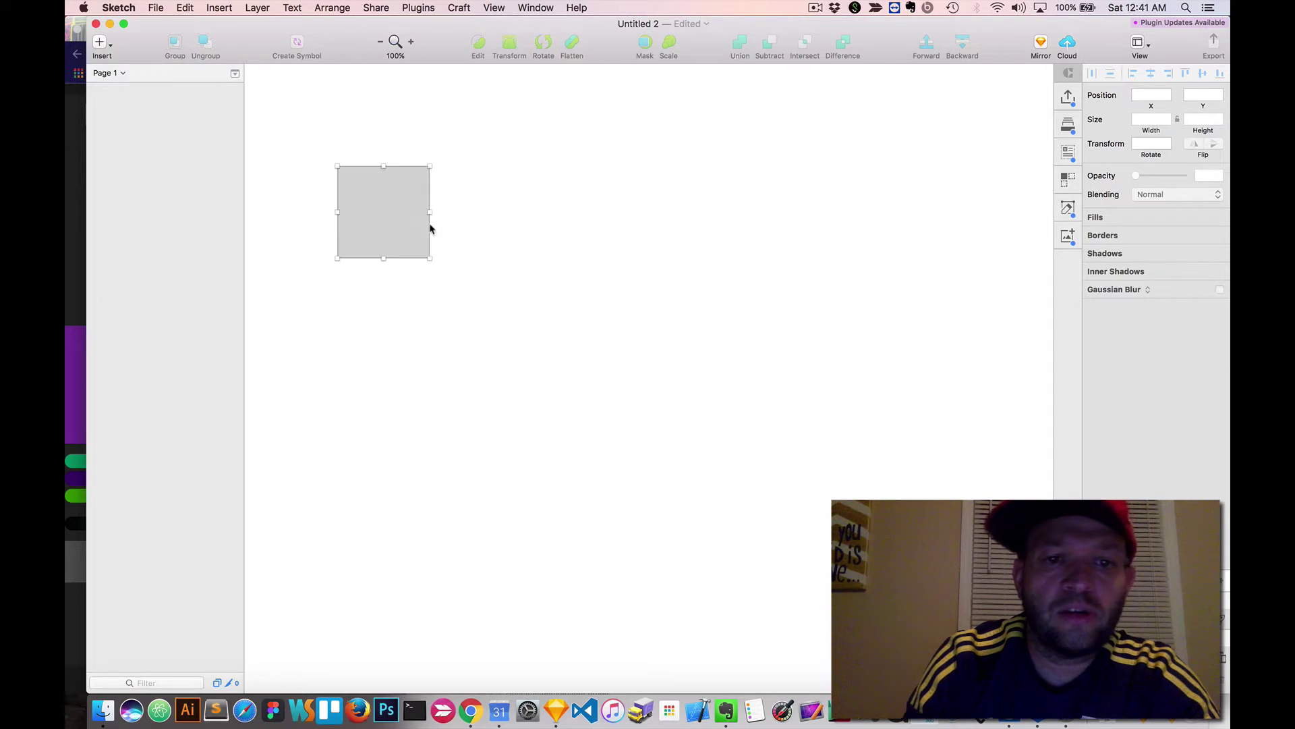
Resize the rectangle to 99 wide by 99 high
click(1150, 118)
double_click(1149, 118)
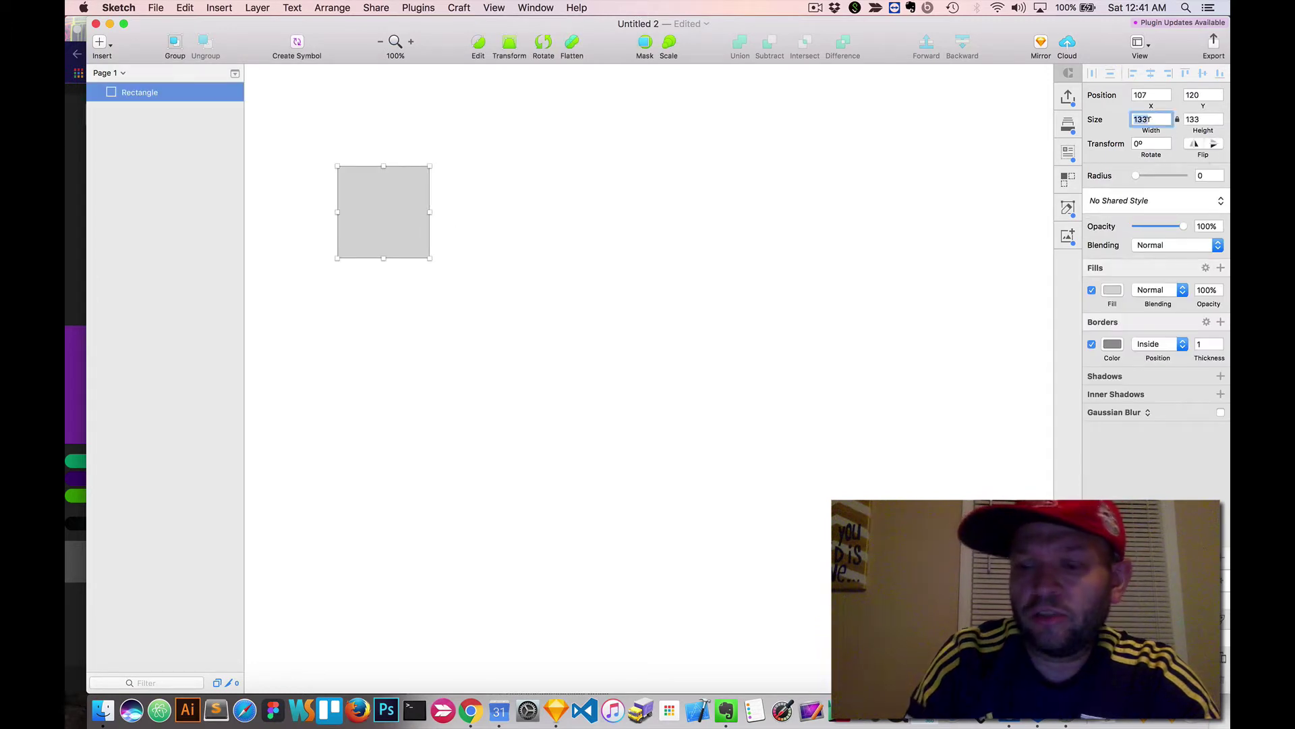
text(99)
key(Tab)
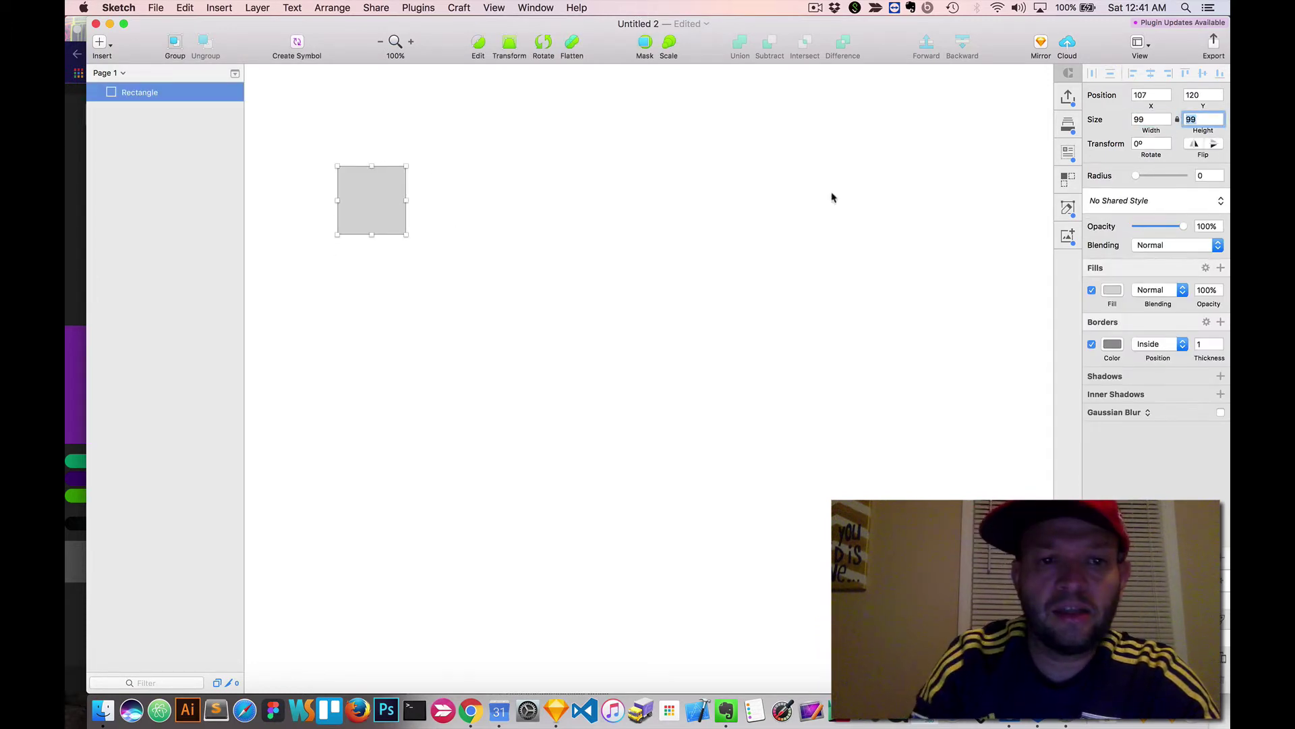
click(380, 201)
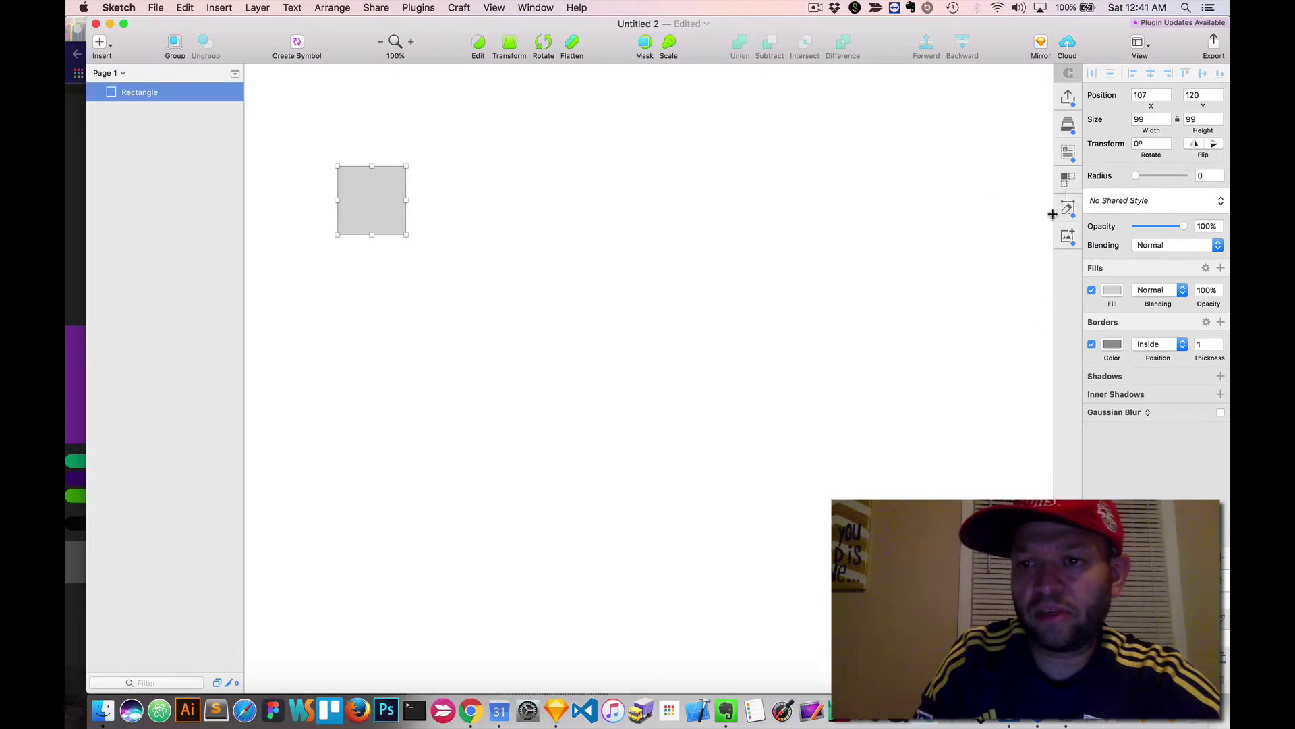
Duplicate the square horizontally with a count of 6 and a gutter of 10
click(1069, 180)
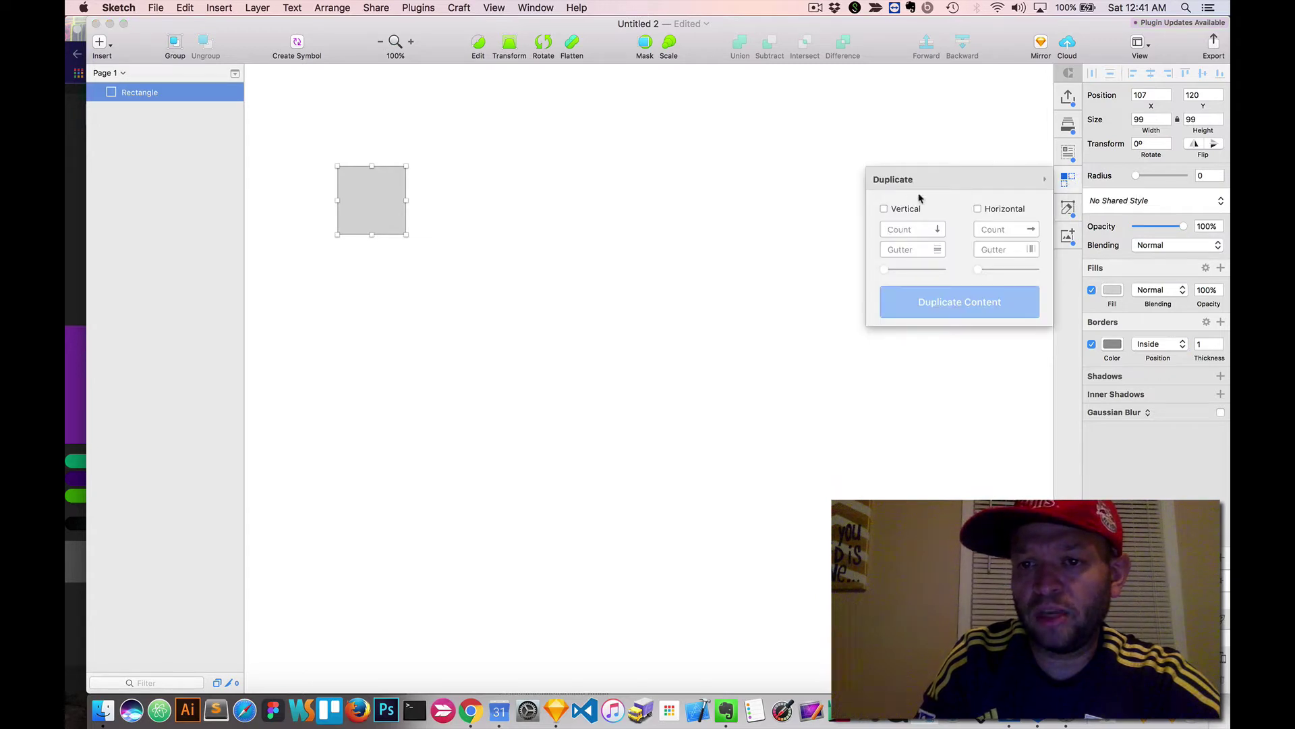
click(989, 209)
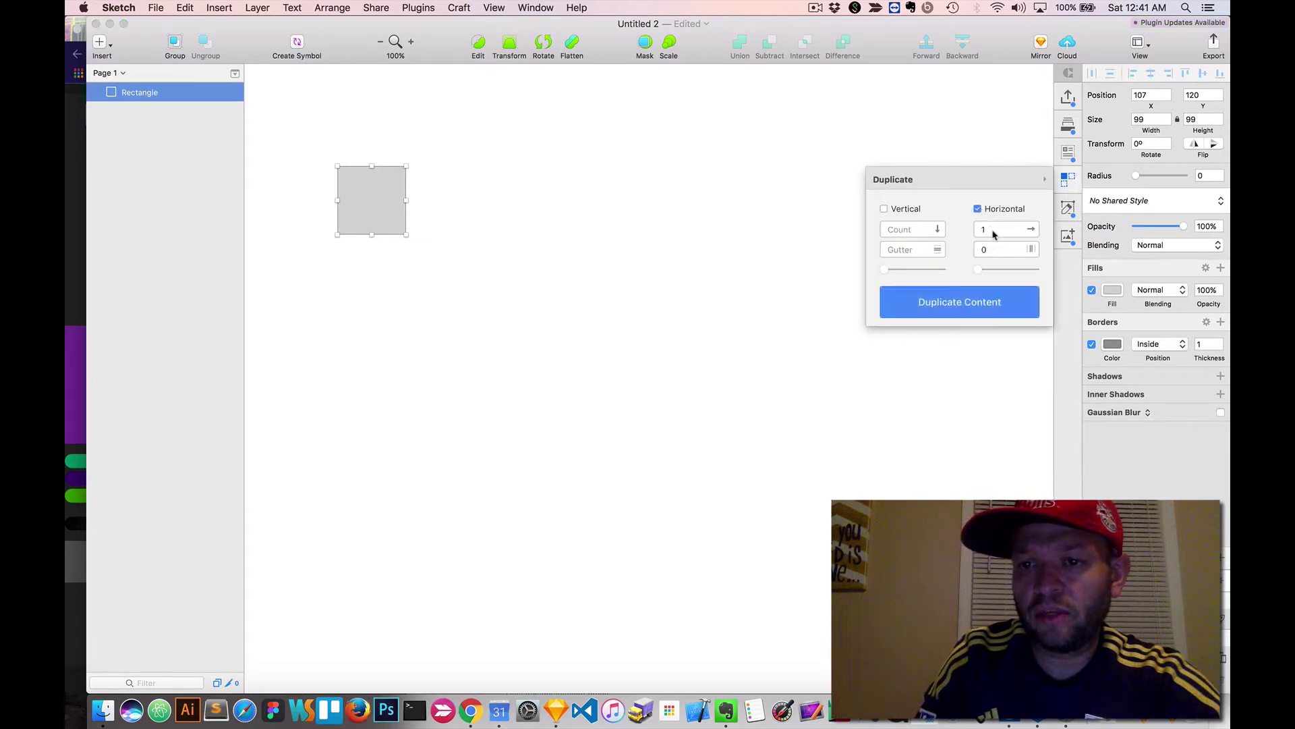
key(BackSpace)
text(6)
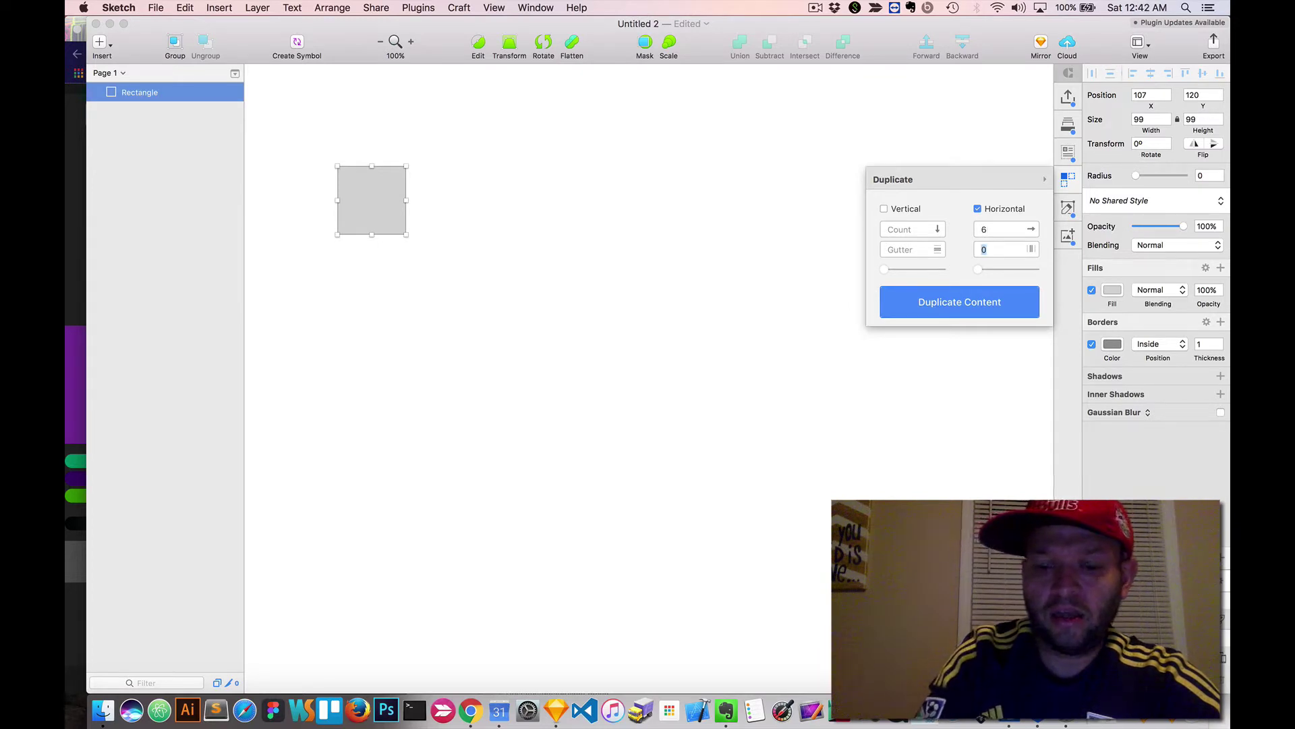
text(10)
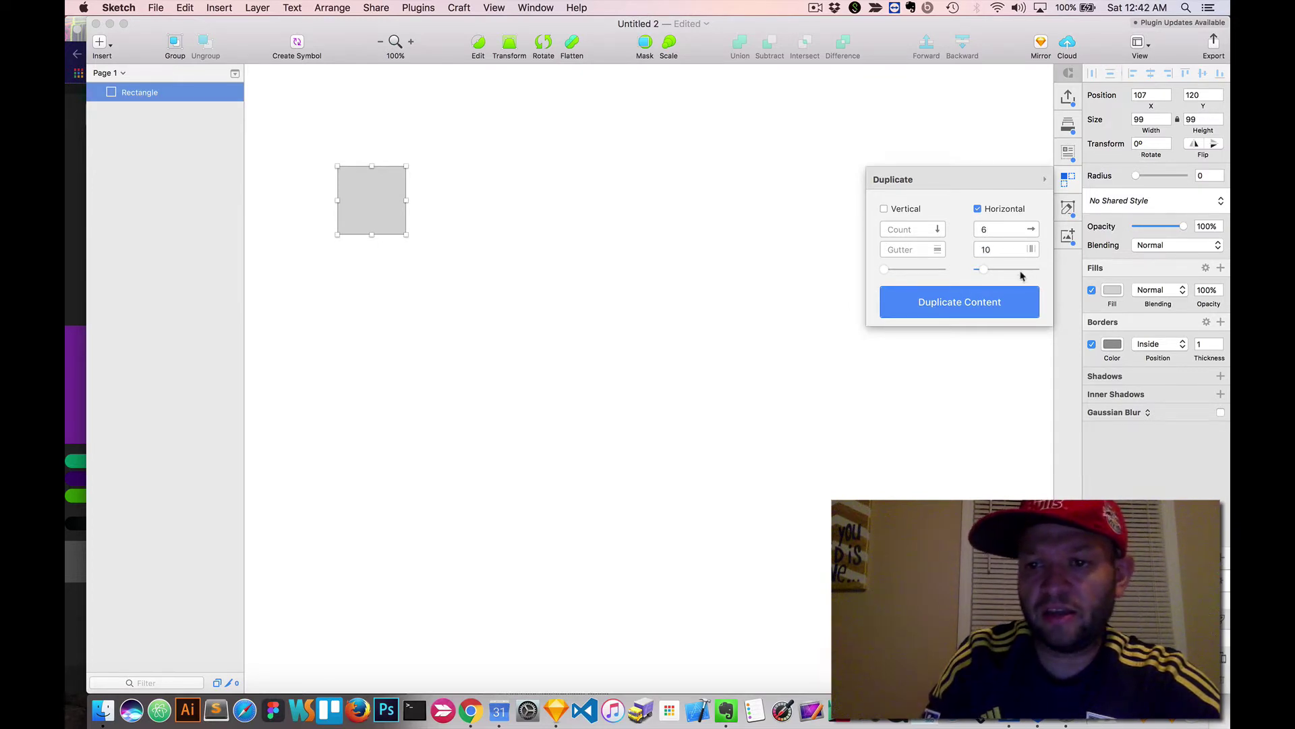
click(958, 309)
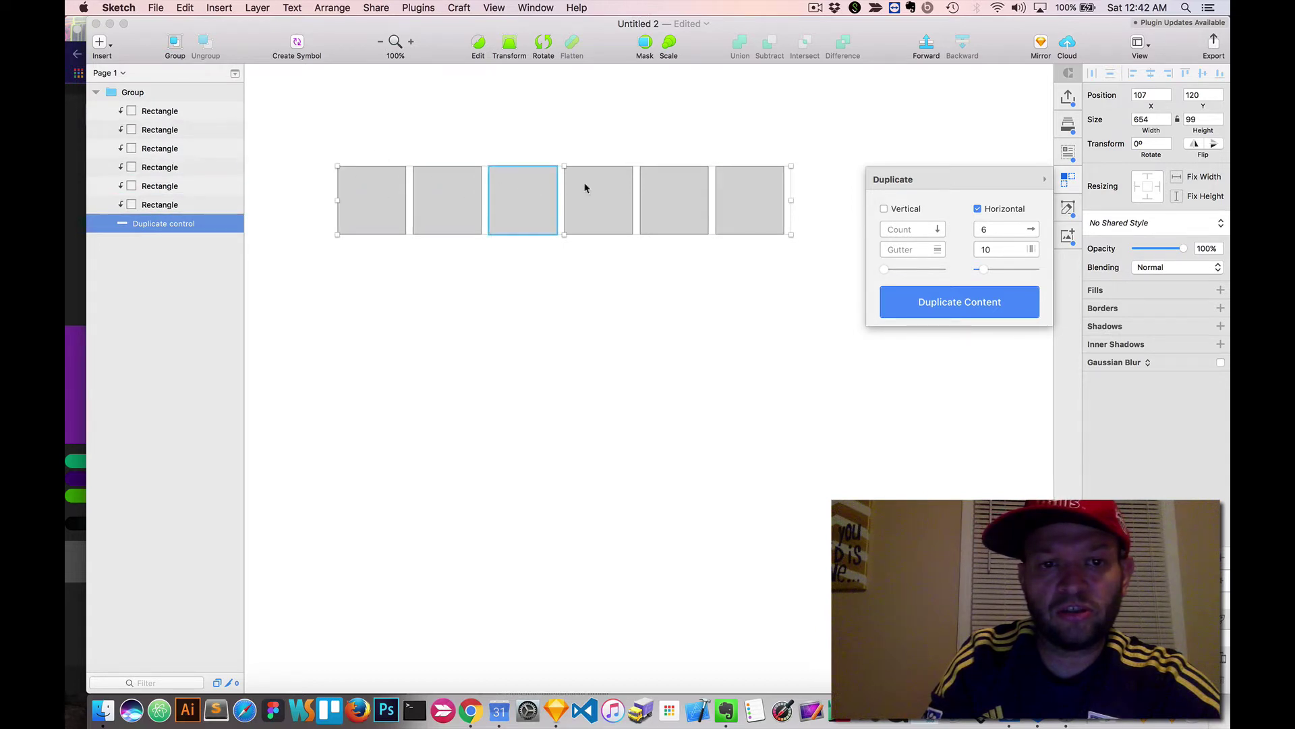
click(641, 325)
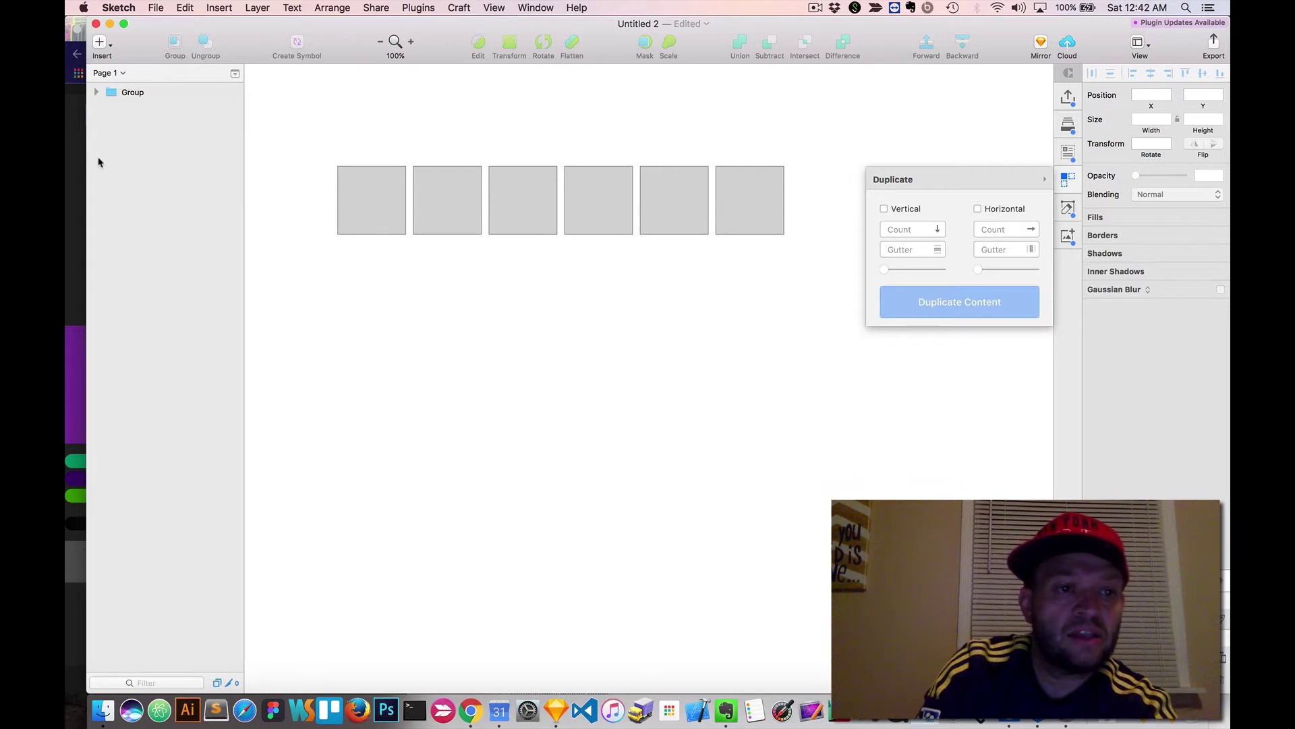
Narrow the Sketch window so the browser's color wheel sits beside the squares, and close the Duplicate options
drag(87, 159, 505, 206)
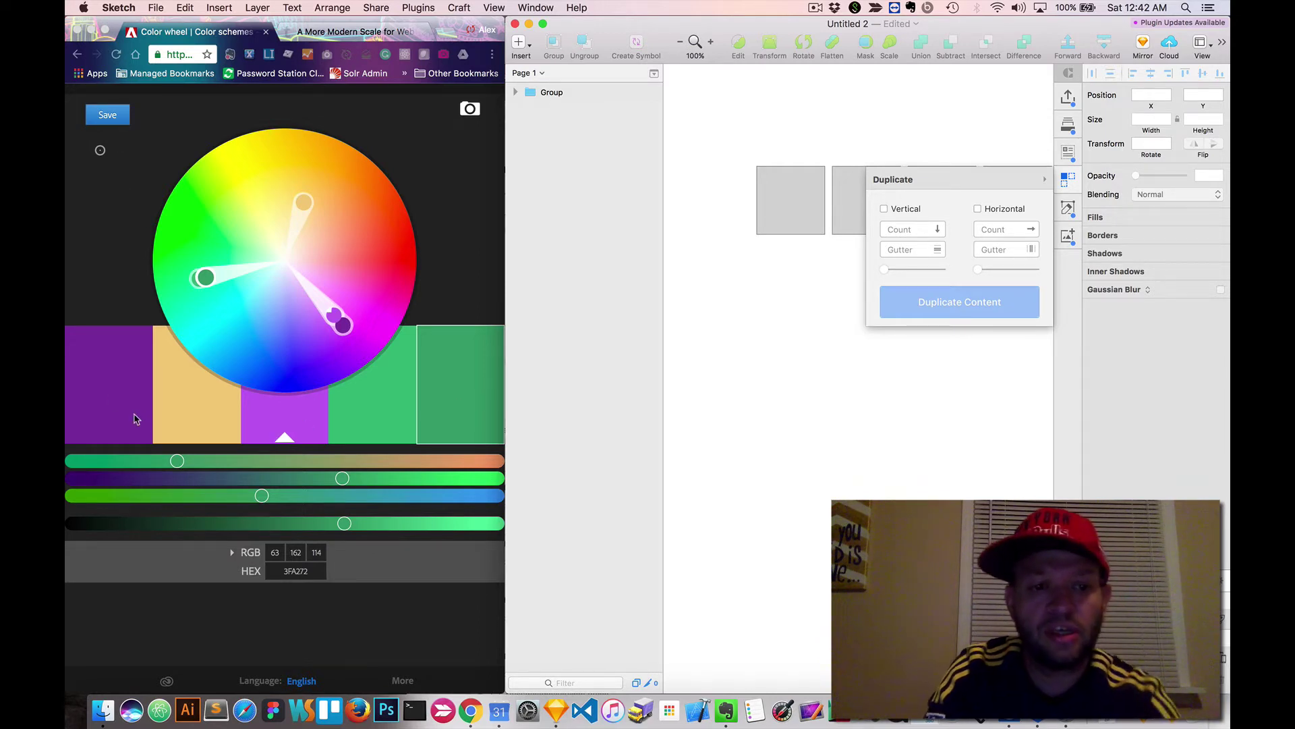
click(862, 226)
click(1067, 179)
scroll(985, 309, right, 3)
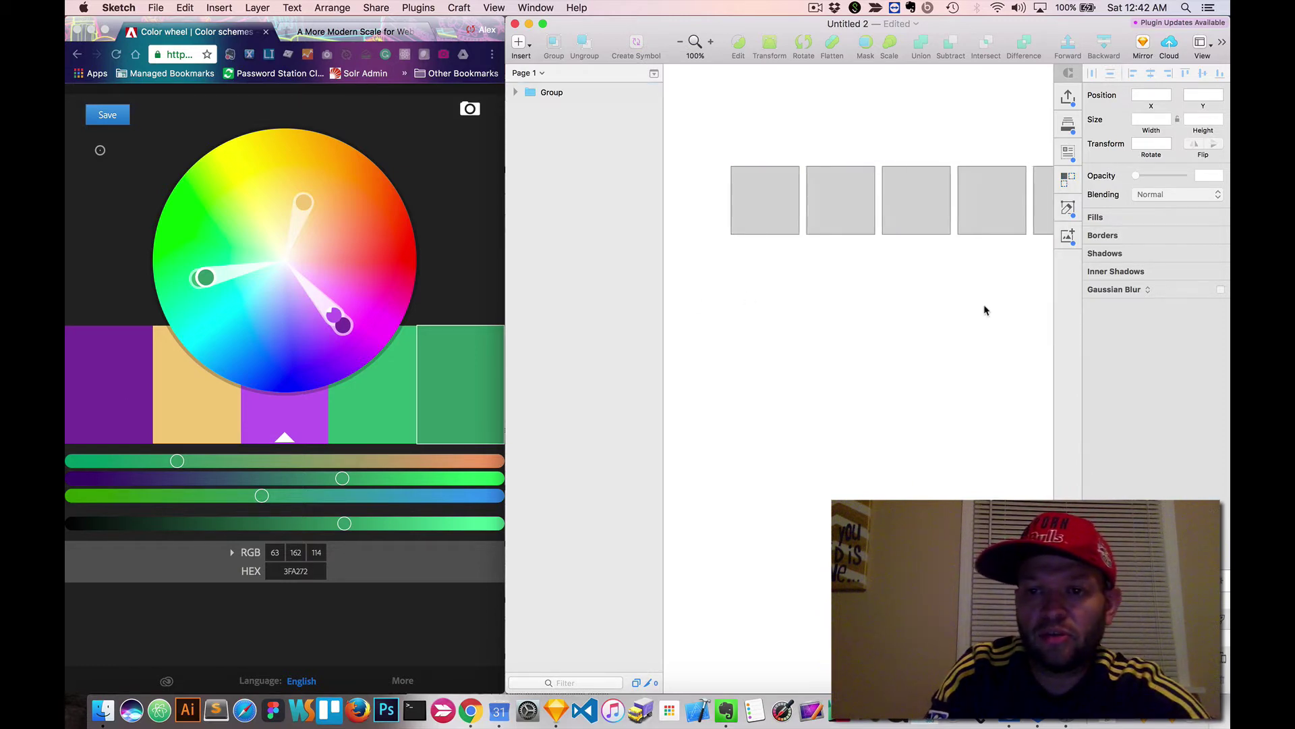
scroll(979, 309, left, 2)
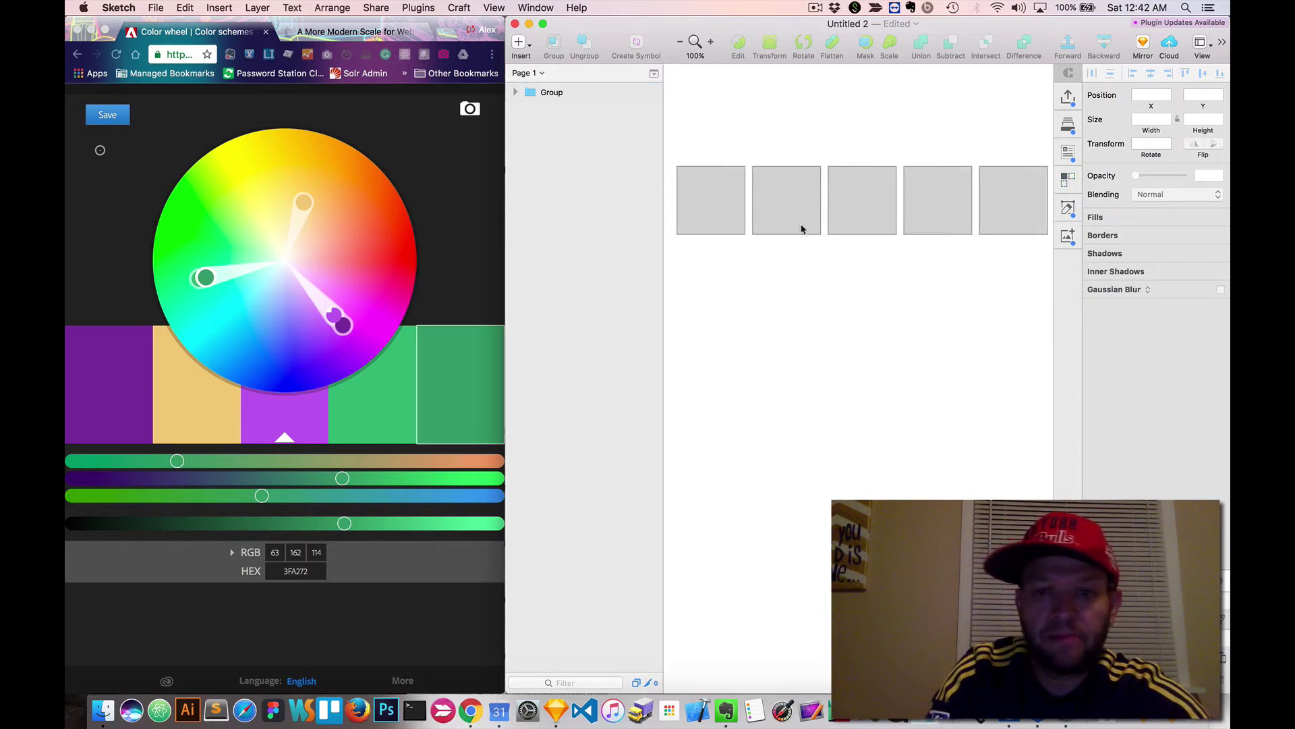
Copy the hex code of the color wheel's first purple swatch and fill the first square with 7F37A2
click(733, 205)
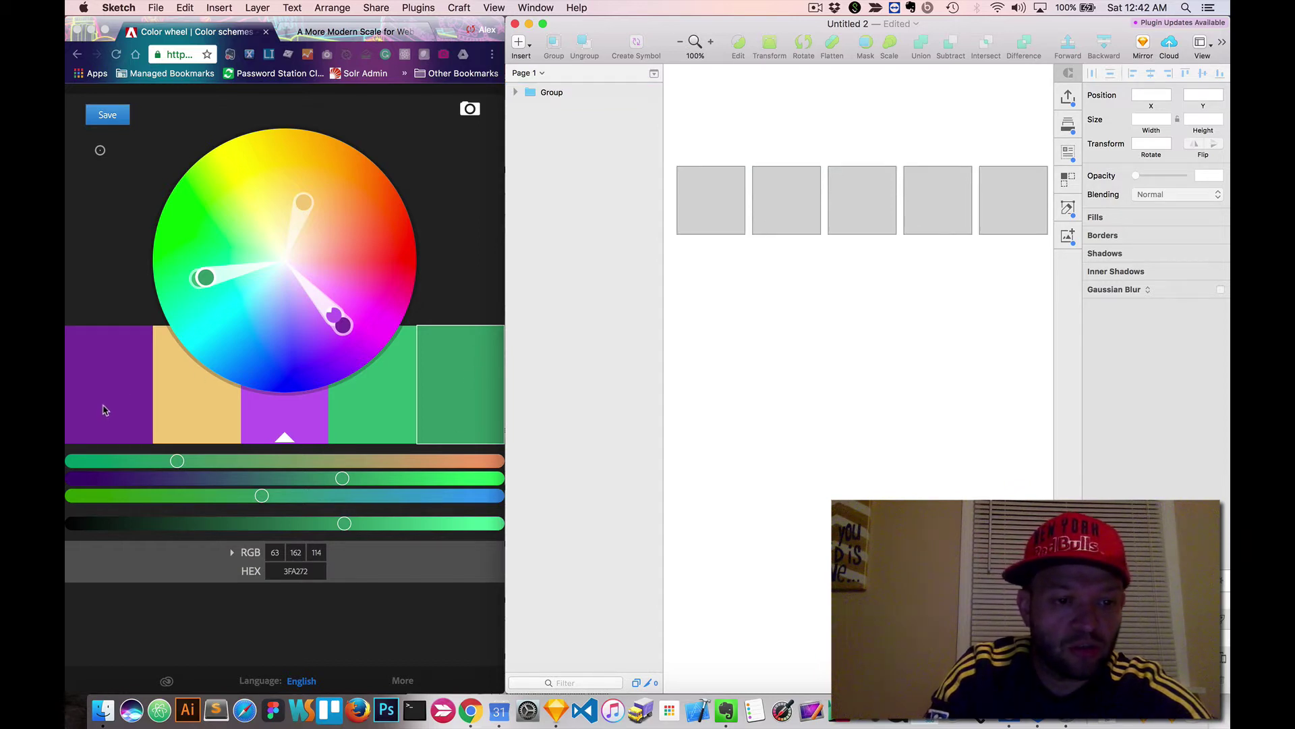
click(102, 410)
click(104, 408)
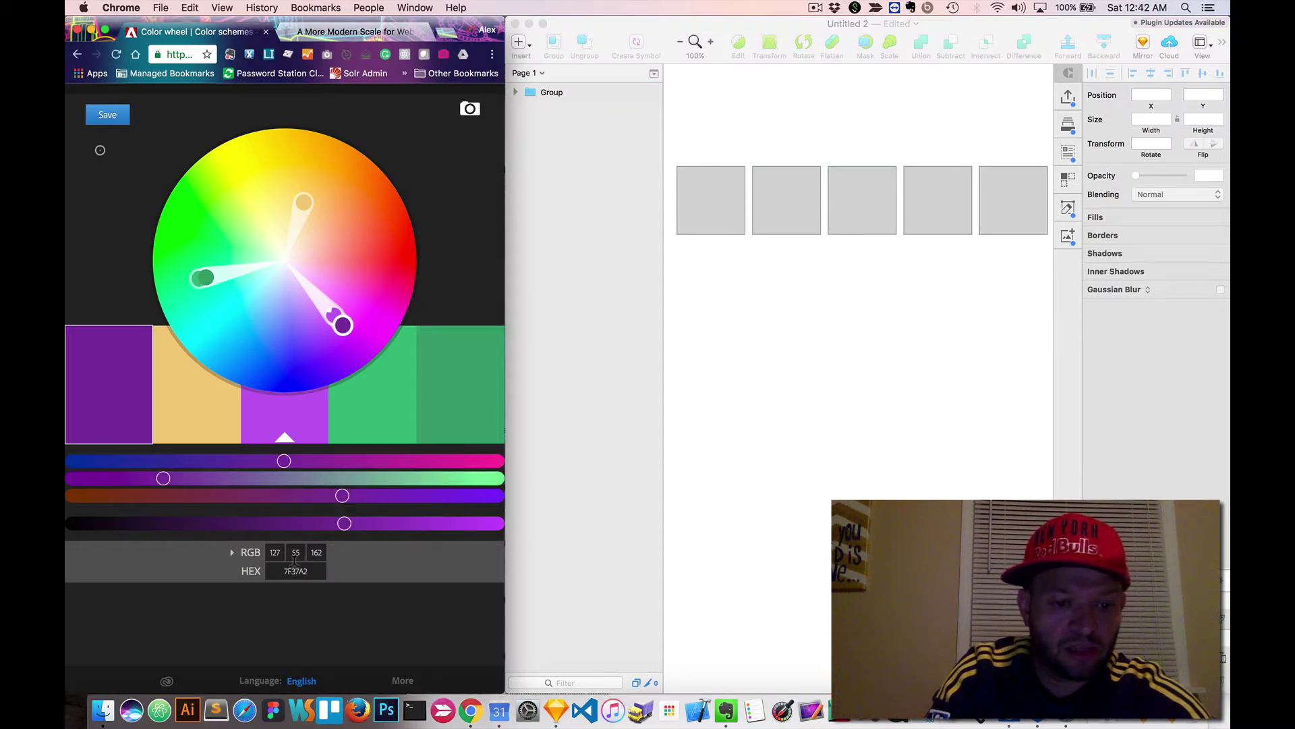
click(297, 571)
click(715, 202)
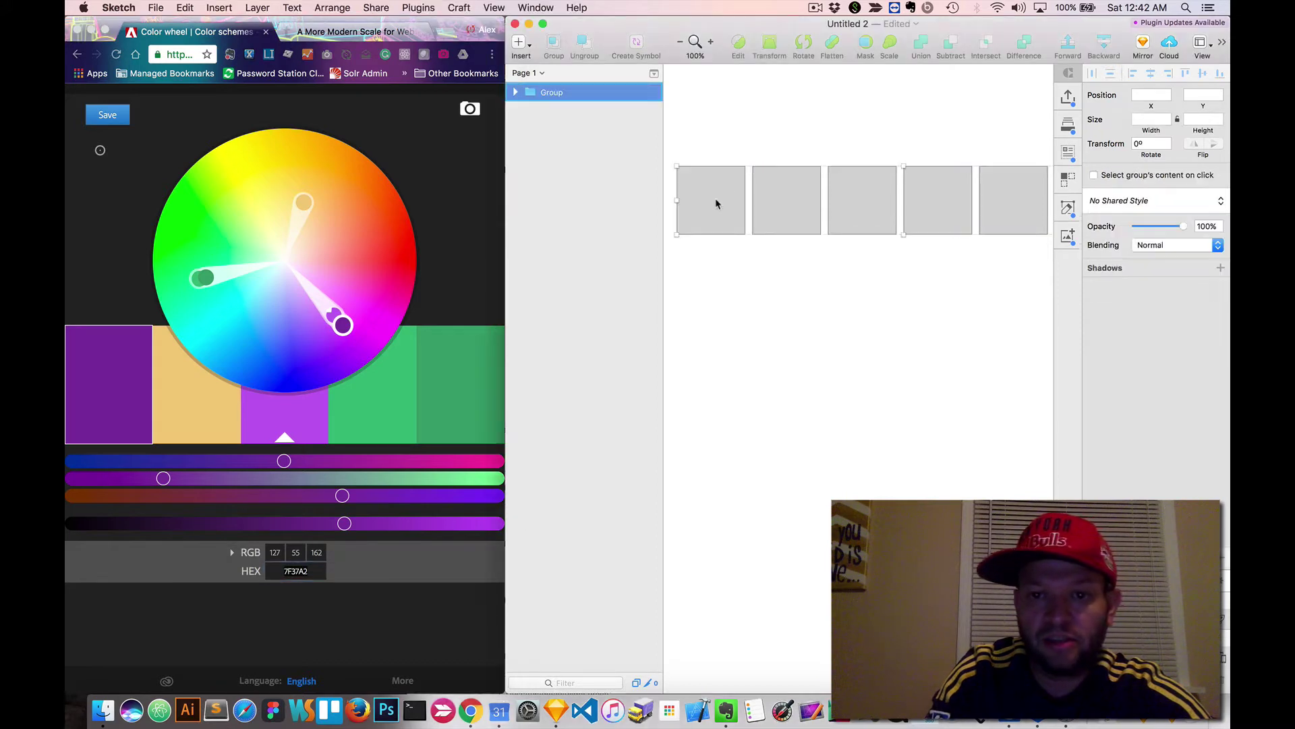
double_click(717, 204)
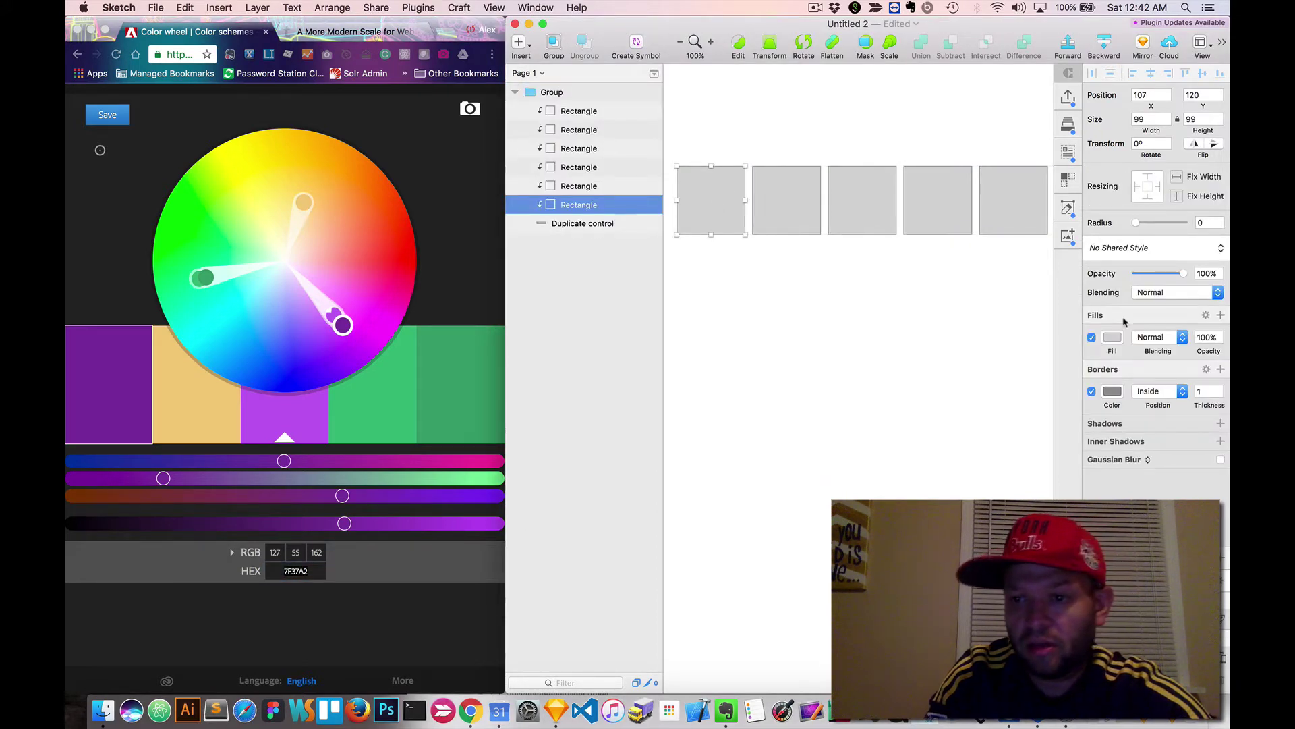
click(1111, 339)
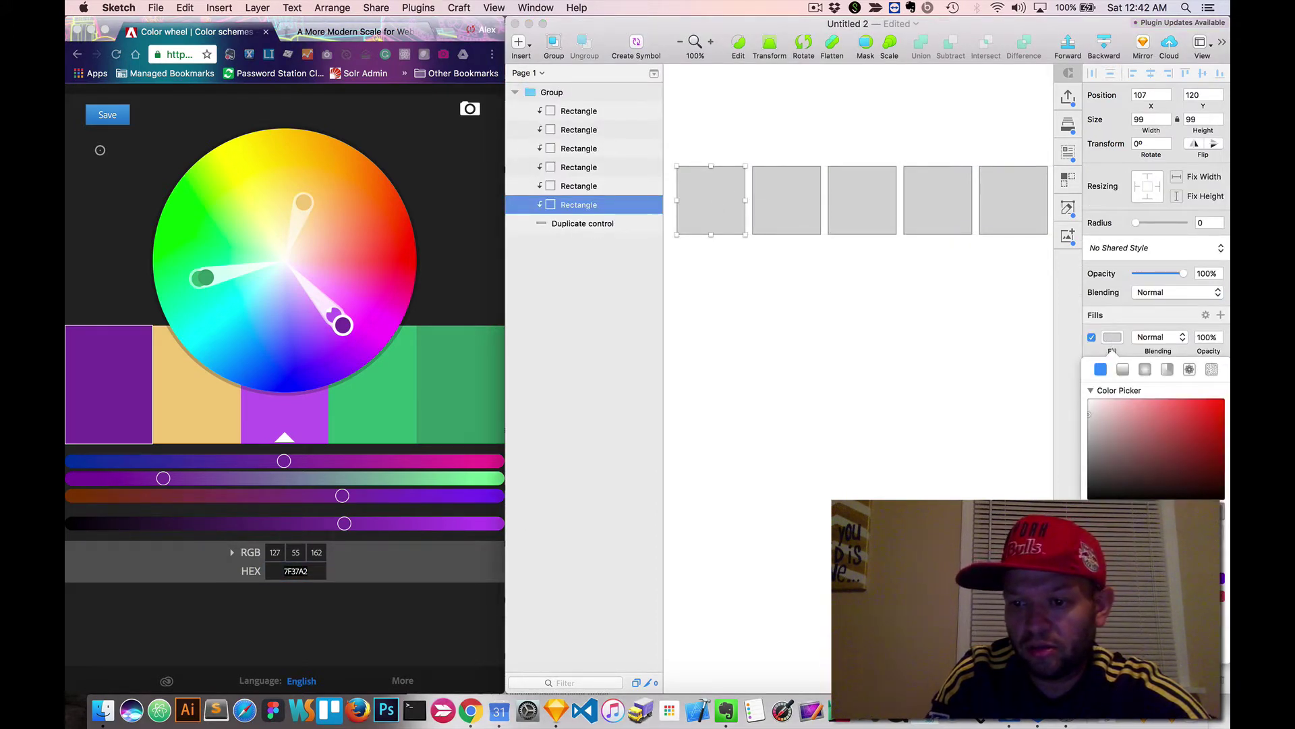
text(7F37A2)
key(Return)
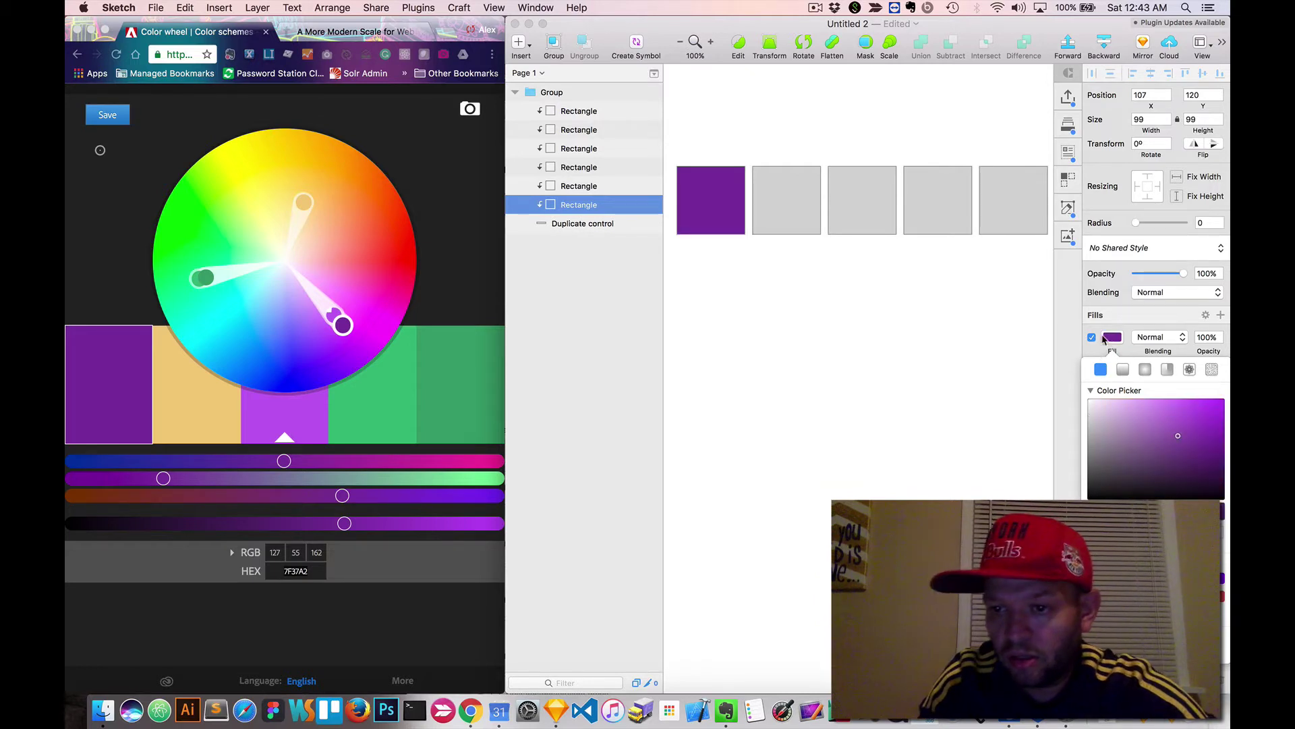
Set the first square's border color to the same purple, 7F37A2
click(1097, 354)
click(1116, 395)
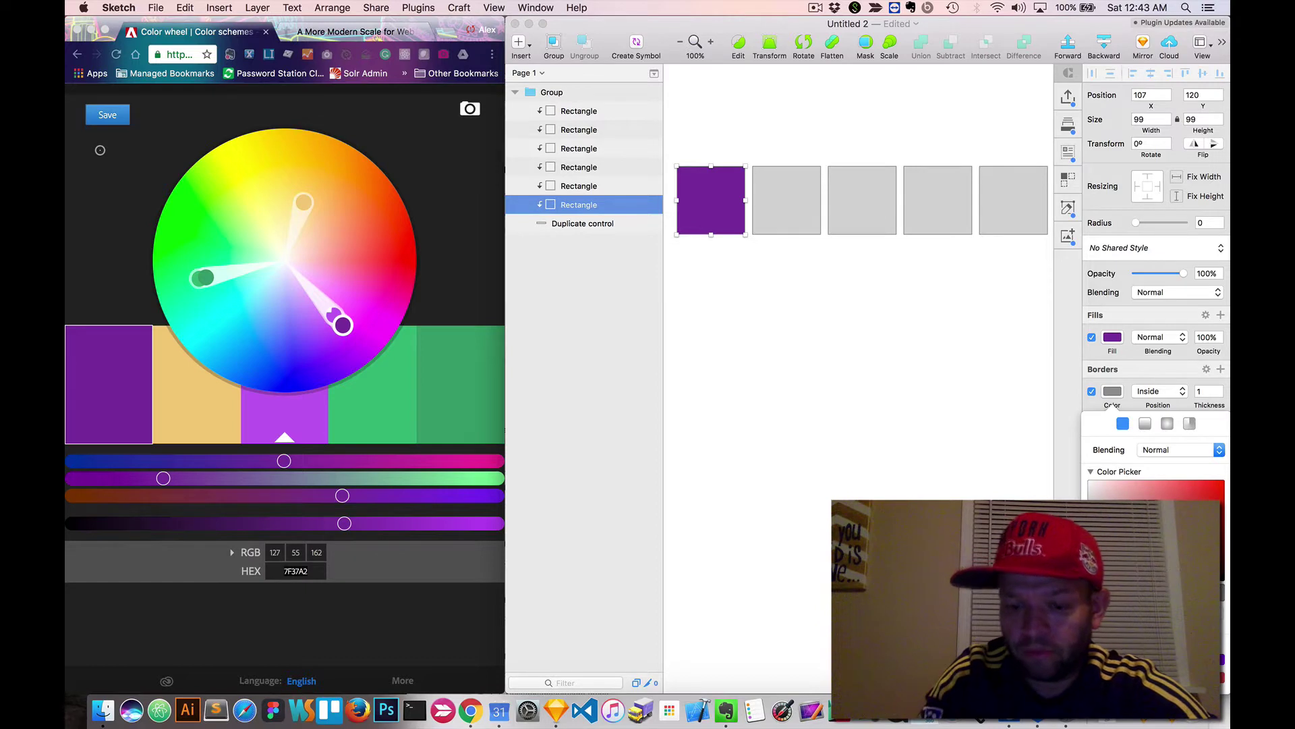
key(Return)
click(849, 469)
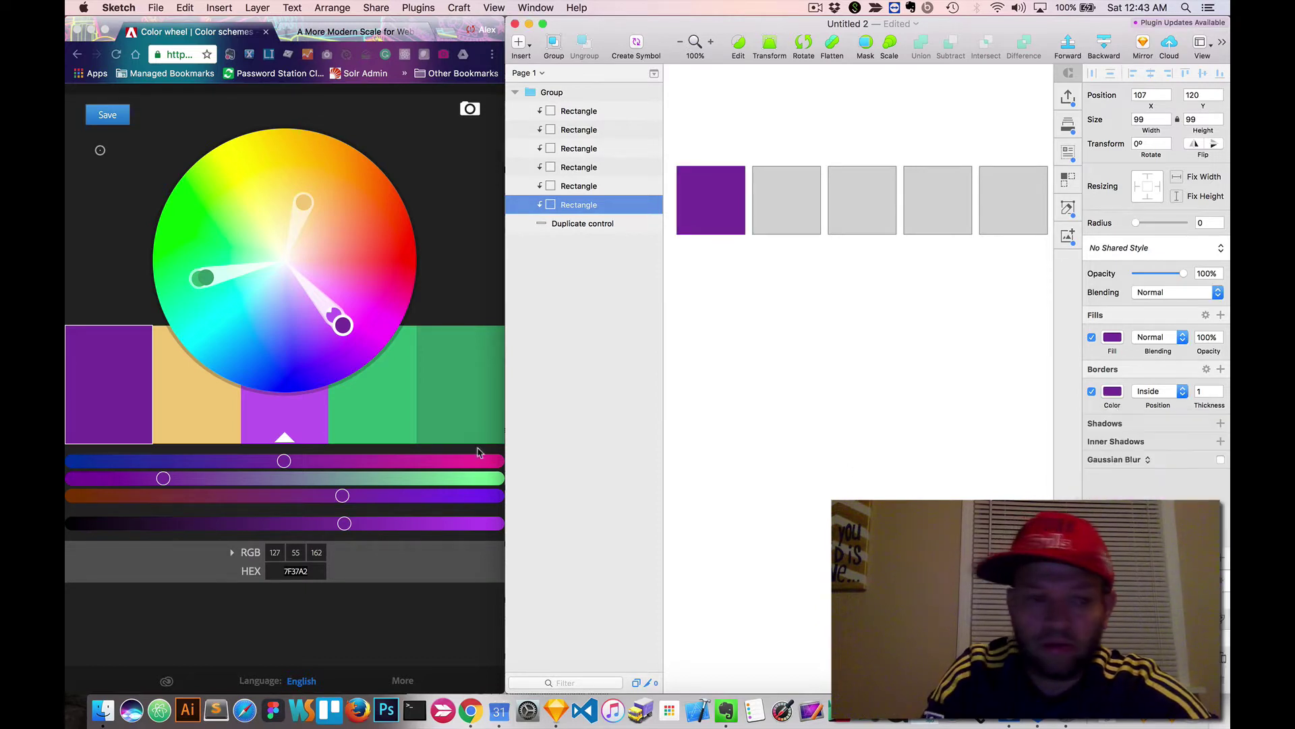
Copy the hex code of the palette's yellow swatch and fill the second square with F2CC82
click(176, 400)
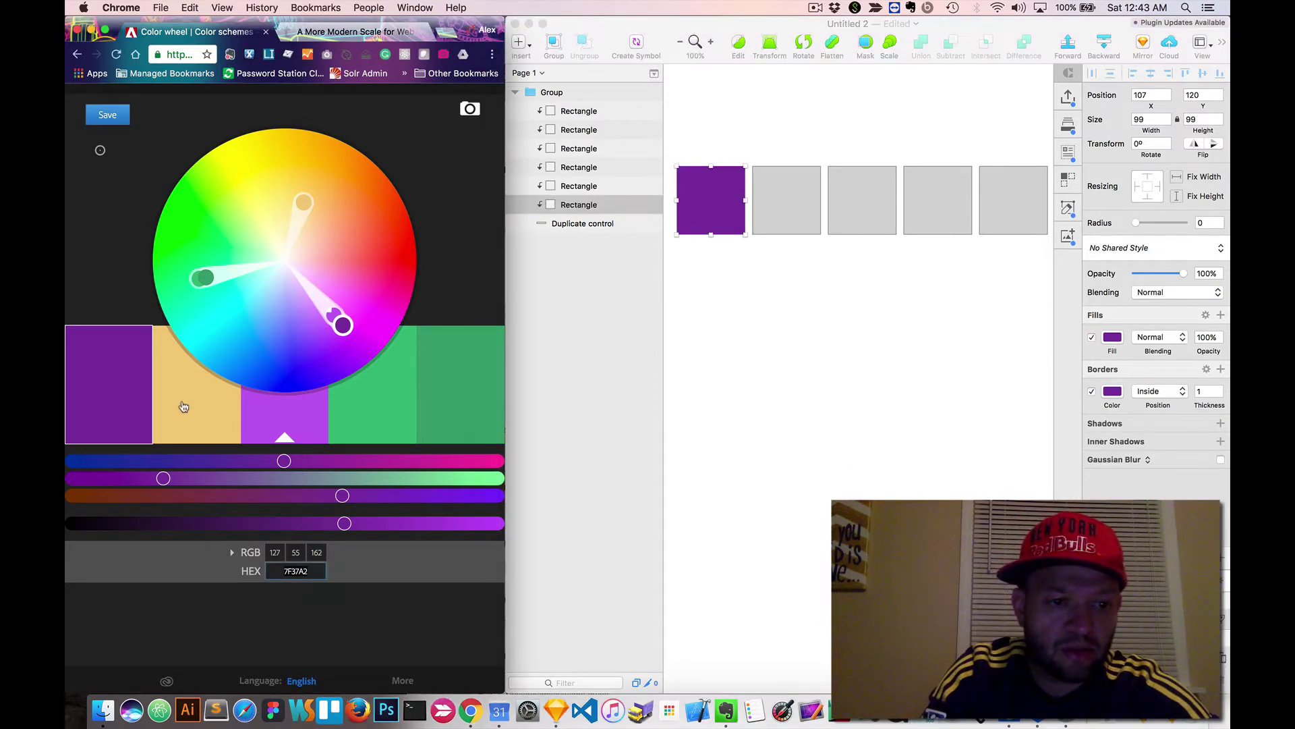
click(298, 568)
right_click(787, 203)
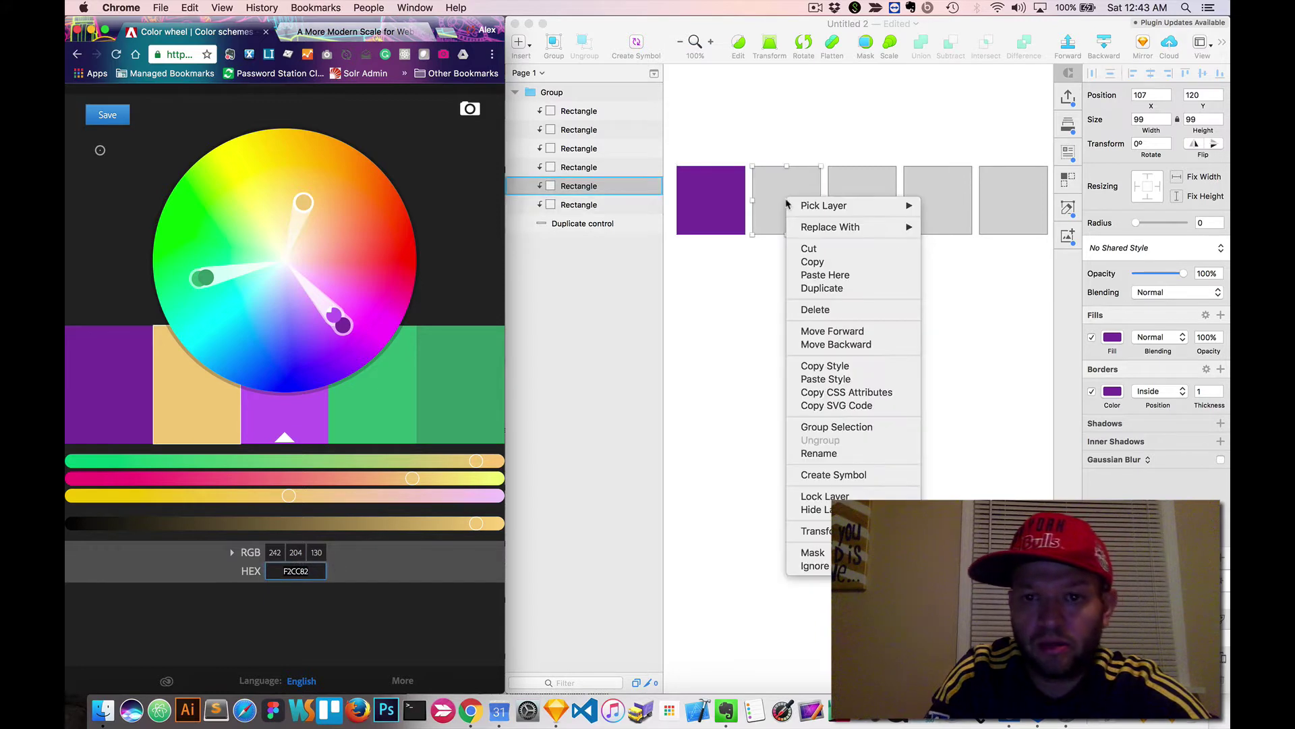
click(775, 186)
click(1116, 336)
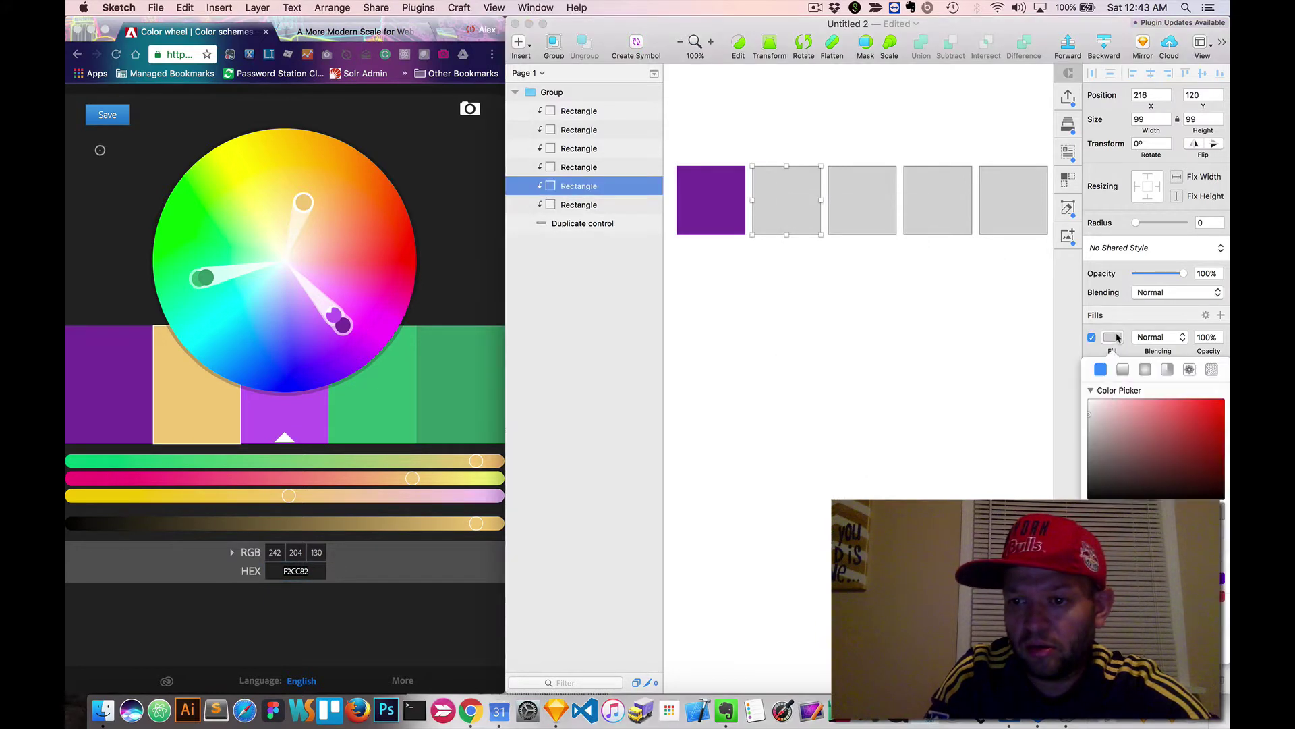
text(F2CC82)
key(Return)
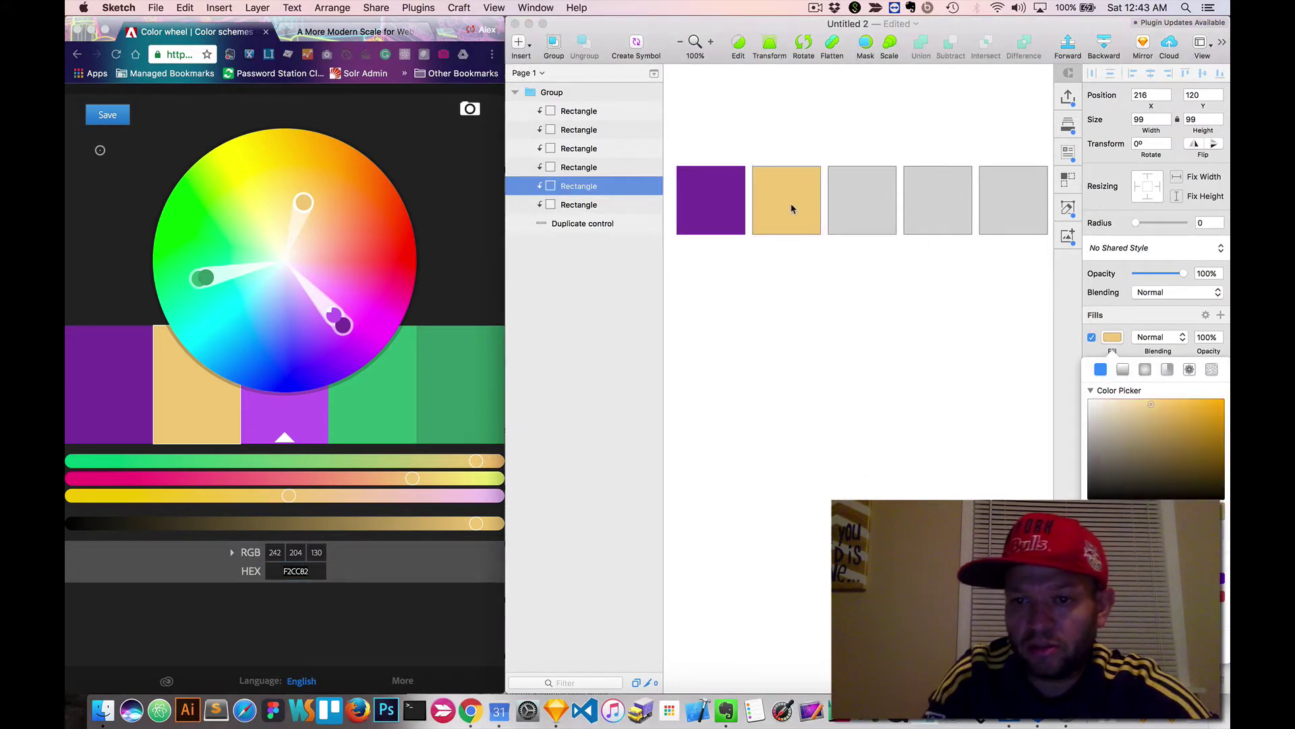
Set the second square's border color to F2CC82
click(1101, 373)
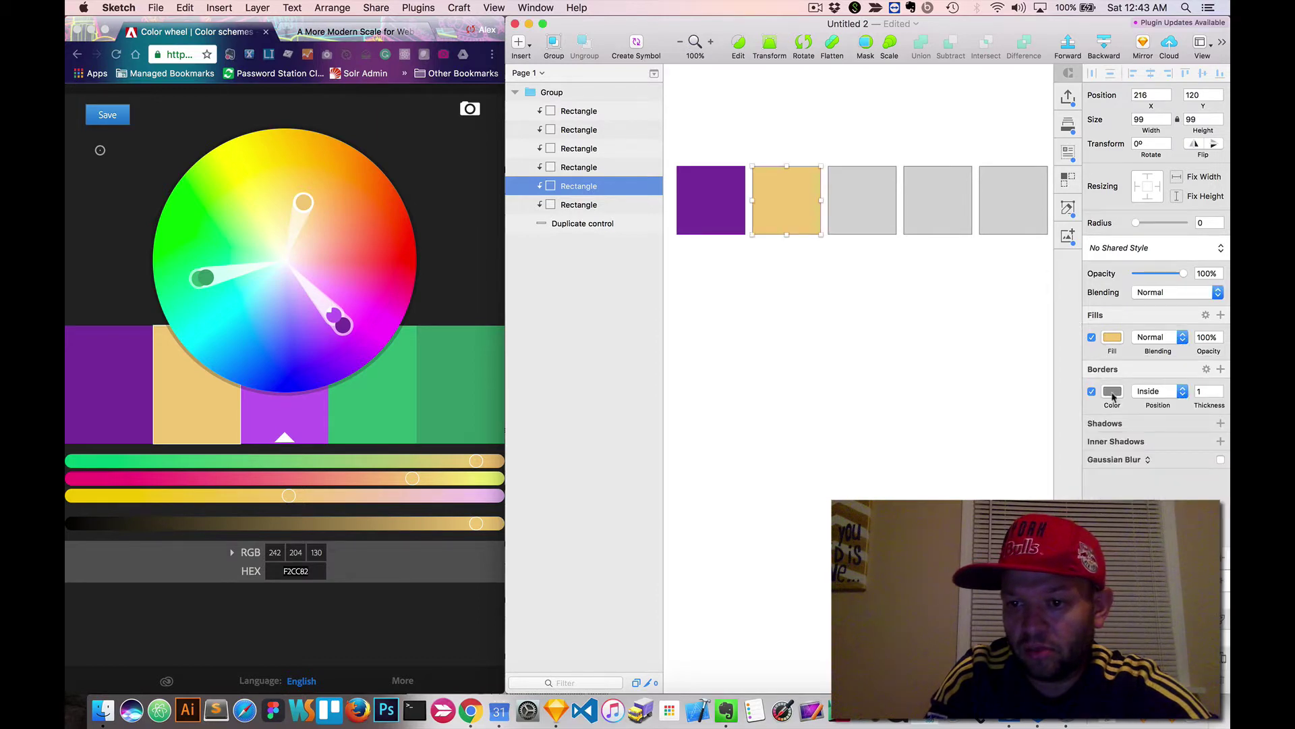
click(1112, 393)
text(F2CC82)
key(Return)
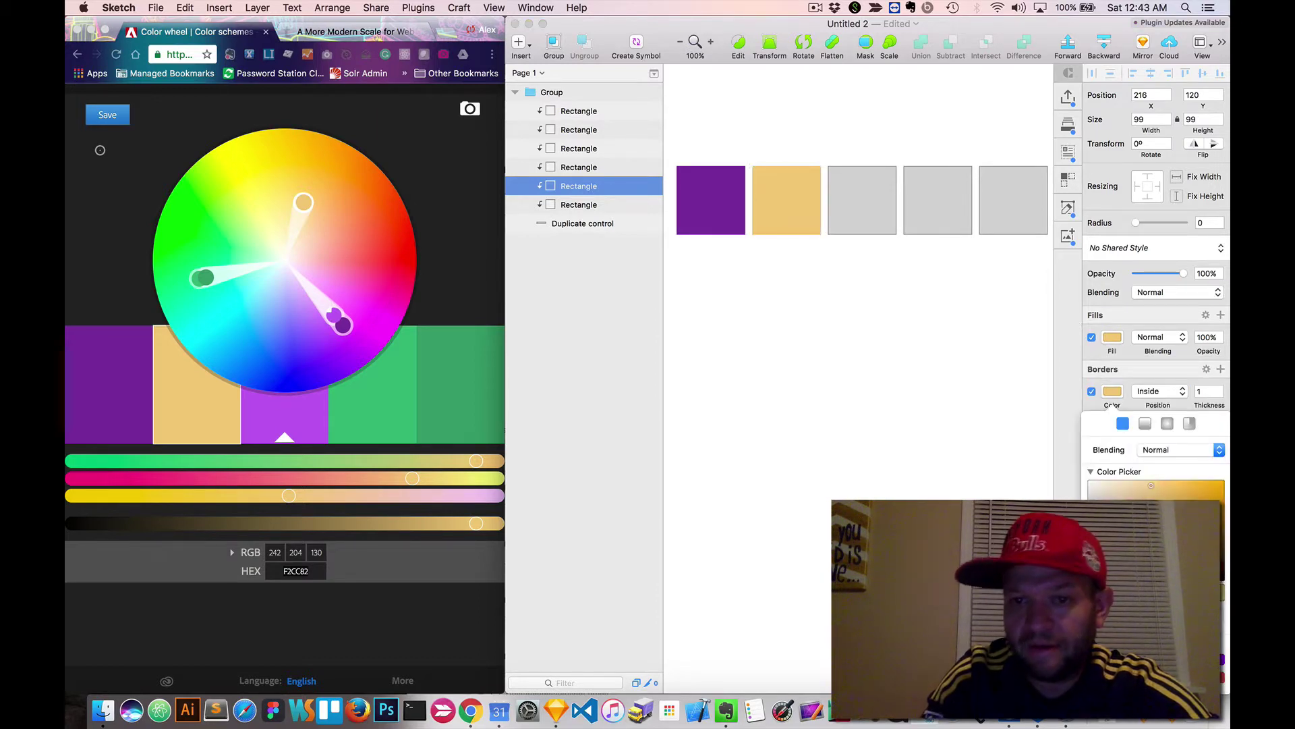
Try to copy the palette's middle purple swatch into the third square's fill
click(284, 425)
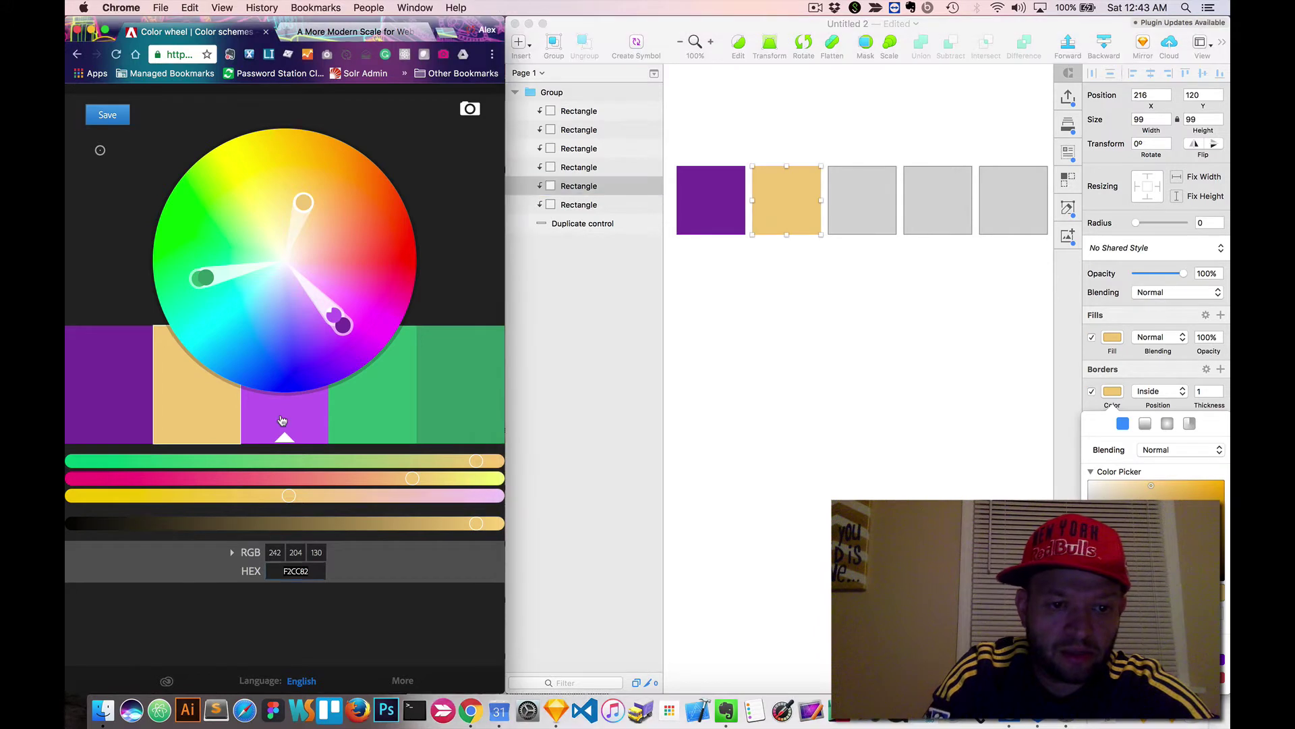
double_click(296, 571)
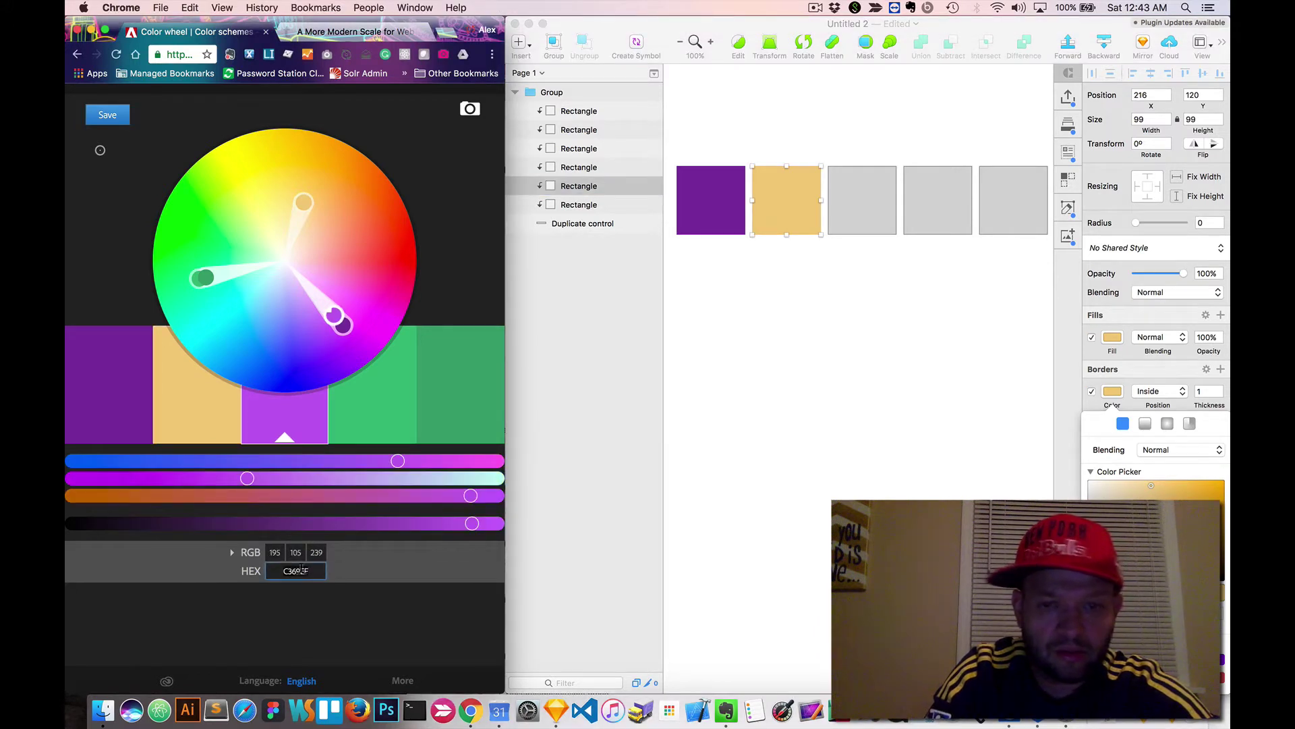
text(F2CC82)
click(853, 211)
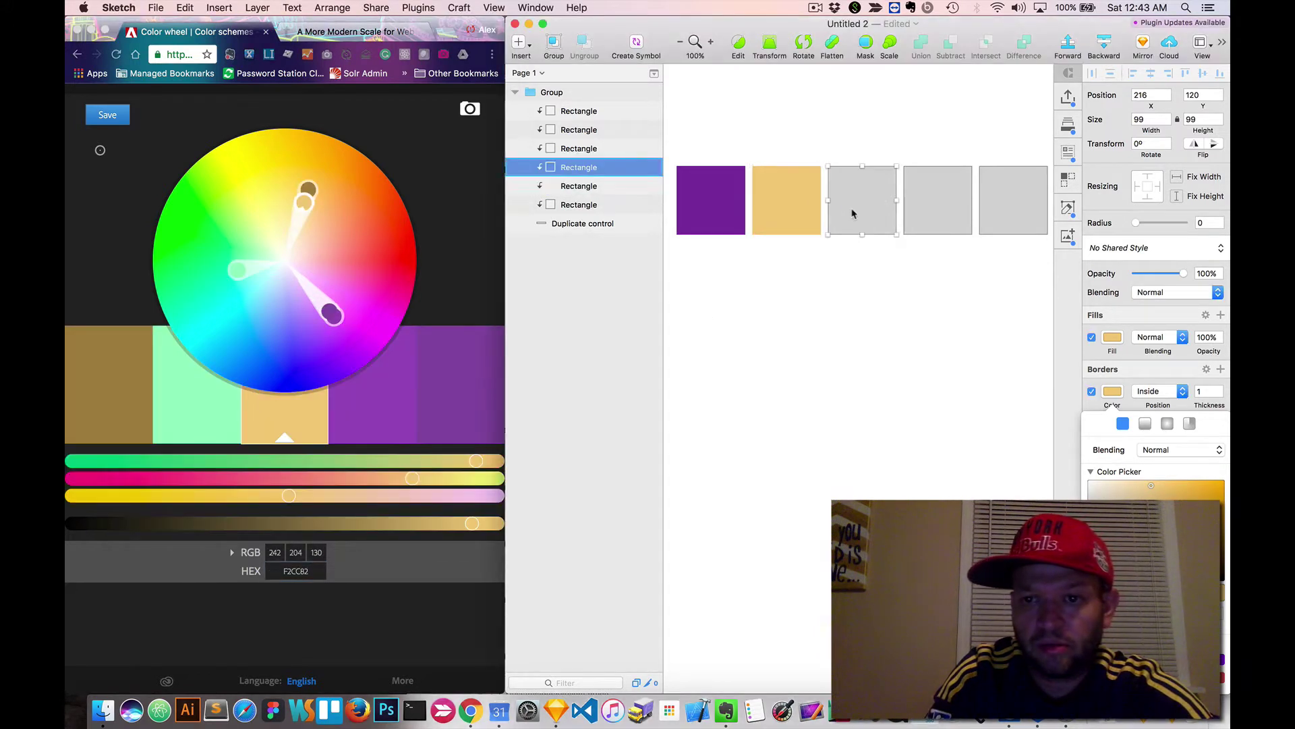
click(1112, 337)
key(super+v)
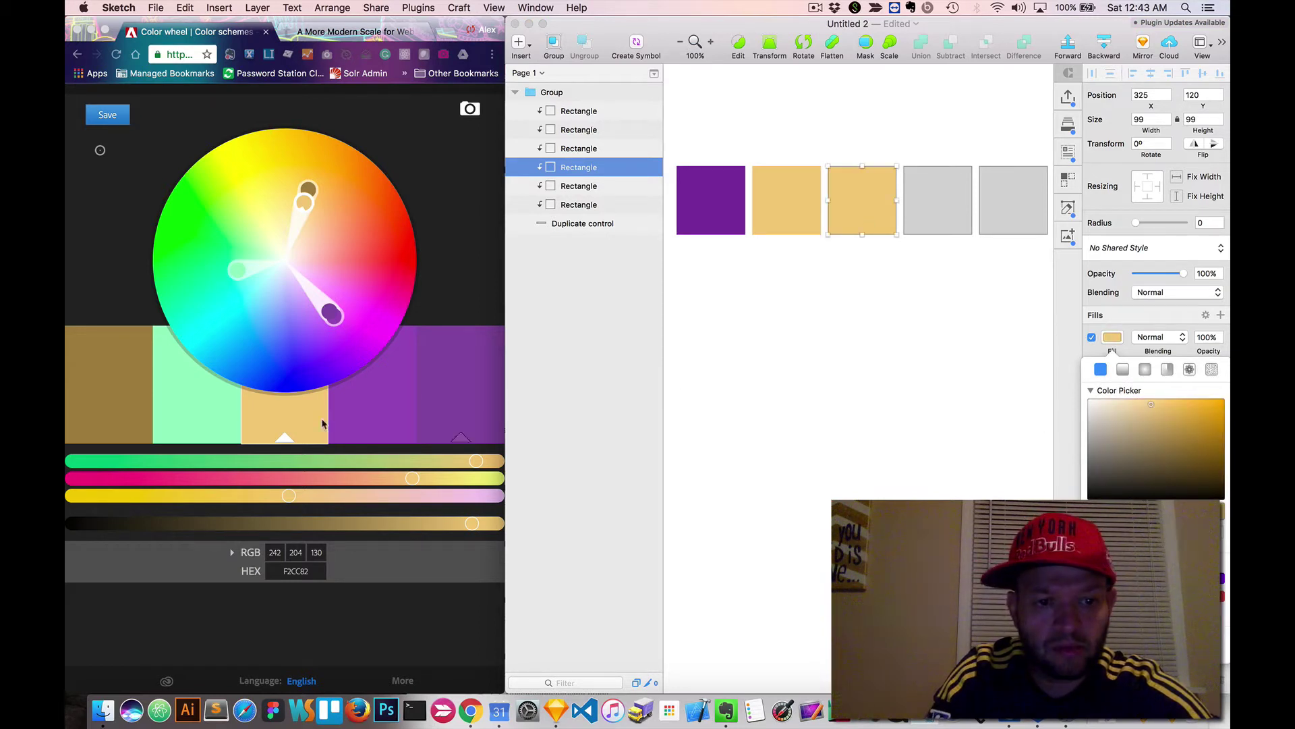
Undo the hex change in the color wheel and fill the third square with the middle swatch's purple, C369EF
click(305, 424)
key(super+z)
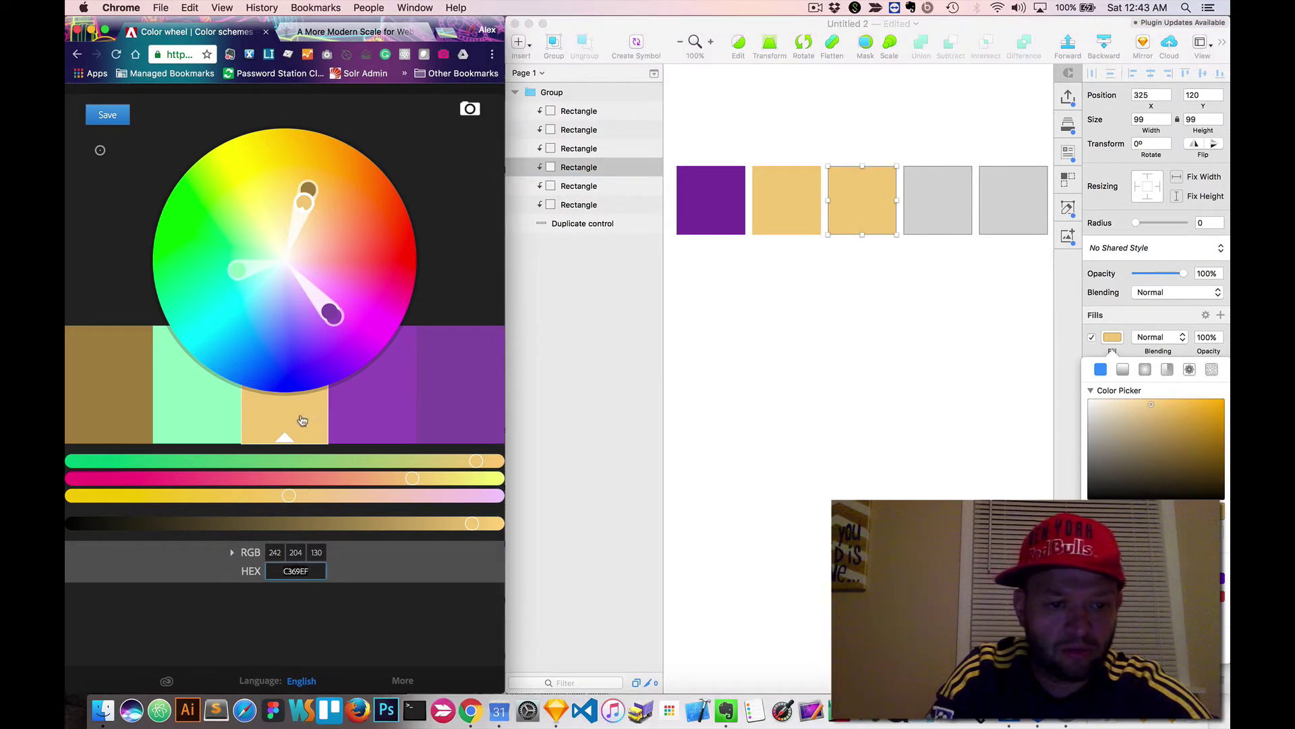
key(Return)
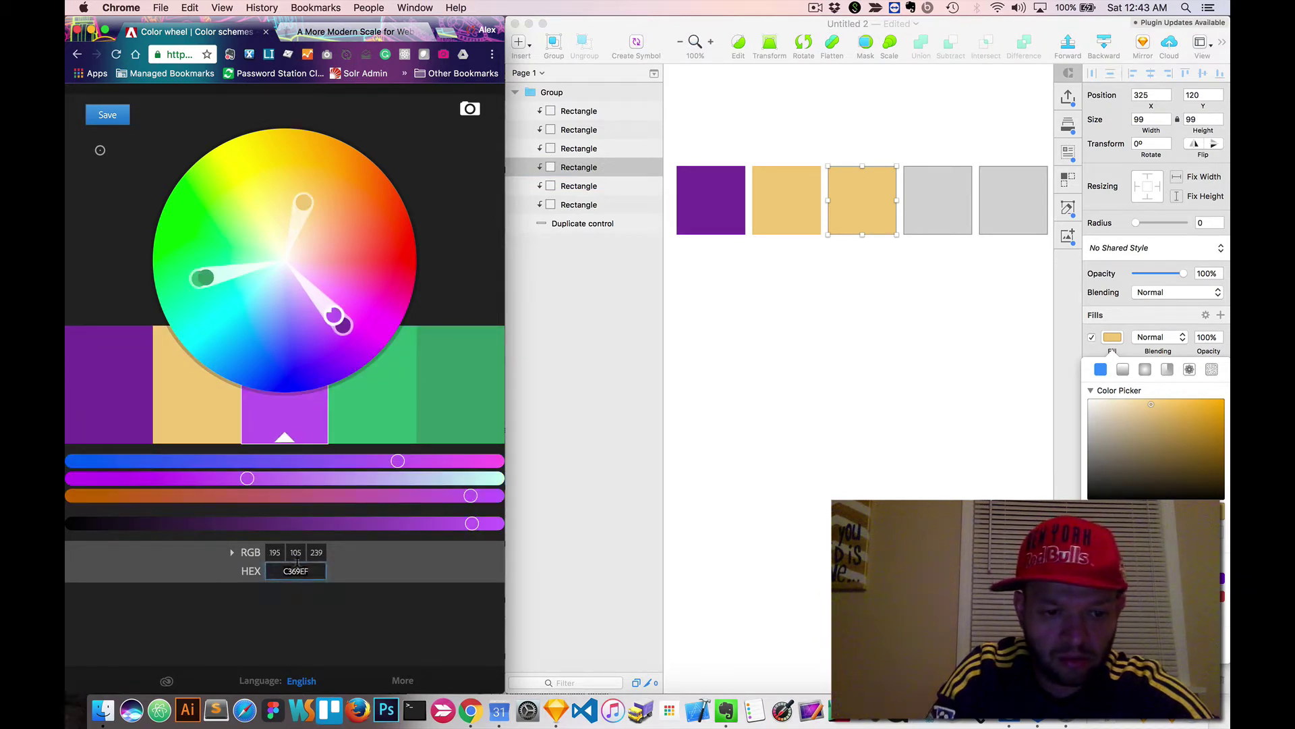
click(884, 195)
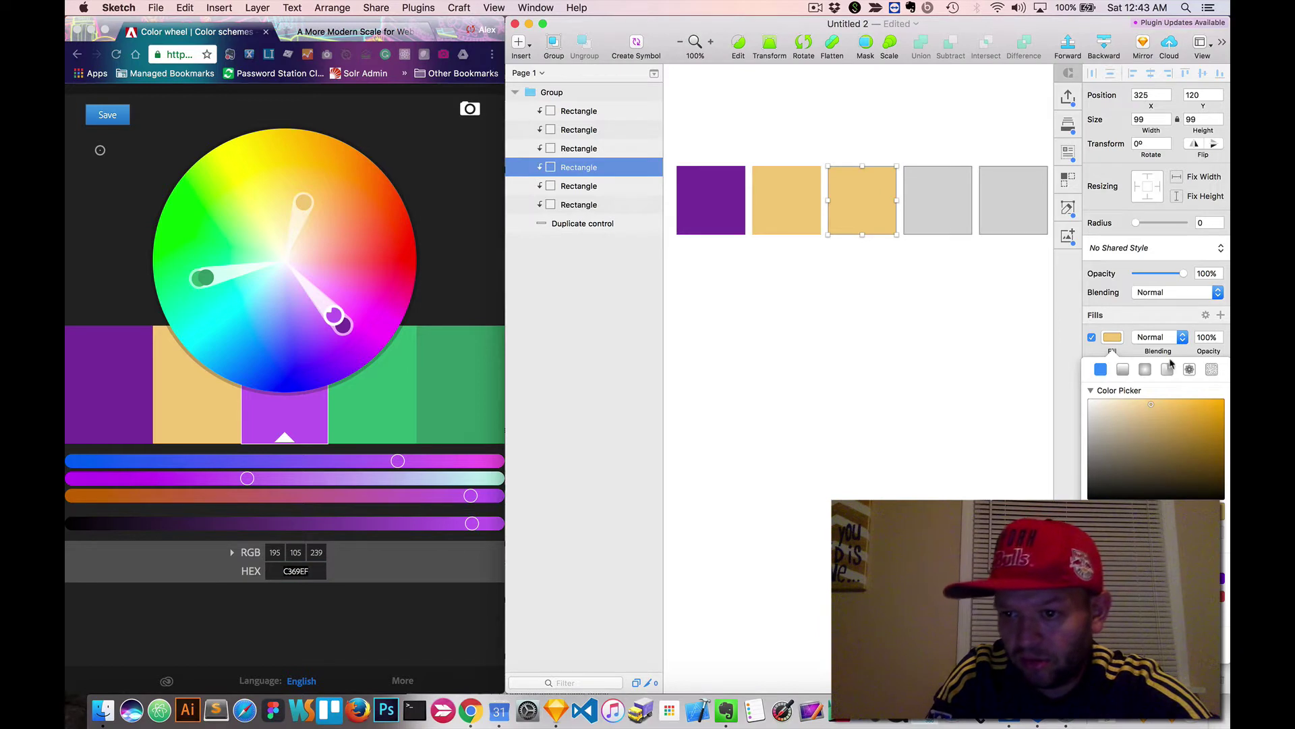
click(1107, 537)
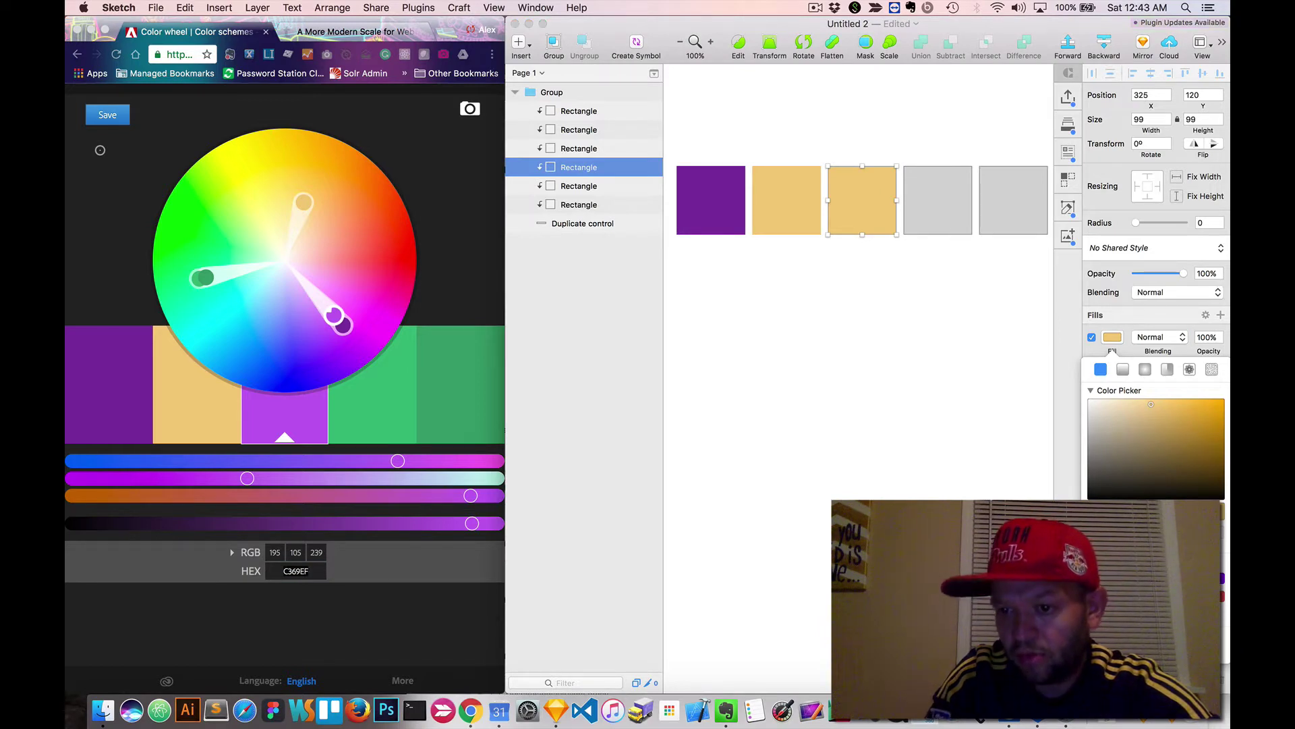
key(Return)
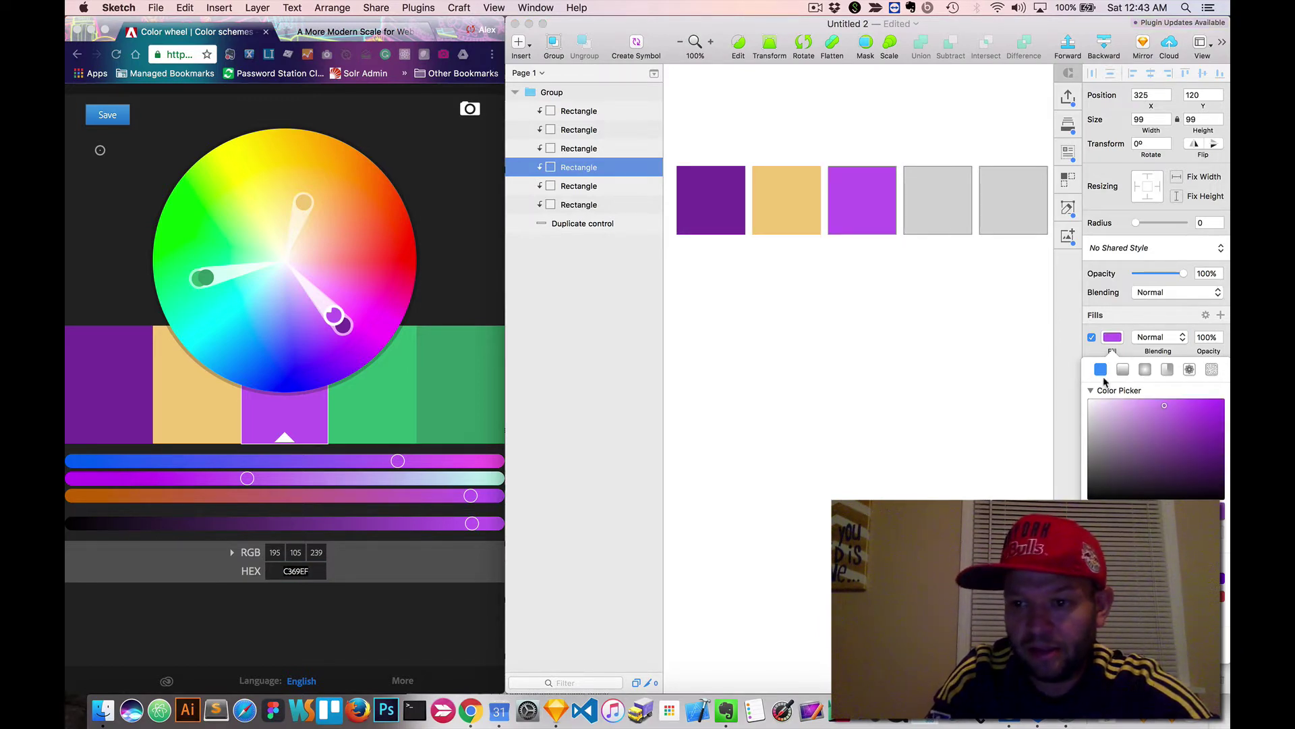
Set the third square's border color to C369EF
click(1054, 358)
click(1112, 392)
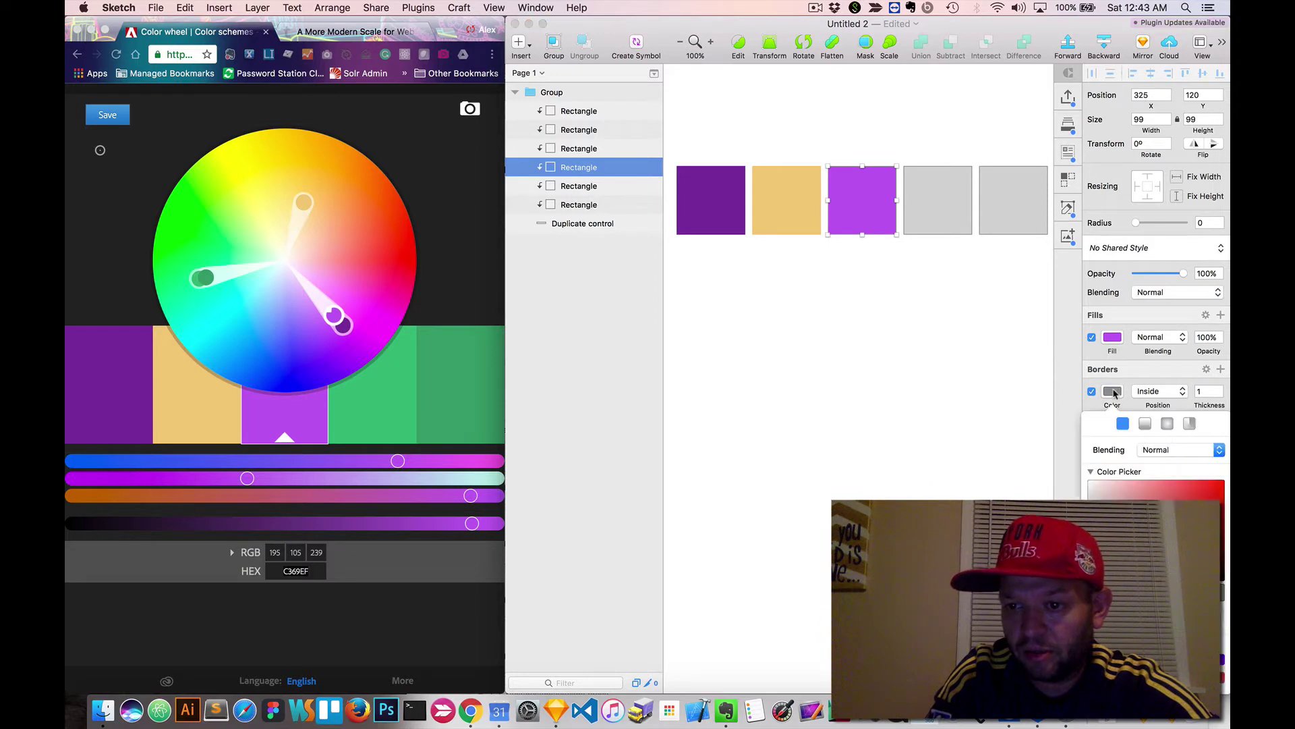
key(Return)
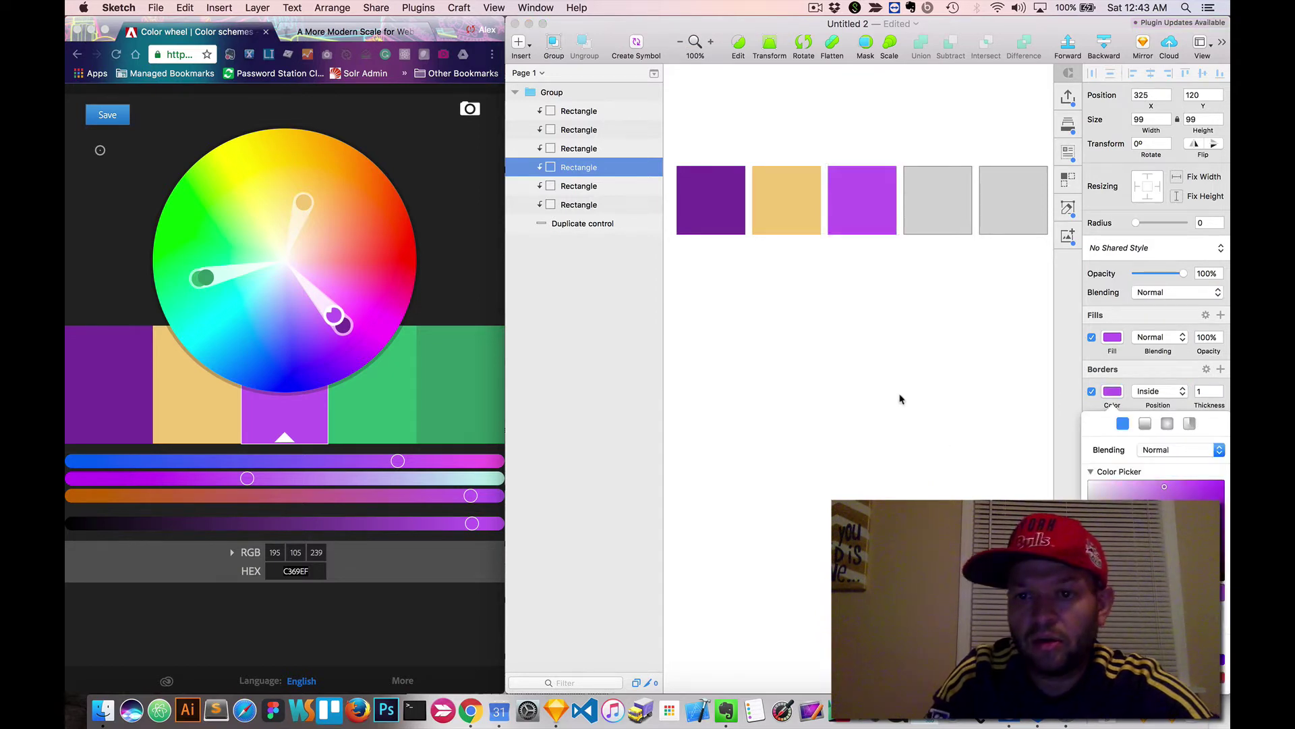
click(894, 403)
Copy the hex code of the palette's light green swatch and apply 40BC7F to the fourth square's fill and border
click(376, 402)
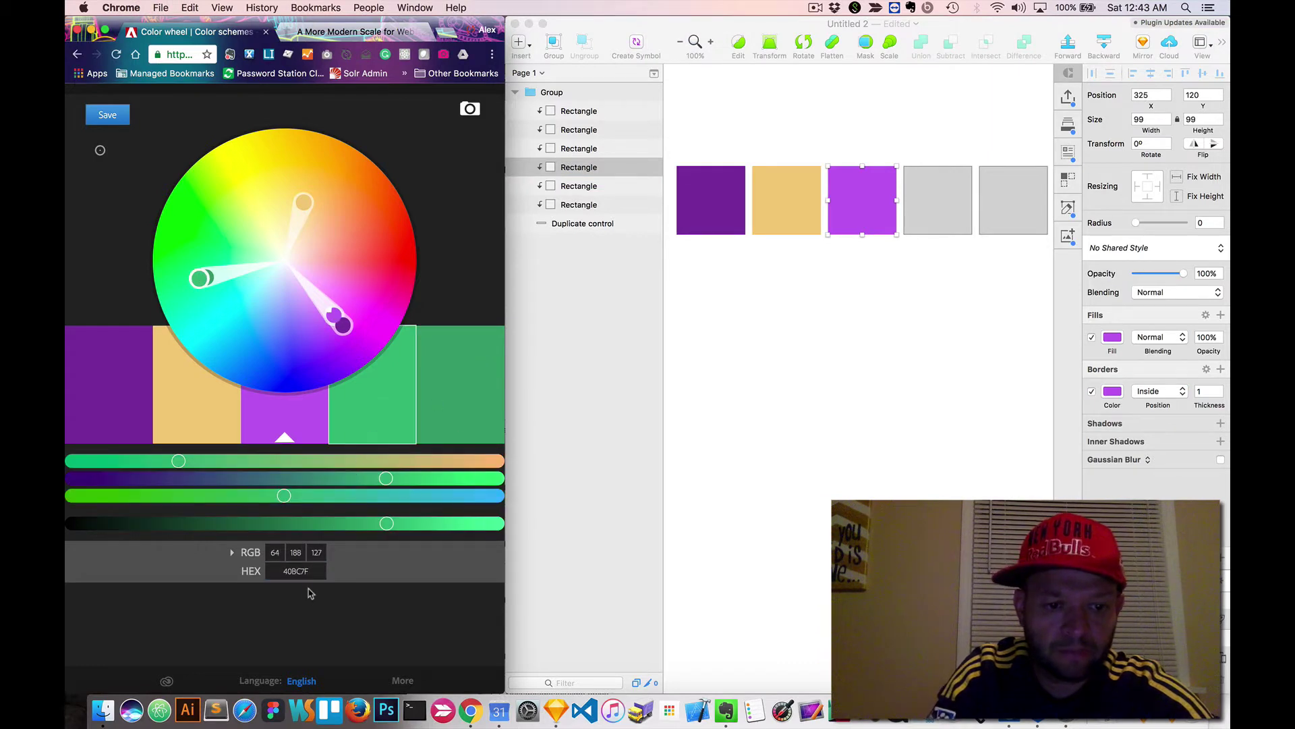
click(946, 197)
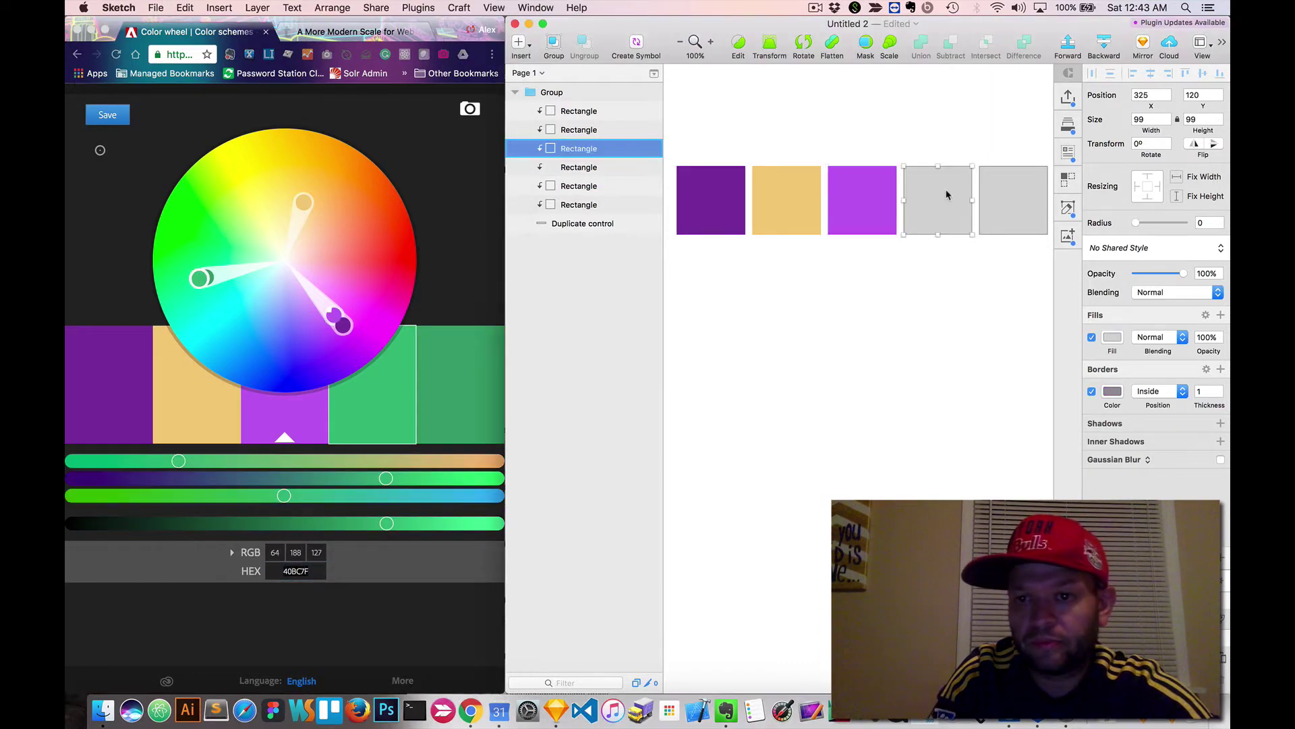
click(1115, 340)
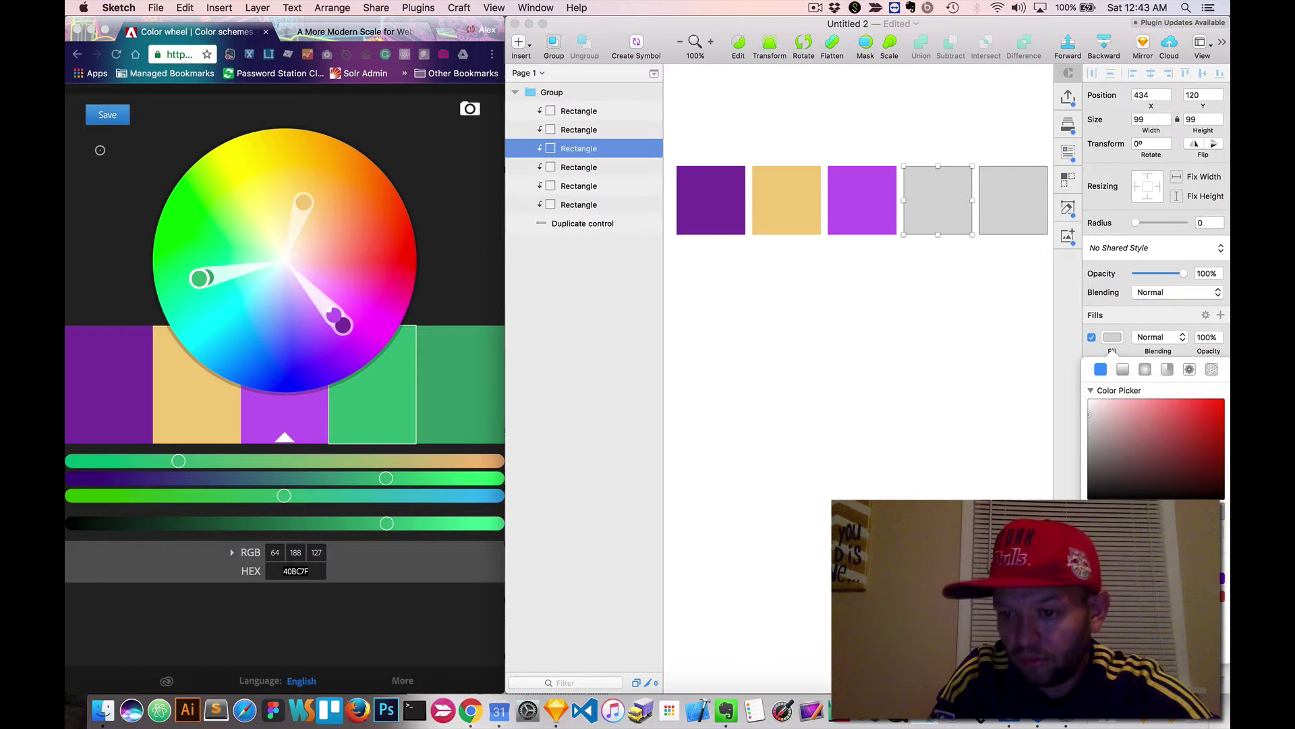
key(super+v)
click(981, 413)
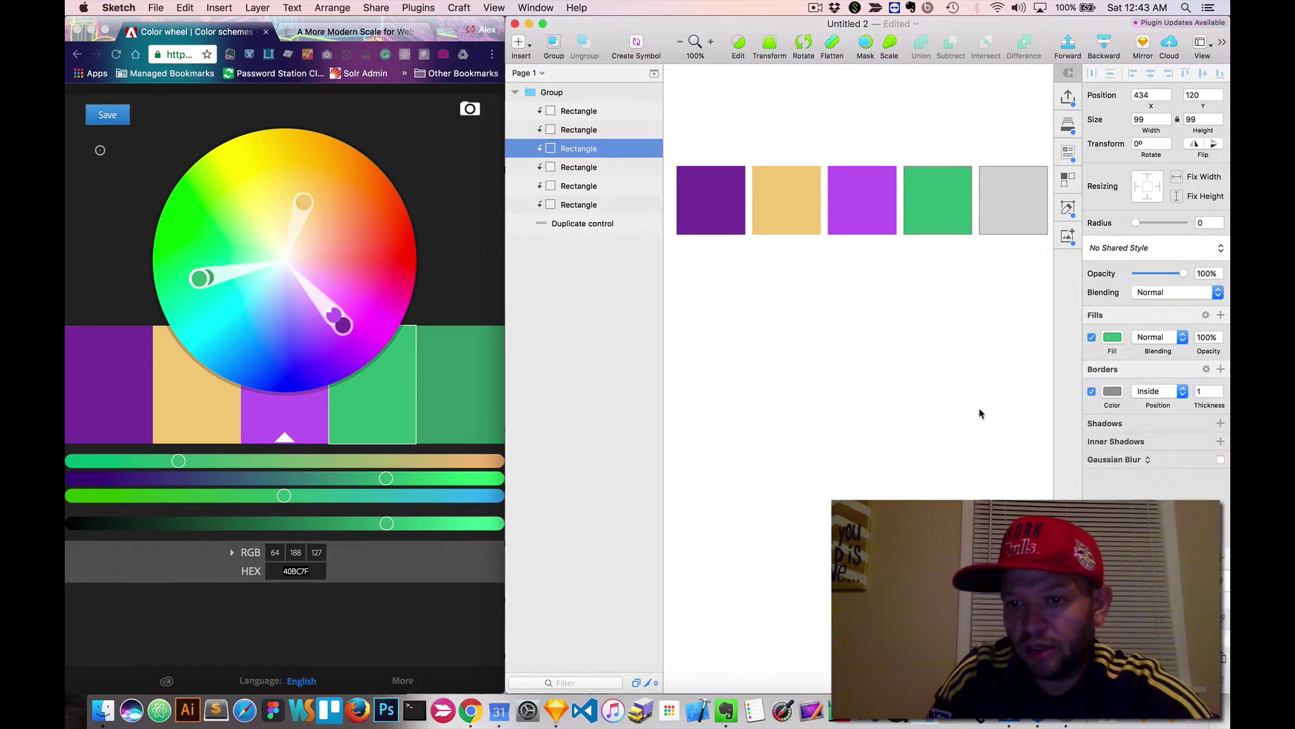
click(1112, 391)
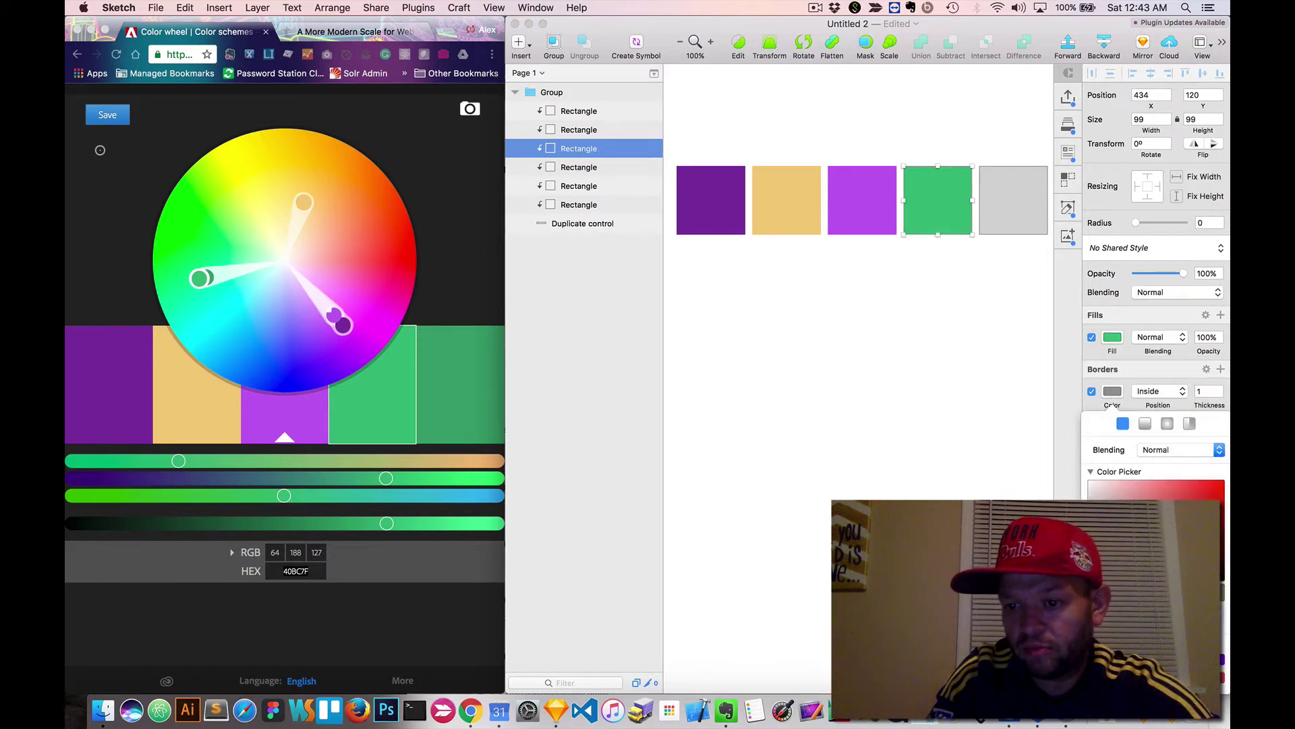
Copy the hex code of the palette's dark green swatch and fill the fifth square with 3FA272
click(1022, 192)
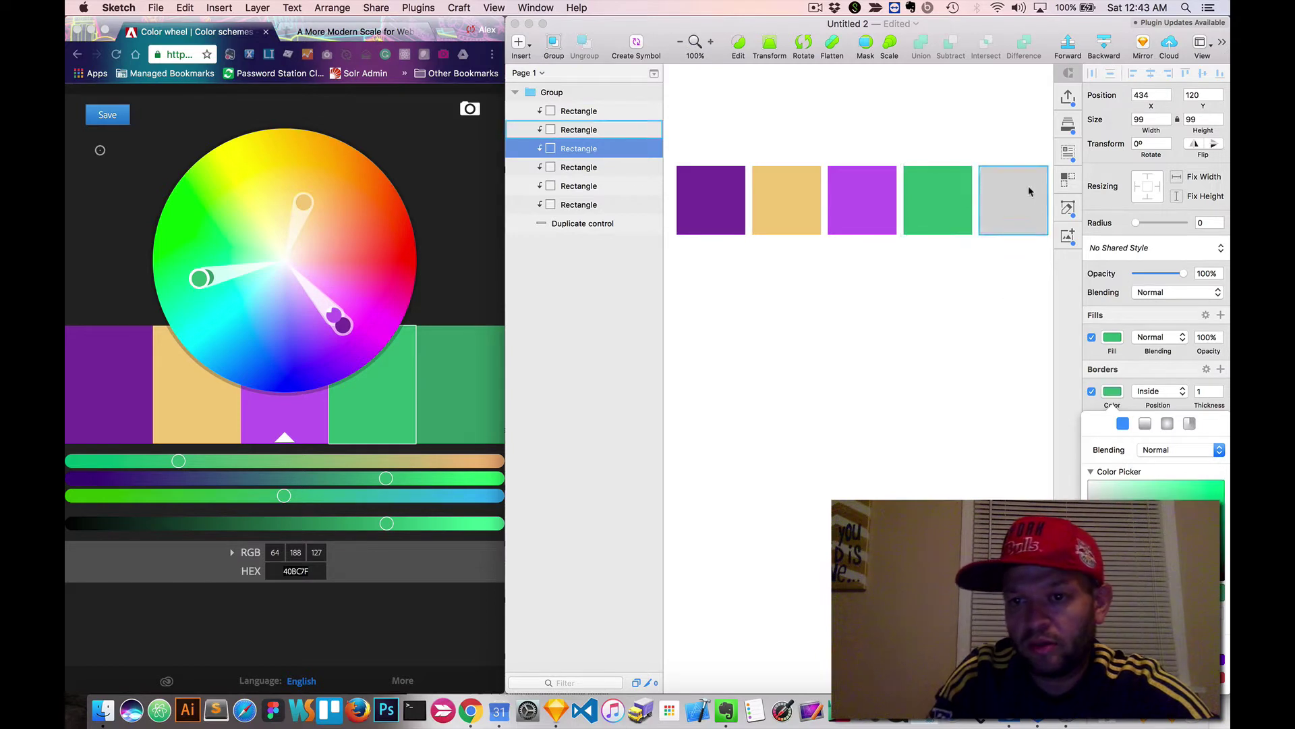
click(461, 398)
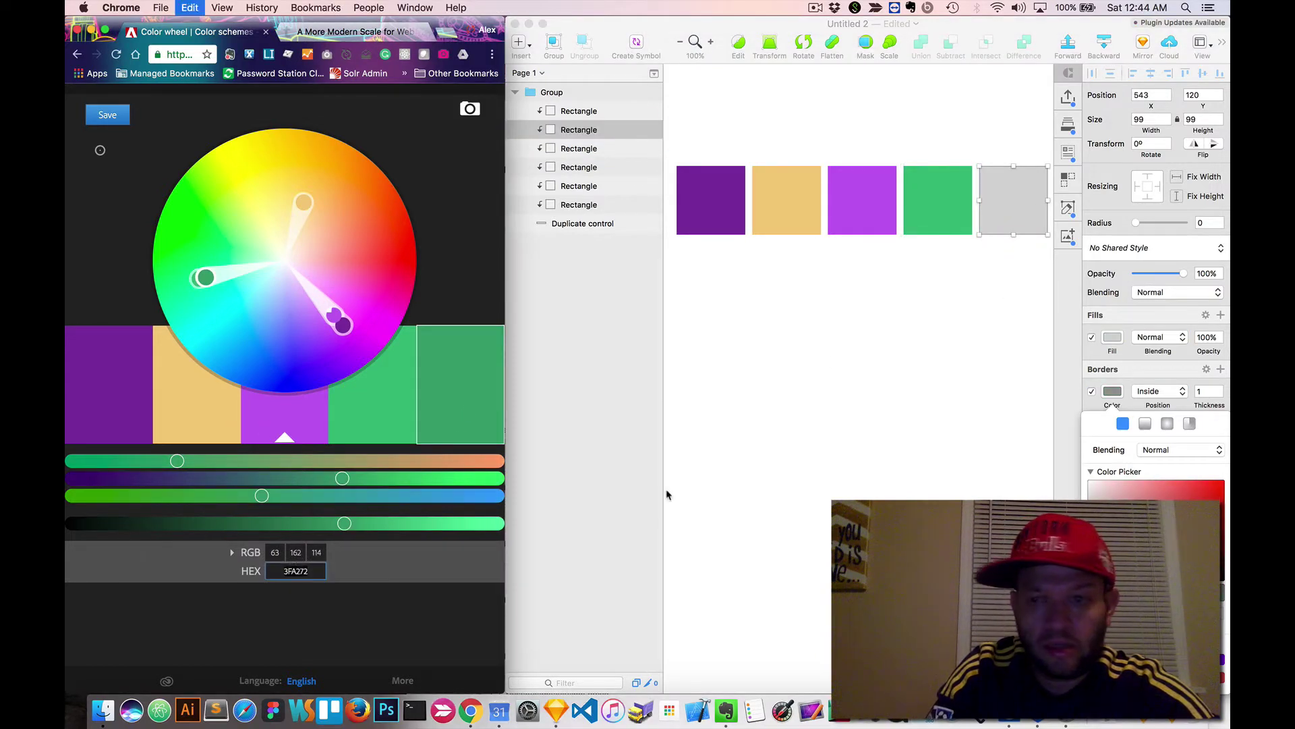
right_click(1020, 190)
click(1001, 208)
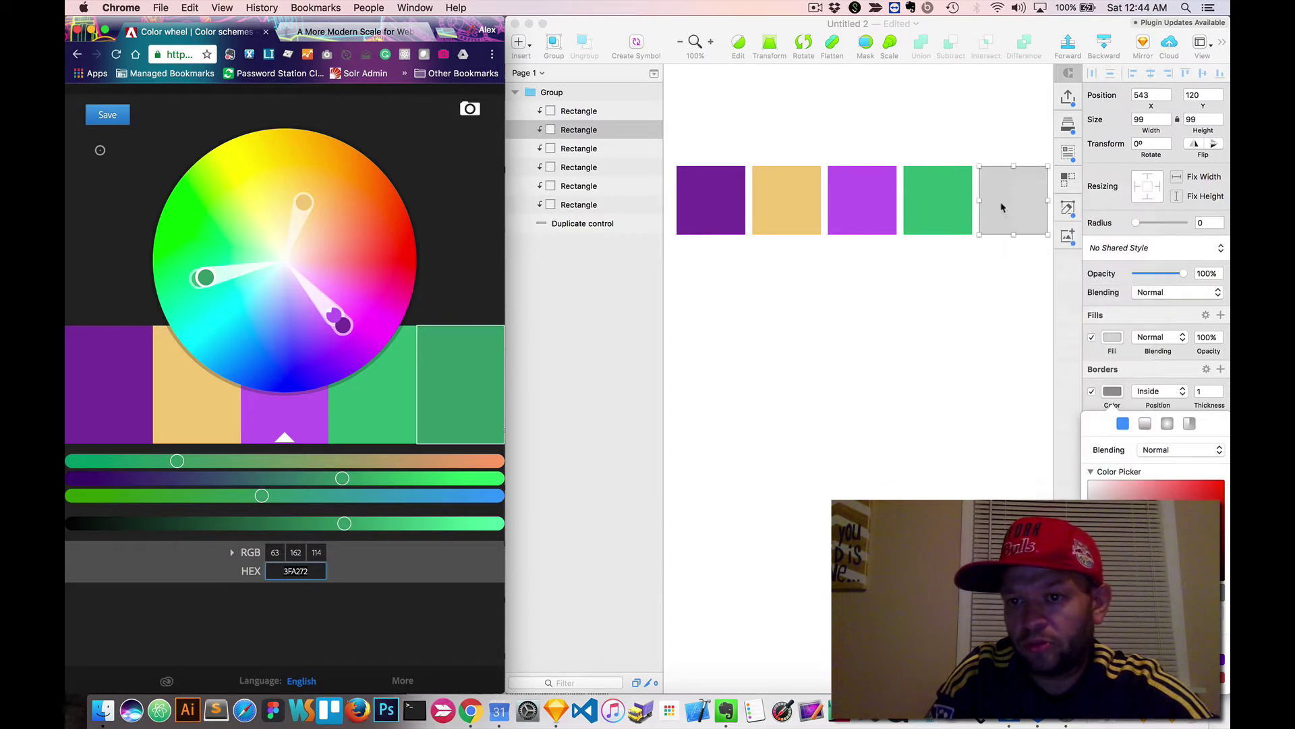
click(1114, 337)
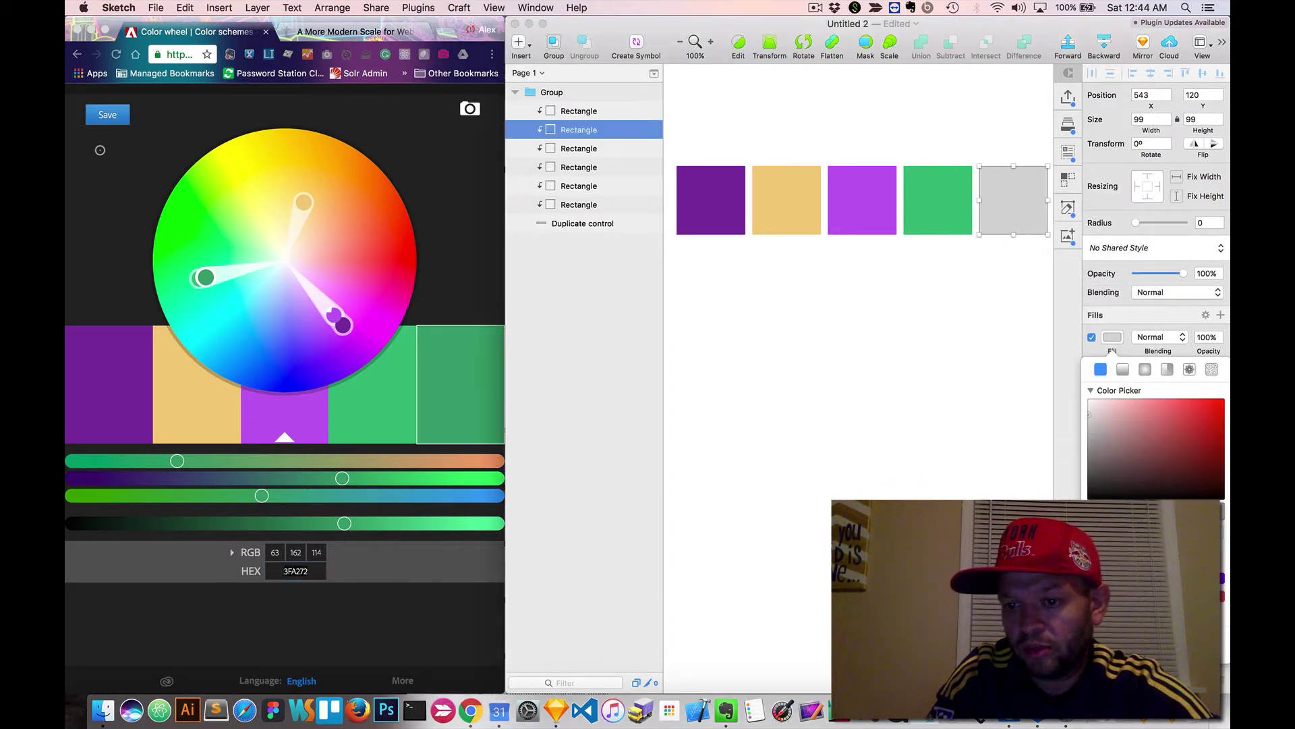
key(super+v)
key(Return)
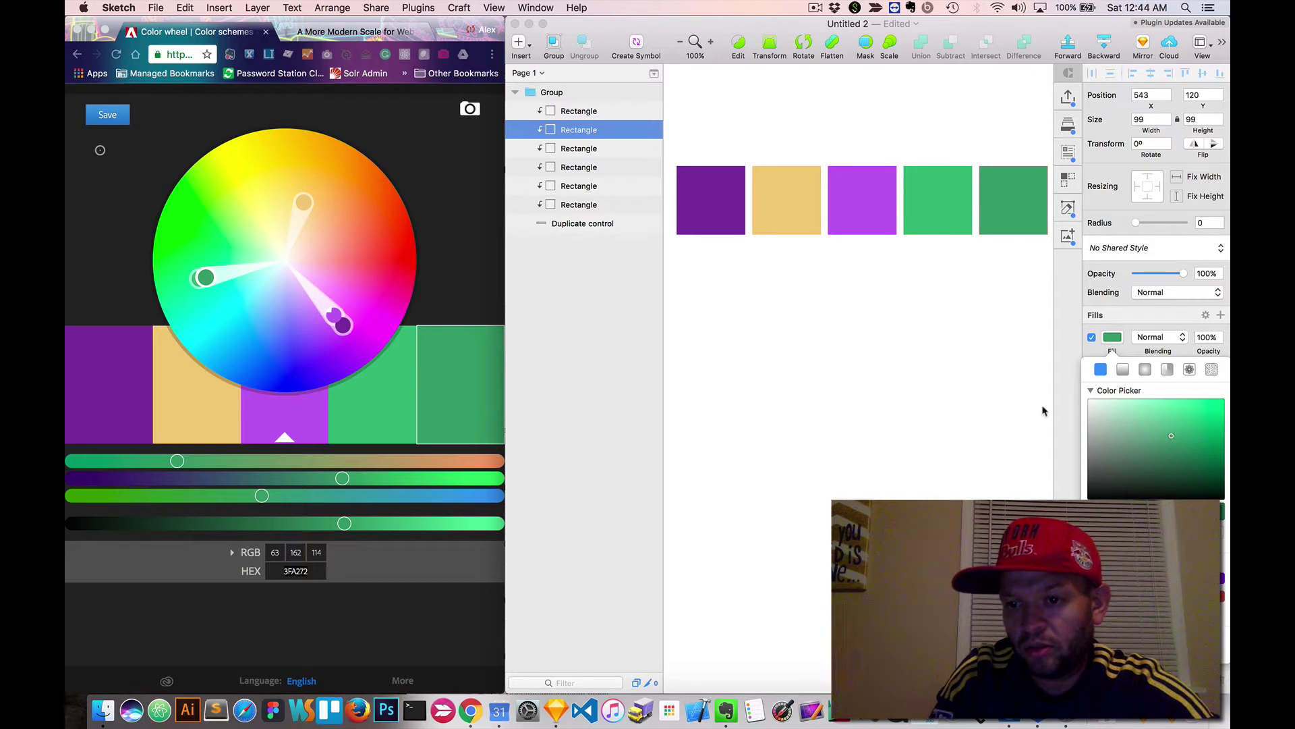
click(1073, 422)
Set the fifth square's border color to 3FA272
click(1112, 391)
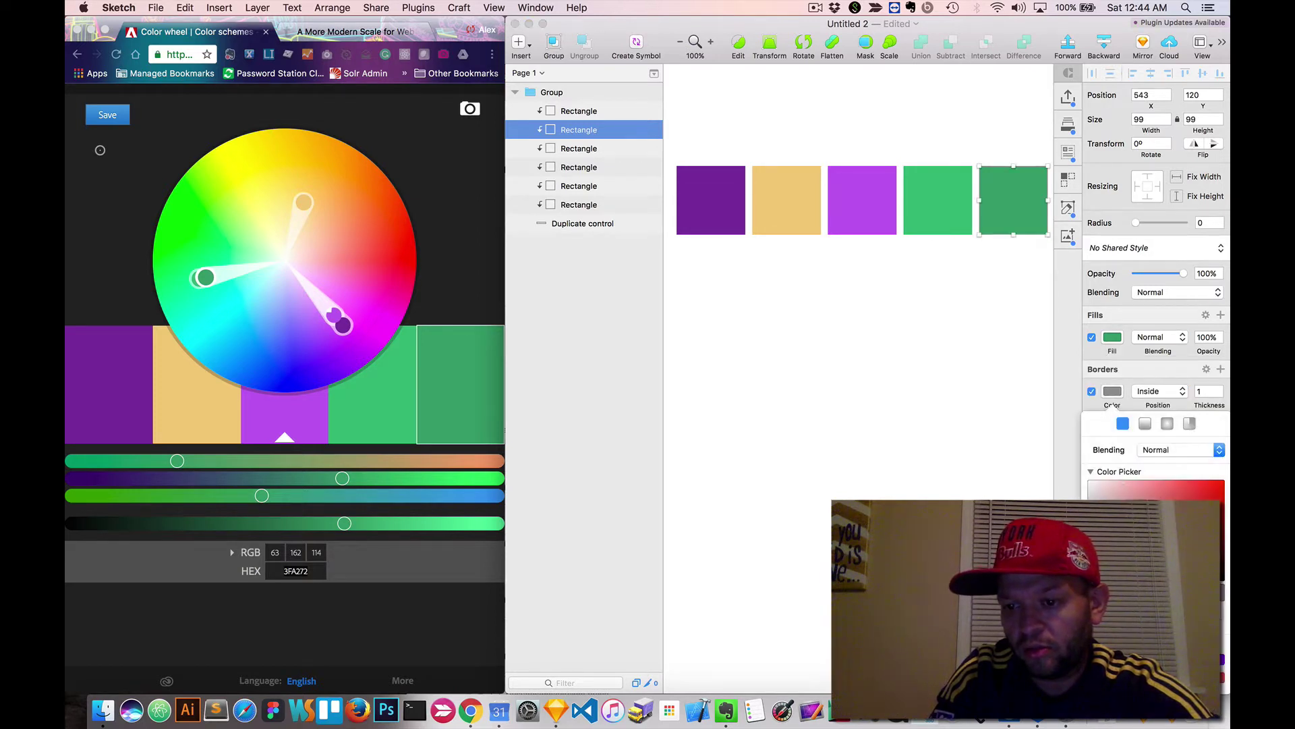
key(super+v)
key(Return)
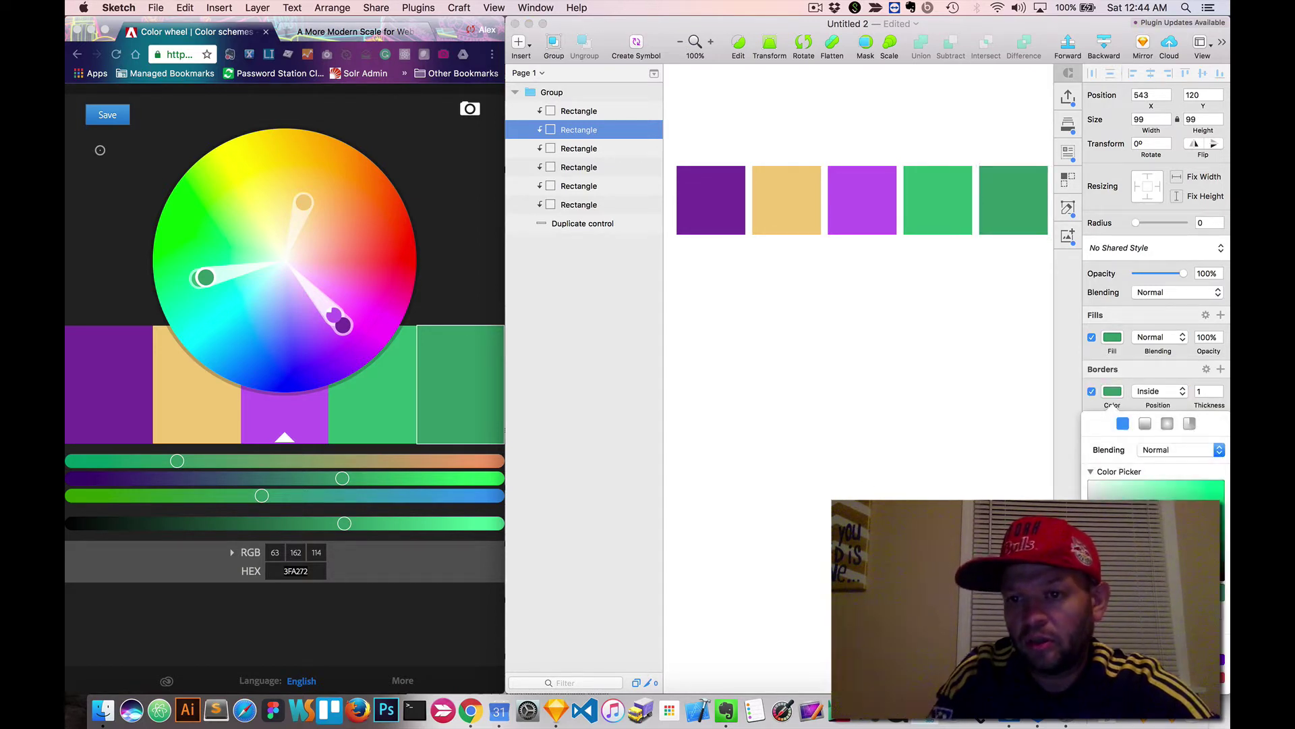
click(1112, 403)
Try a darker gray fill on the sixth square, then settle on a light gray
scroll(929, 193, right, 5)
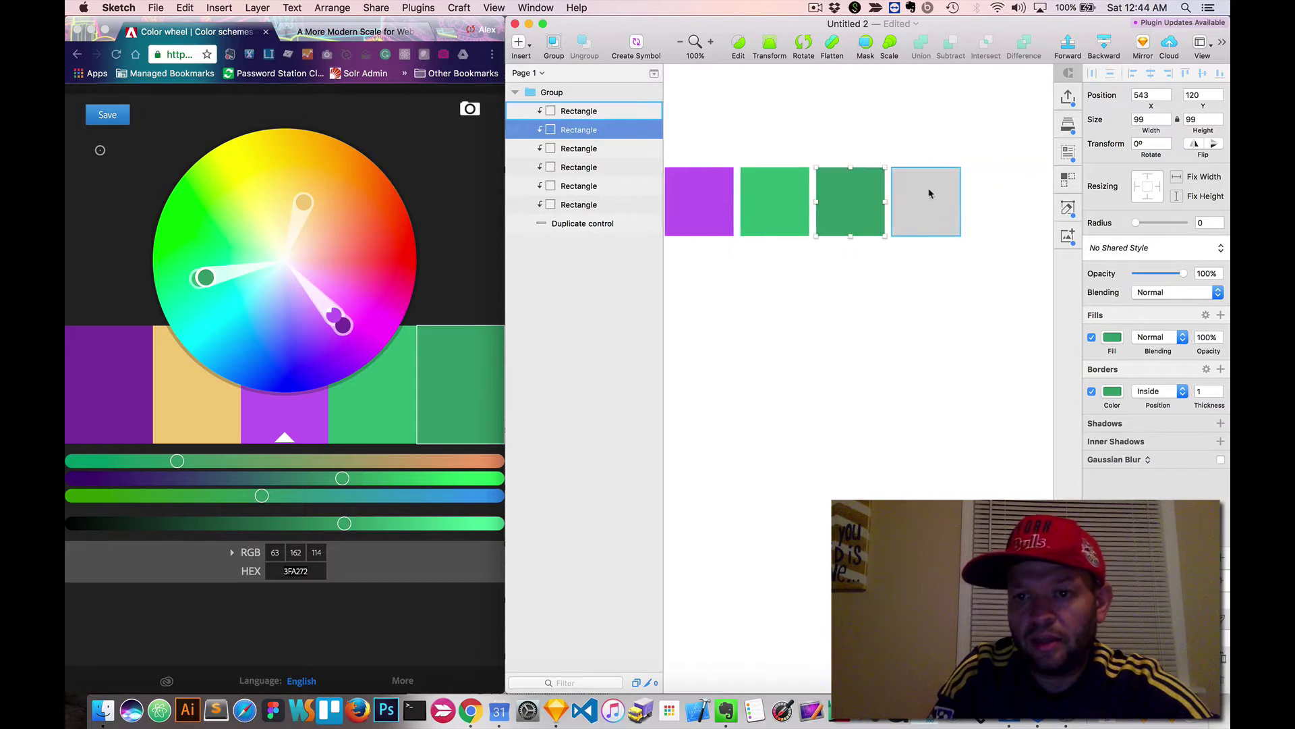
click(929, 194)
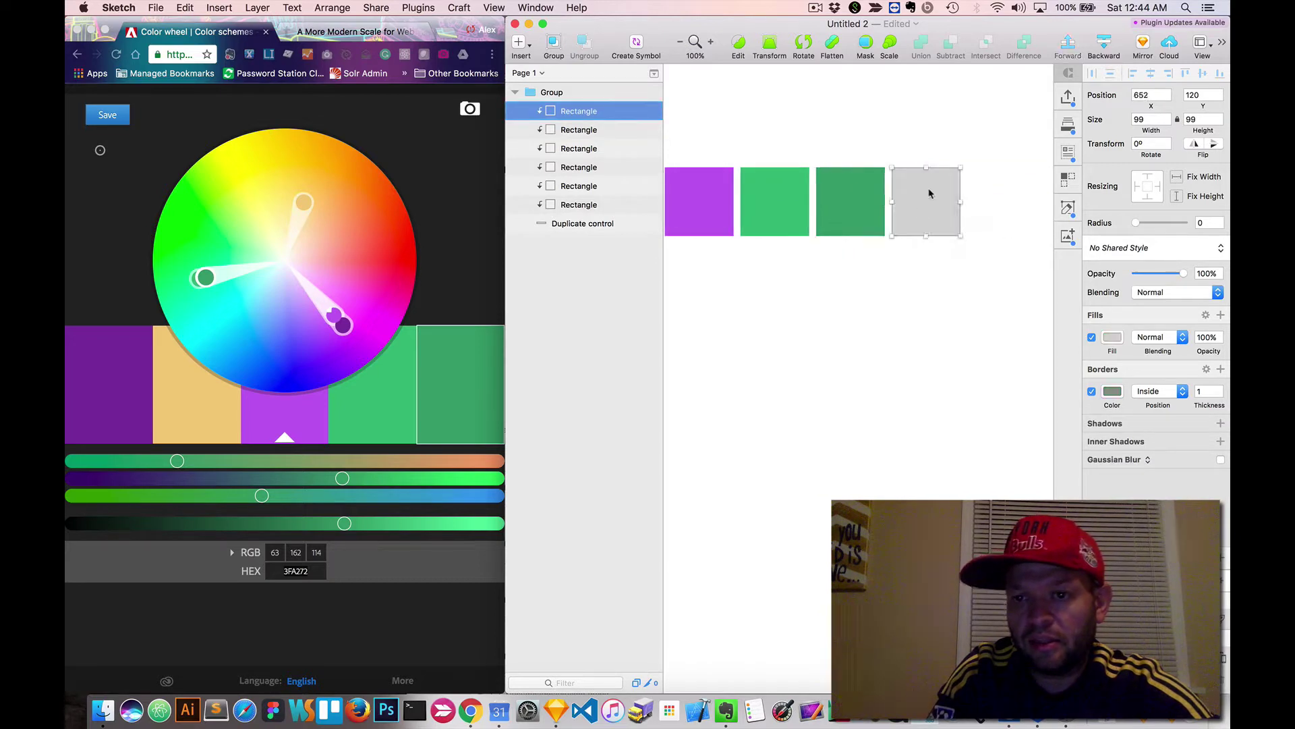
click(1114, 339)
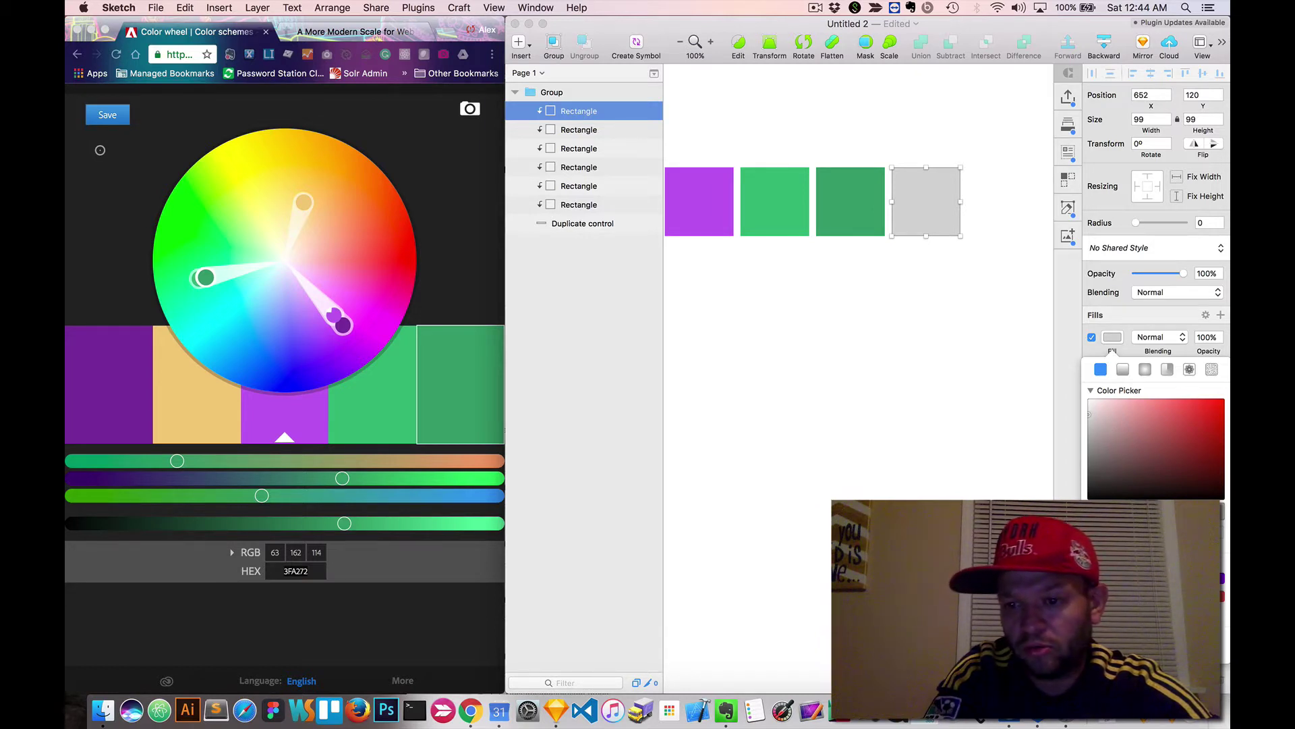
drag(1089, 414, 1089, 424)
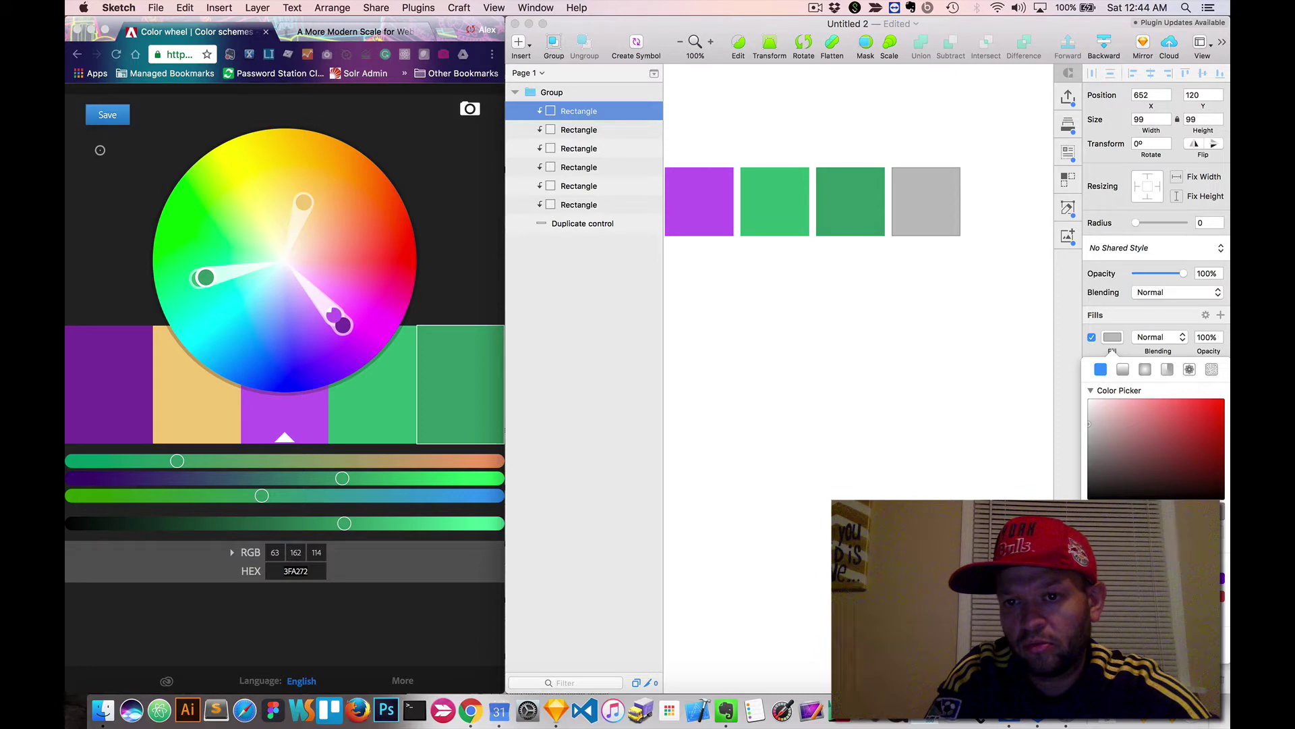
scroll(937, 385, left, 2)
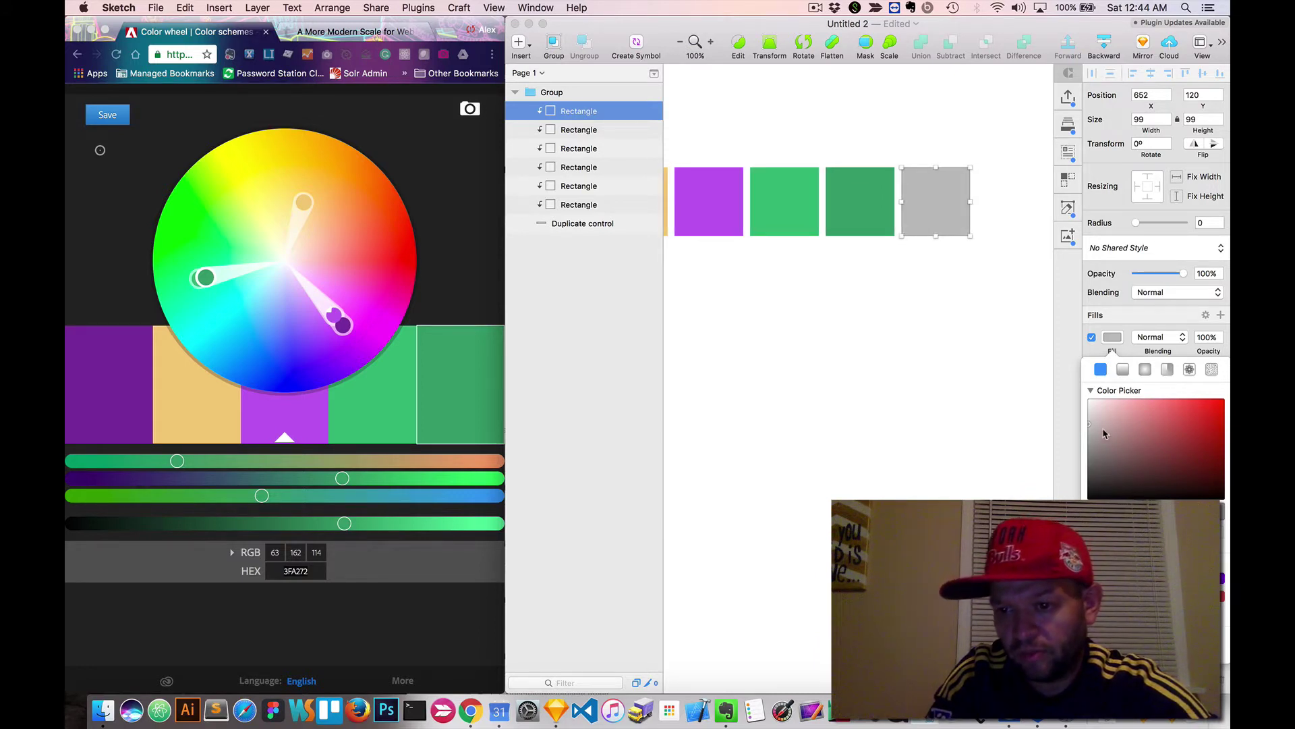
drag(1105, 434, 1087, 418)
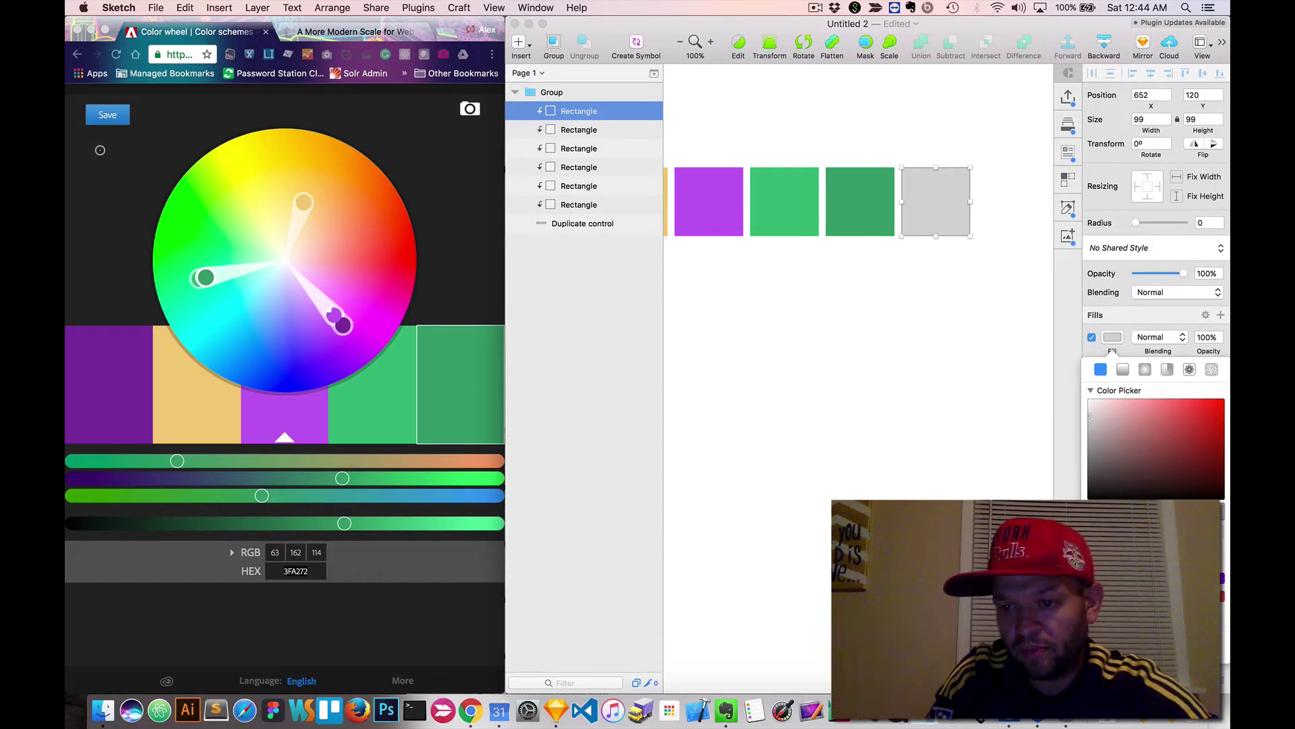
click(985, 388)
Set the sixth square's border color to the same light gray as its fill
right_click(1106, 392)
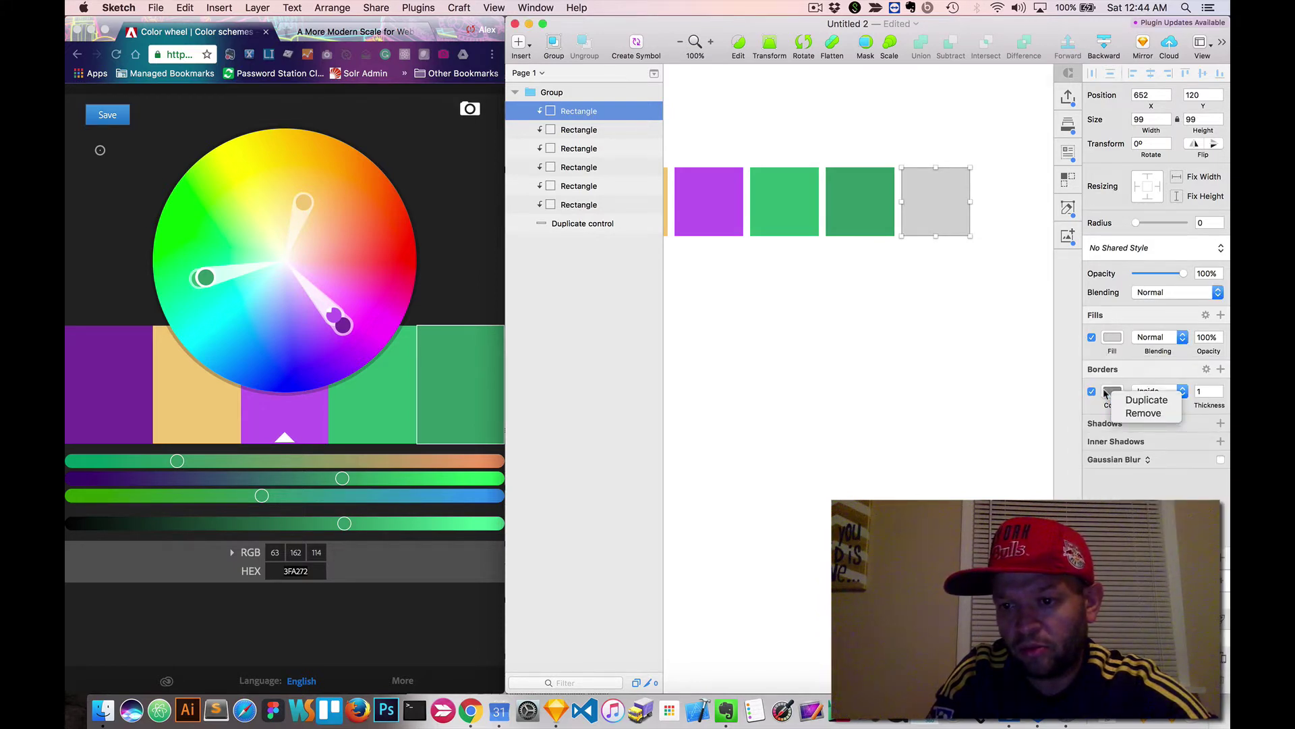
click(1109, 392)
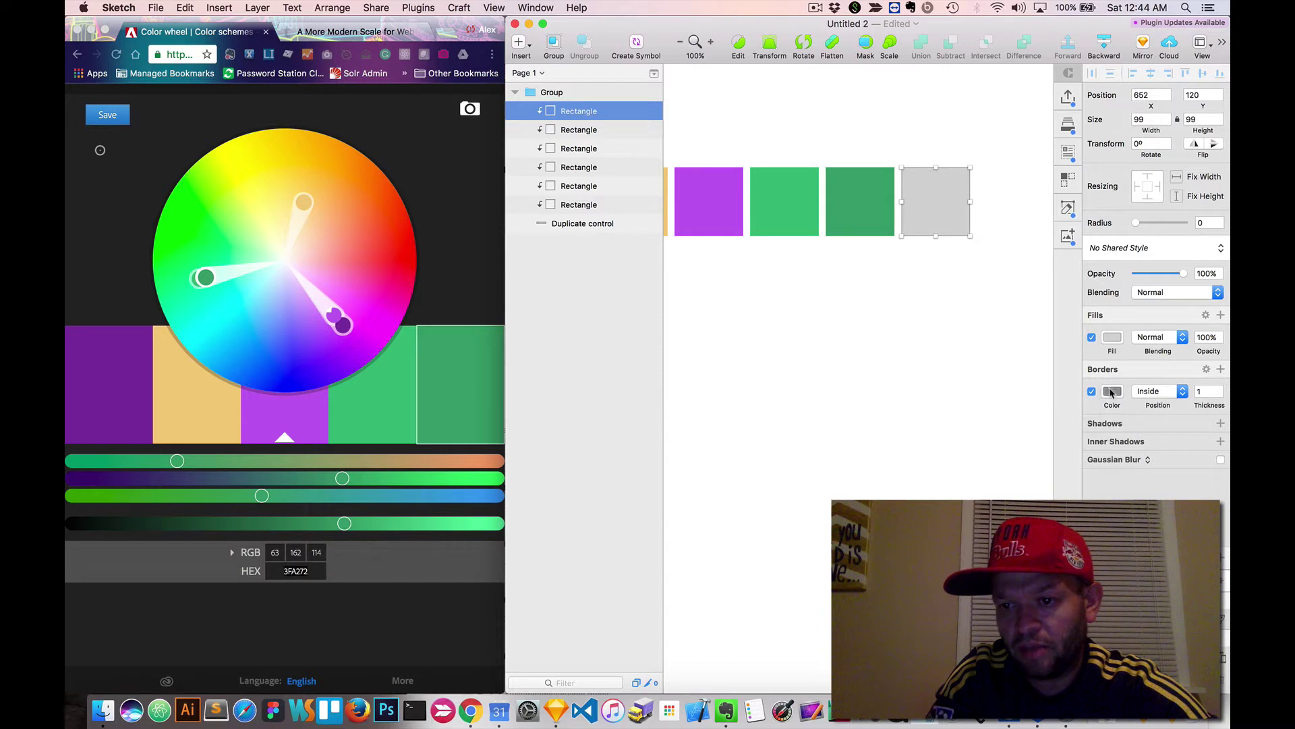
click(1111, 393)
click(1088, 497)
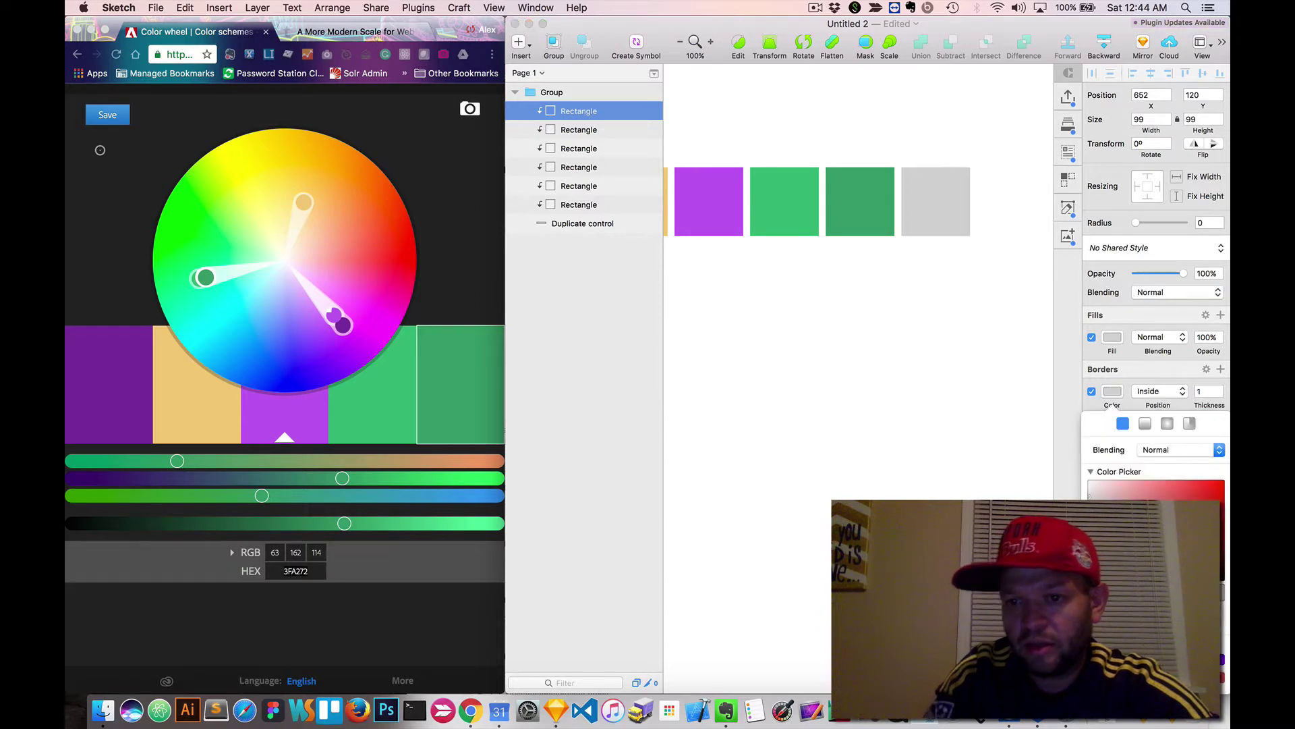
click(935, 494)
Duplicate the whole group of six swatches straight below the original row, with a gap of about 21 px
scroll(935, 494, left, 2)
scroll(935, 494, down, 2)
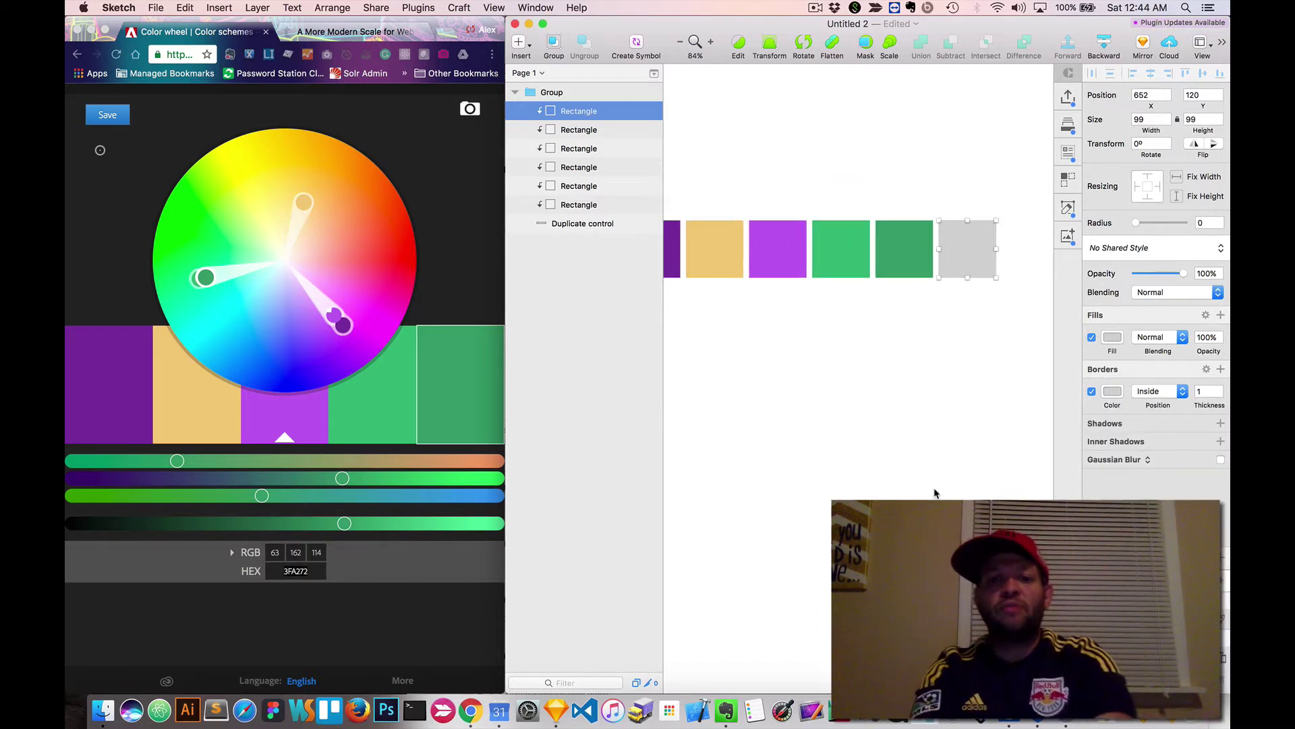
scroll(935, 493, left, 2)
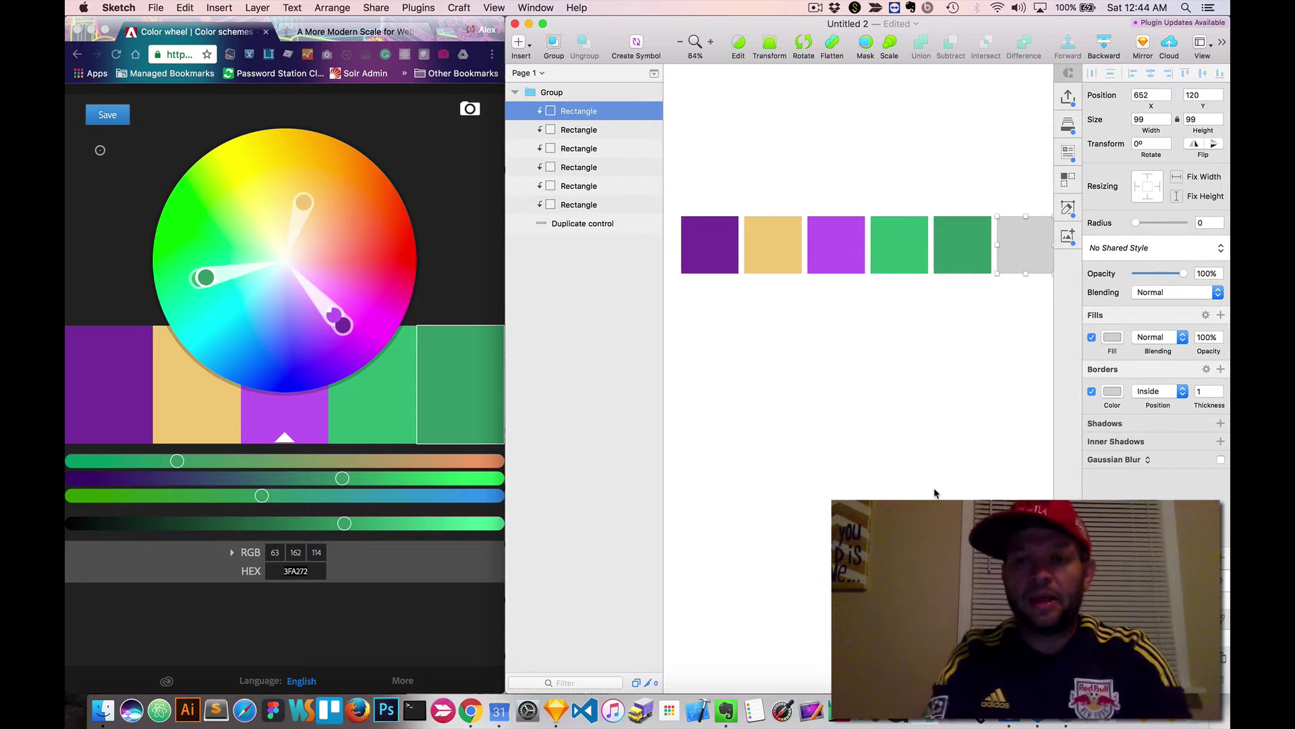
scroll(936, 493, down, 1)
scroll(868, 309, down, 2)
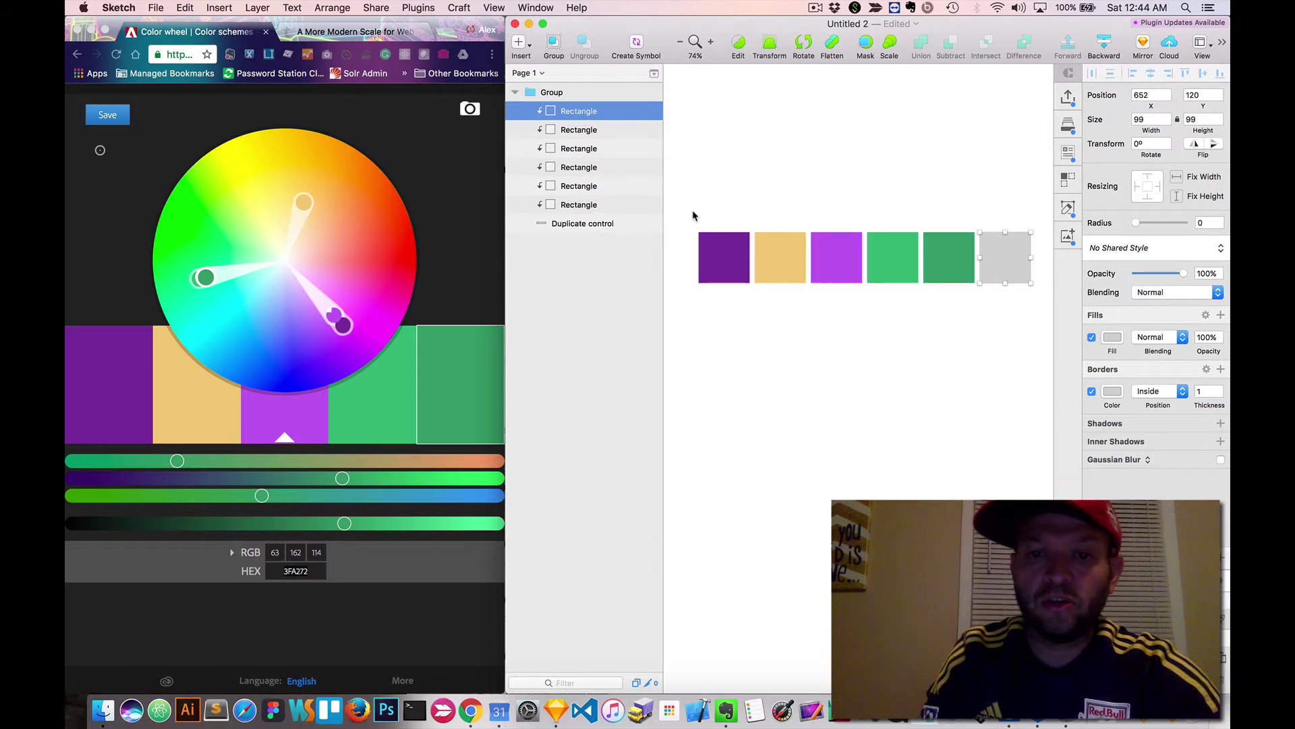
drag(688, 212, 1041, 318)
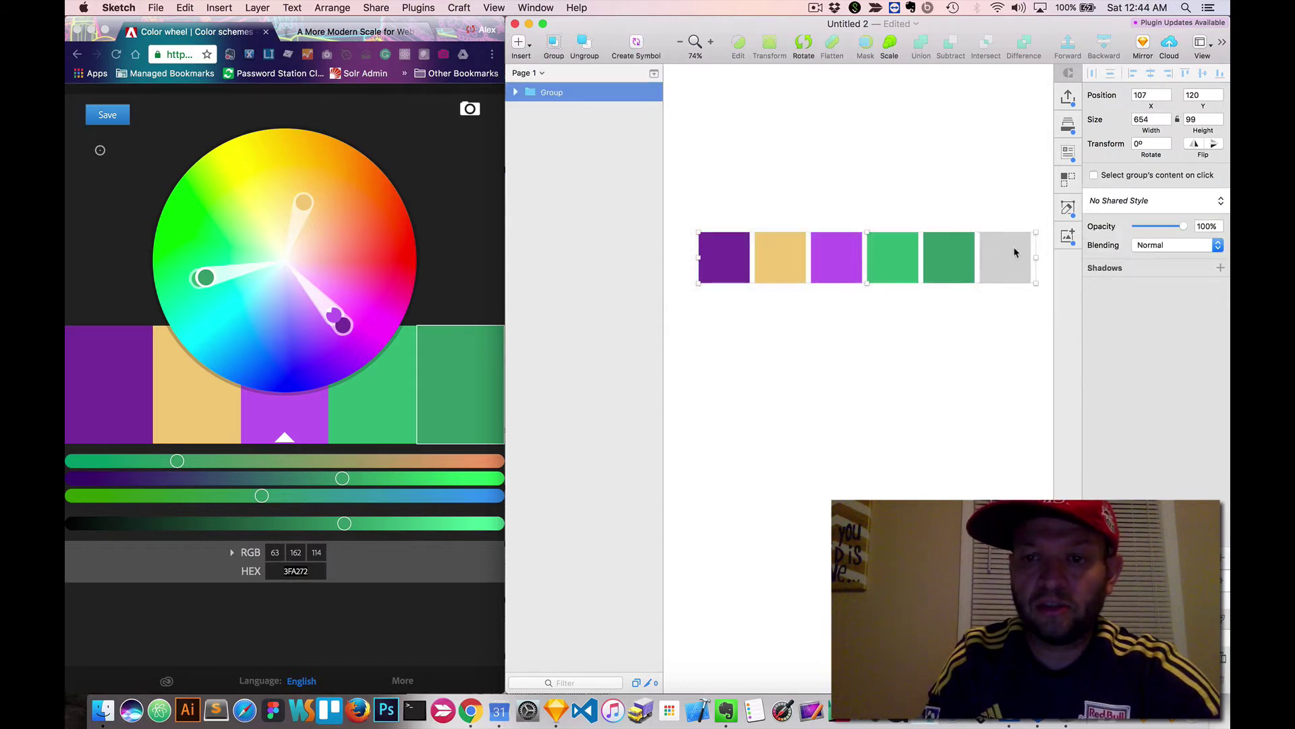
drag(1018, 252, 1022, 311)
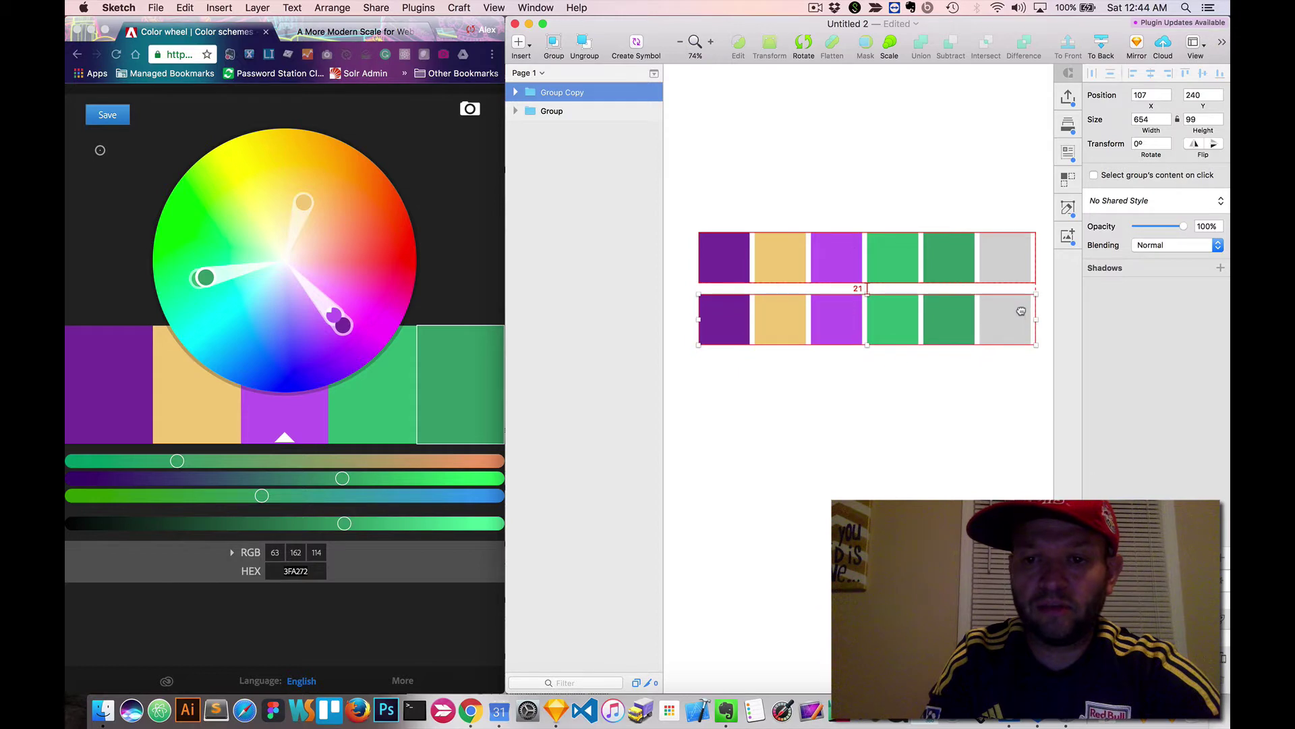
click(911, 361)
Select all six squares in the upper row and turn off their borders
double_click(729, 260)
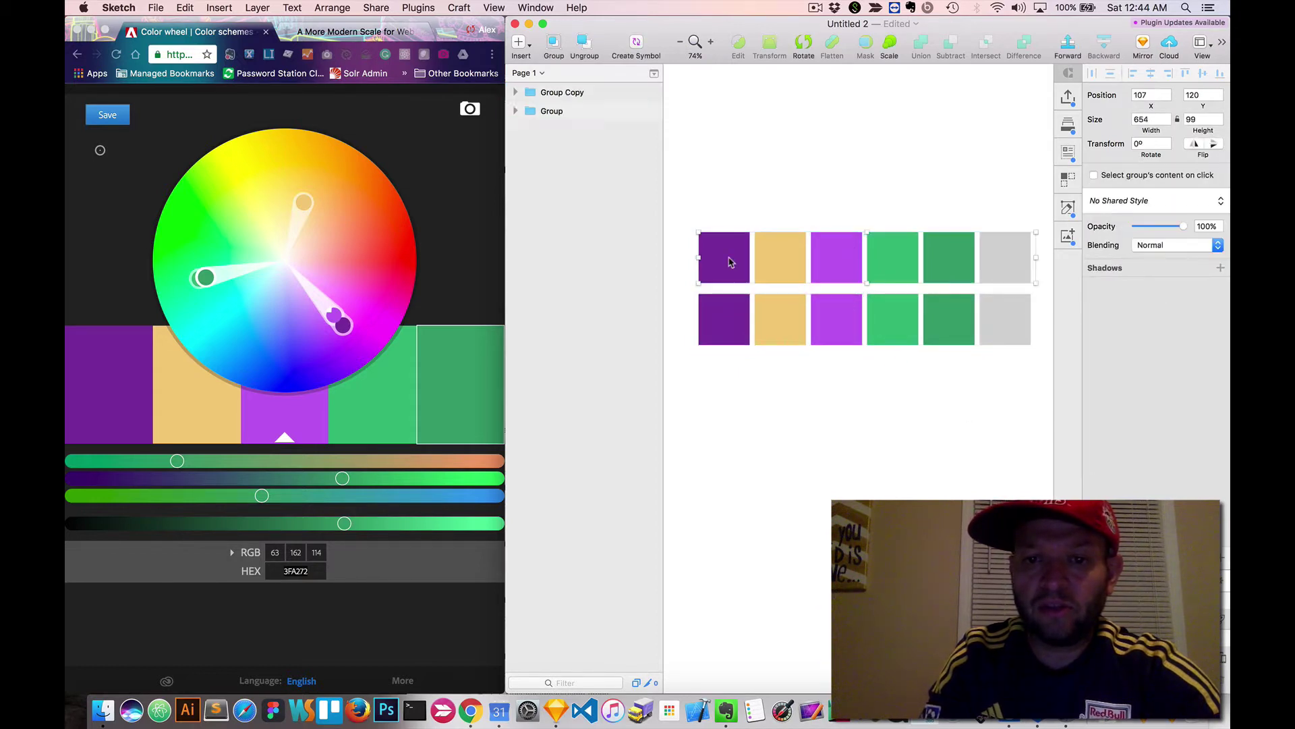
shift+click(777, 259)
shift+click(834, 259)
shift+click(890, 258)
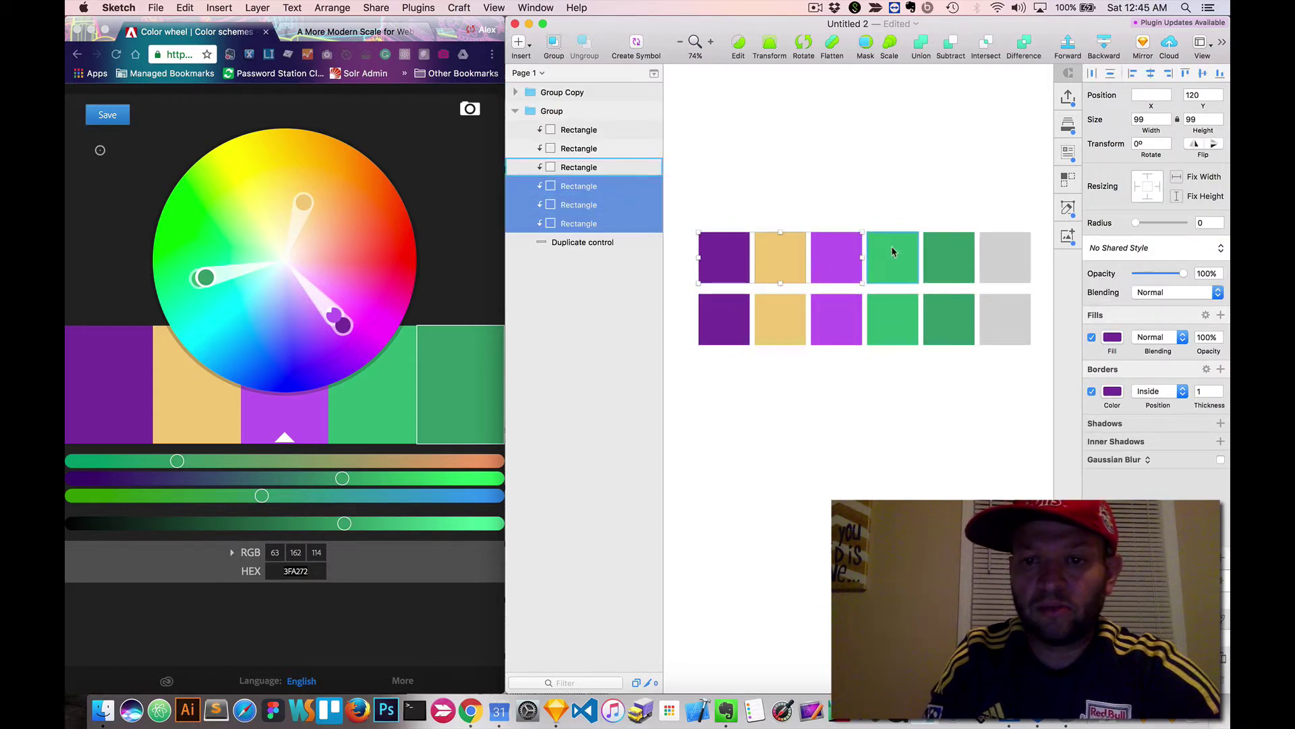
shift+click(962, 263)
shift+click(1012, 260)
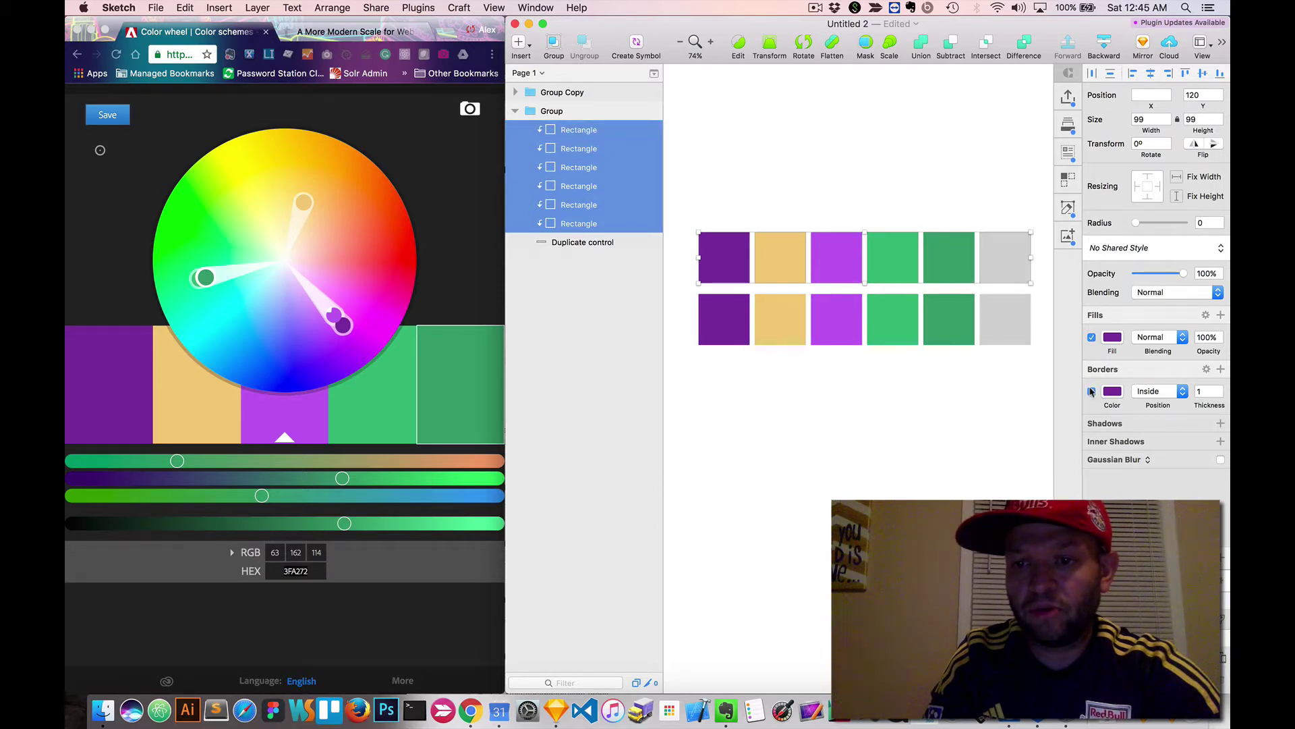
click(1091, 392)
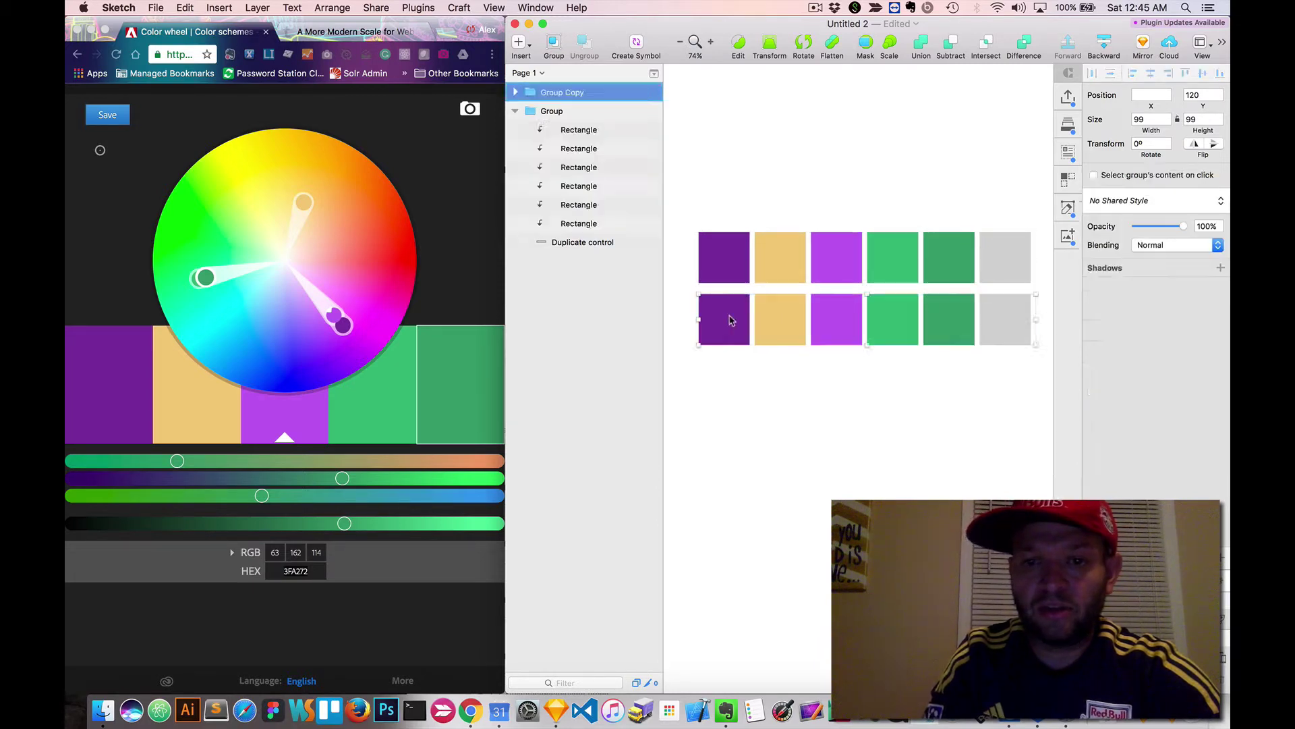
Select all six squares in the lower row and turn off their fills, keeping only the colored outlines
double_click(723, 317)
shift+click(768, 318)
shift+click(840, 325)
shift+click(903, 324)
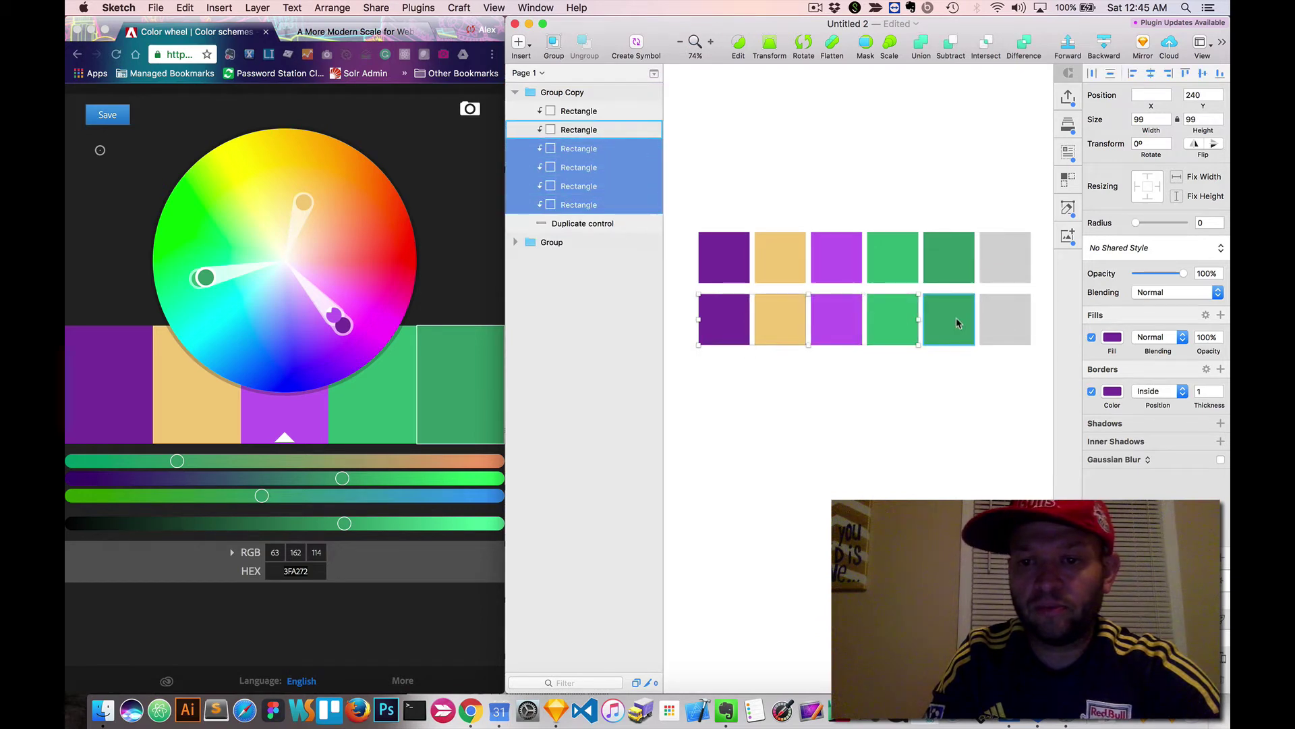
shift+click(960, 321)
shift+click(1010, 327)
click(1092, 337)
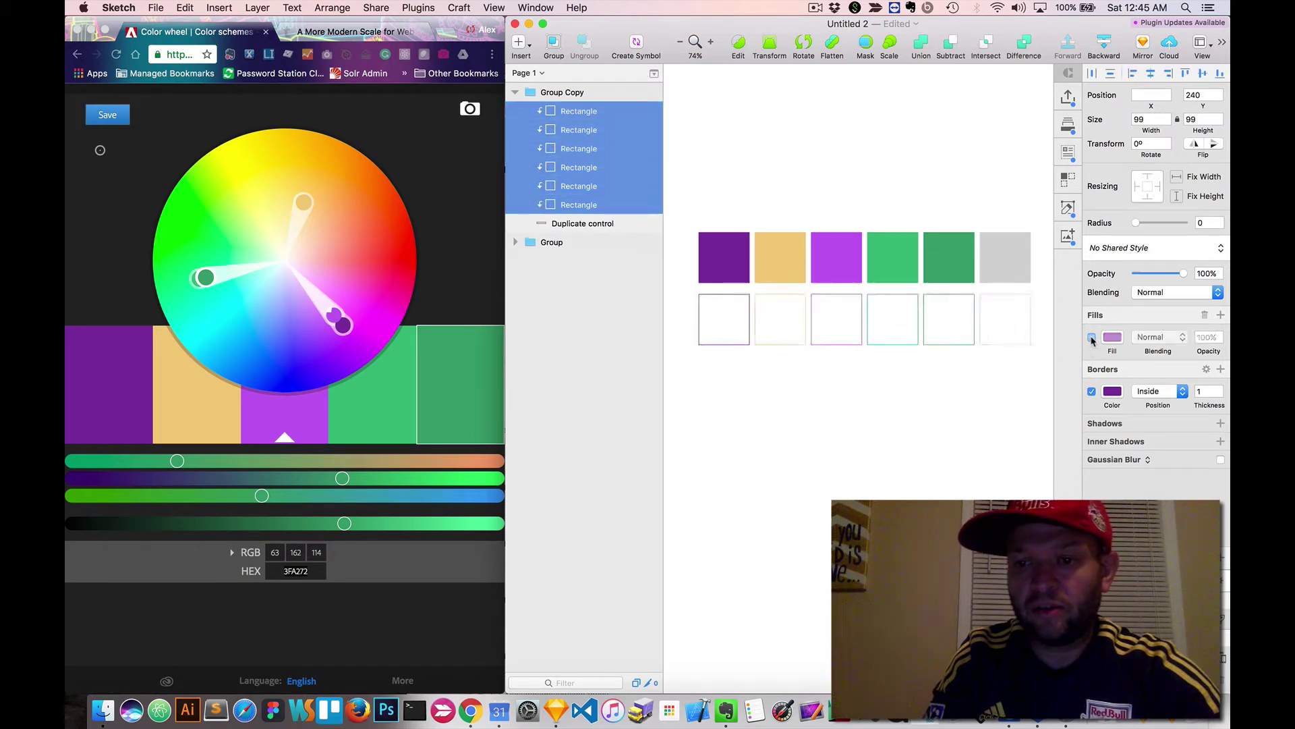
click(983, 383)
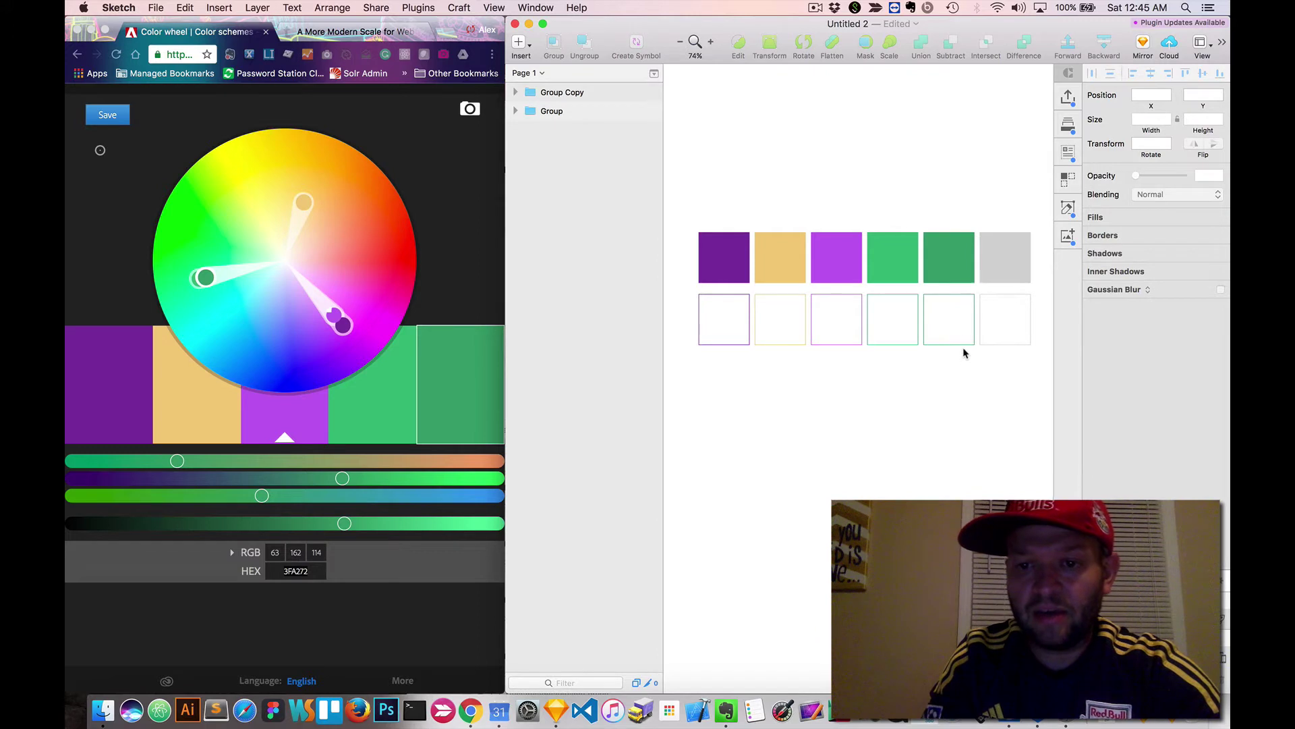
Create a shared style named "Dark Purple" from the first filled square in the upper row
scroll(964, 352, up, 5)
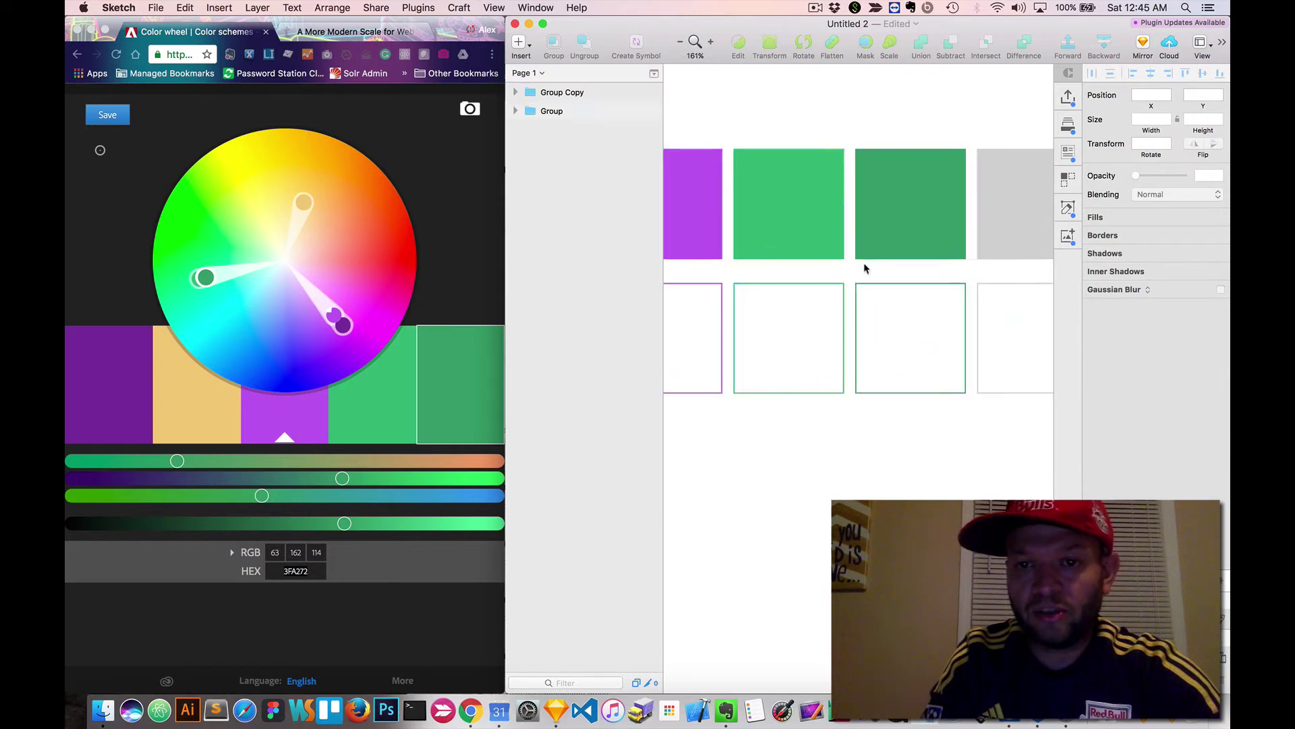
scroll(864, 262, left, 5)
scroll(864, 264, down, 5)
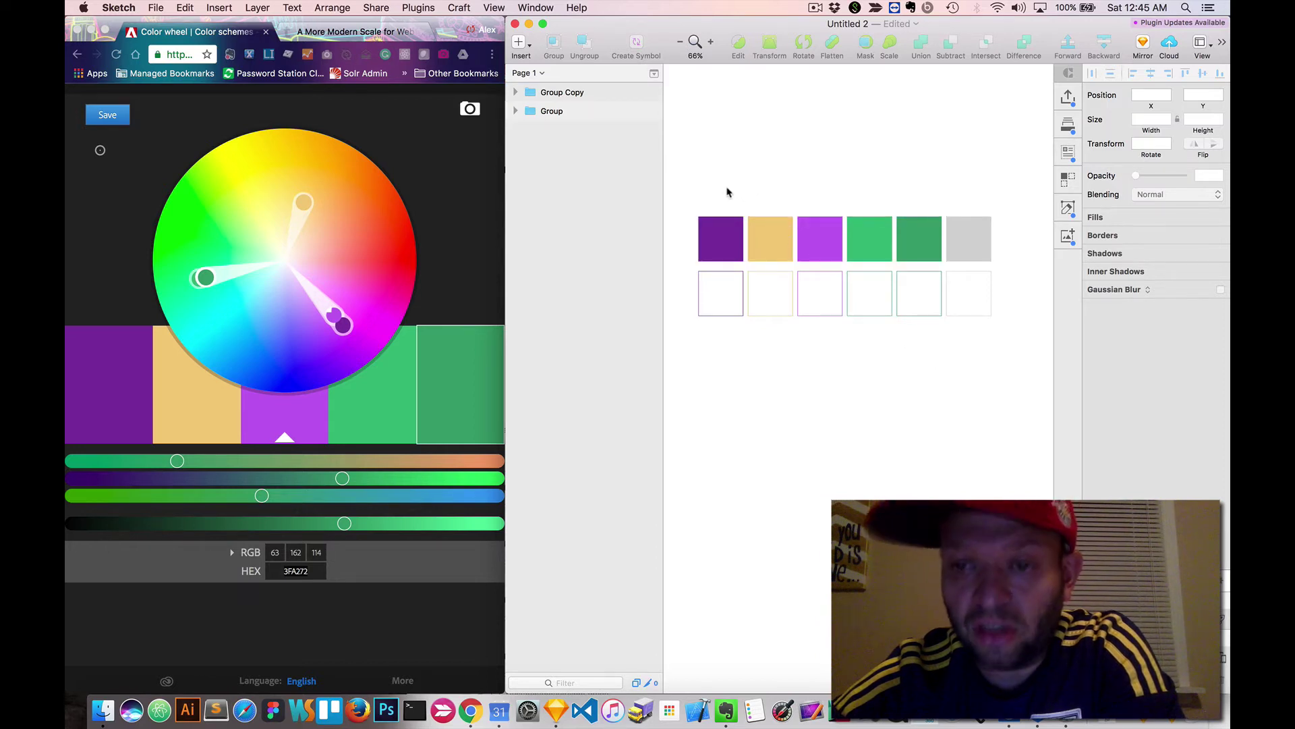
double_click(723, 246)
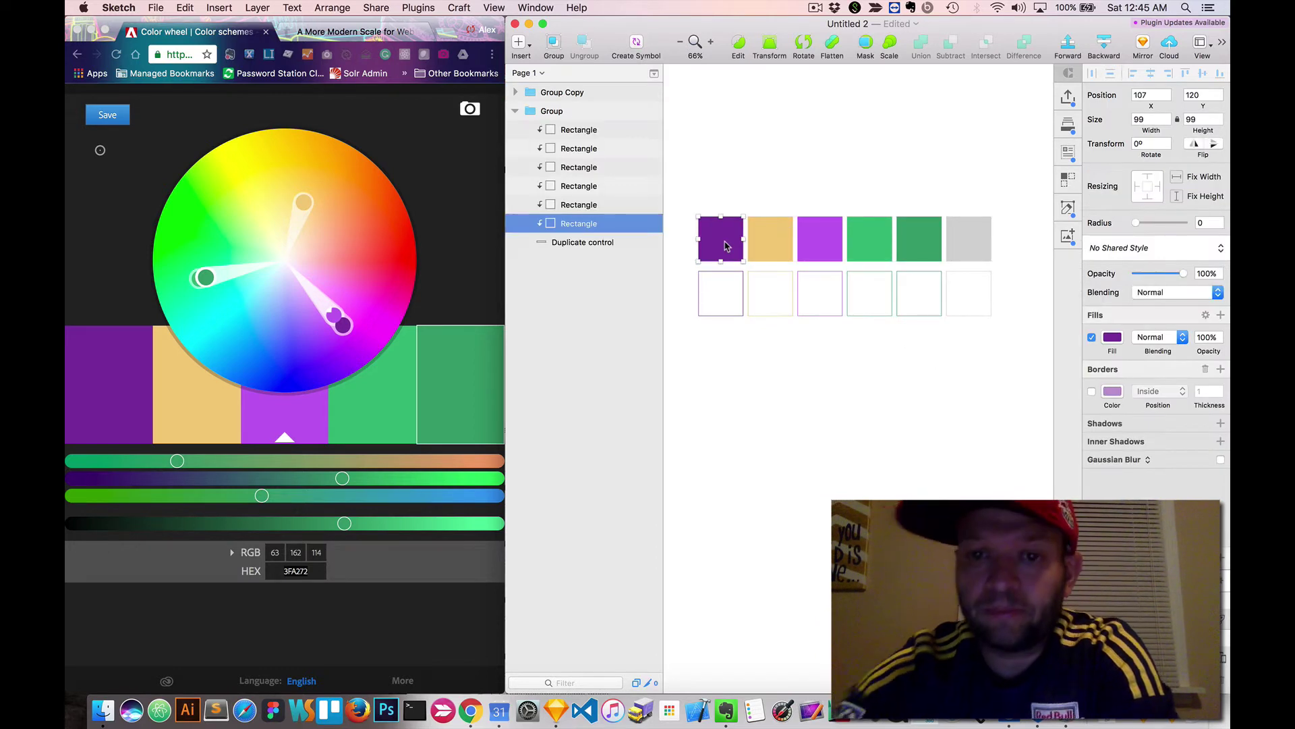
click(1134, 250)
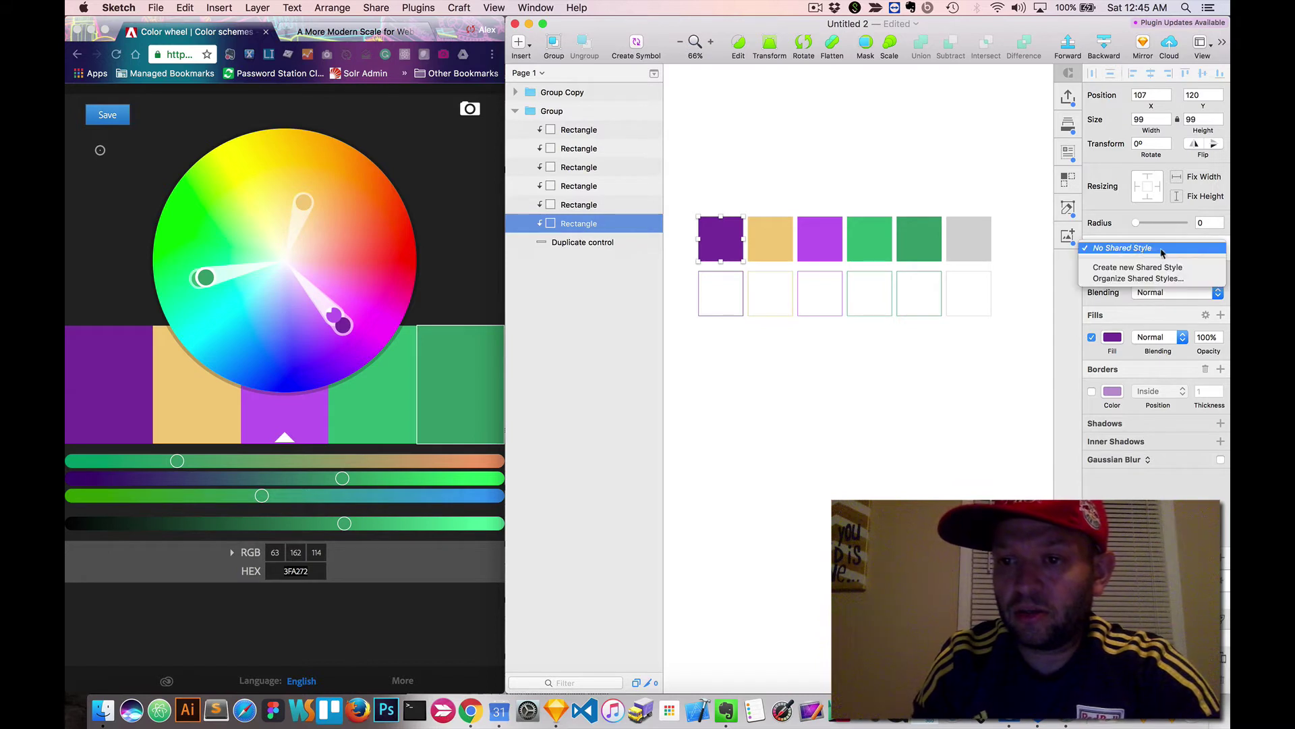
click(1120, 268)
text(Dark Purple)
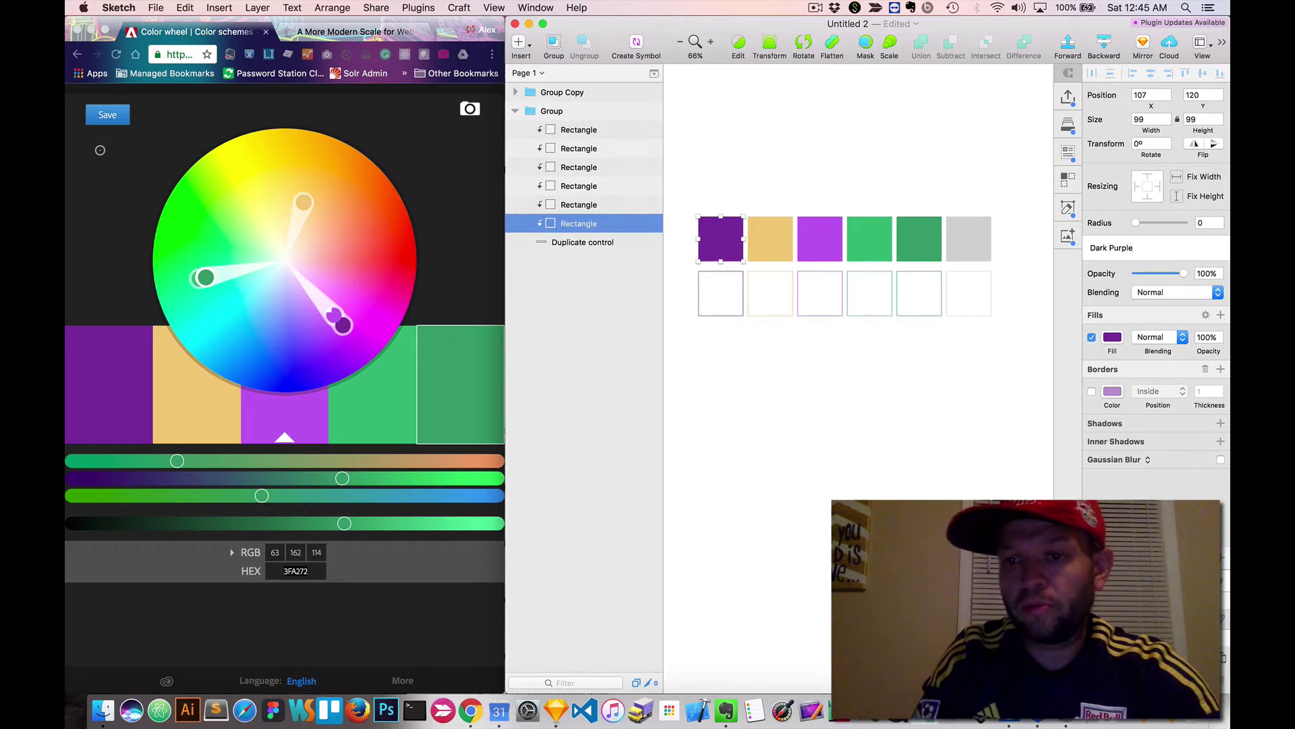
key(Return)
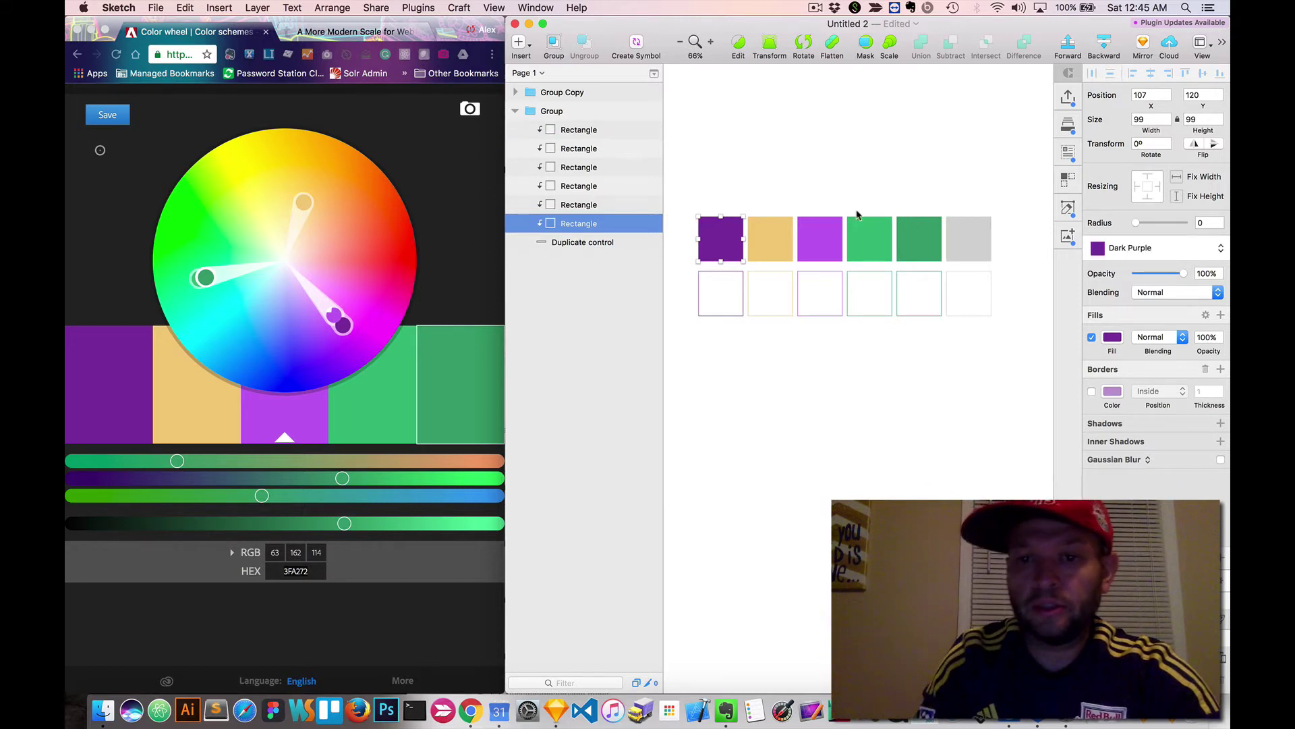
Create a shared style named "Beige" from the second filled square in the upper row
click(770, 239)
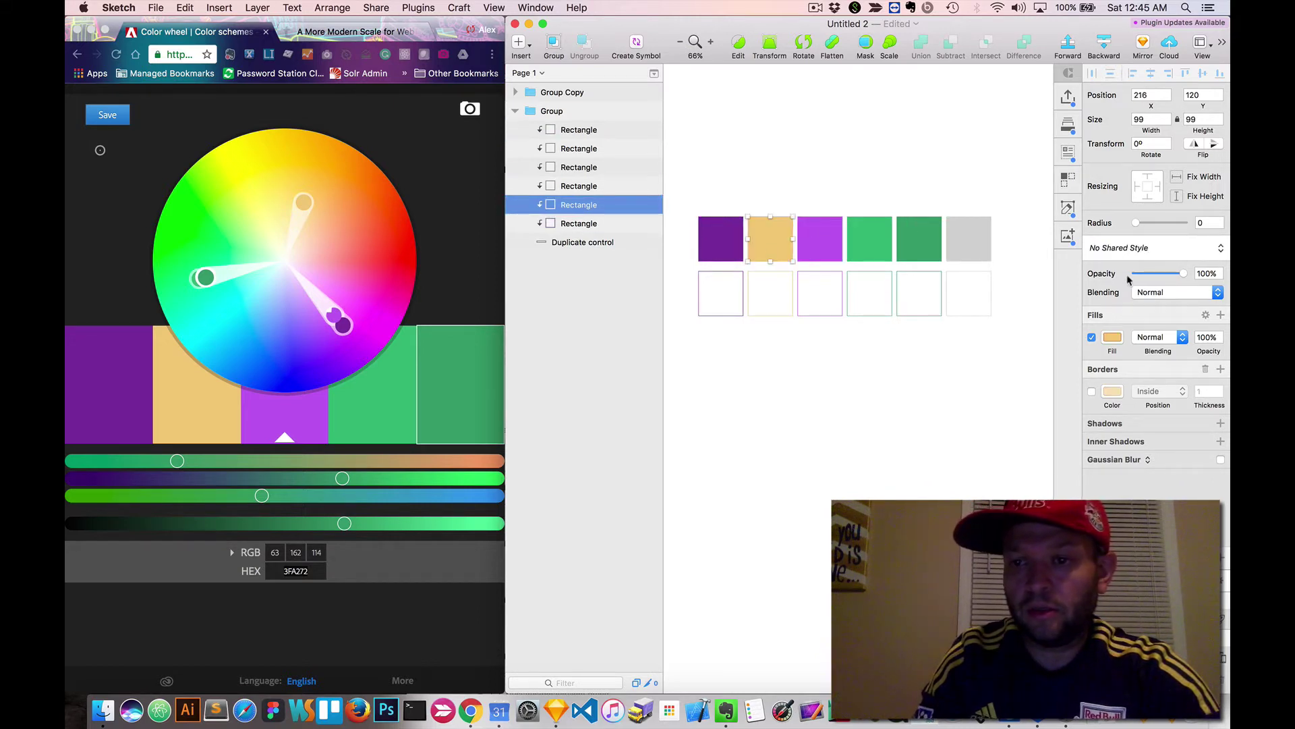
click(1118, 248)
click(1120, 298)
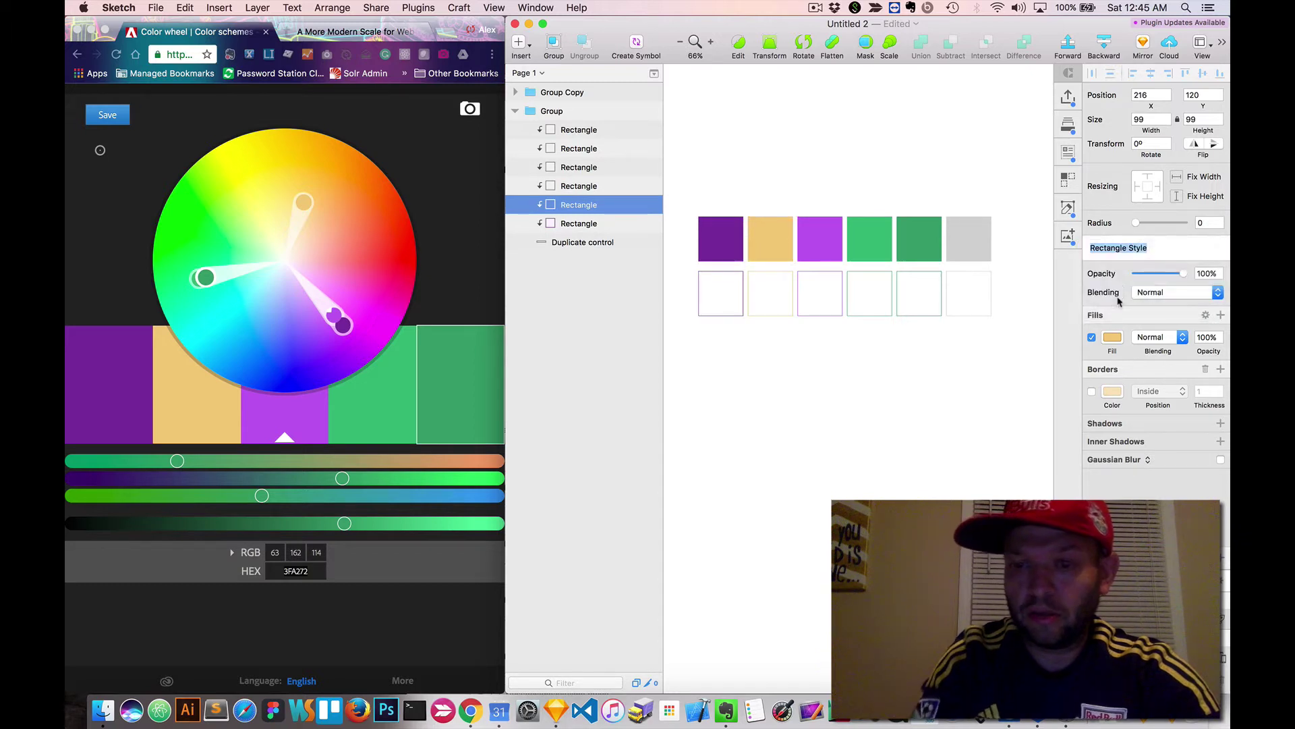
text(Beige)
key(Return)
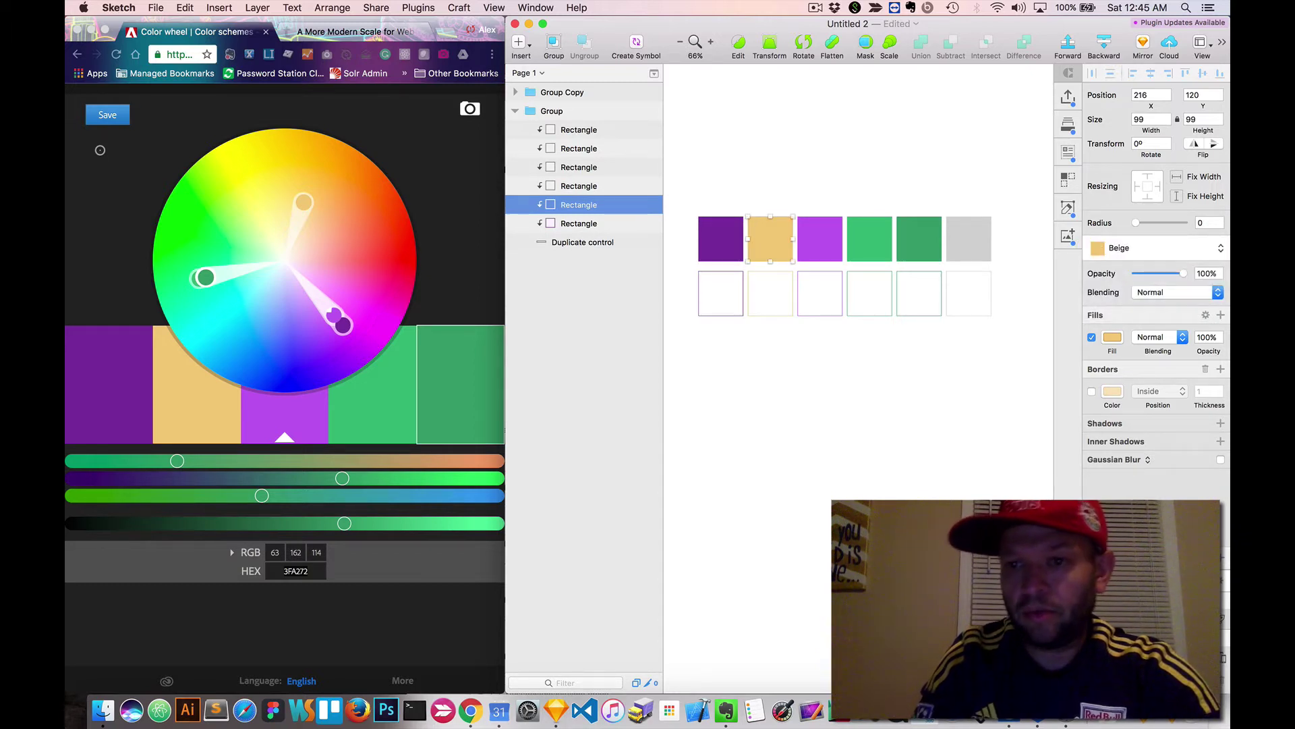
Create a shared style named "Light Purple" from the third filled square in the upper row
click(808, 235)
click(1147, 249)
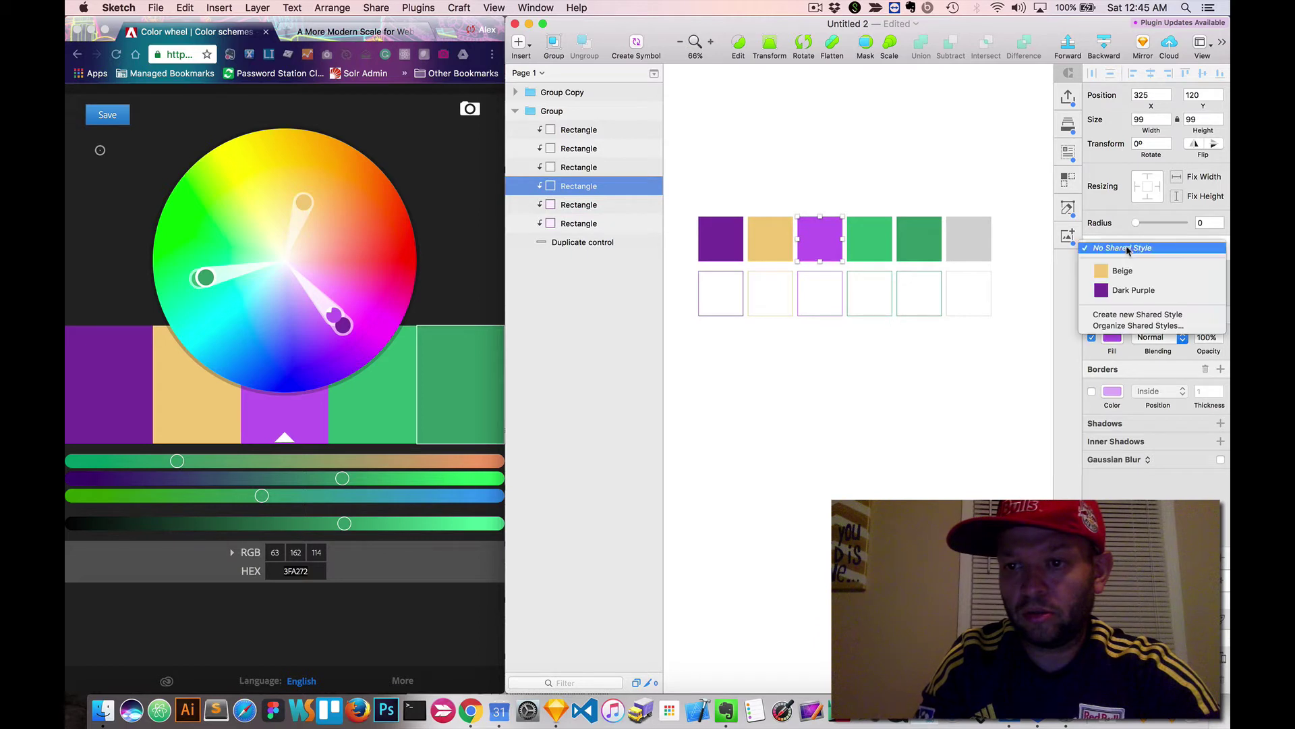
click(1129, 316)
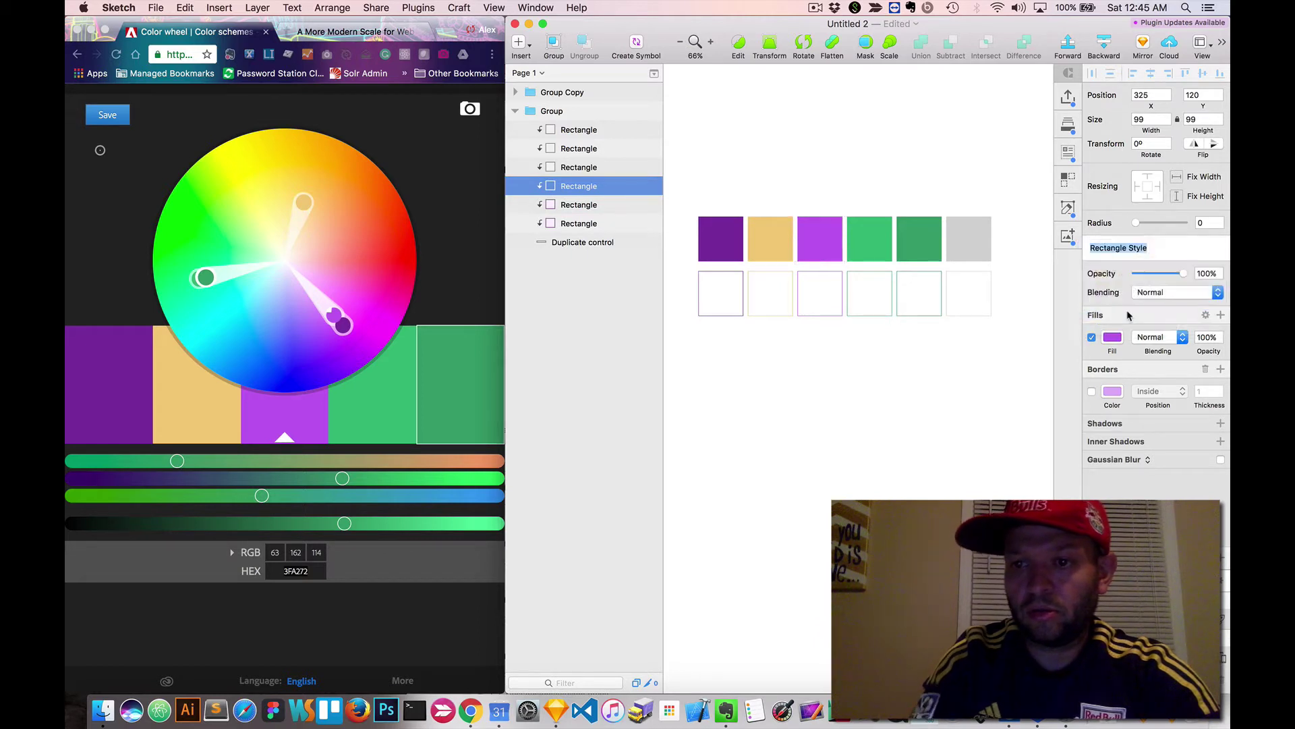
text(Light Purple)
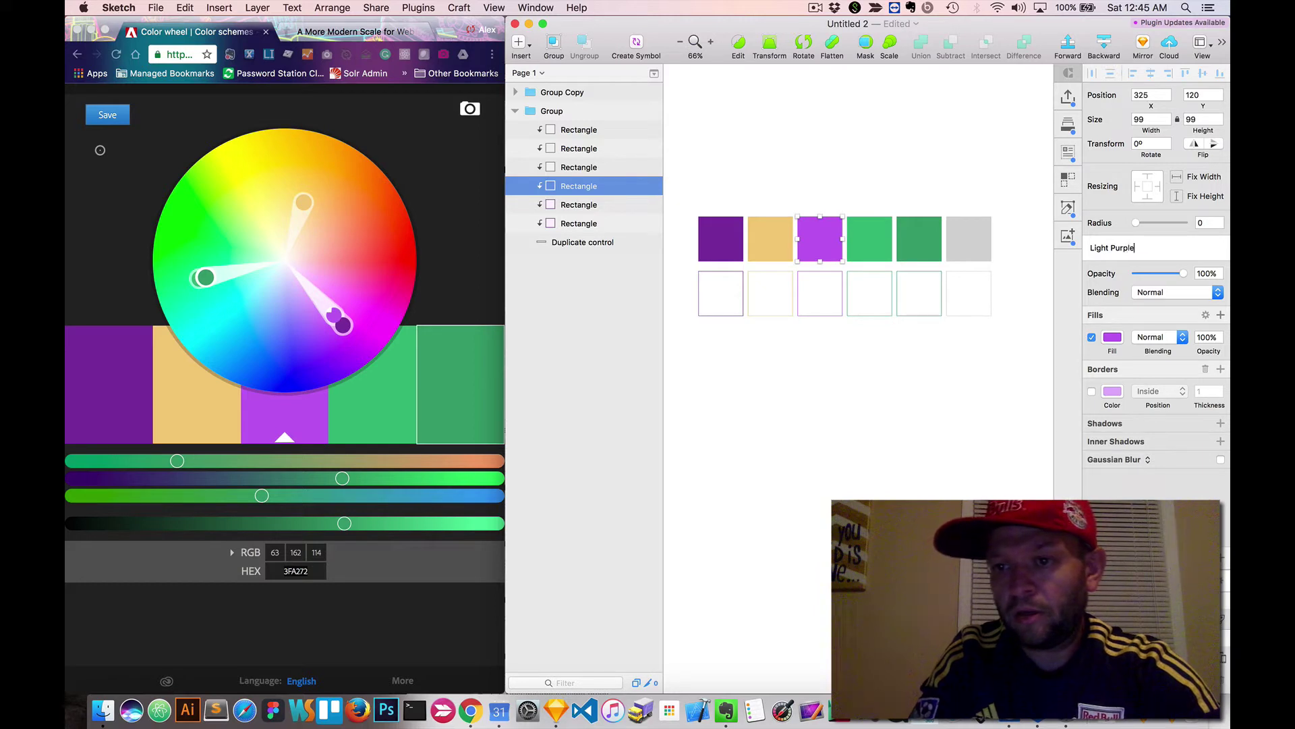
key(Return)
Create a shared style named "Light Green" from the fourth filled square in the upper row
click(880, 238)
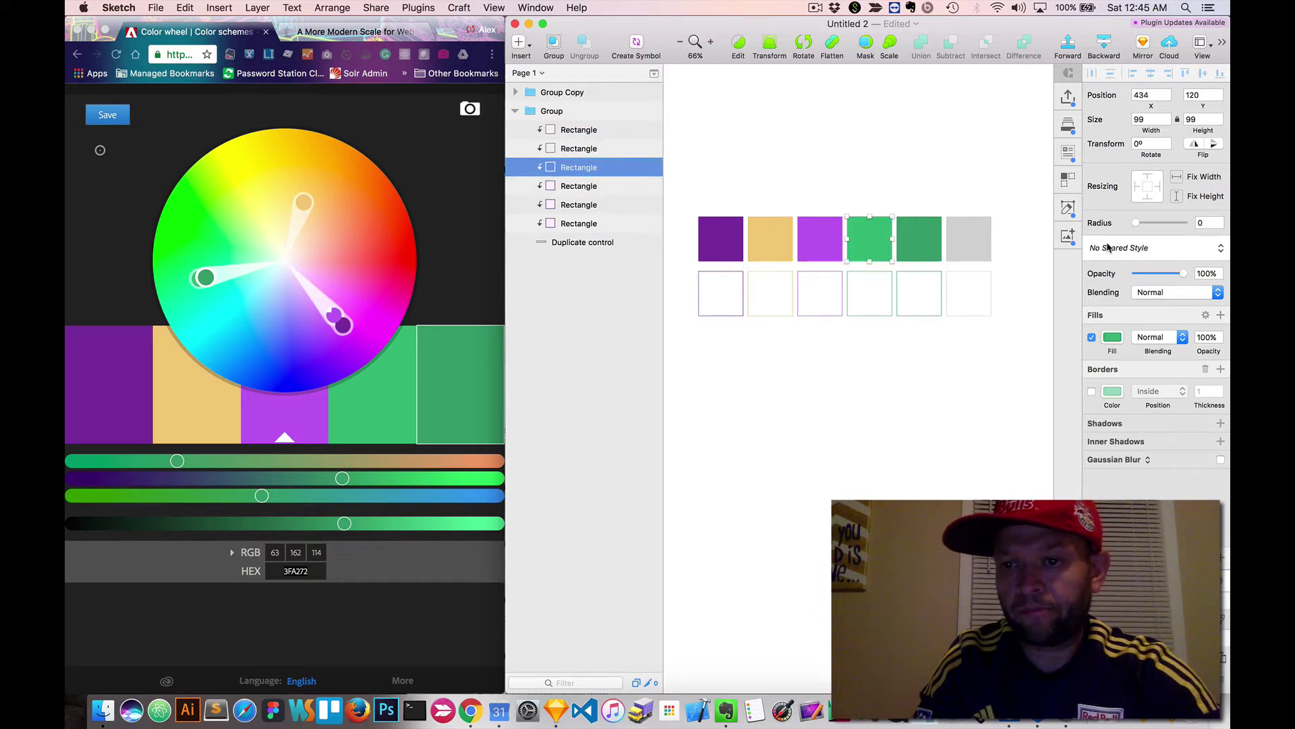
click(1108, 249)
click(1125, 334)
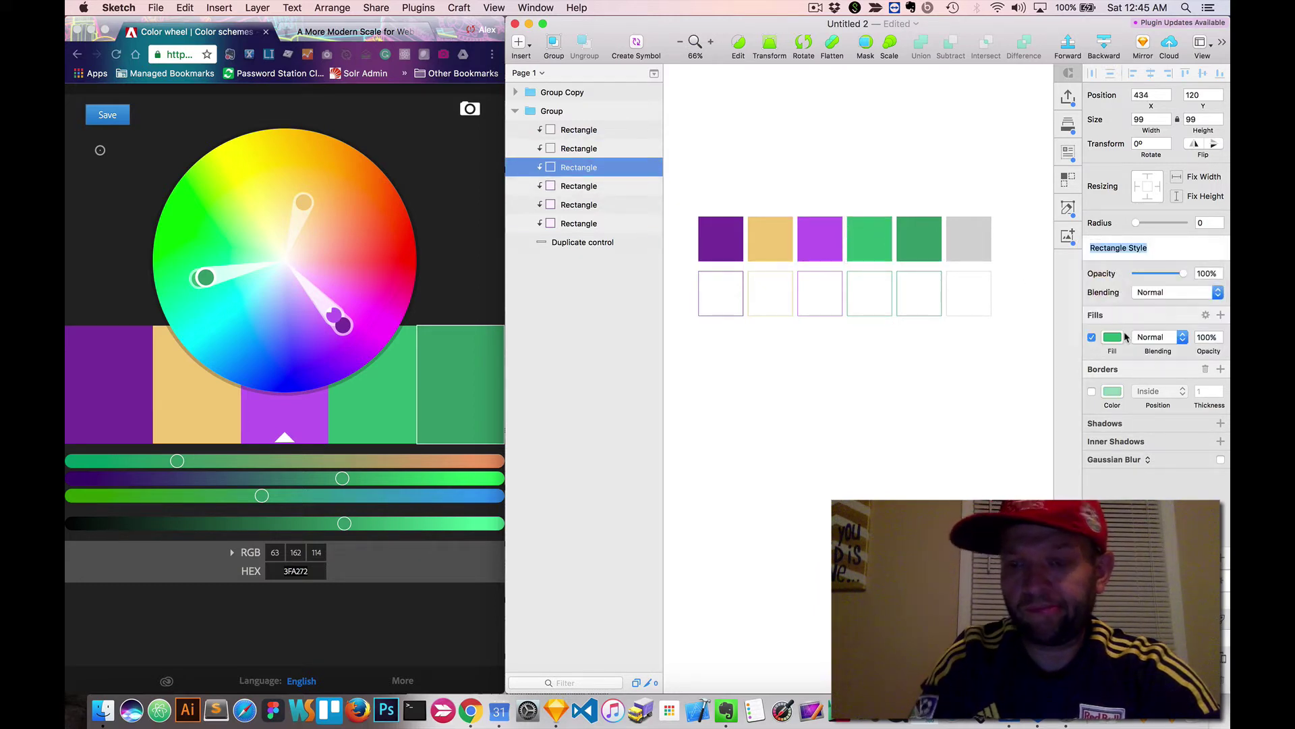
text(Light Green)
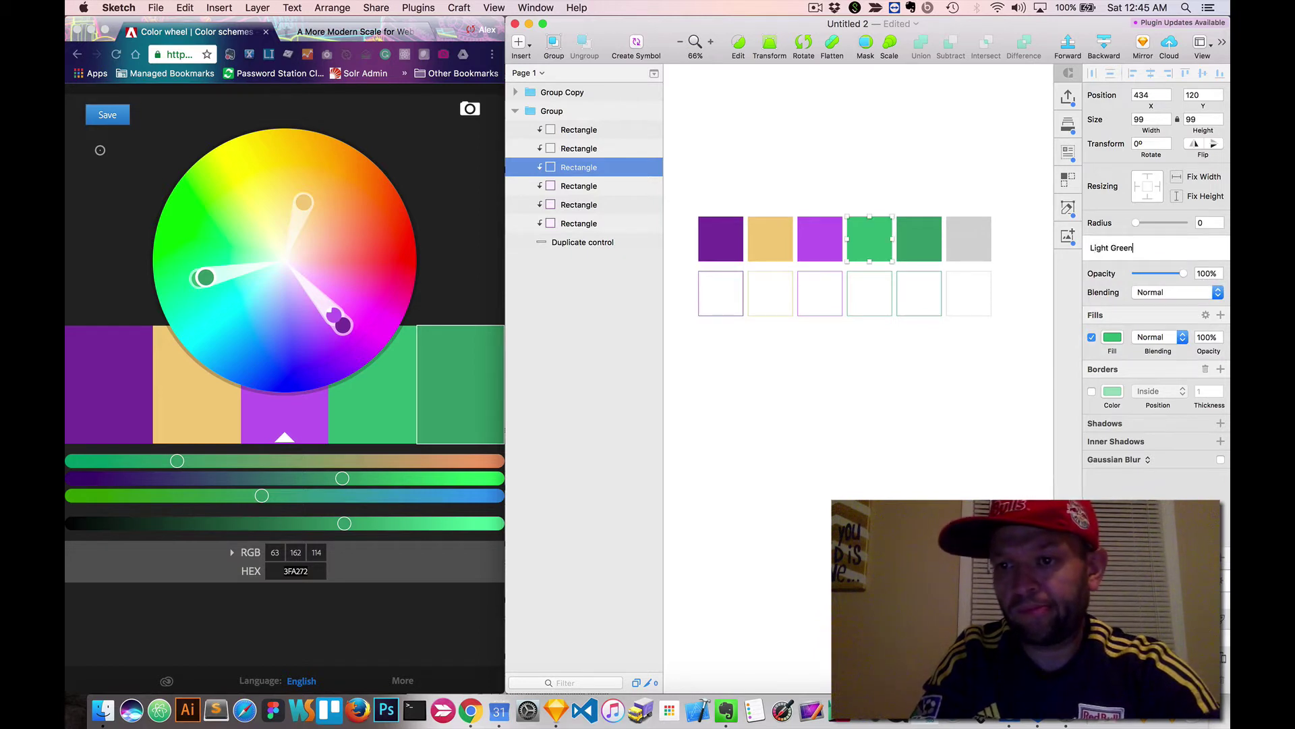
key(Return)
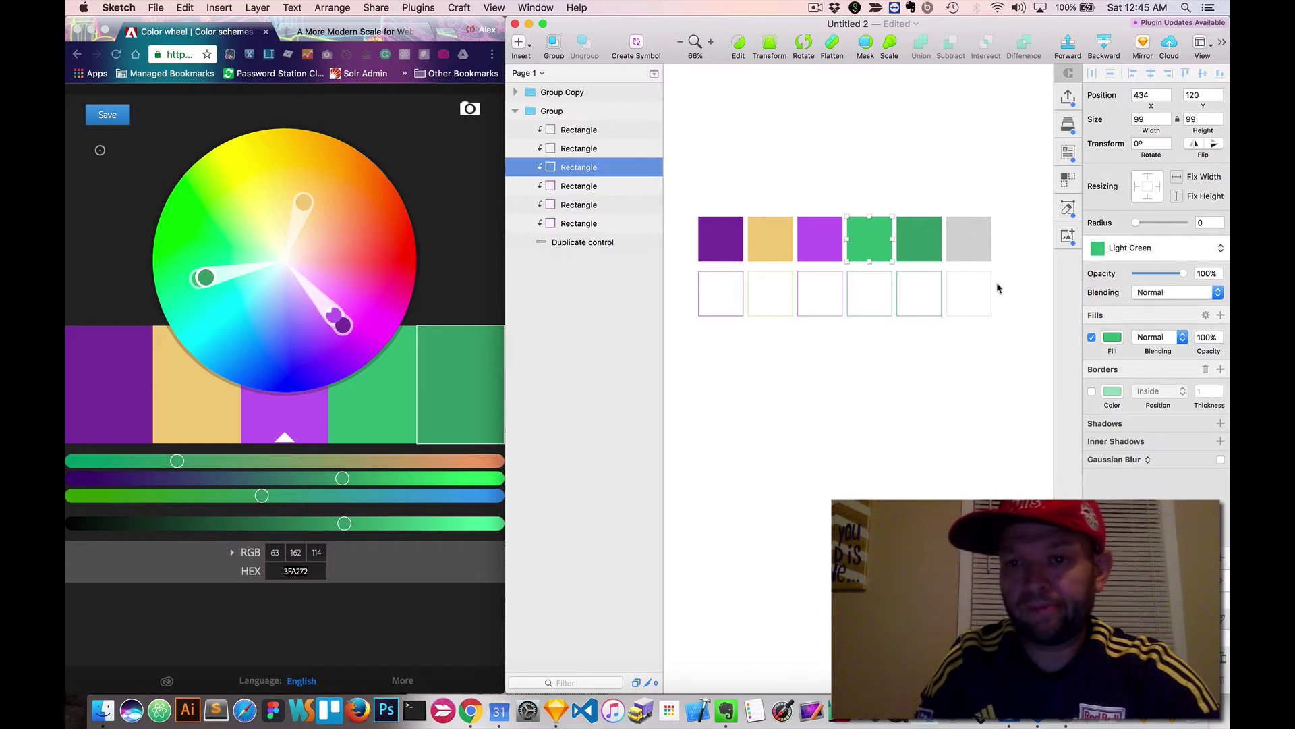
Create a shared style named "Dark Green" from the fifth filled square in the upper row
click(916, 244)
click(1136, 255)
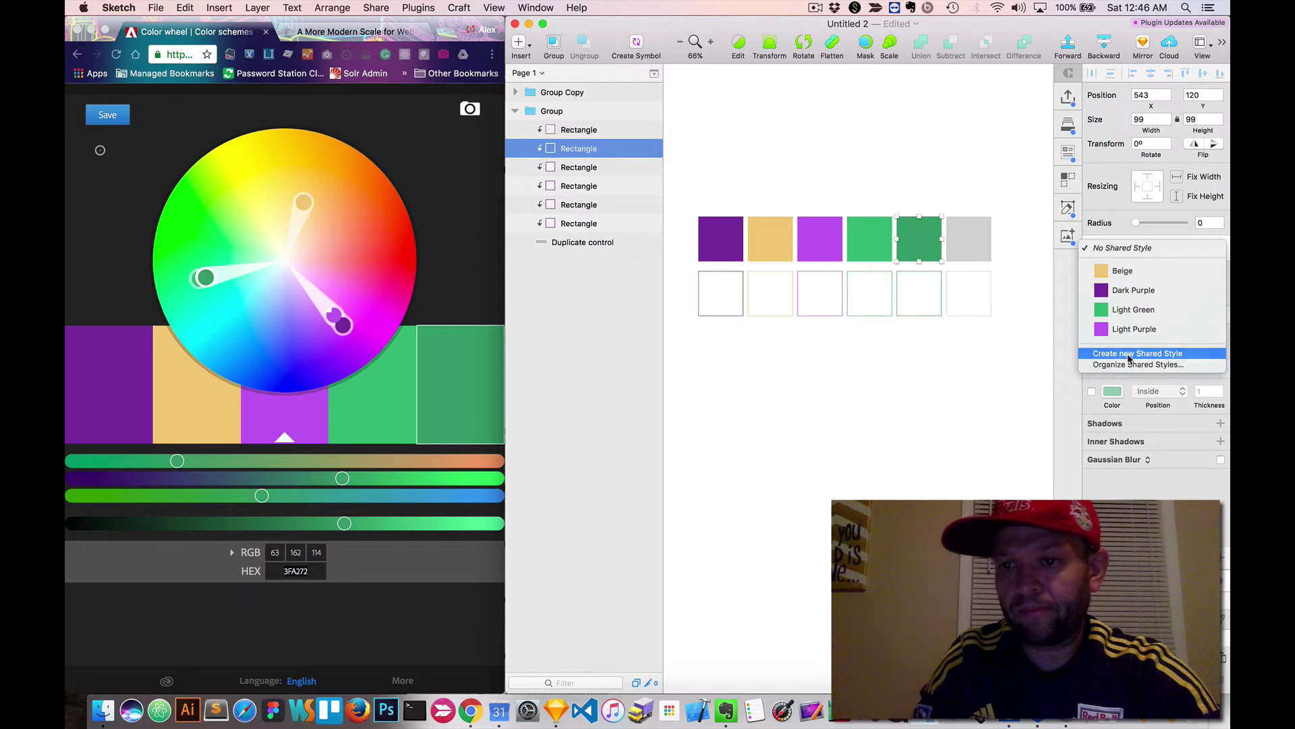
click(1130, 352)
text(Dark Green)
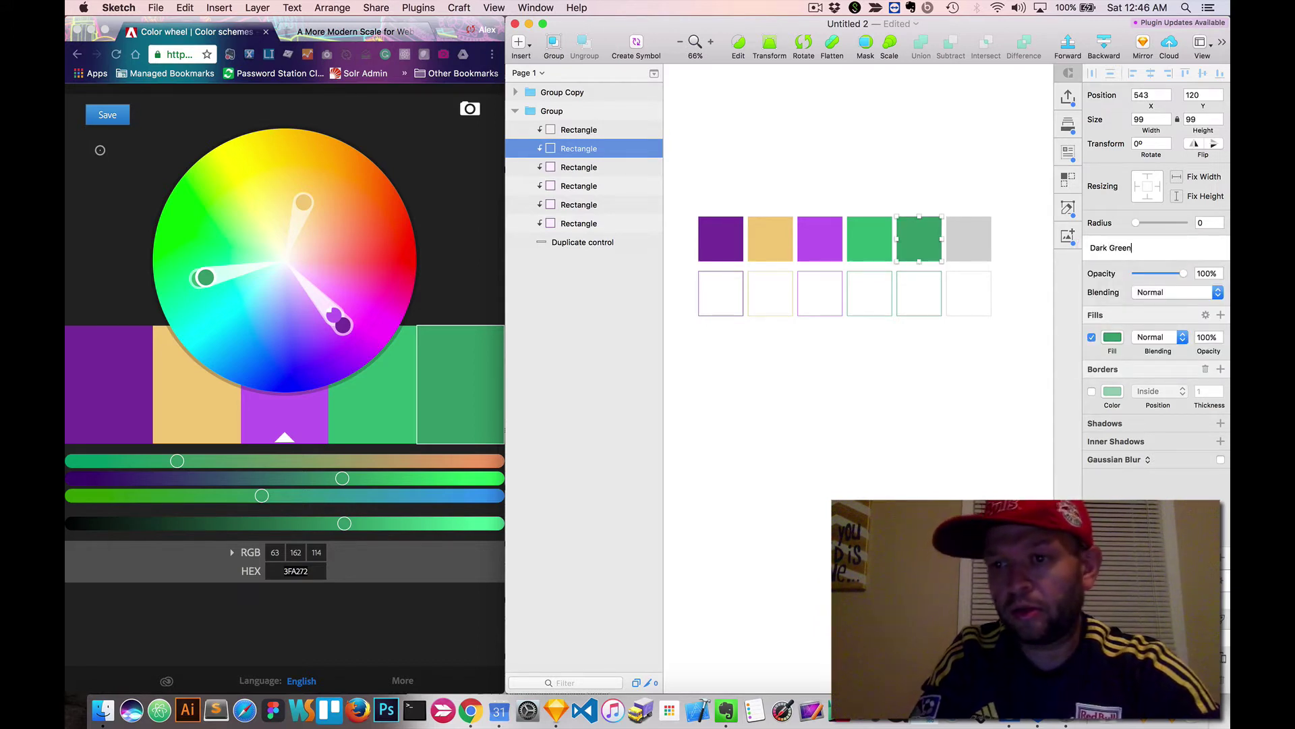
key(Return)
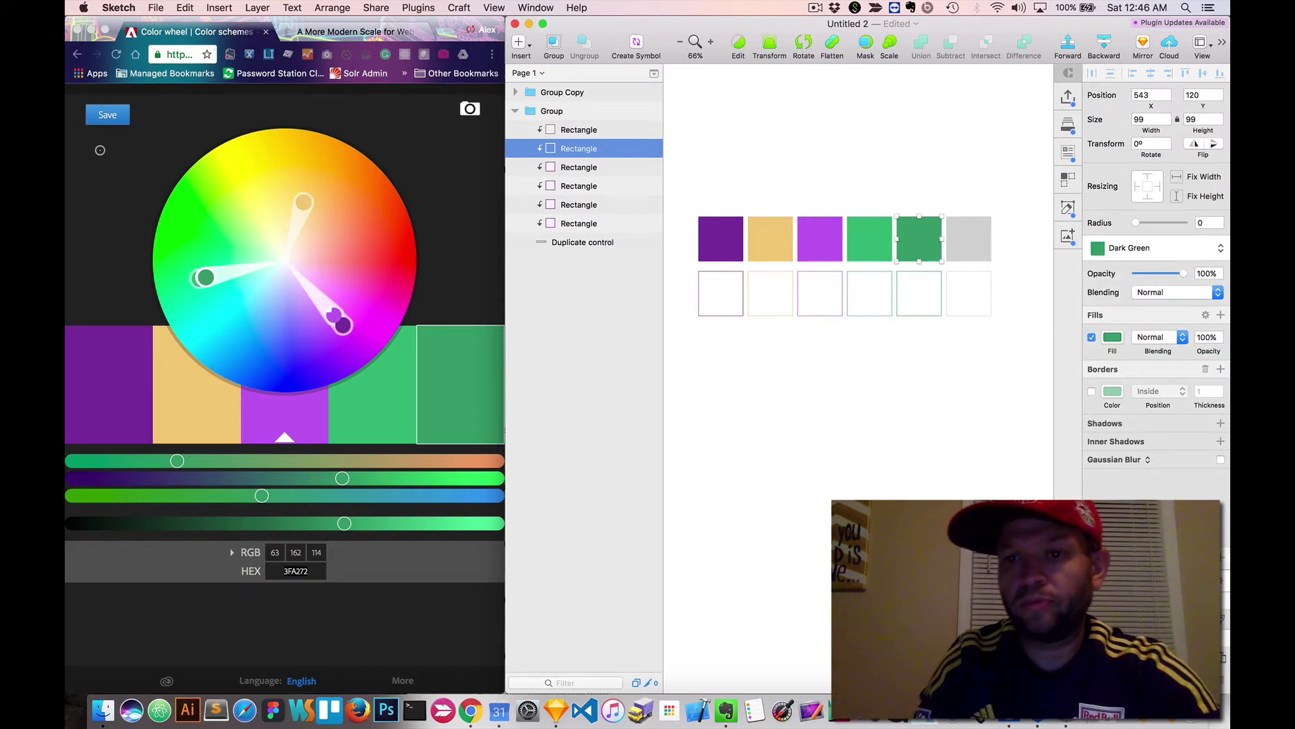
Create a shared style named "Grey" from the sixth filled square in the upper row
click(971, 247)
click(1143, 255)
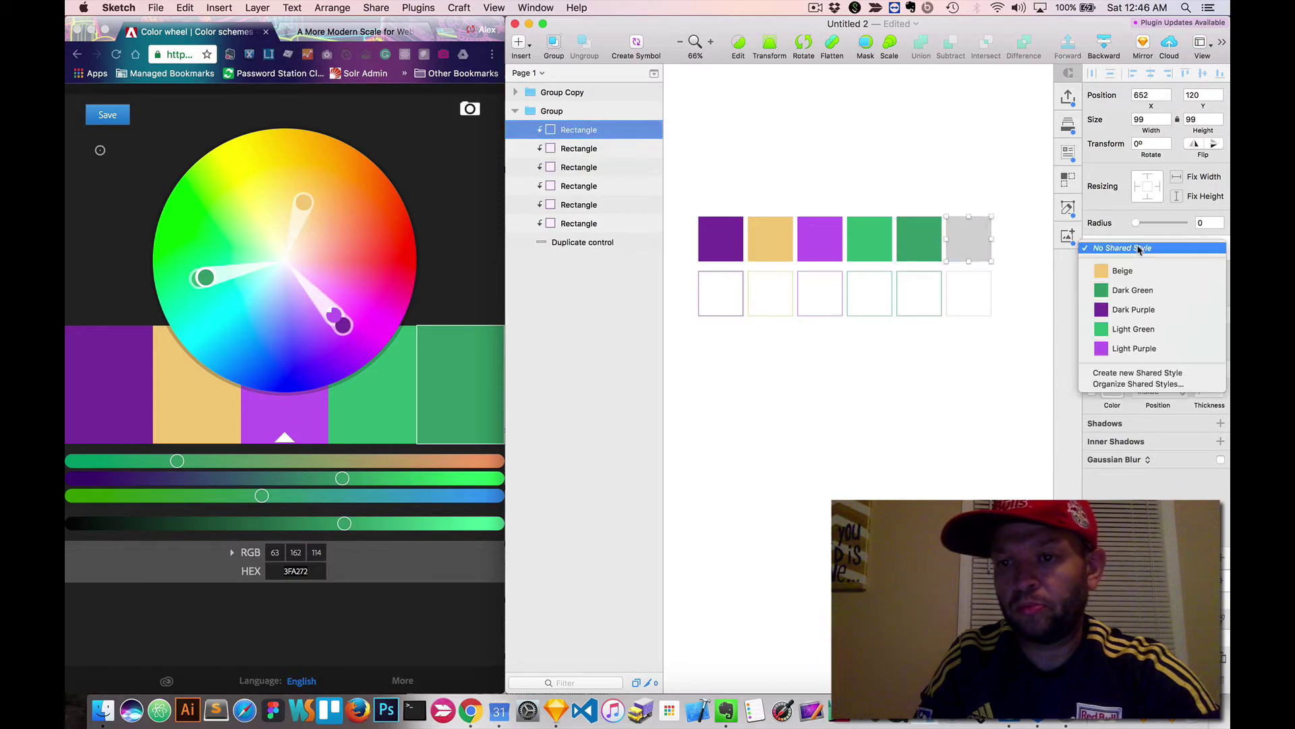
click(1141, 370)
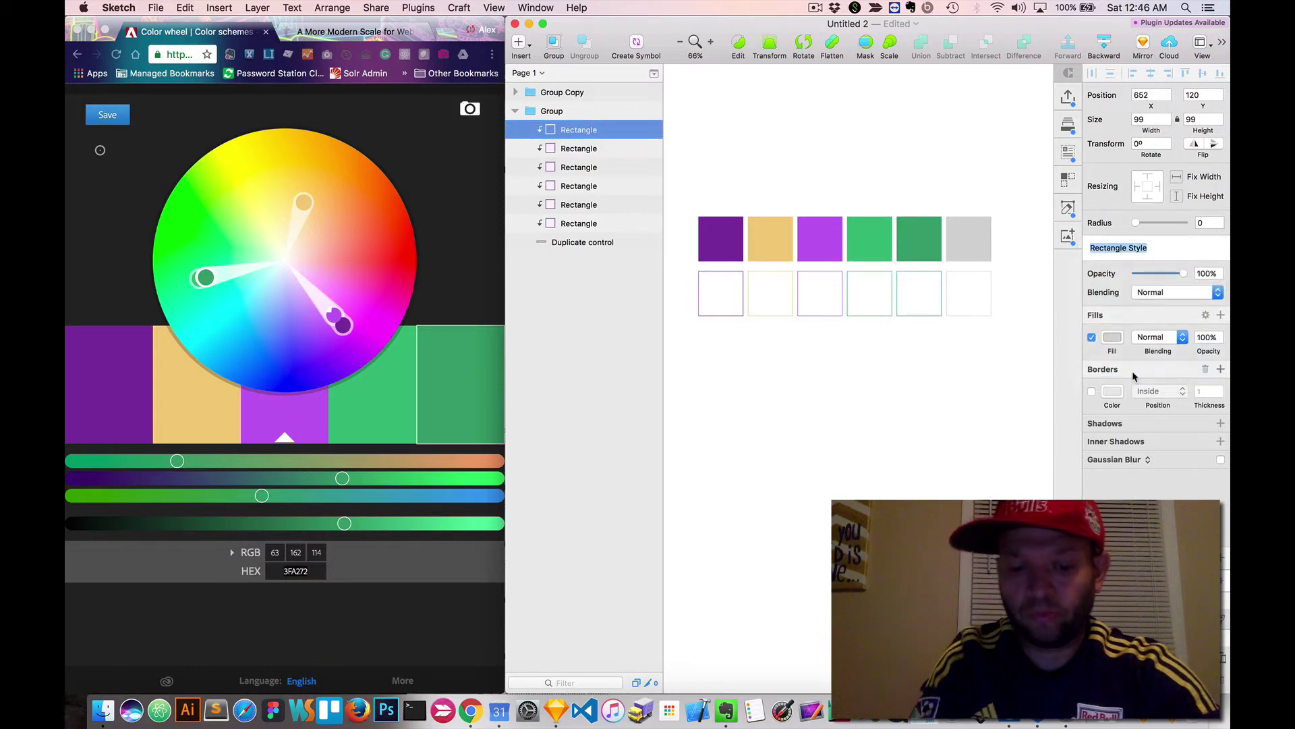
text(Grey)
key(Return)
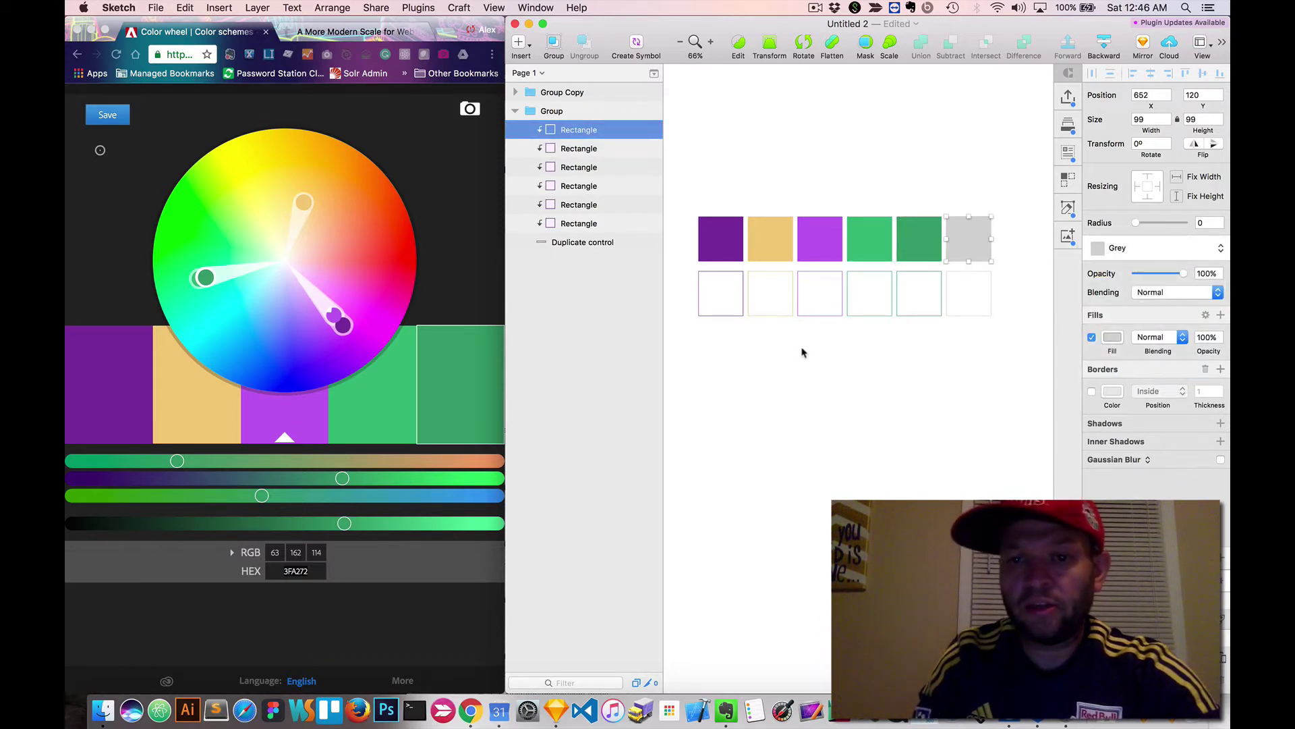
Create a shared style named "Dark Purple Outline" from the first outlined square in the lower row
double_click(737, 312)
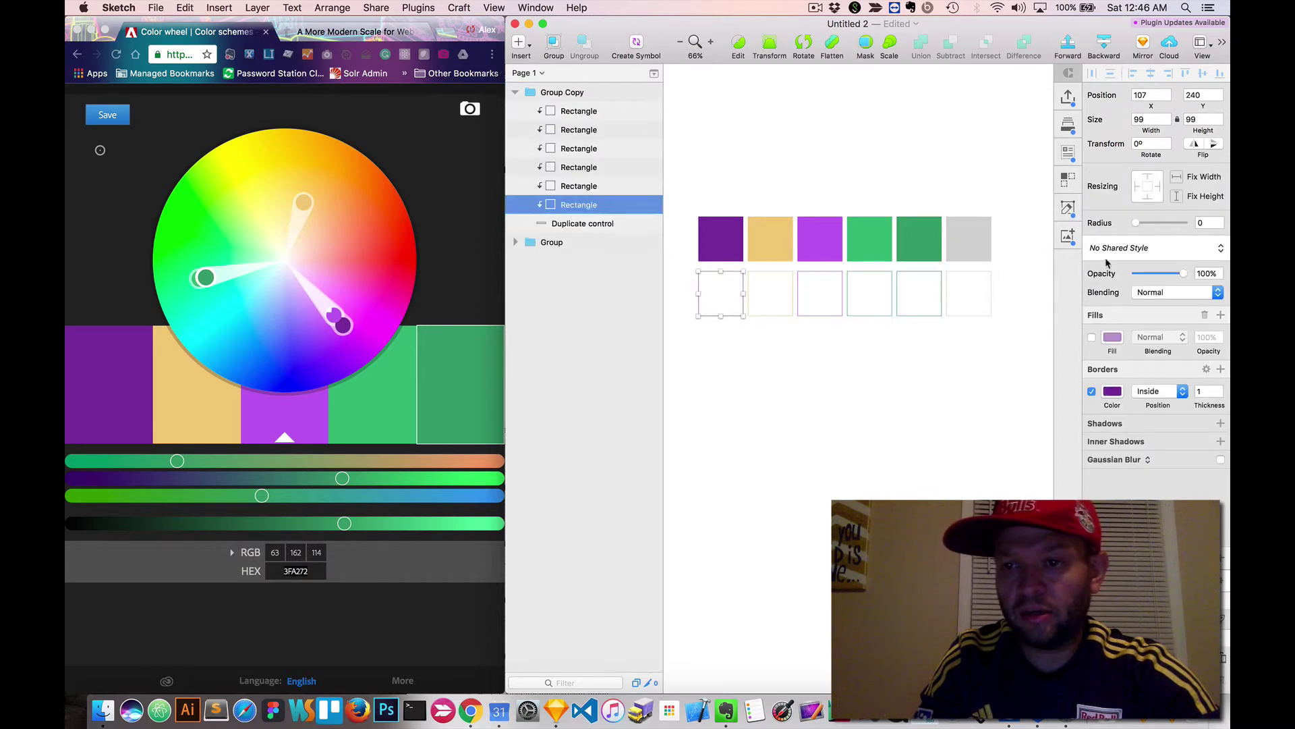
click(1109, 250)
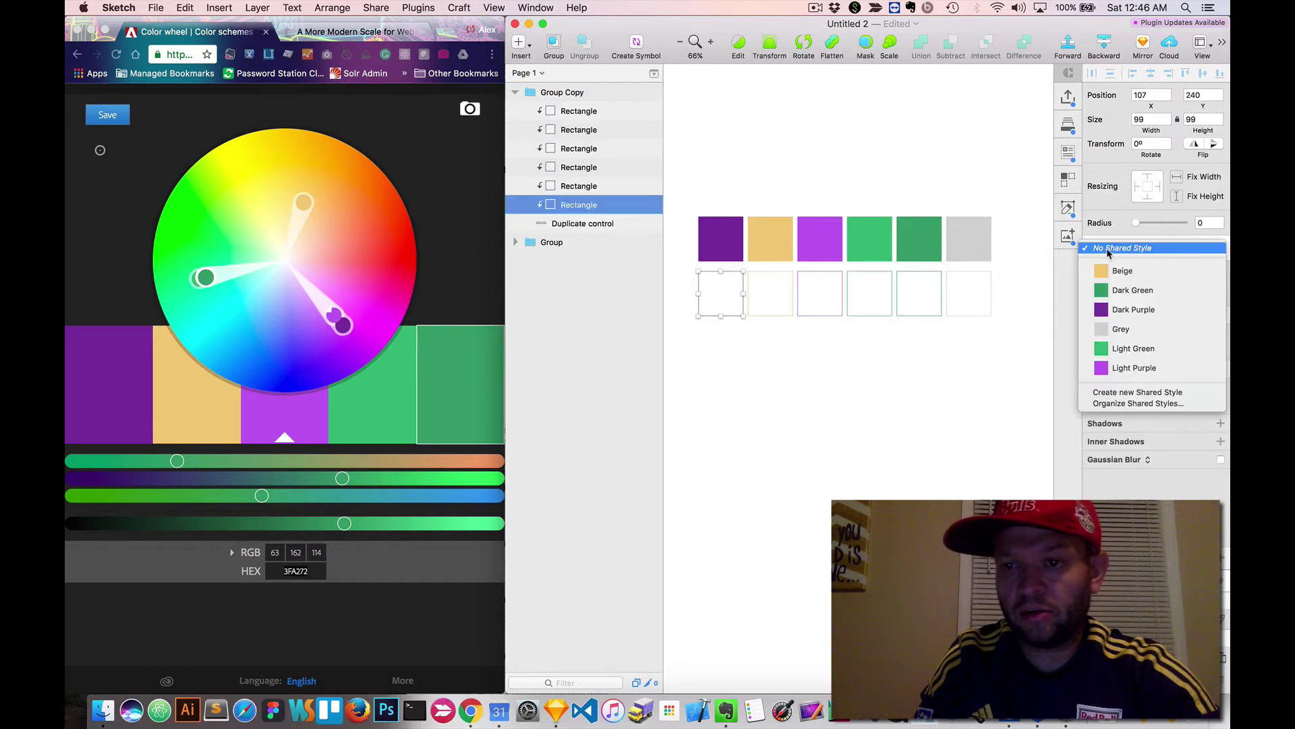
click(1140, 393)
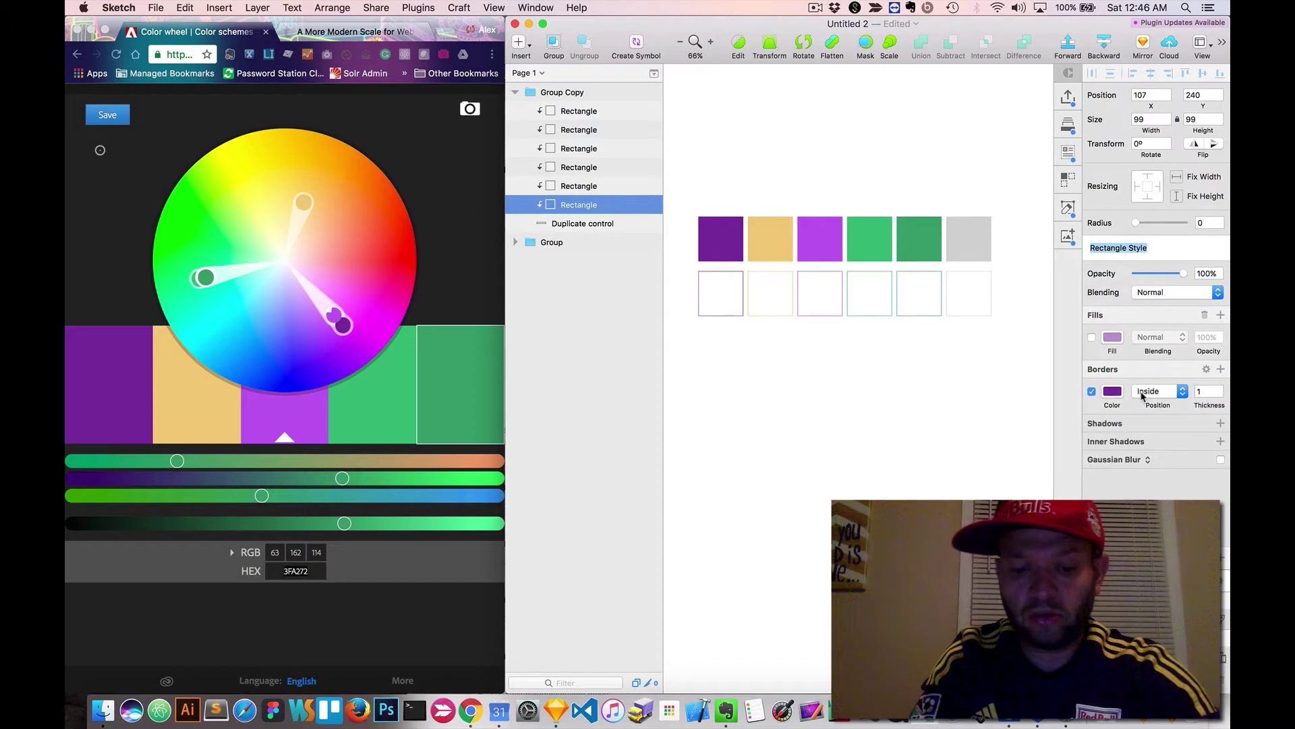
text(Dark Purpl)
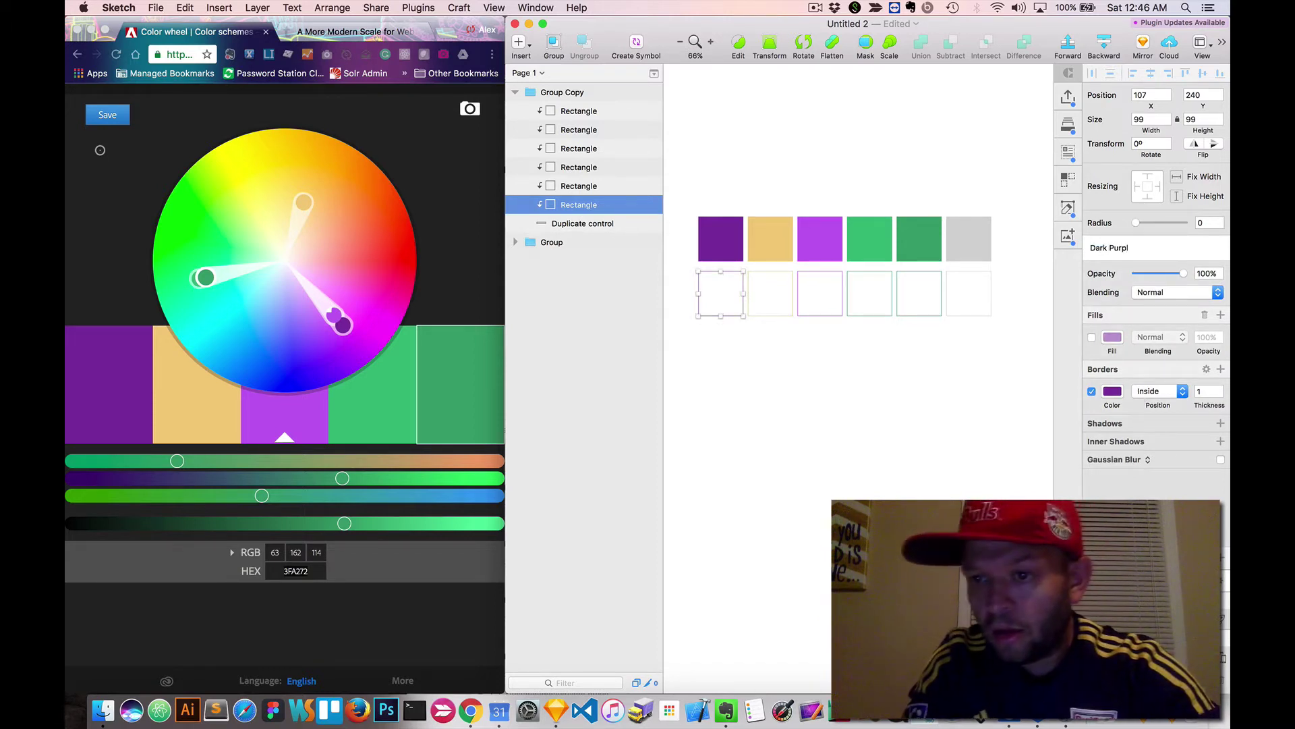
text(e Outline)
key(Return)
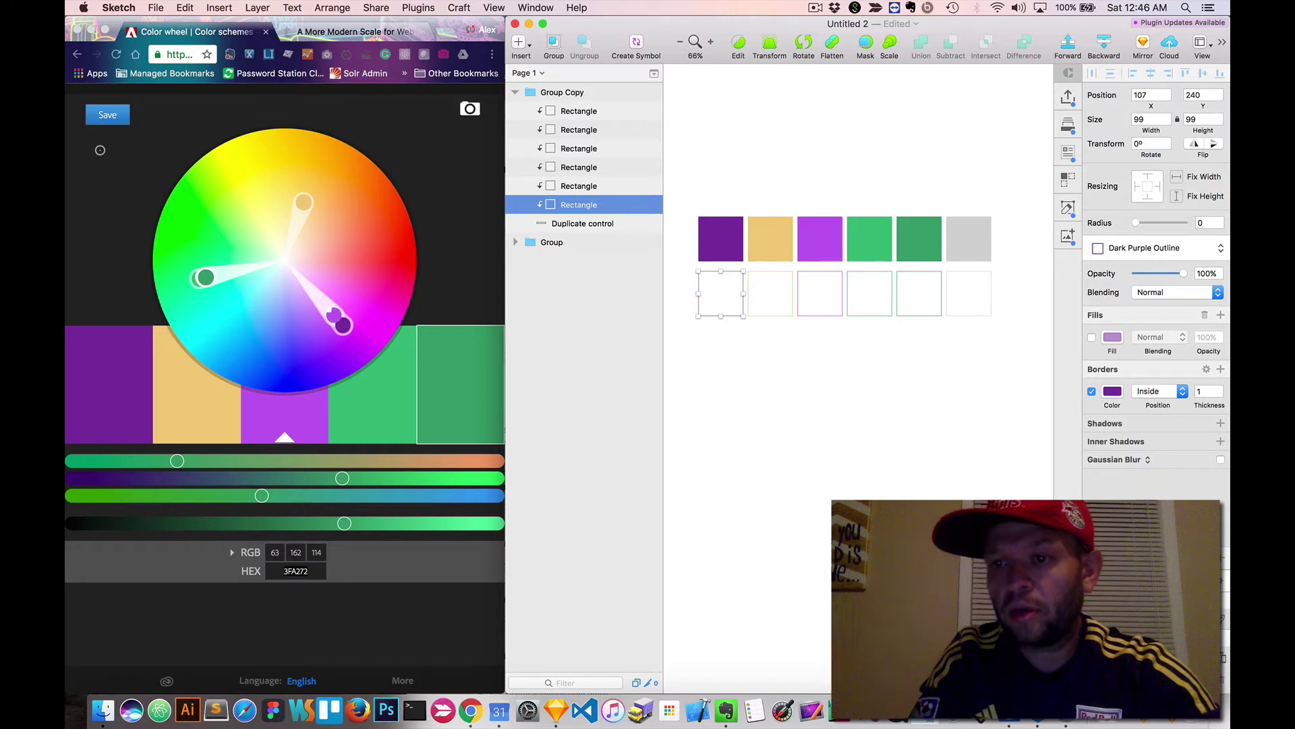
Create a shared style named "Beige Outline" from the second outlined square in the lower row
click(785, 315)
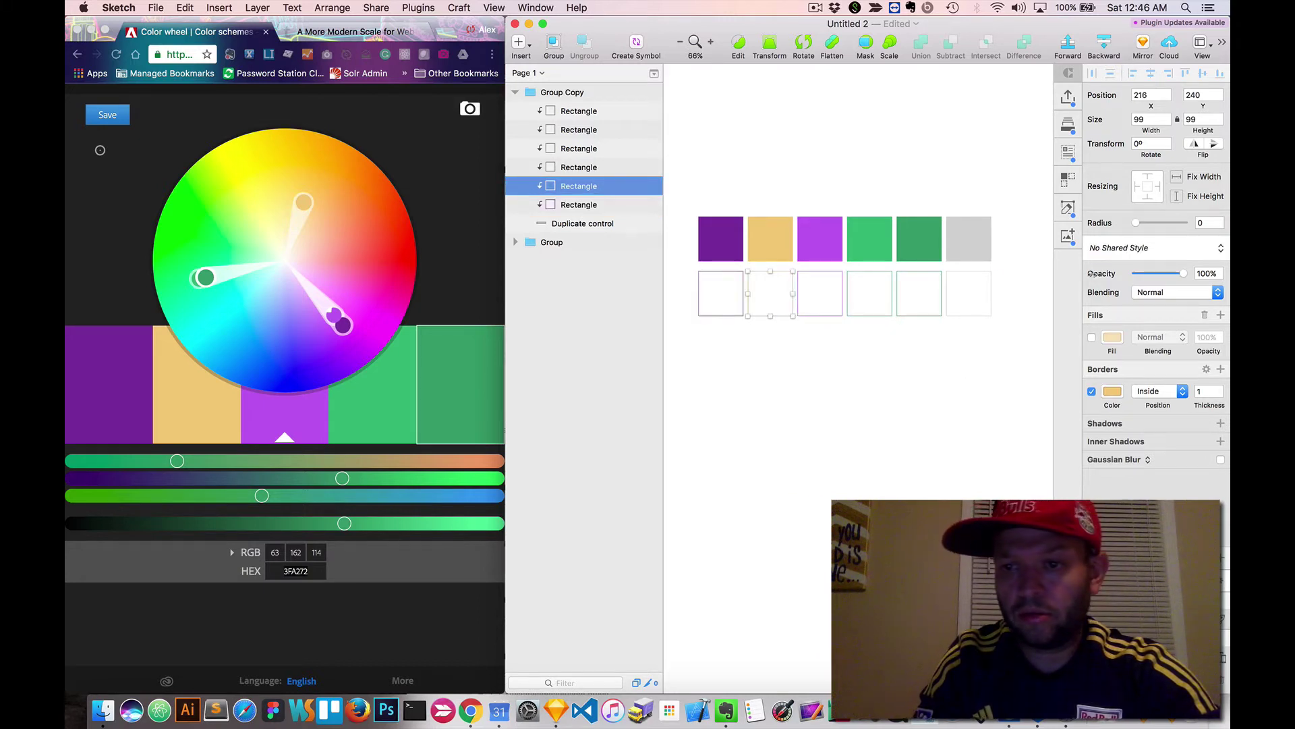
click(1125, 249)
key(Down)
key(Down)
key(Down)
key(Down)
key(Down)
key(Down)
key(Down)
key(Down)
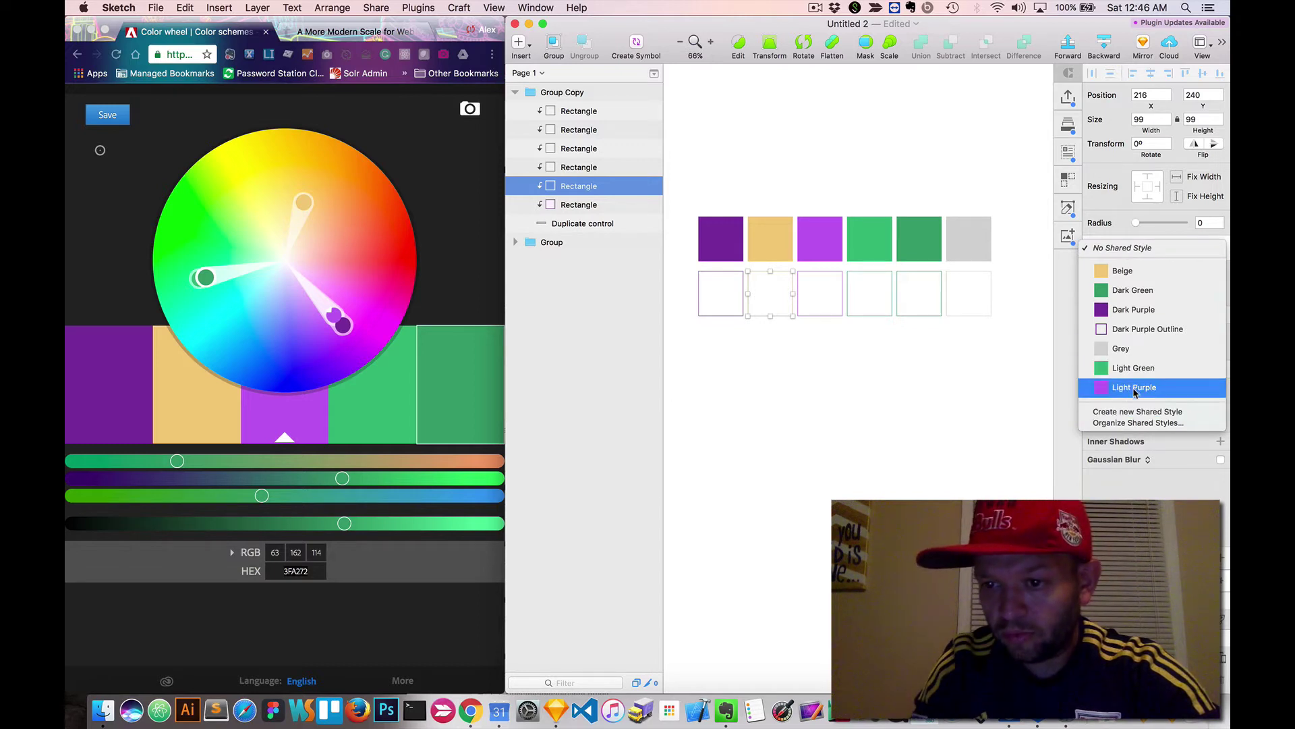
click(1135, 413)
text(Beige Outline)
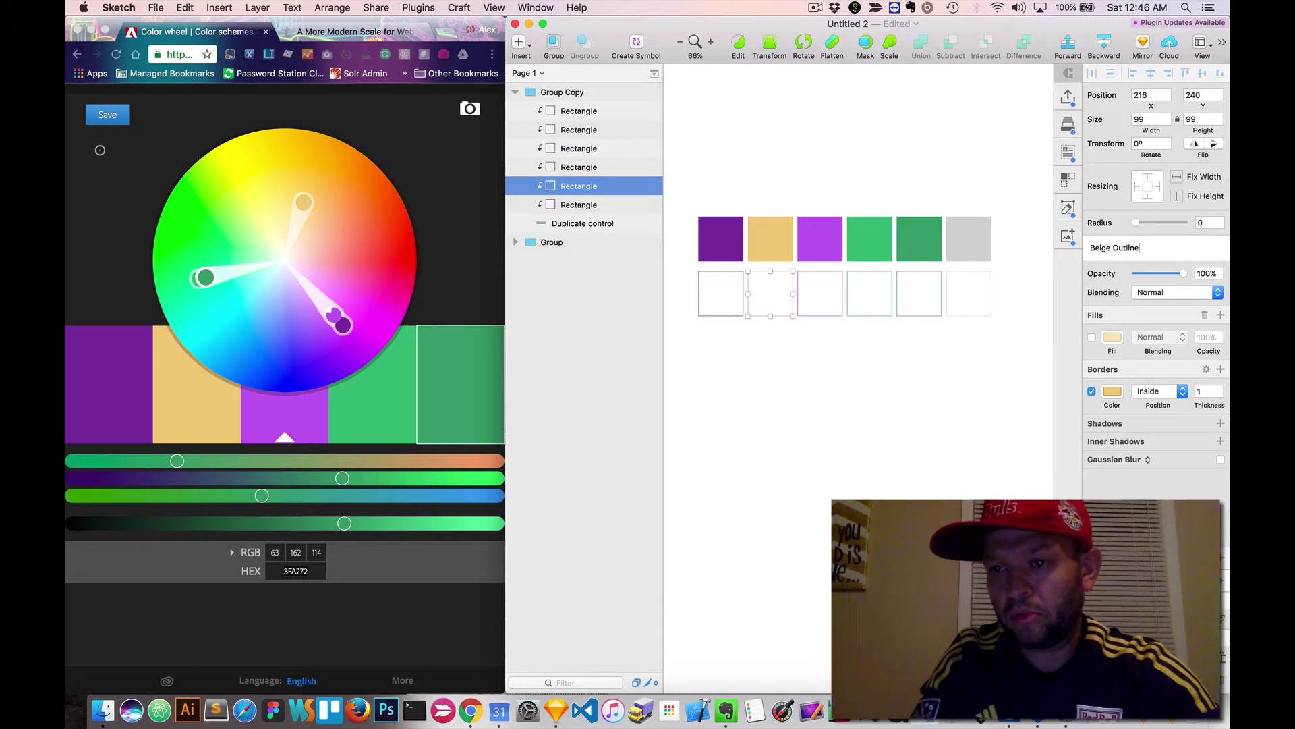
key(Return)
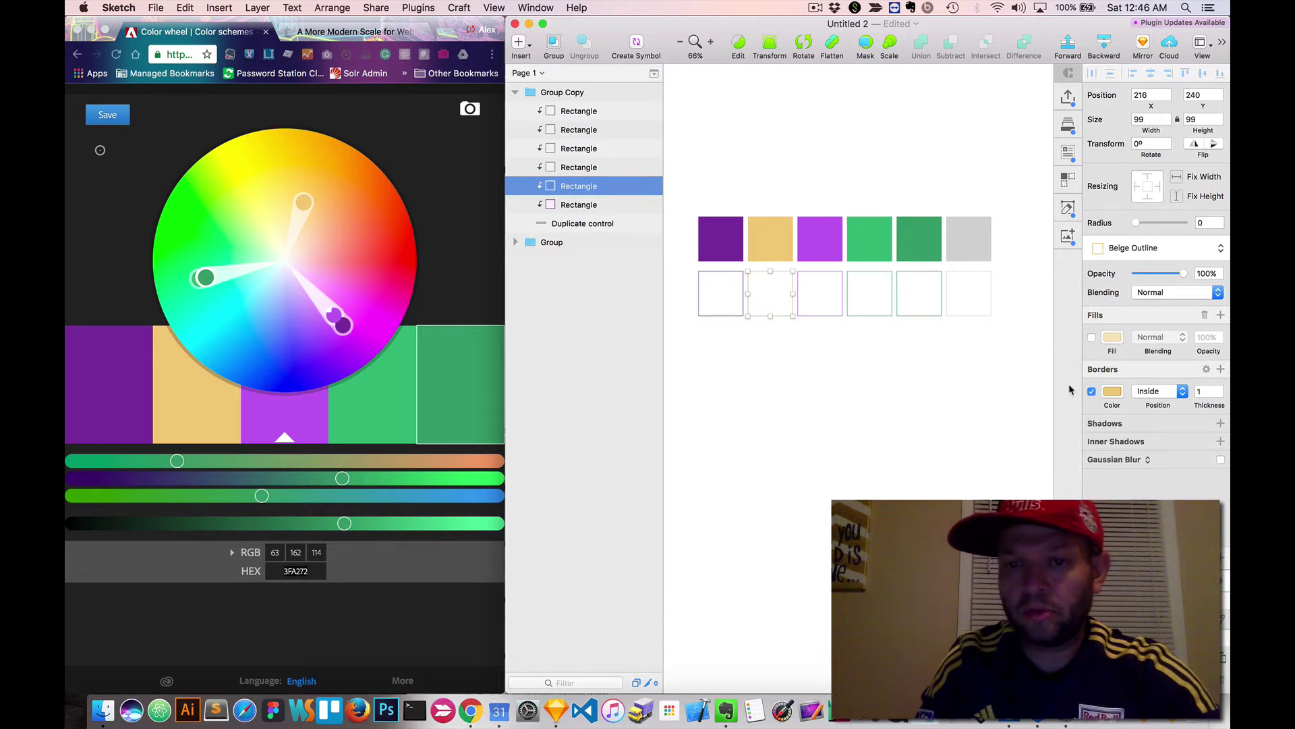
Create a shared style named "Light Purple Outline" from the third outlined square in the lower row
click(822, 317)
click(829, 315)
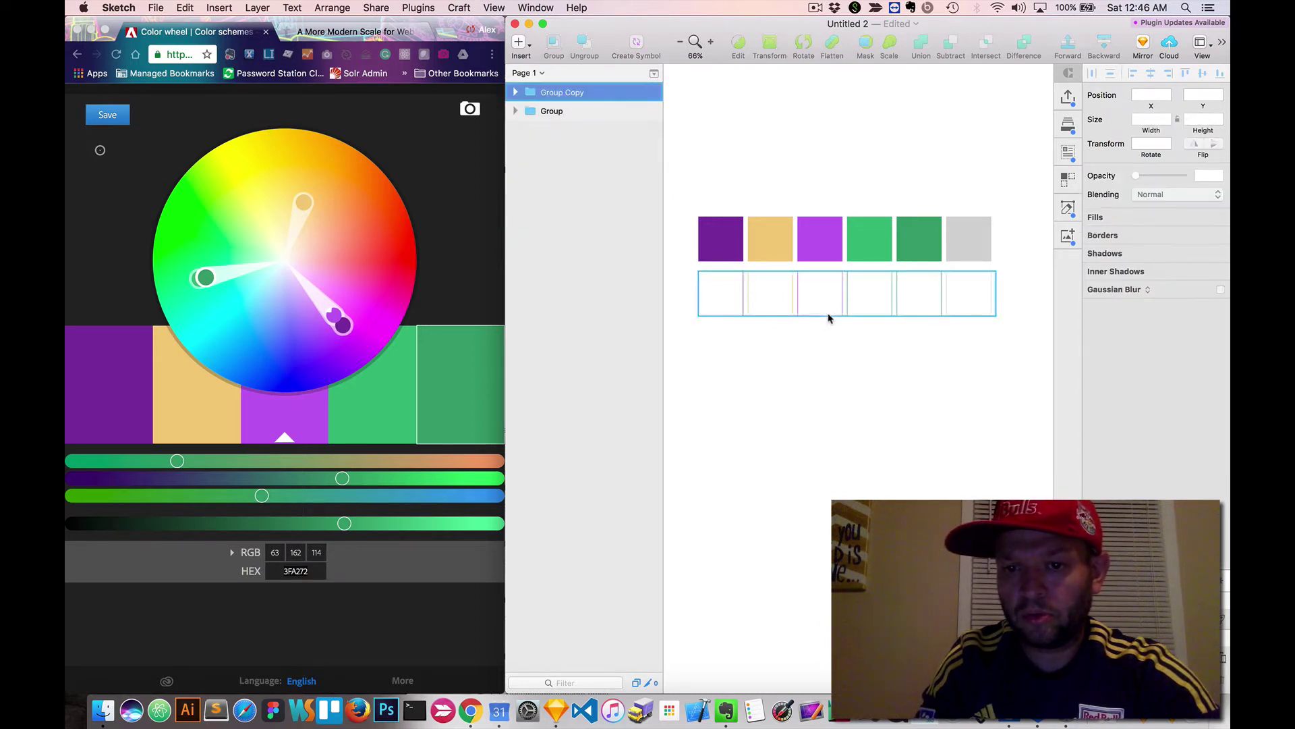
double_click(828, 315)
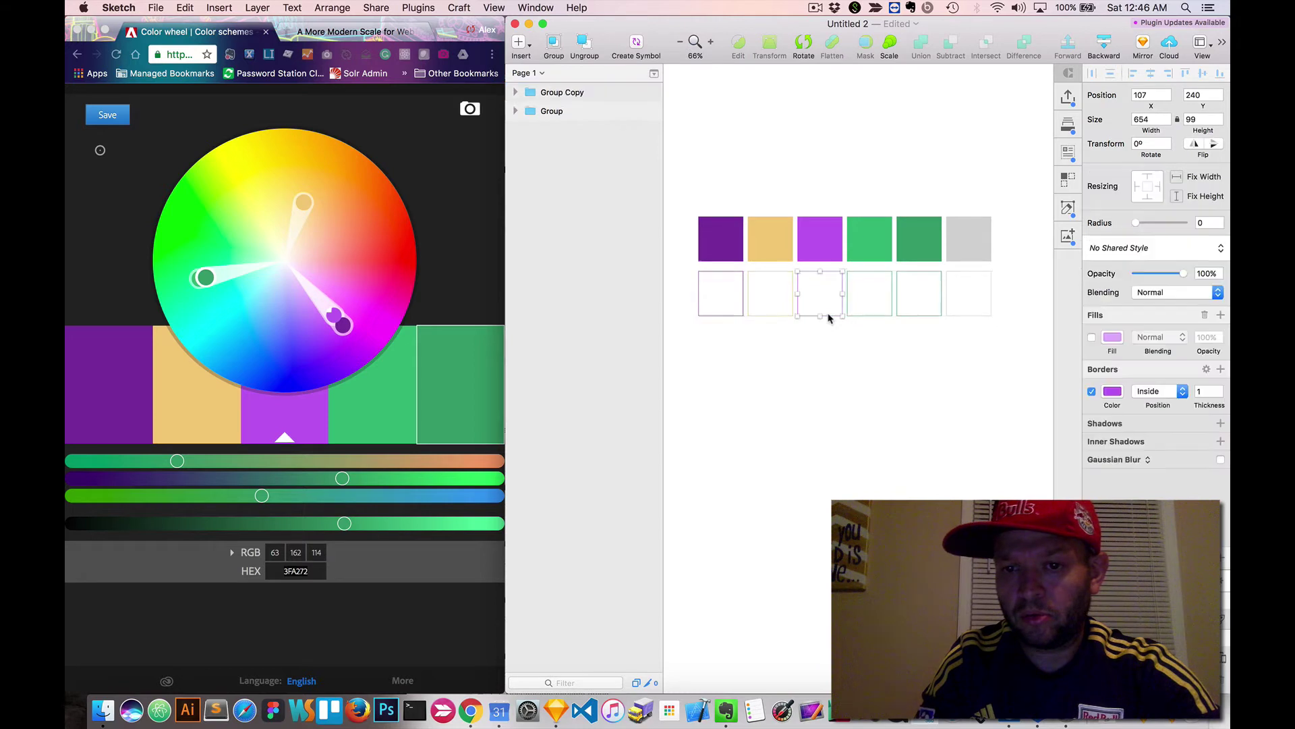
click(1152, 249)
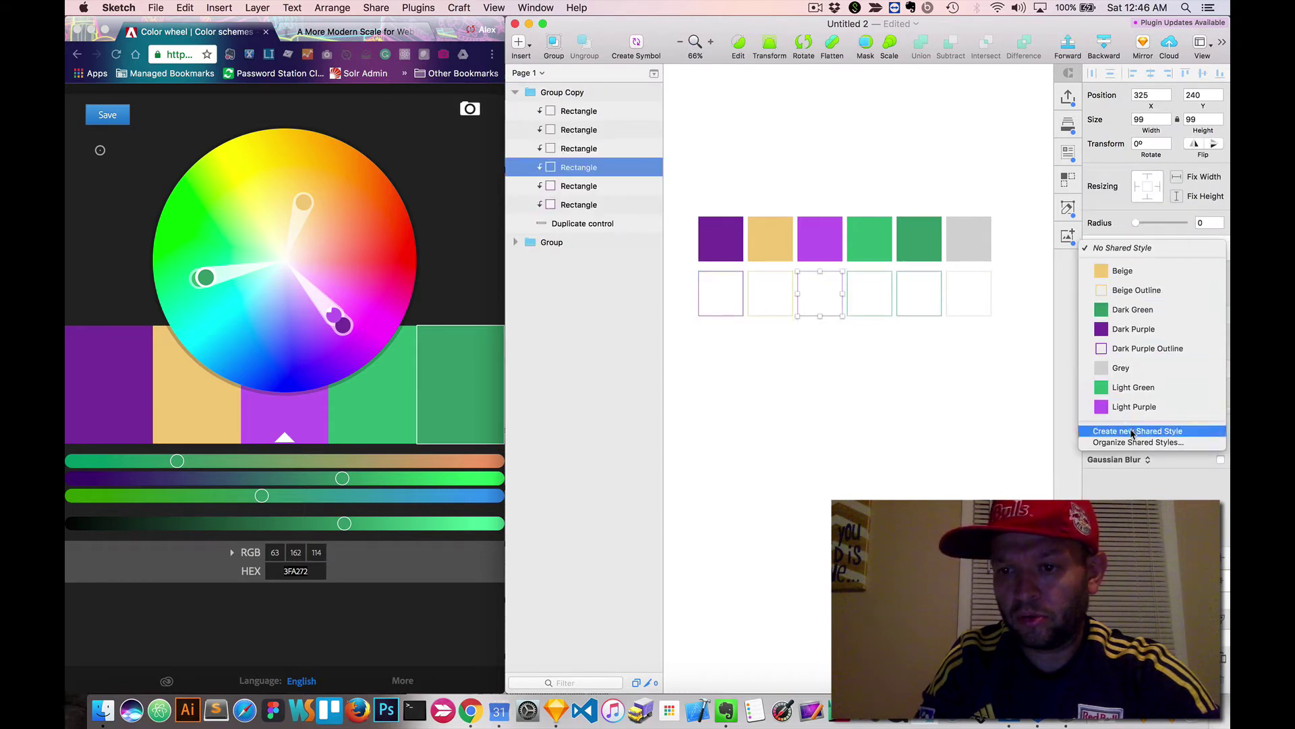
click(1134, 431)
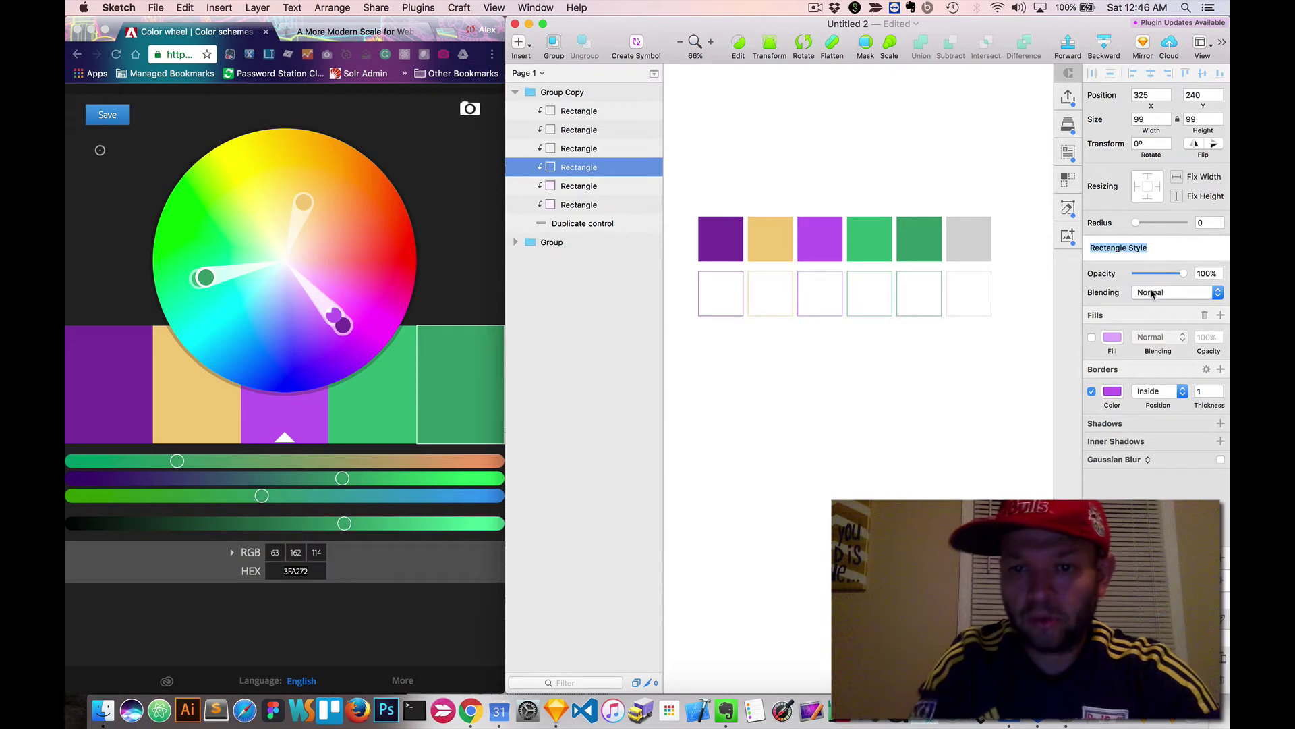
text(Light Purple Outline)
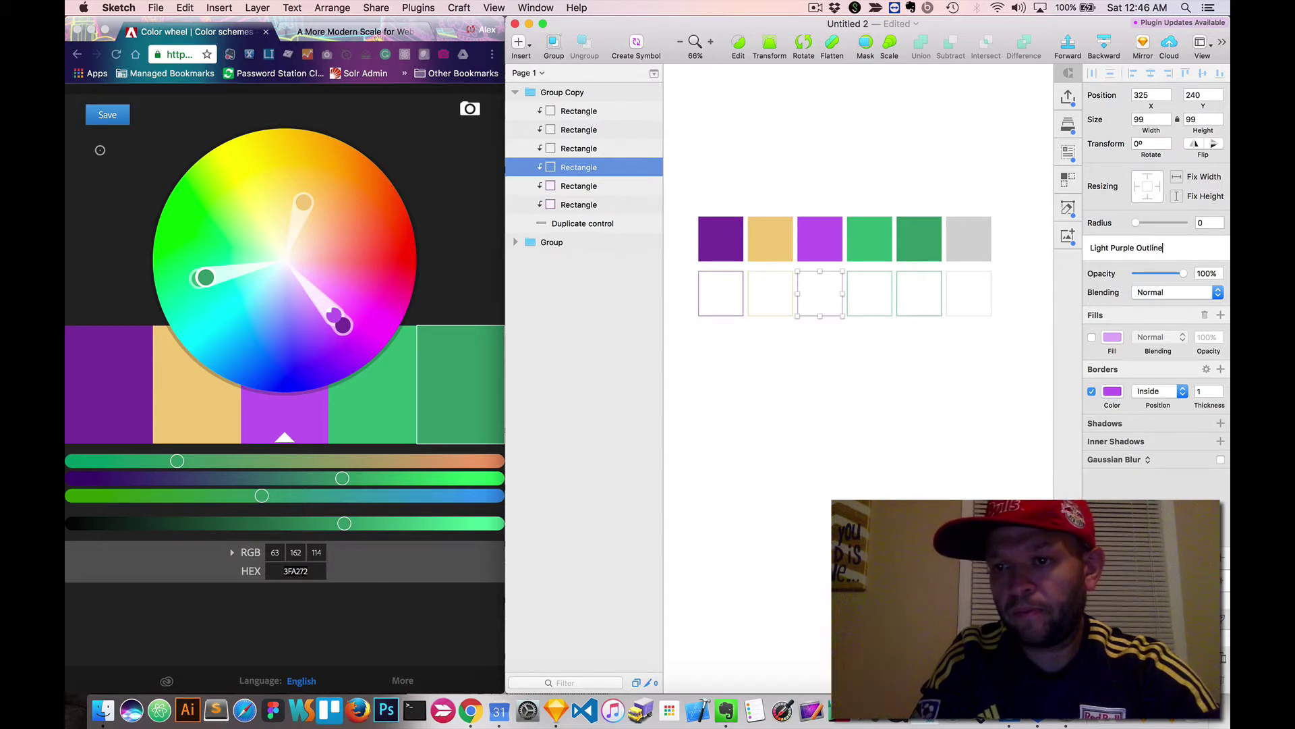
key(Return)
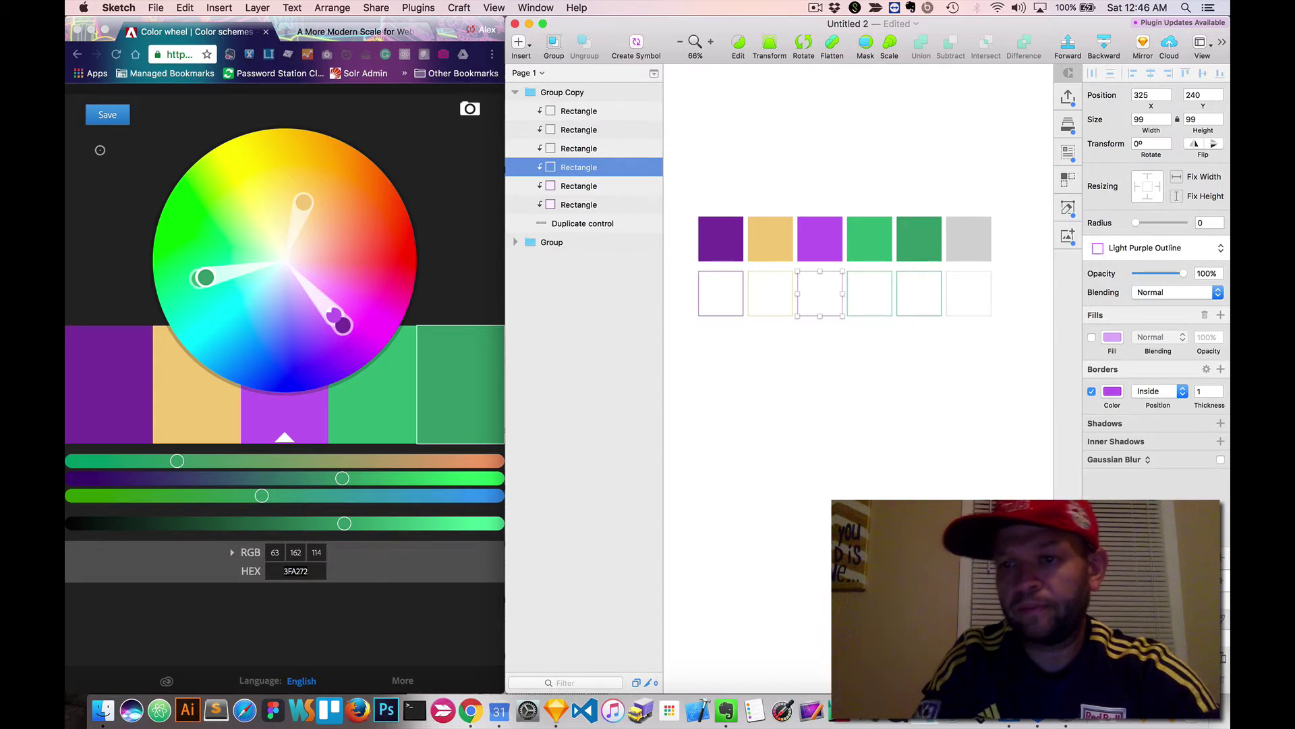
Create a shared style named "Light Green Outline" from the fourth outlined square in the lower row
click(879, 310)
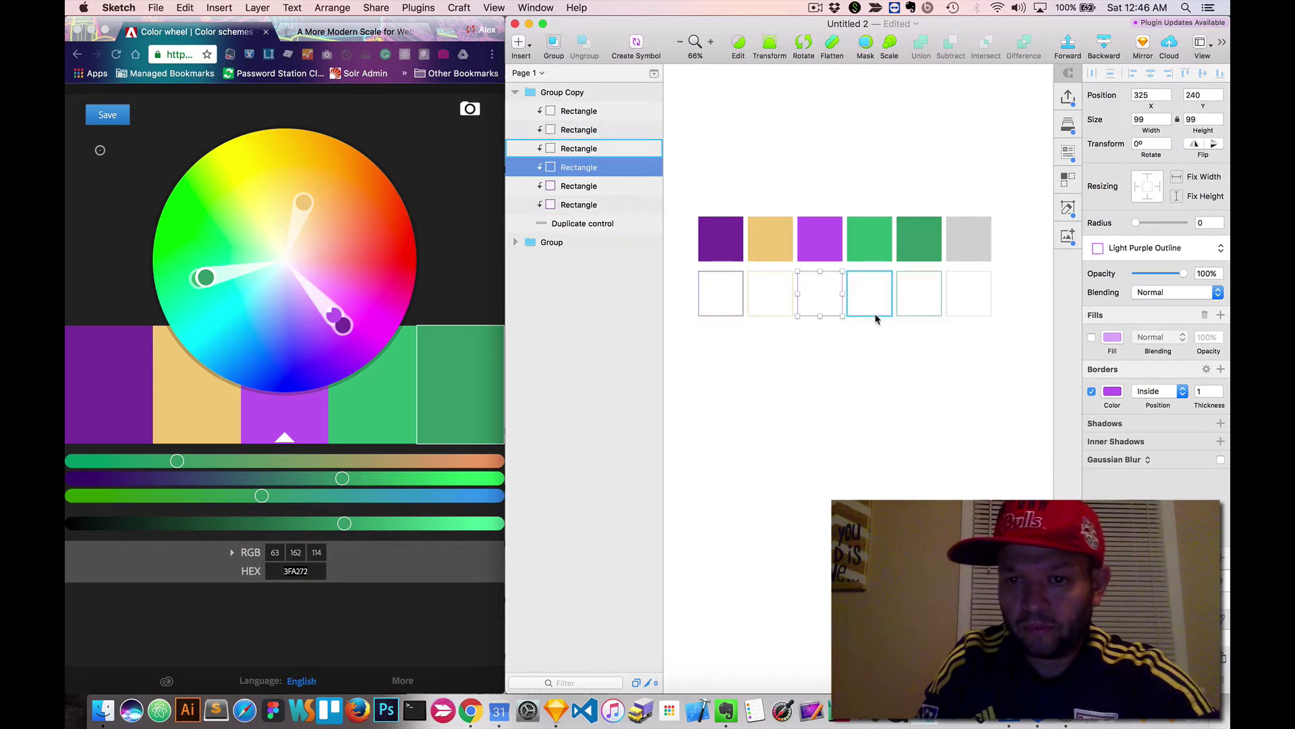
click(1167, 251)
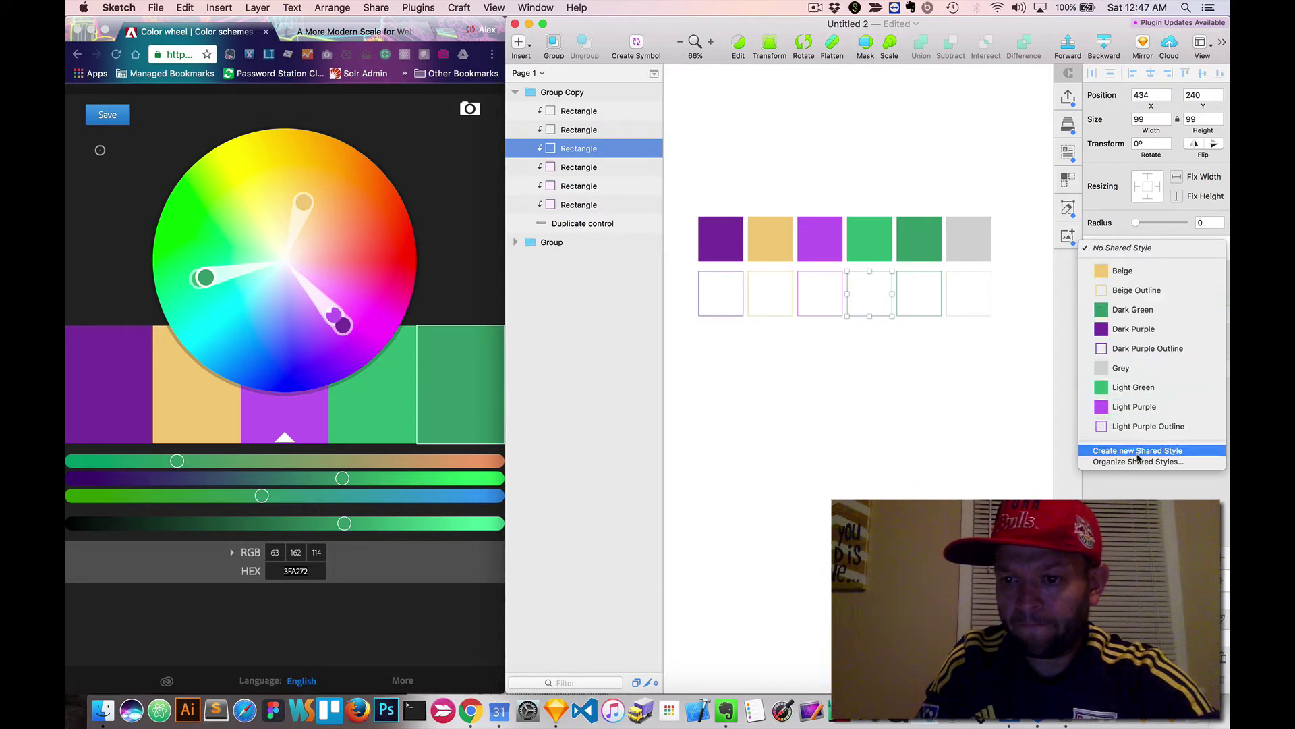
click(1138, 451)
text(Light)
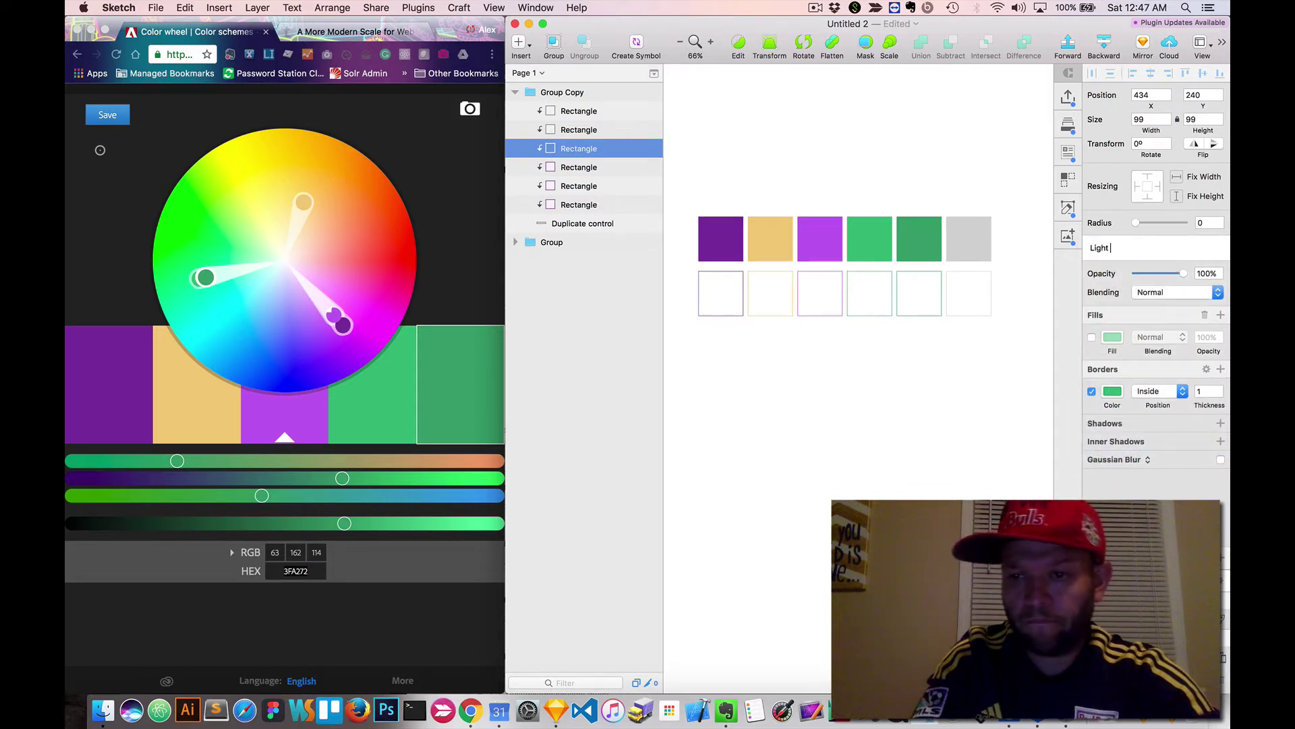
text( Green )
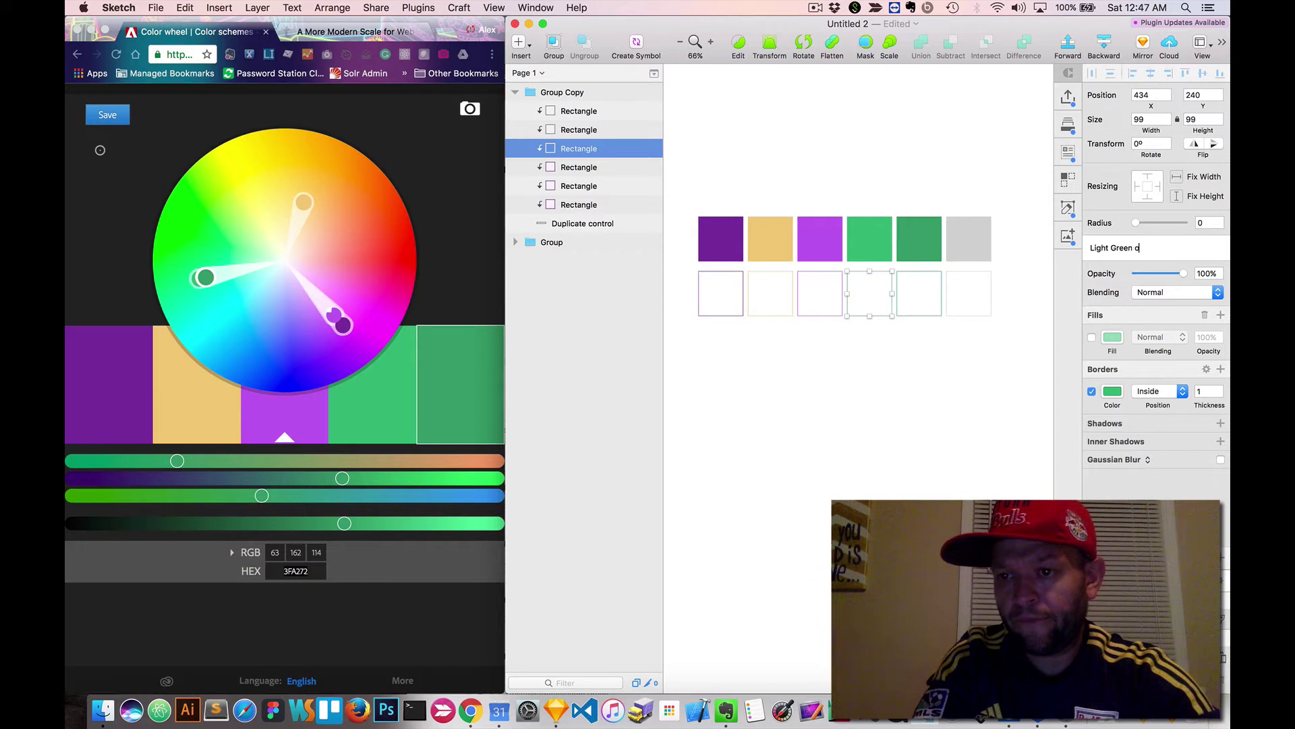
text(Outli)
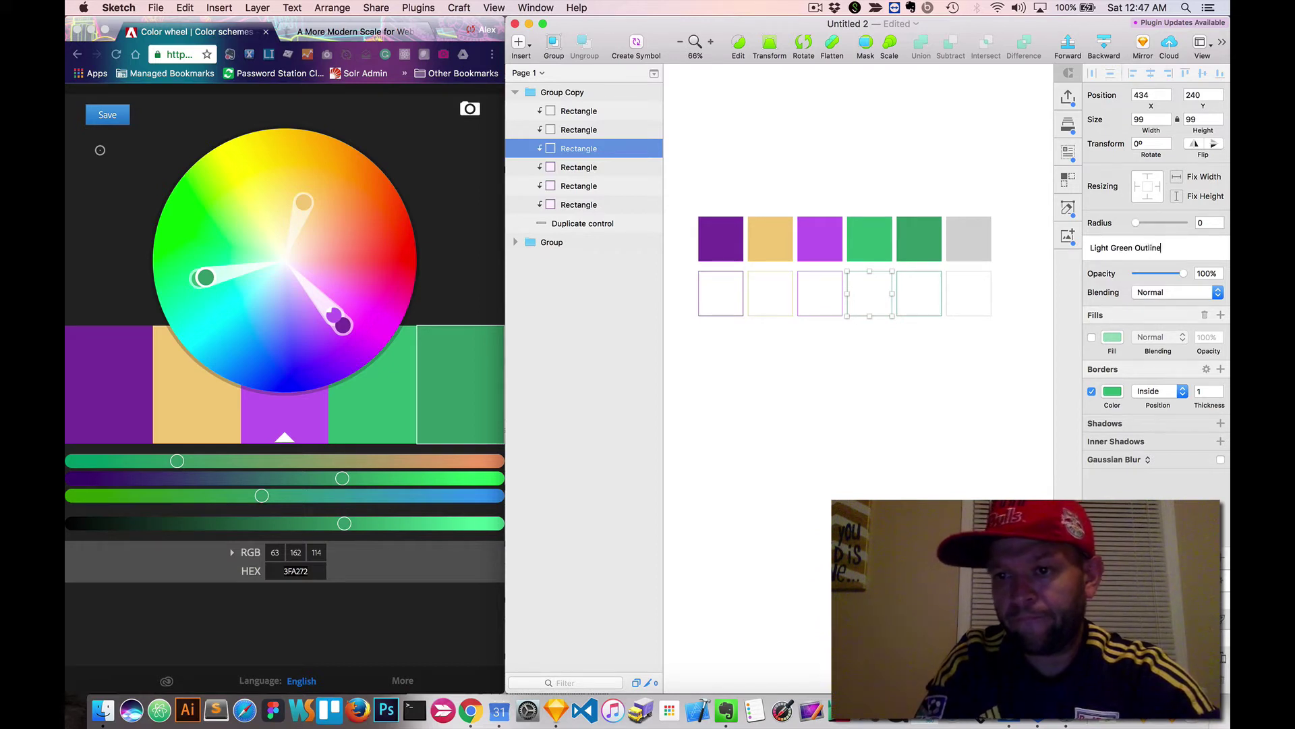
text(ne)
key(Return)
Create a shared style named "Dark Green Outline" from the fifth outlined square in the lower row
click(935, 317)
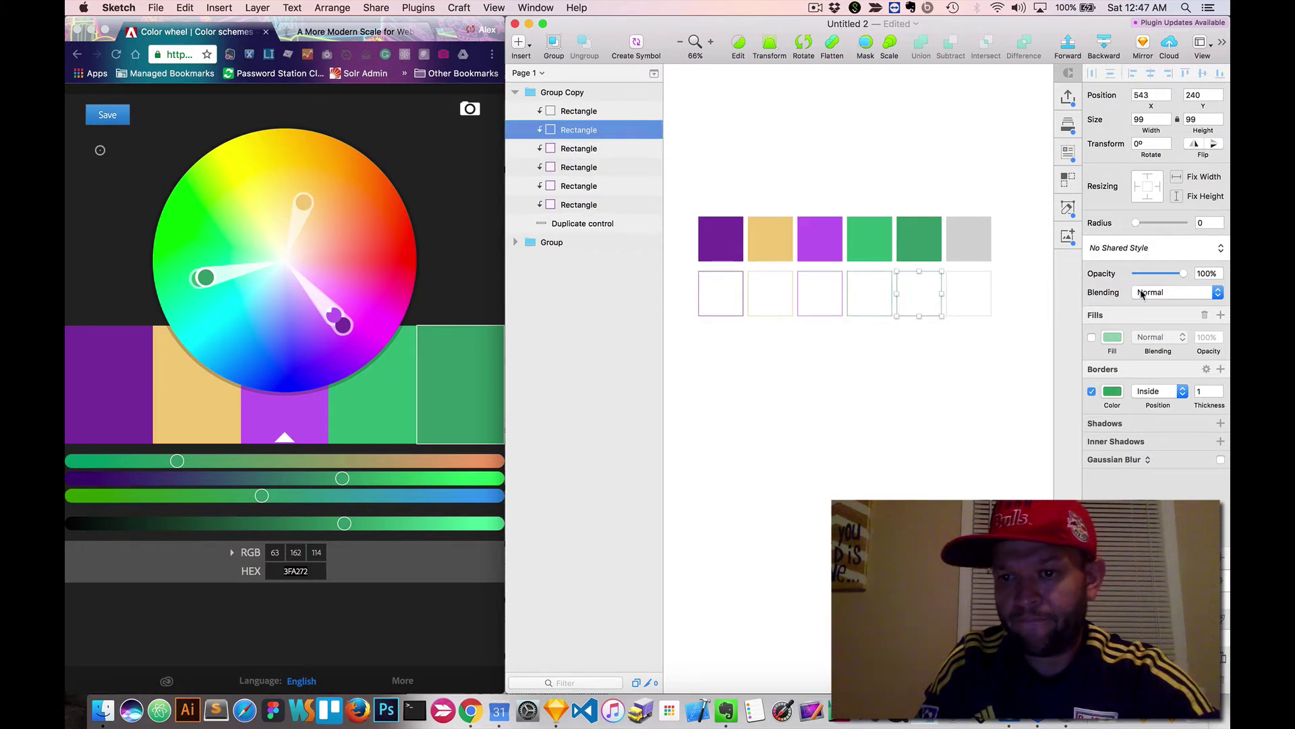
click(1151, 248)
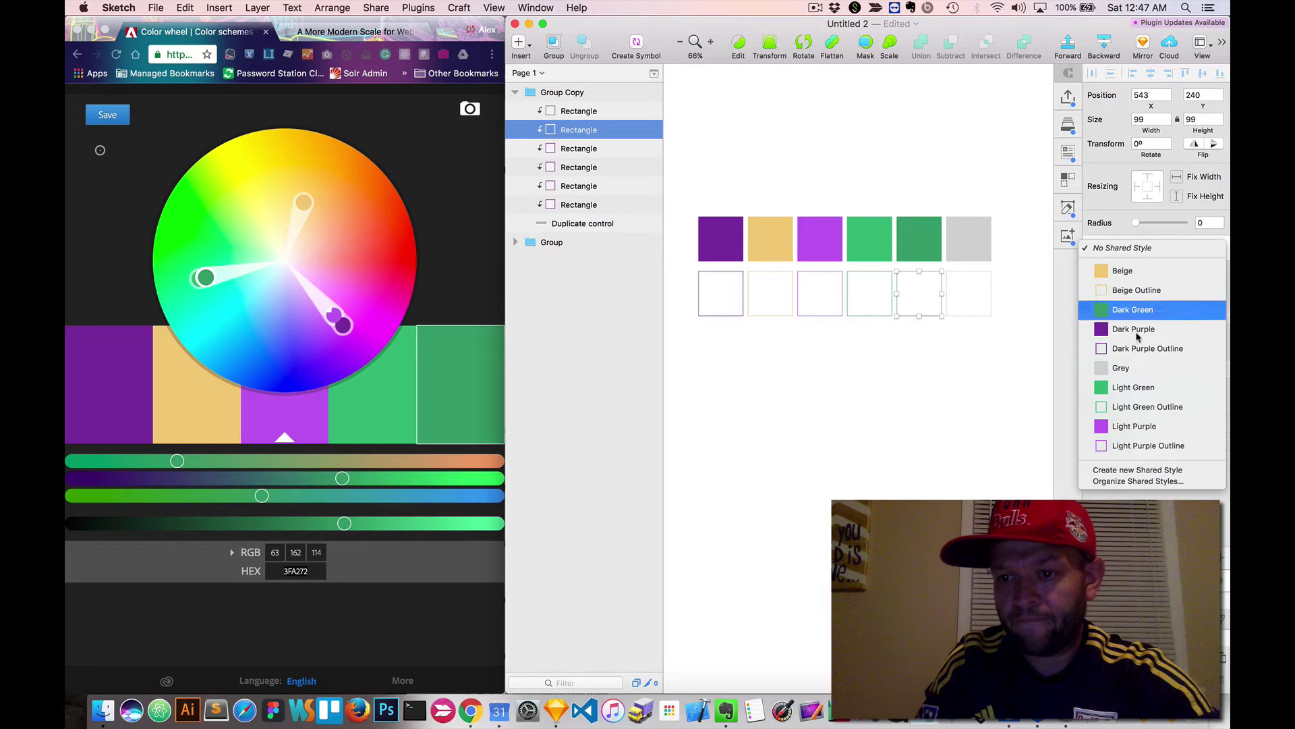
click(1133, 470)
text(Dark)
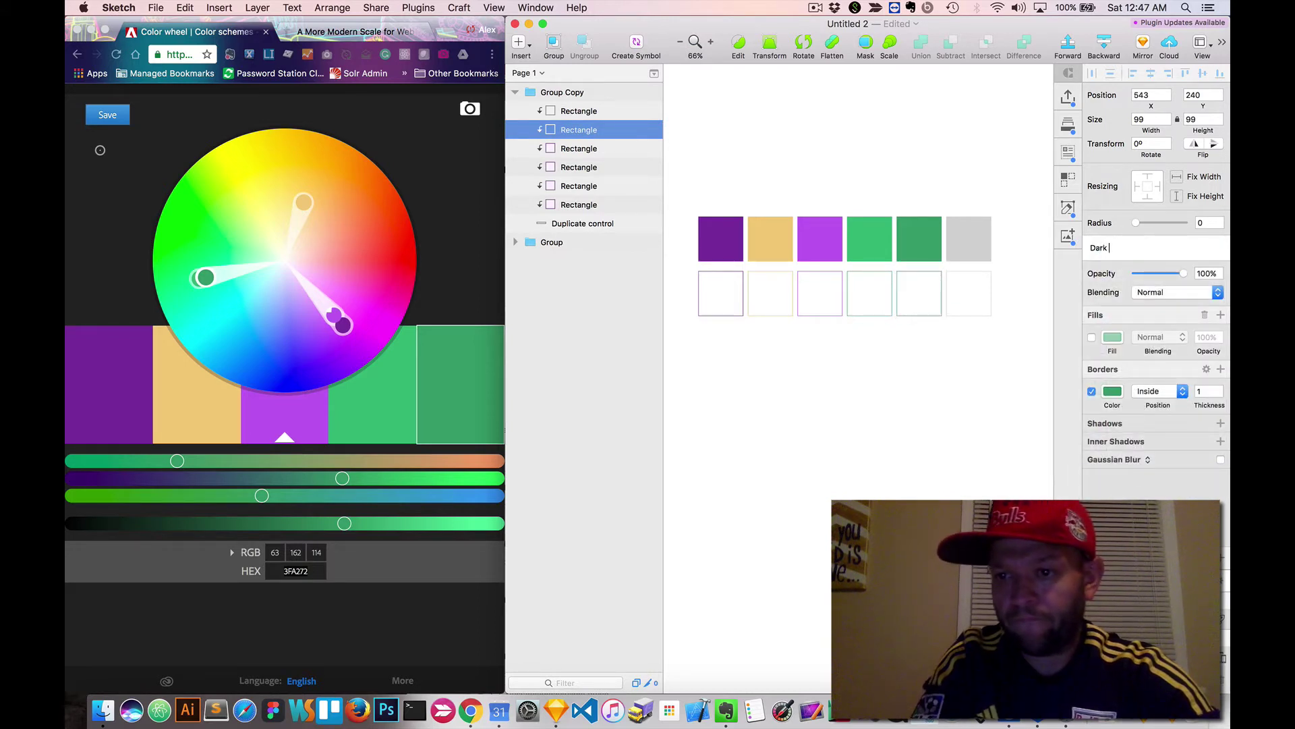
text( Green Outline)
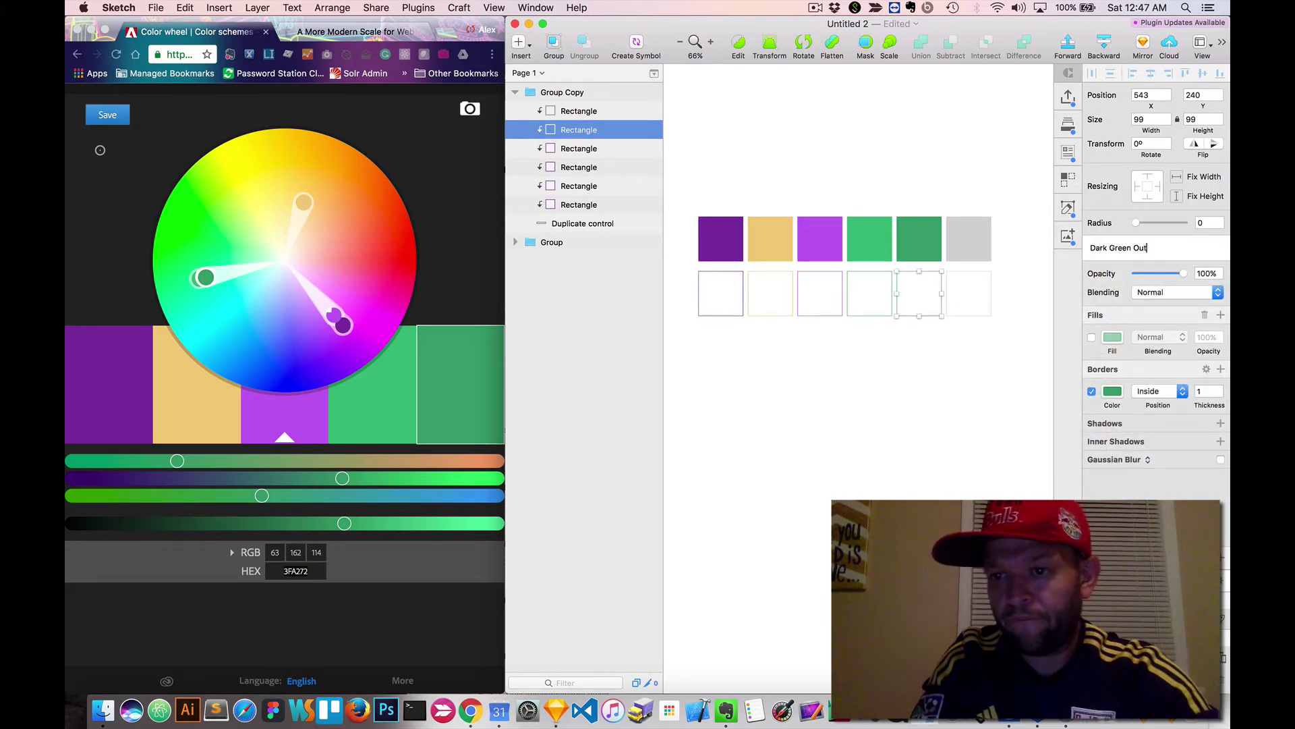
key(Return)
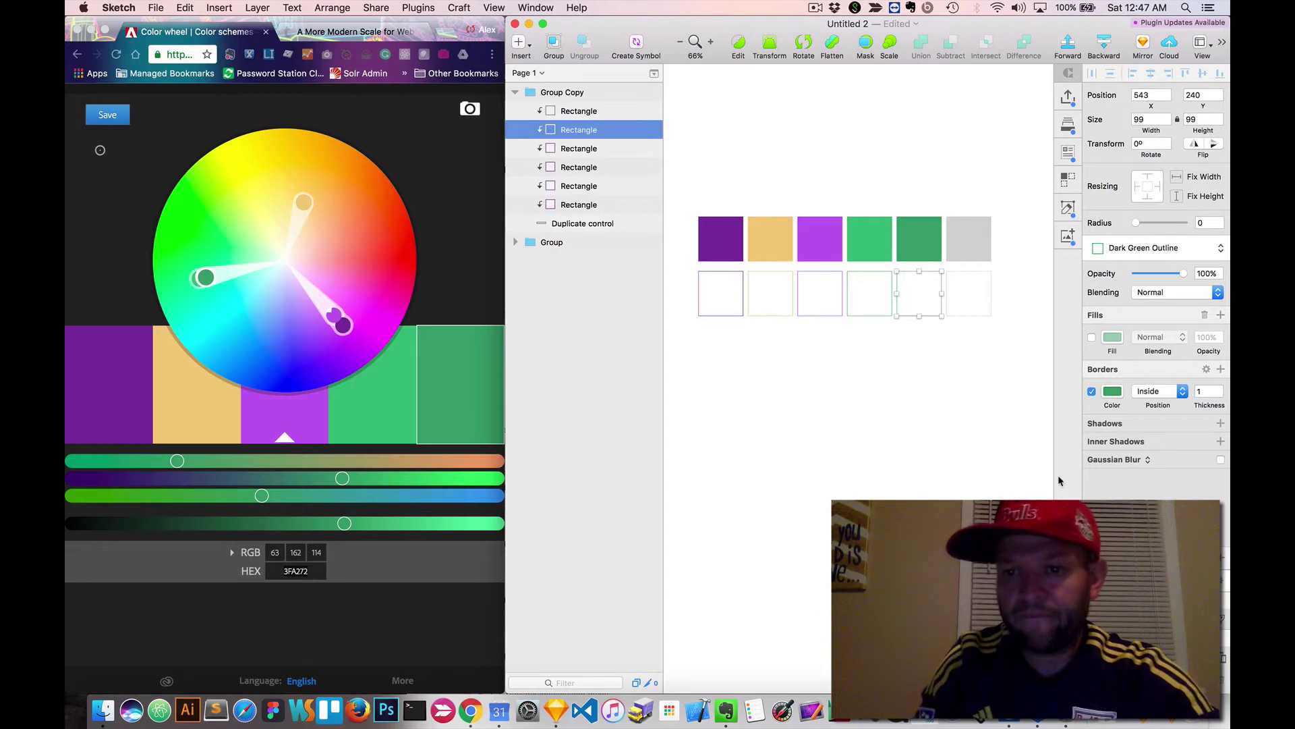
Create a shared style named "Grey Outline" from the sixth outlined square in the lower row and deselect it
click(989, 305)
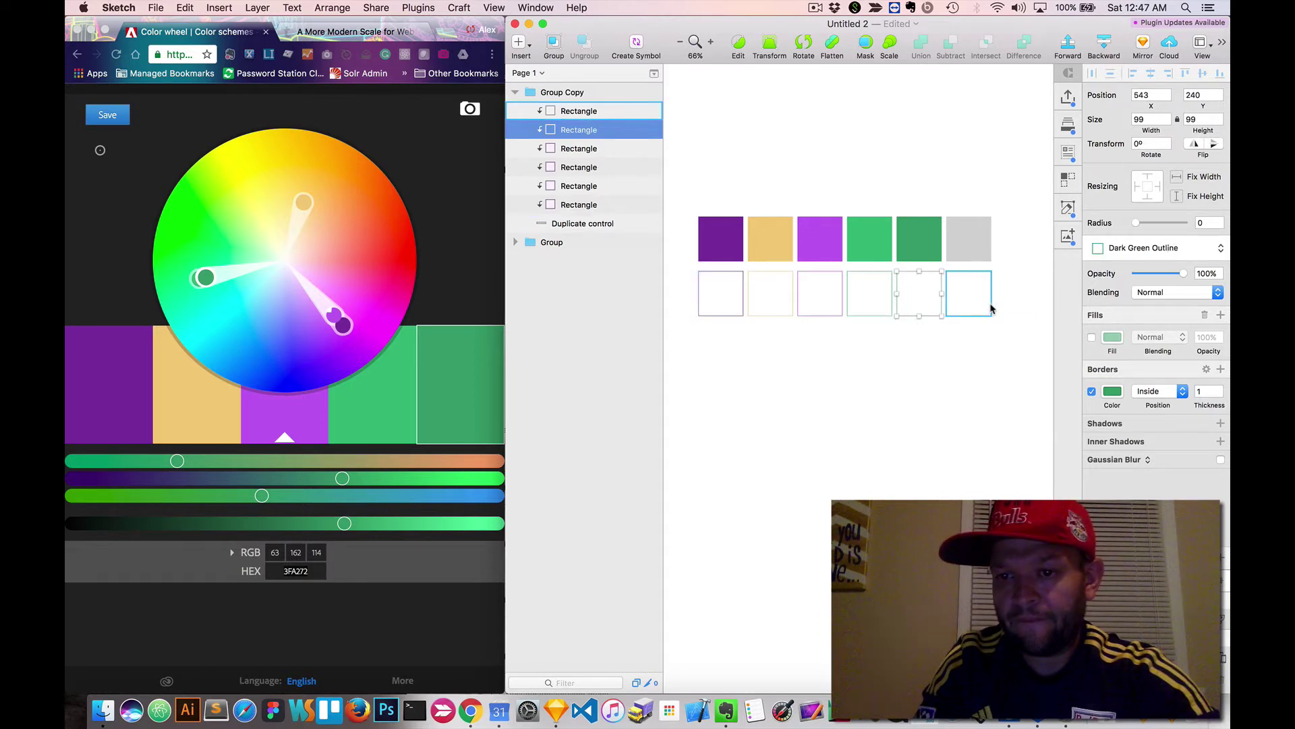
click(1119, 249)
click(1129, 488)
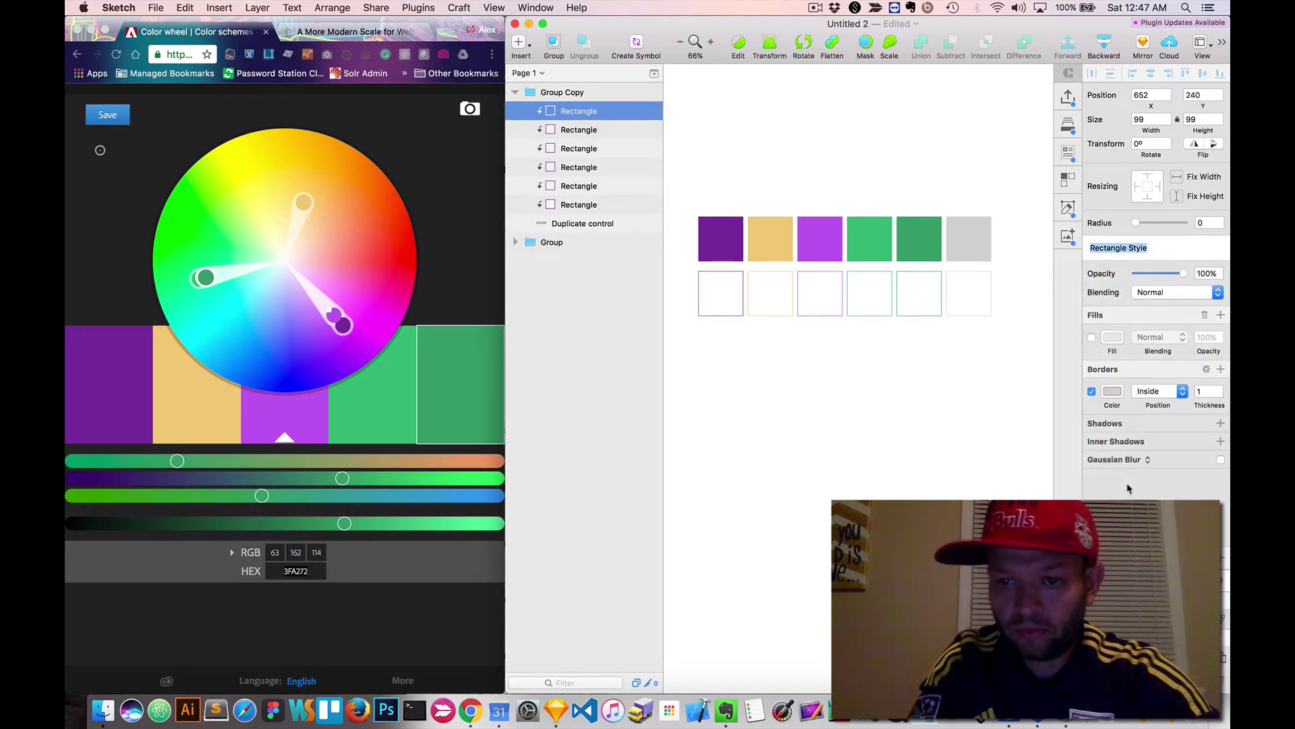
text(Grey Outline)
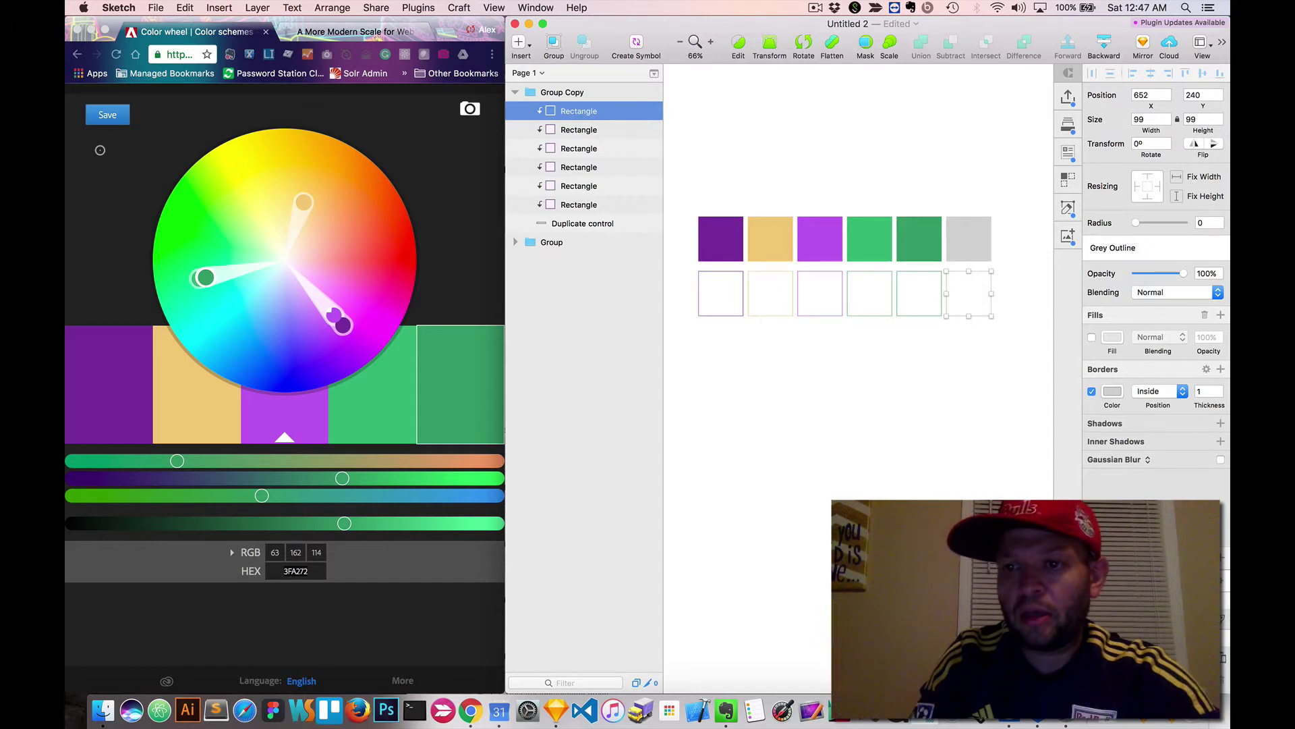
click(938, 482)
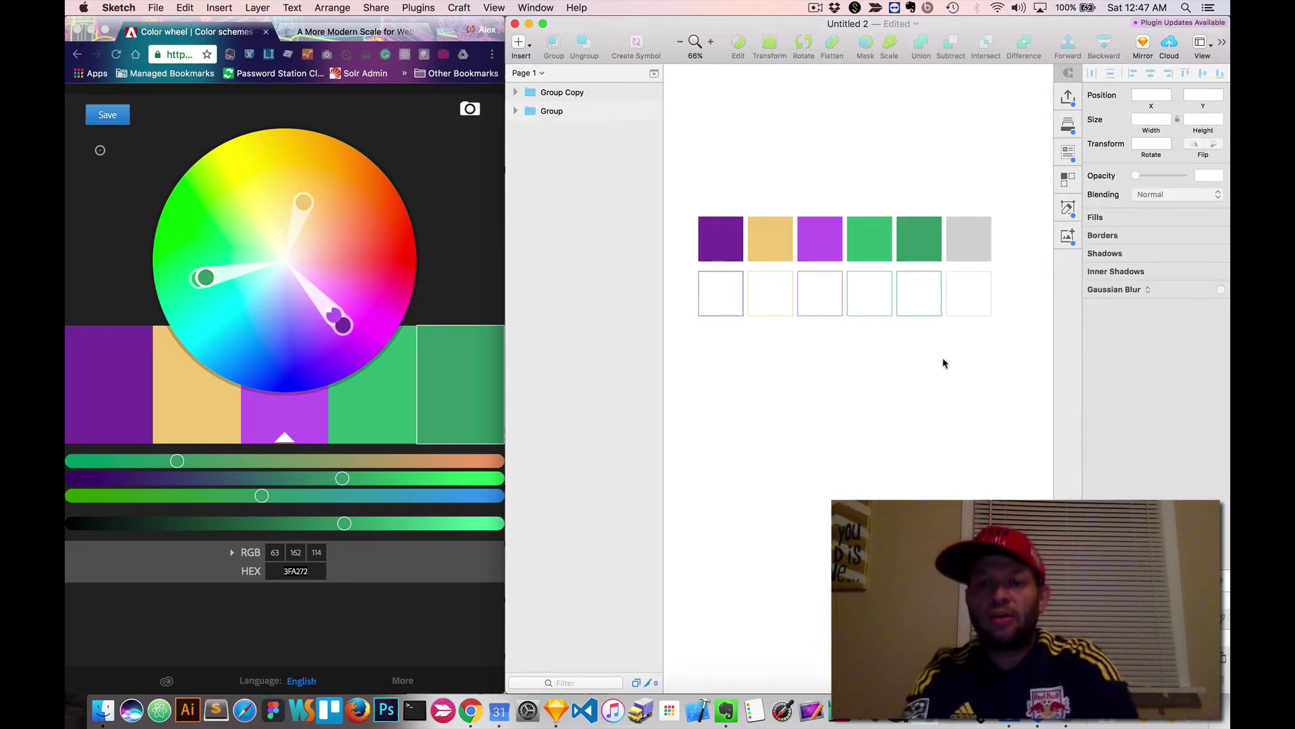
click(835, 253)
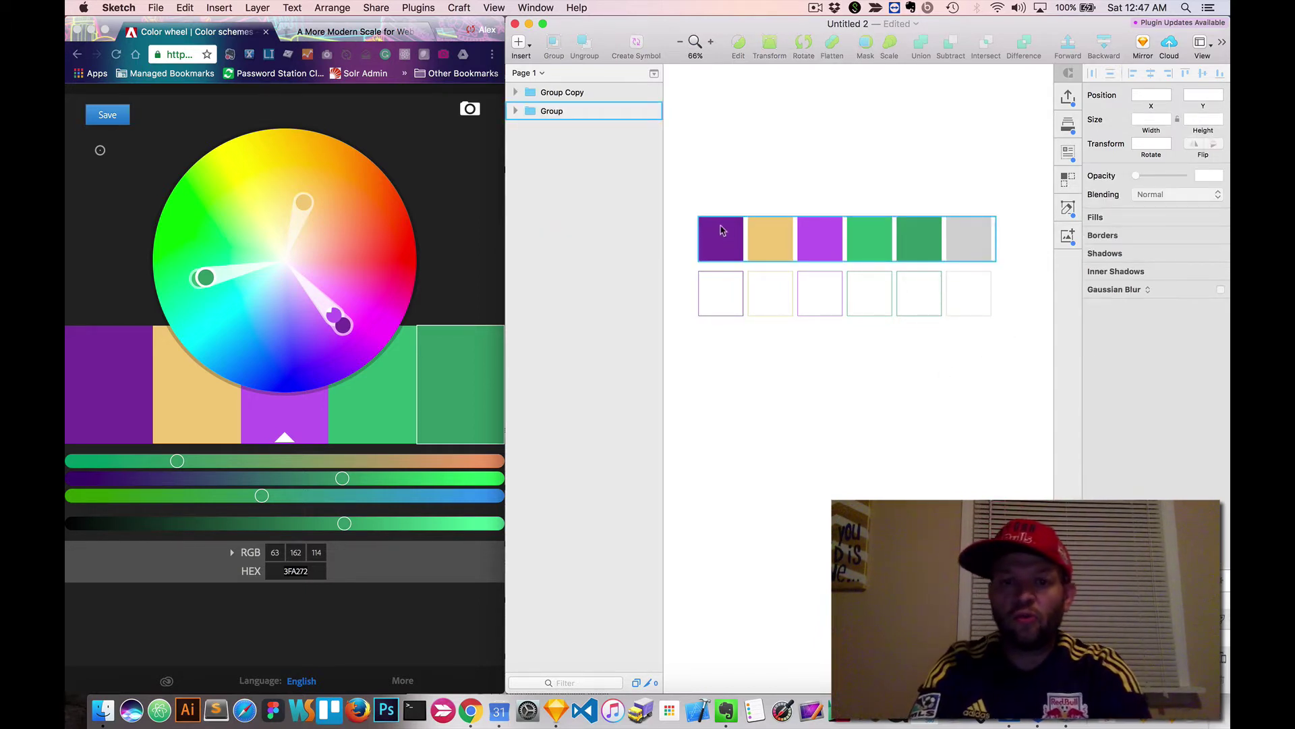
click(718, 292)
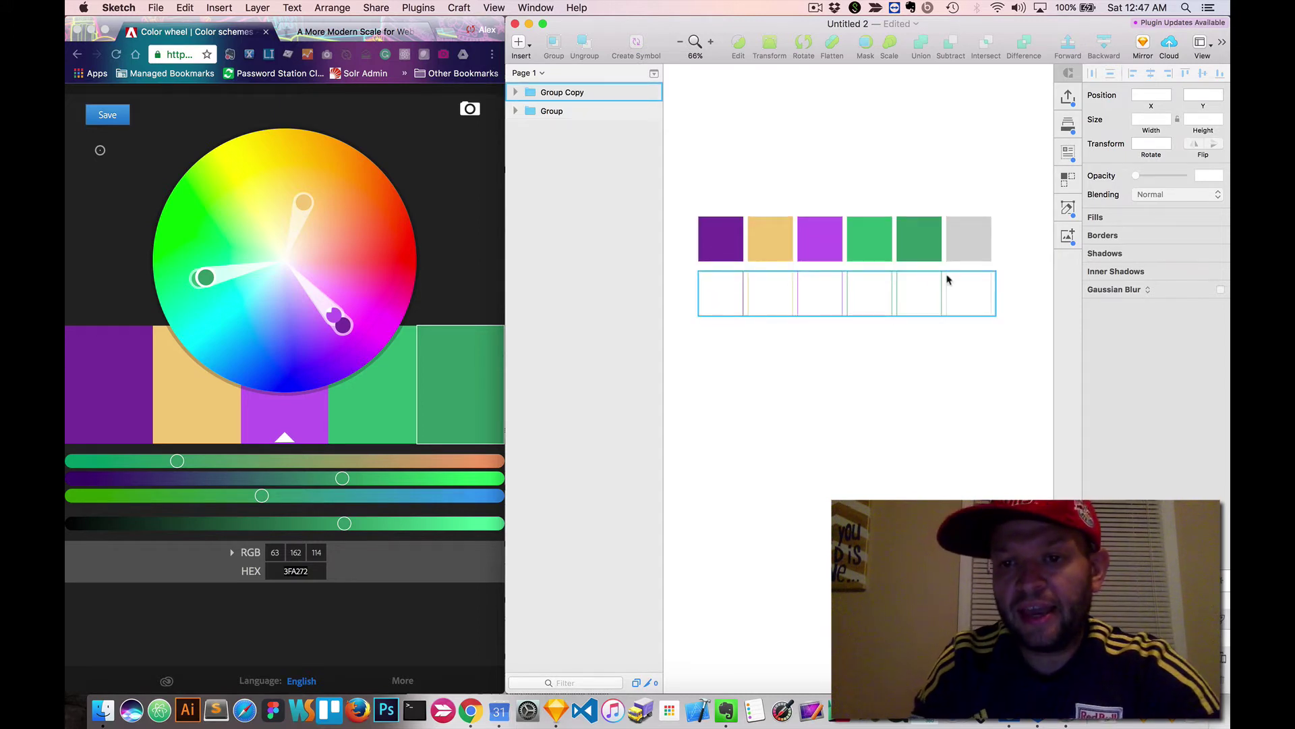
click(901, 365)
click(979, 303)
click(977, 241)
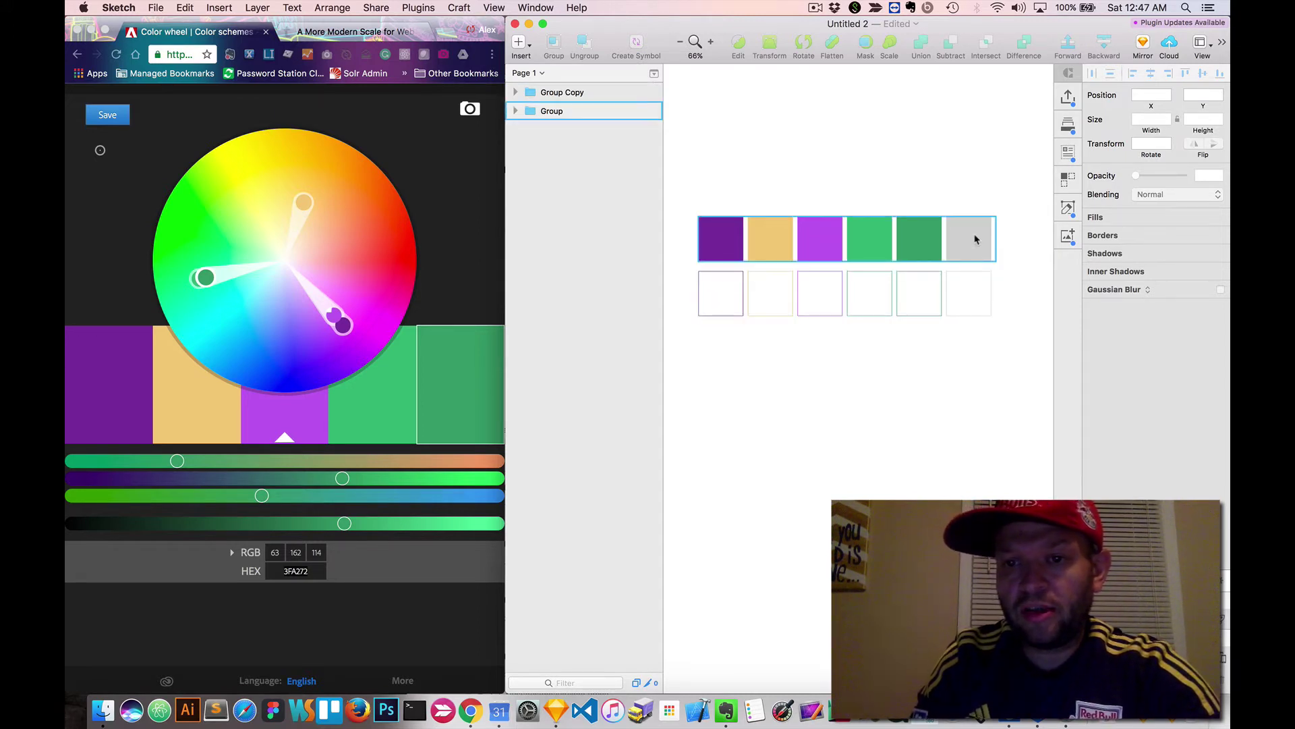
click(945, 470)
Draw a square with the Rectangle tool, about 218 by 218, in the empty canvas area below the swatches
scroll(943, 469, down, 3)
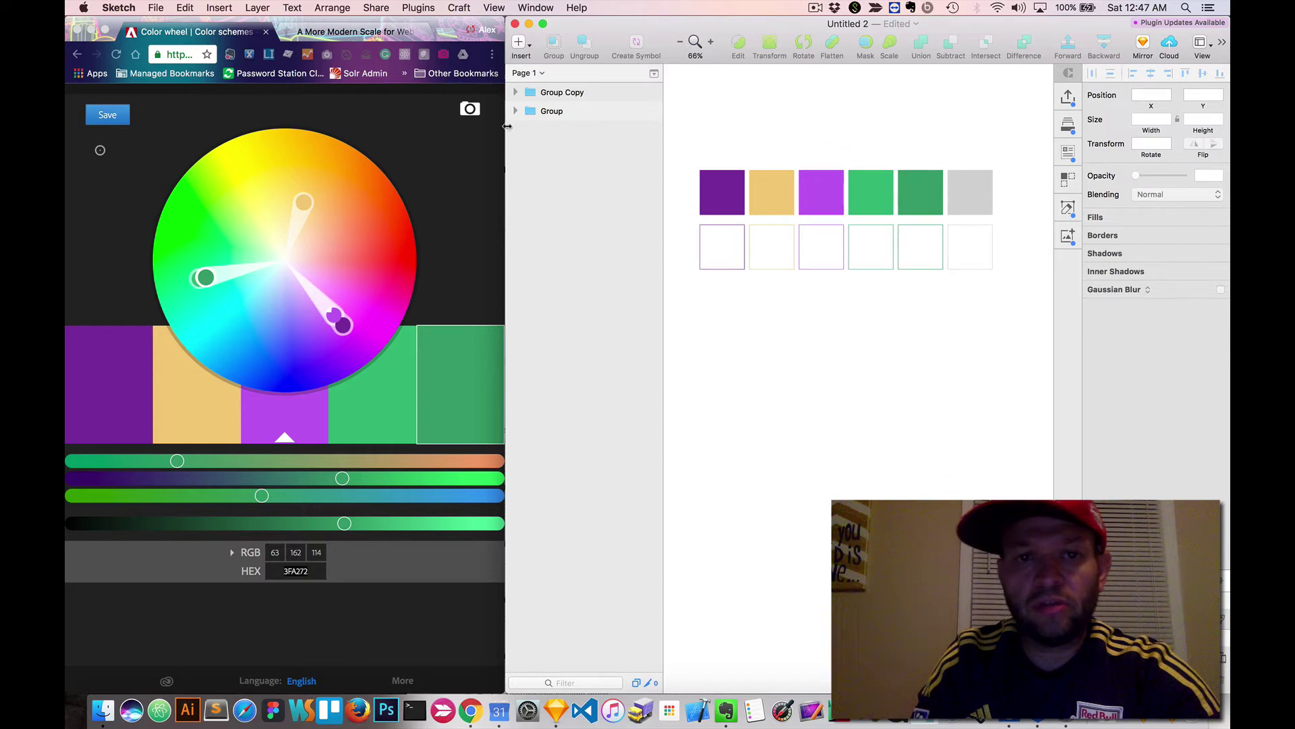
click(521, 39)
mouse_move(554, 64)
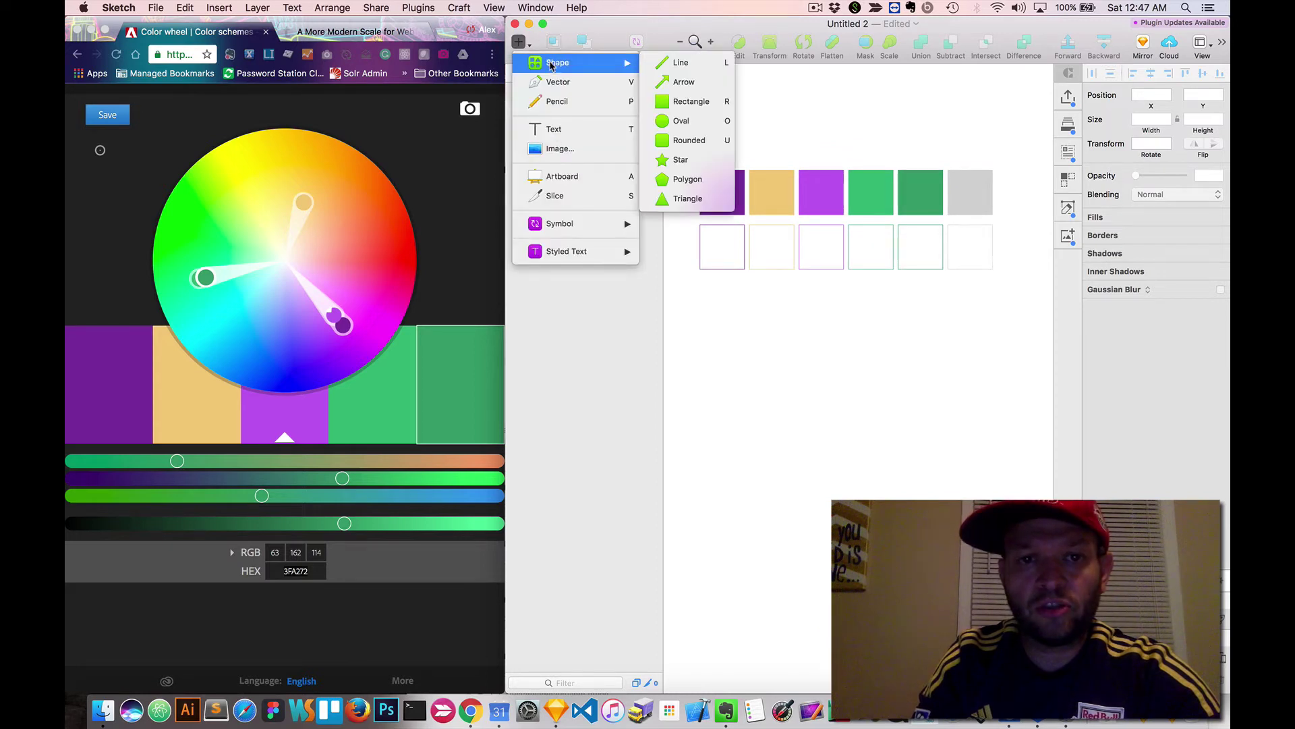
click(688, 101)
drag(720, 370, 821, 468)
Draw a circle with the Oval tool, about 223 by 223, beside the new large square
click(520, 42)
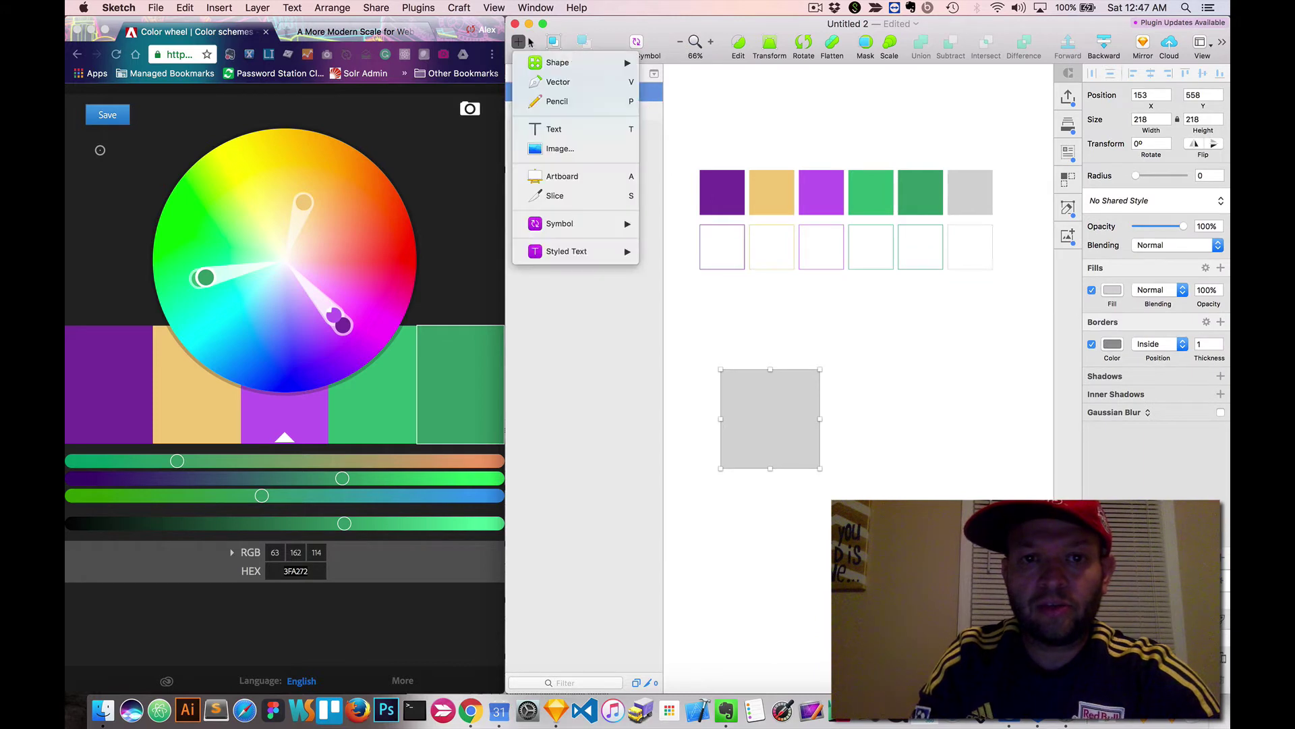
mouse_move(557, 62)
click(681, 122)
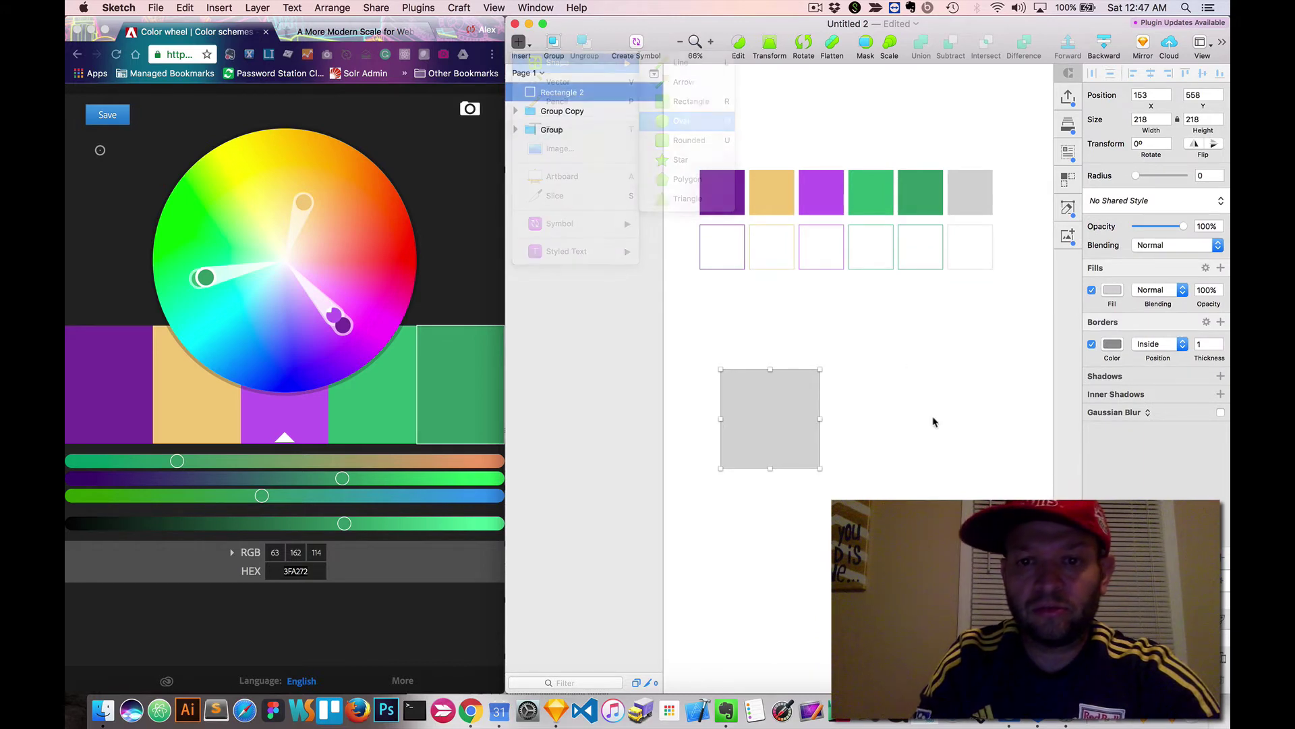
drag(917, 426, 1018, 522)
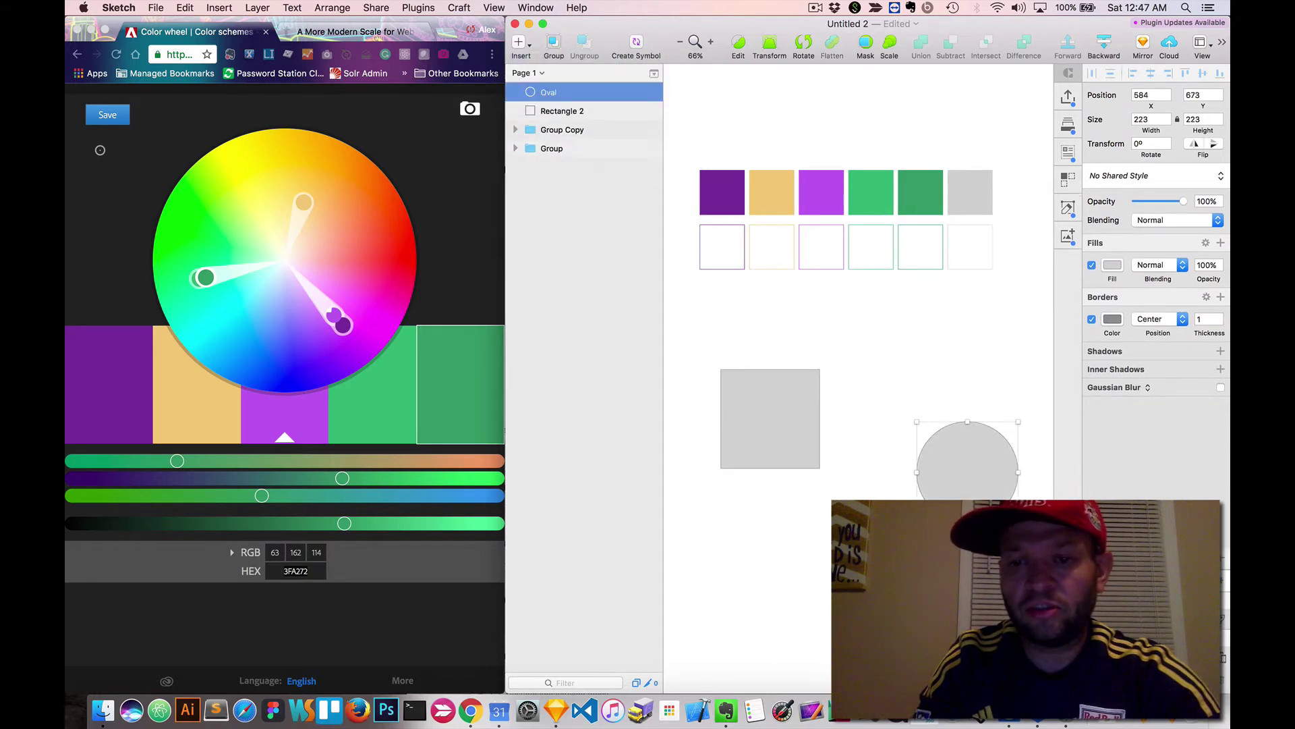
Apply the "Dark Green" shared style to the large square below the swatches
scroll(857, 310, down, 1)
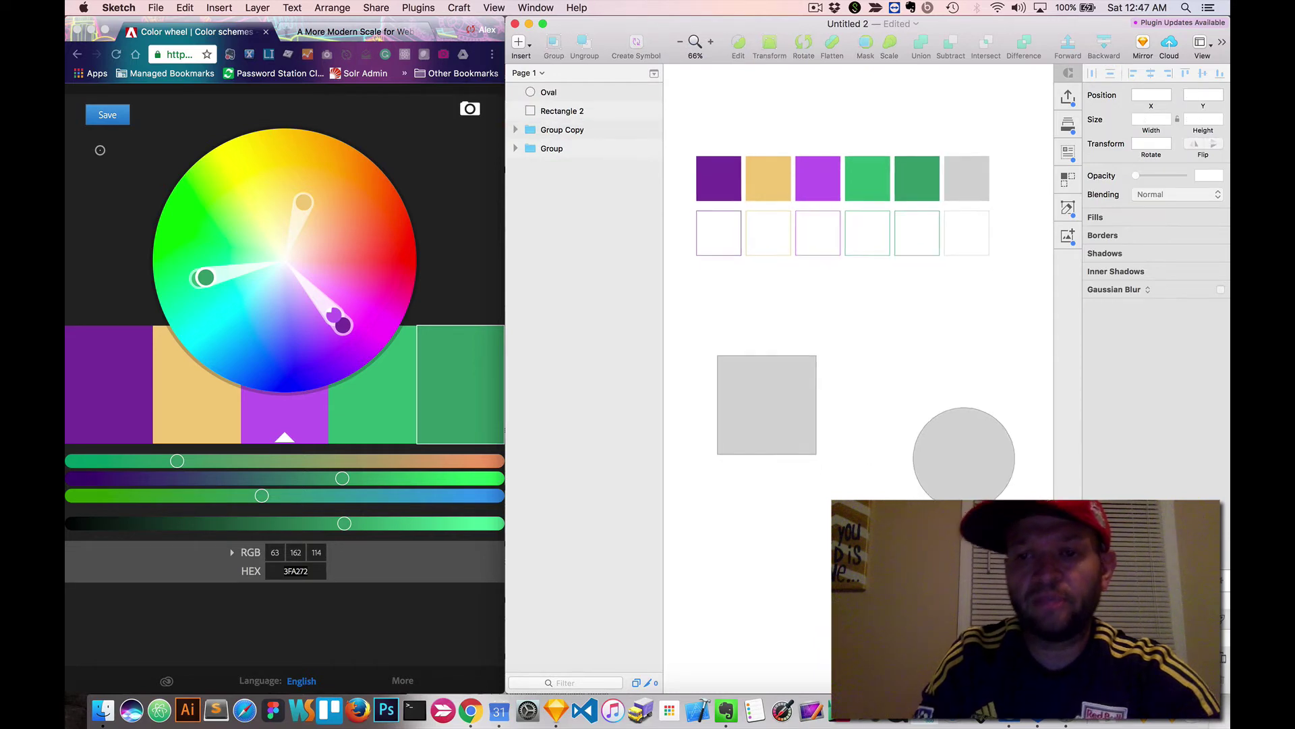
click(759, 417)
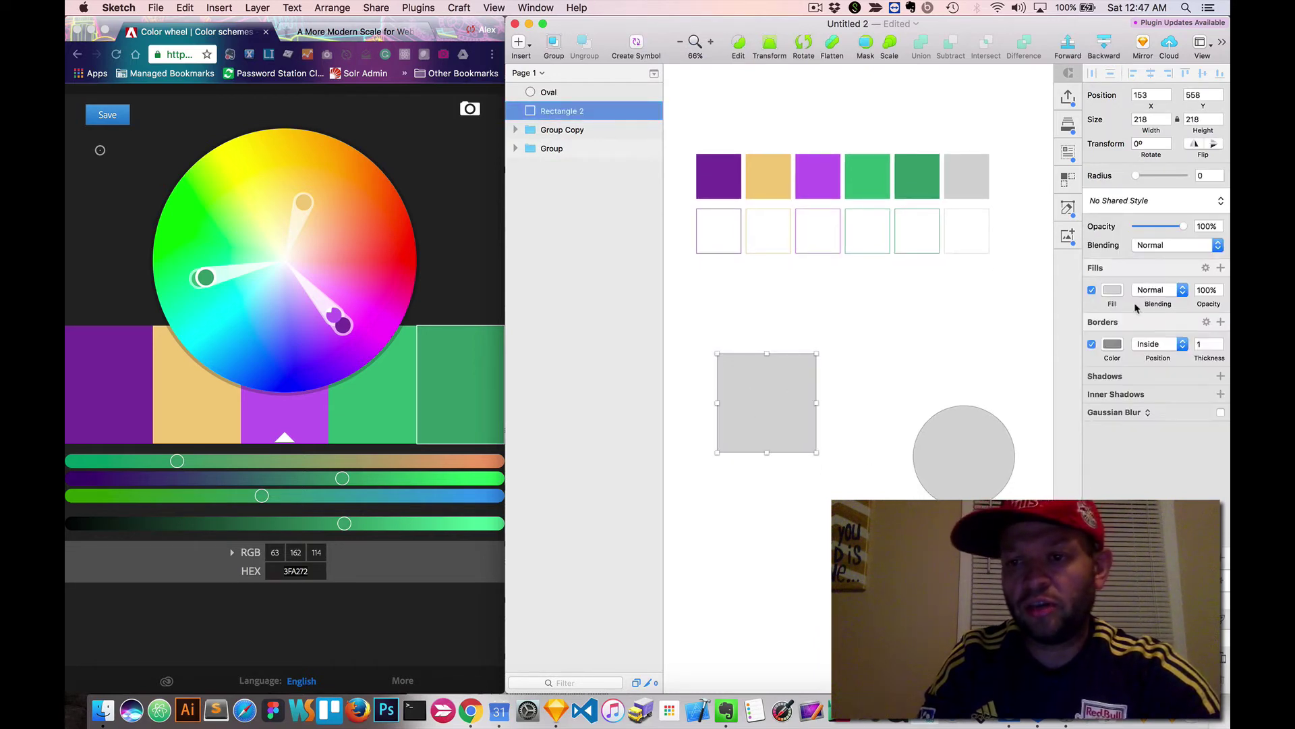
click(1113, 290)
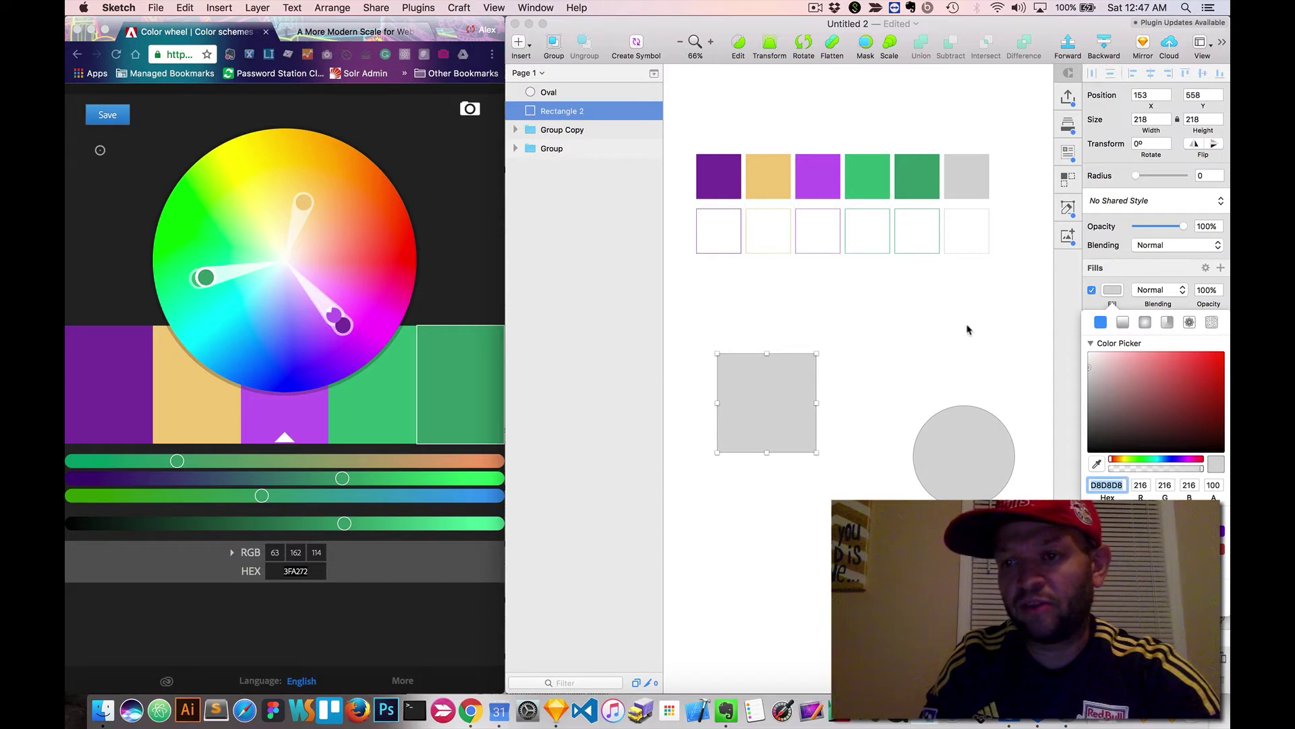
click(1124, 201)
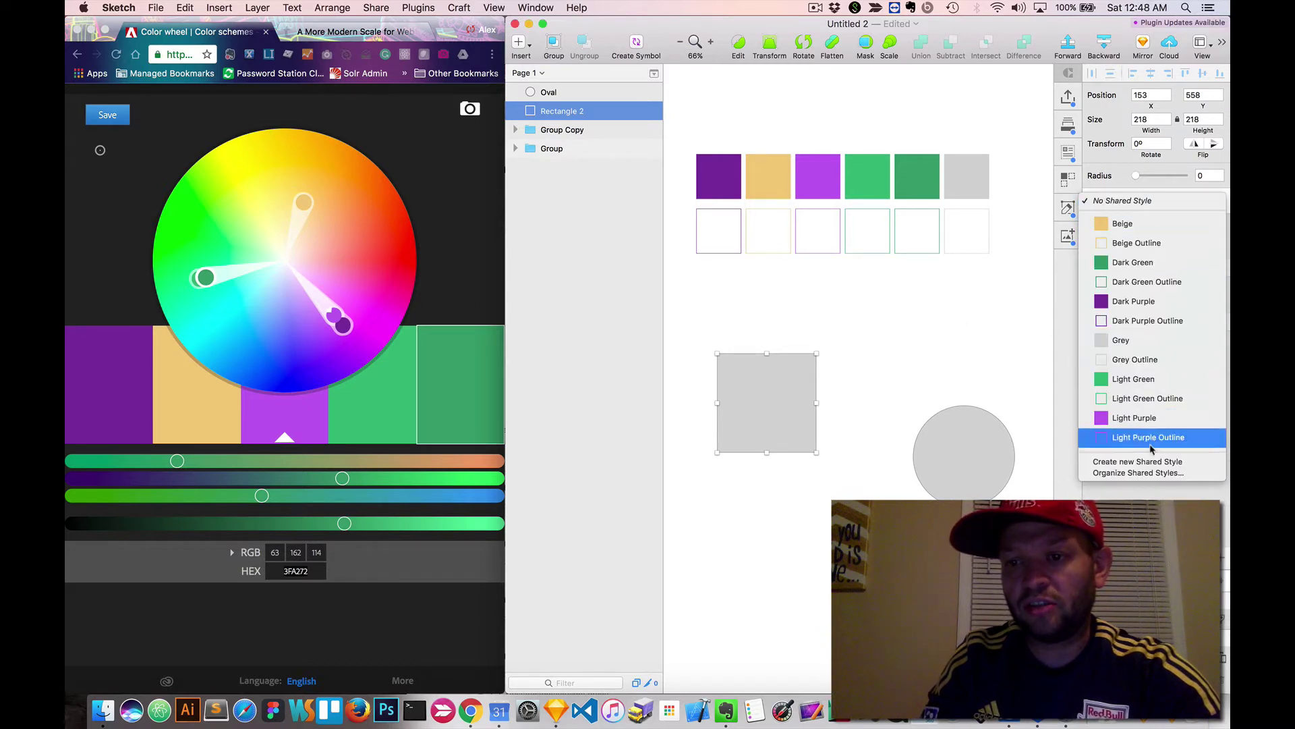
click(1134, 264)
Apply the "Dark Purple Outline" shared style to the circle
click(969, 442)
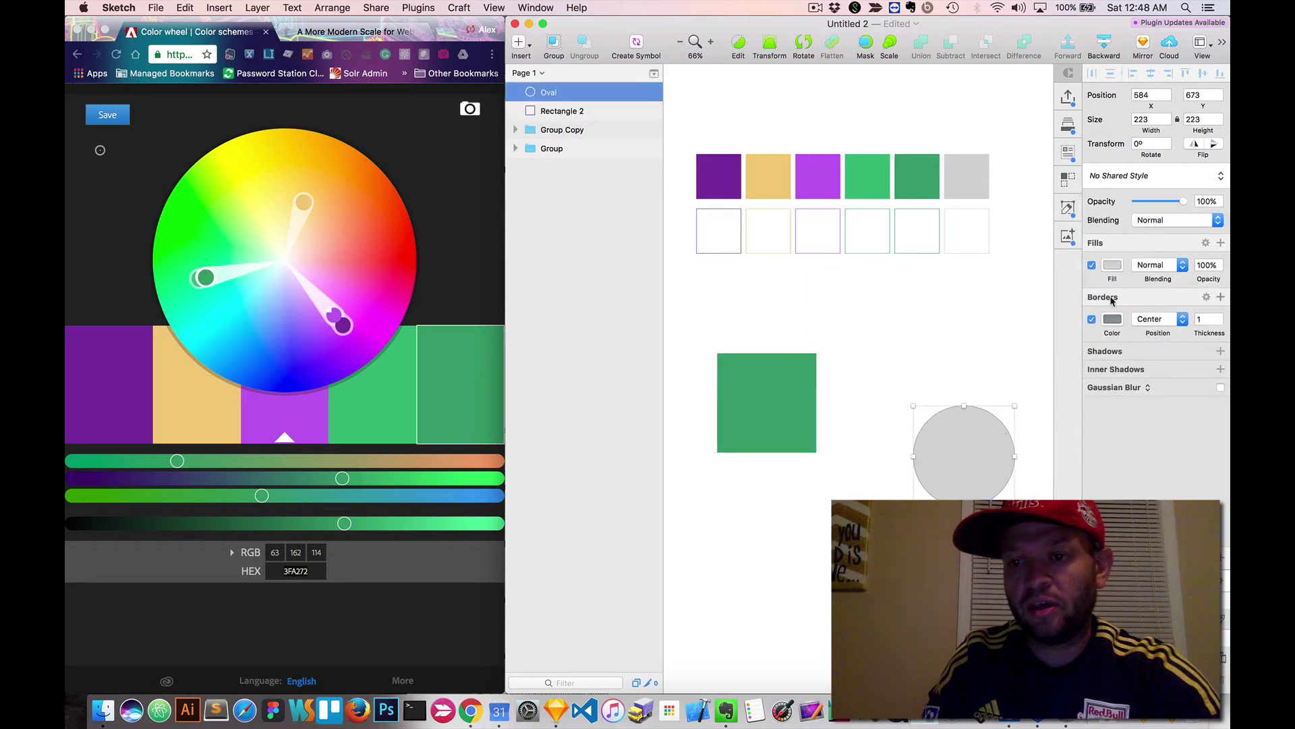
click(1123, 174)
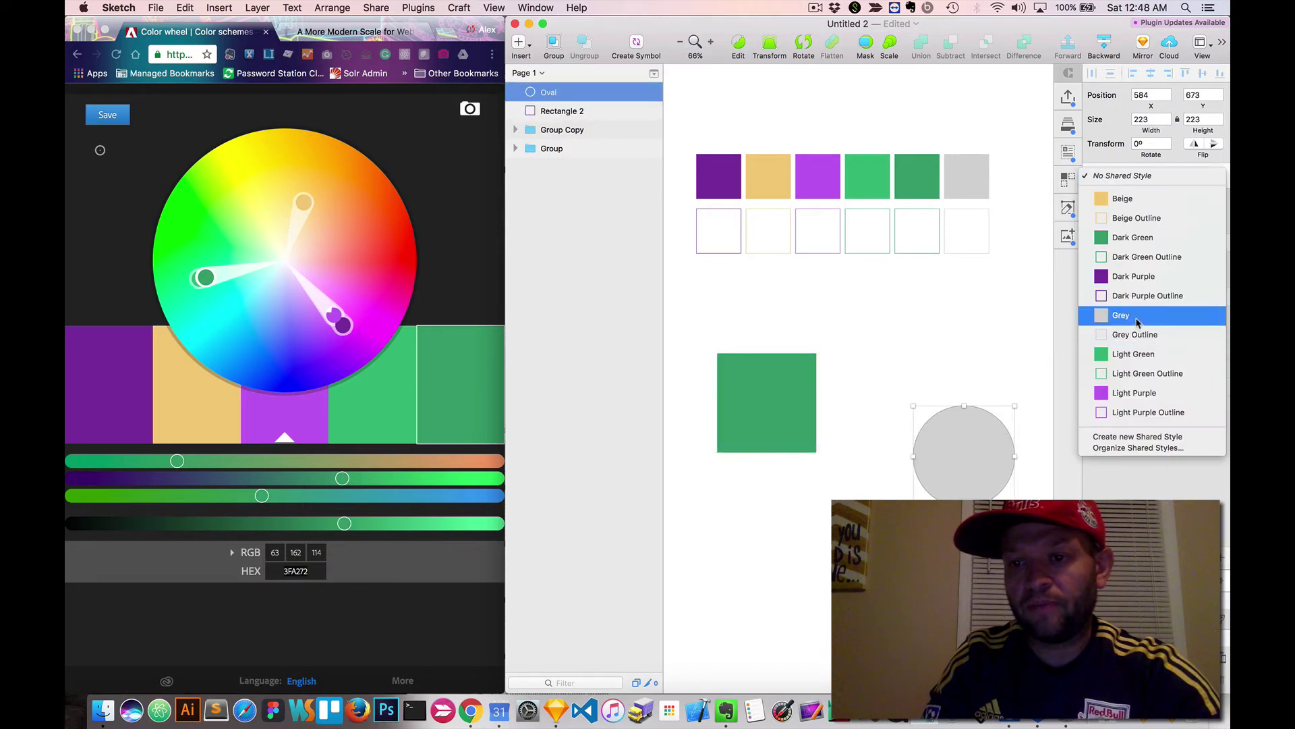
click(1137, 301)
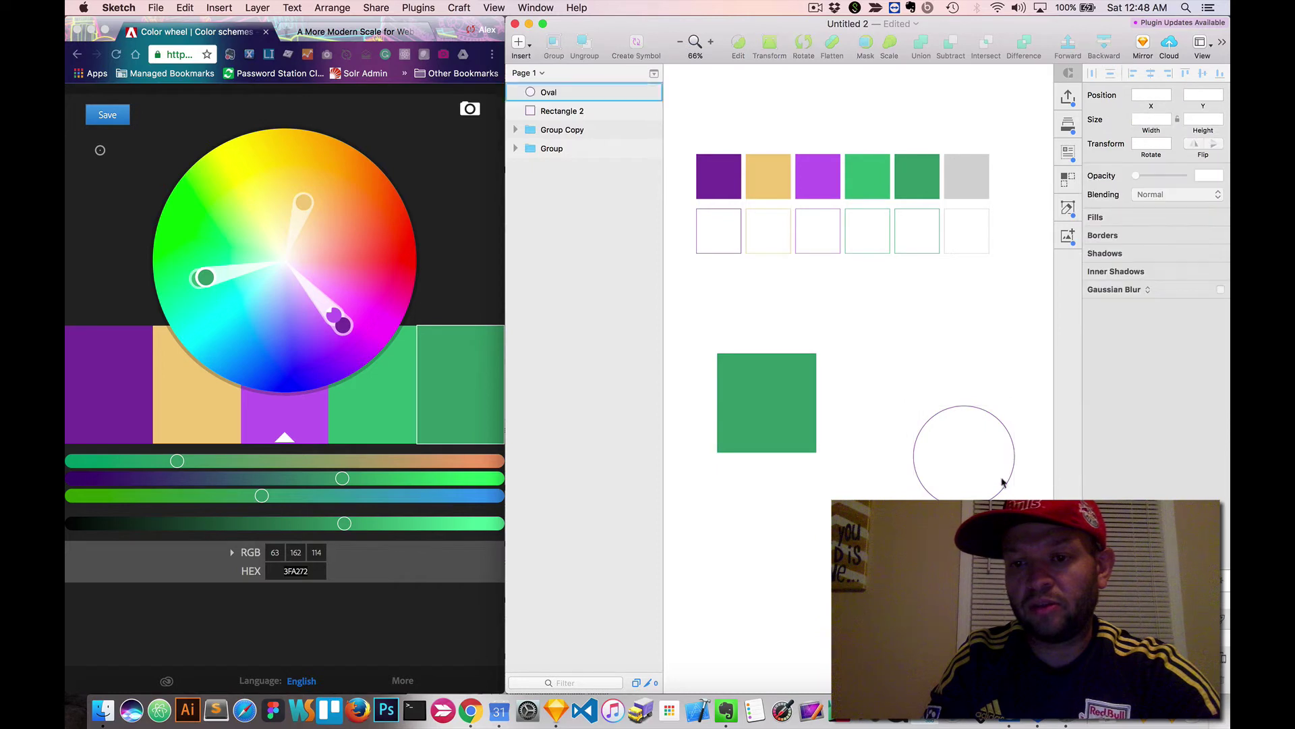
Move the outlined circle level with the large green square, at about X 471, Y 558
drag(1002, 426, 964, 405)
click(969, 483)
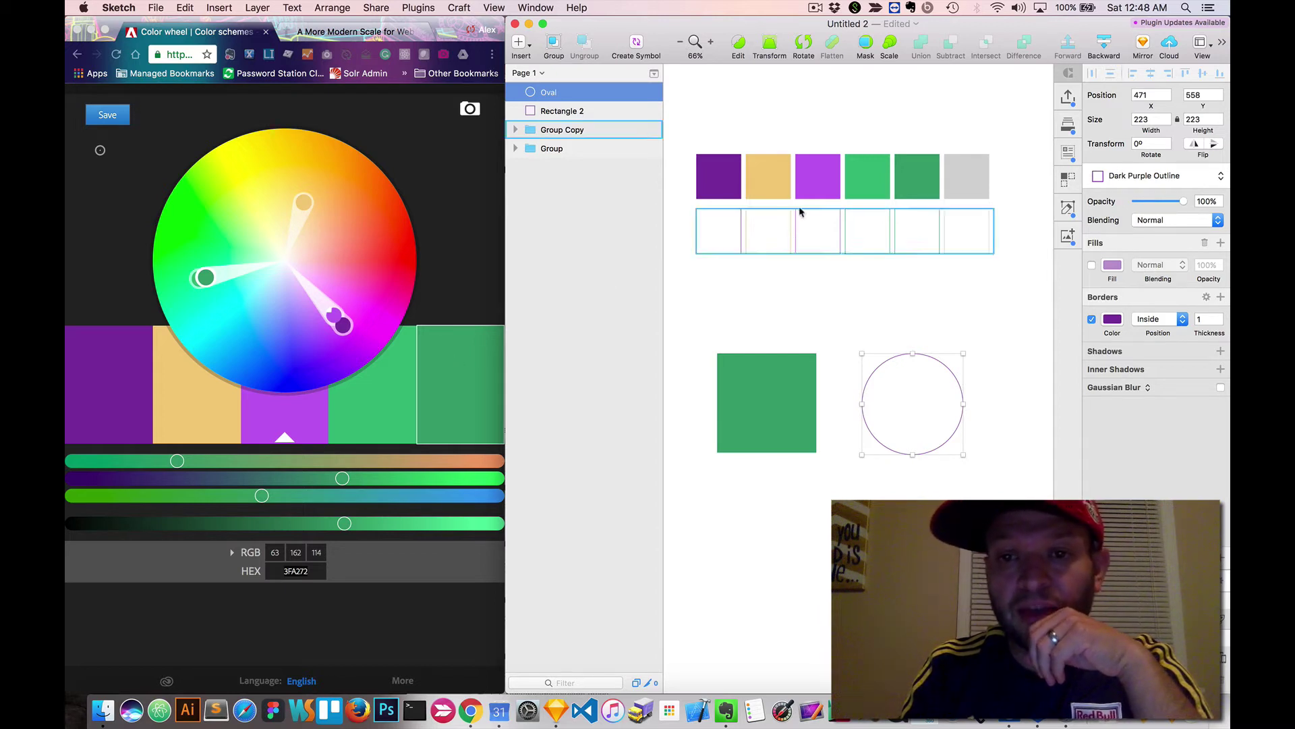
Switch to the color wheel page in Chrome and change the palette's base color to pale yellow EFE9B4
click(443, 227)
click(285, 432)
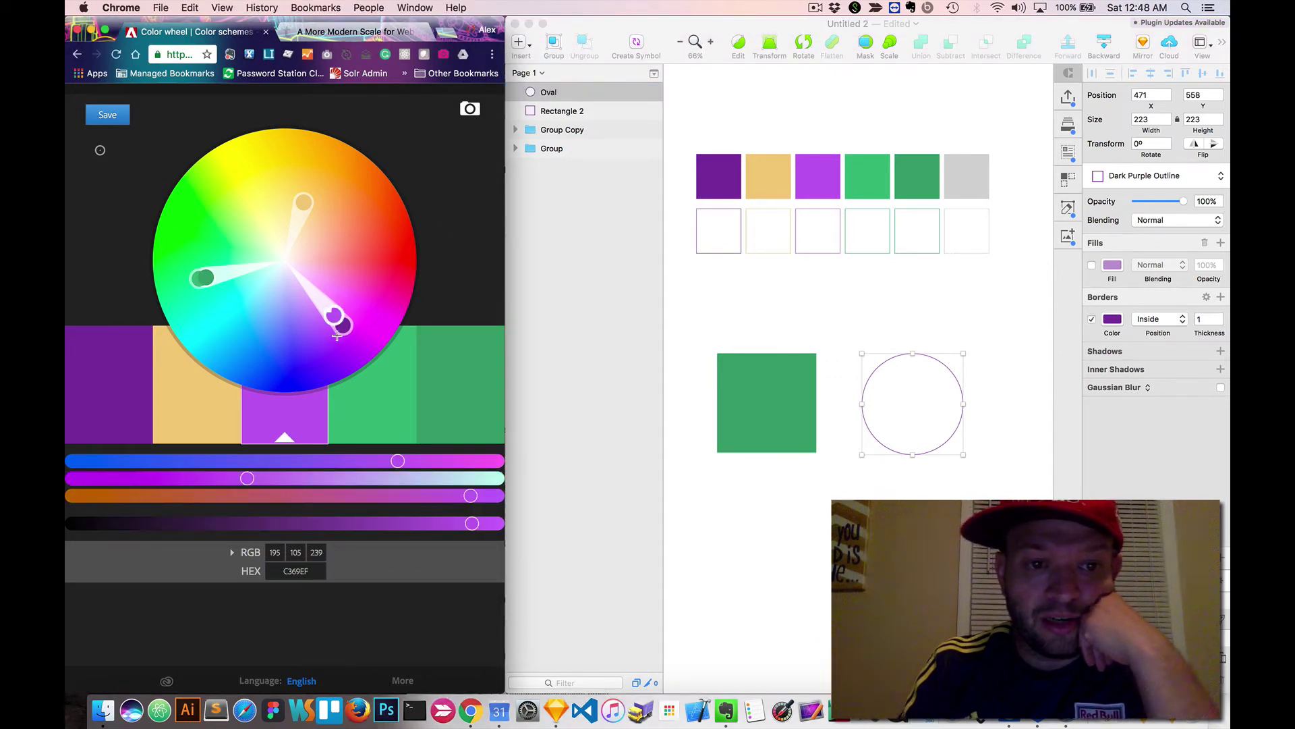
drag(337, 336, 284, 231)
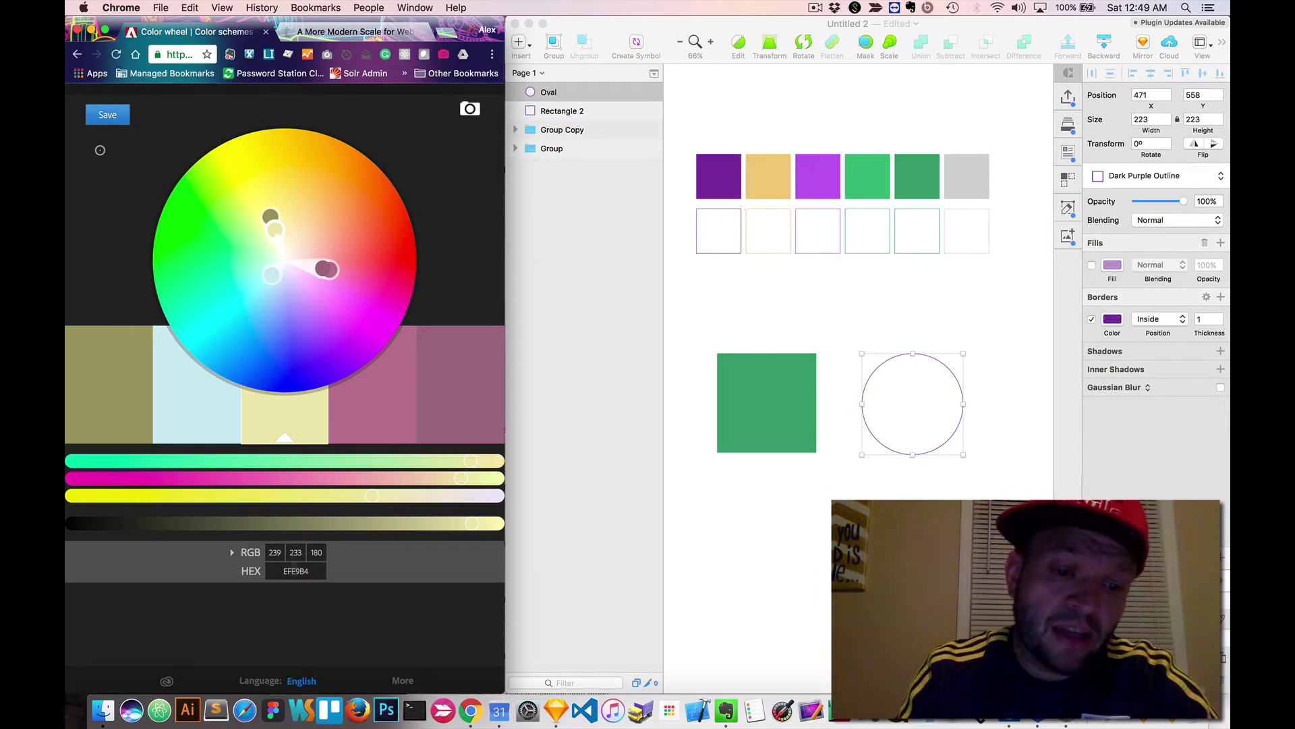
Copy the HEX value EFE9B4 into the light purple swatch's fill in Sketch and update the "Light Purple" shared style
click(296, 571)
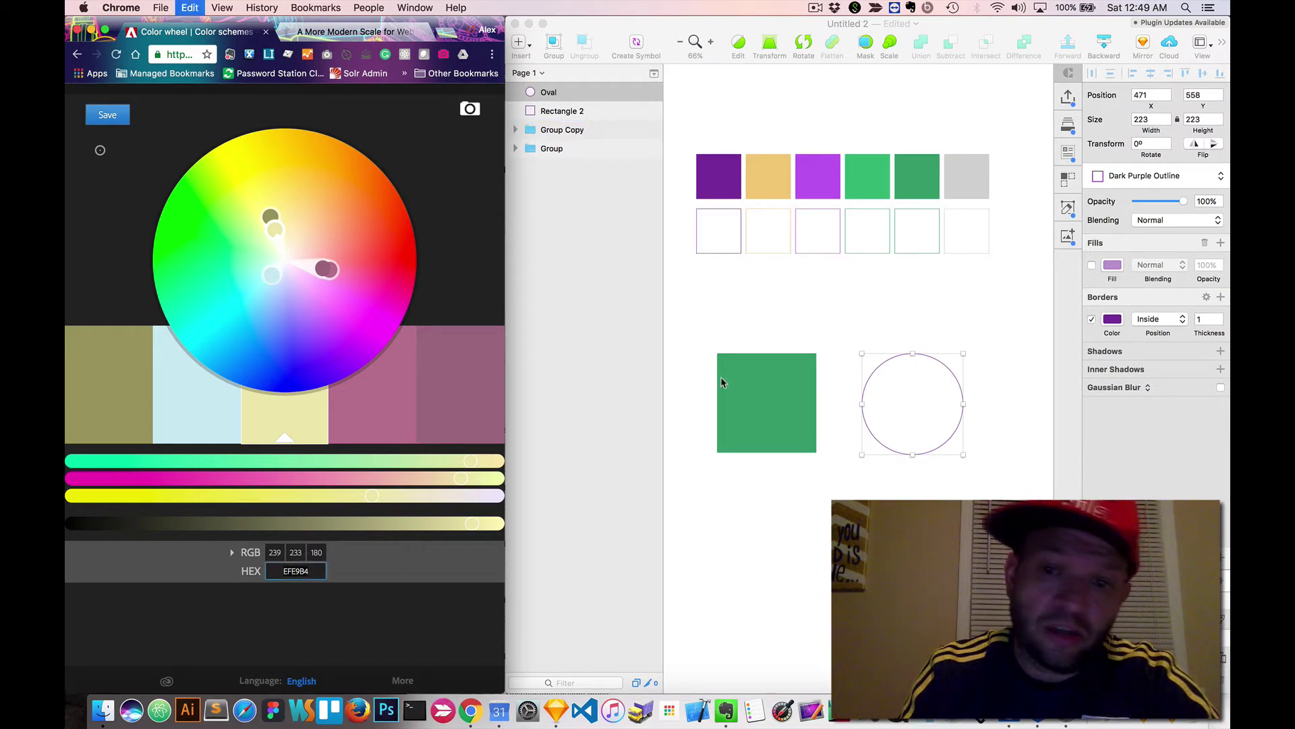
click(874, 182)
double_click(823, 177)
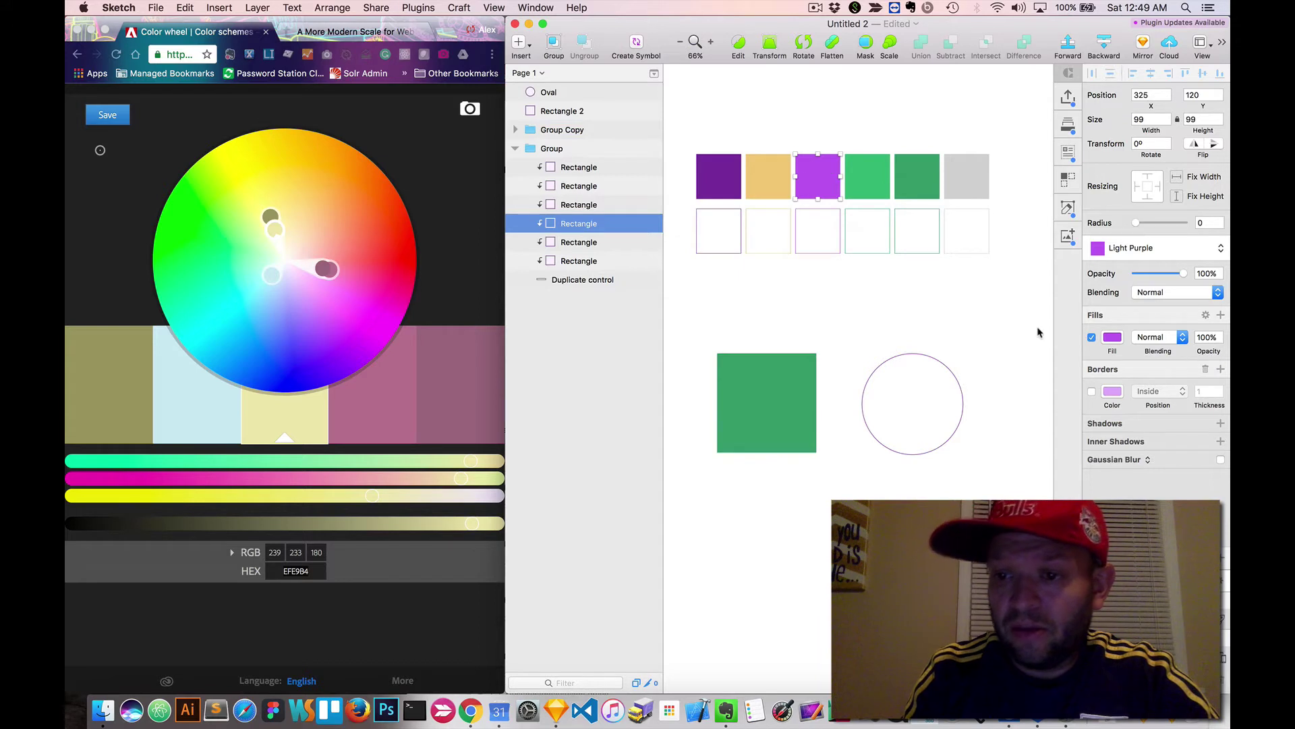
click(1118, 339)
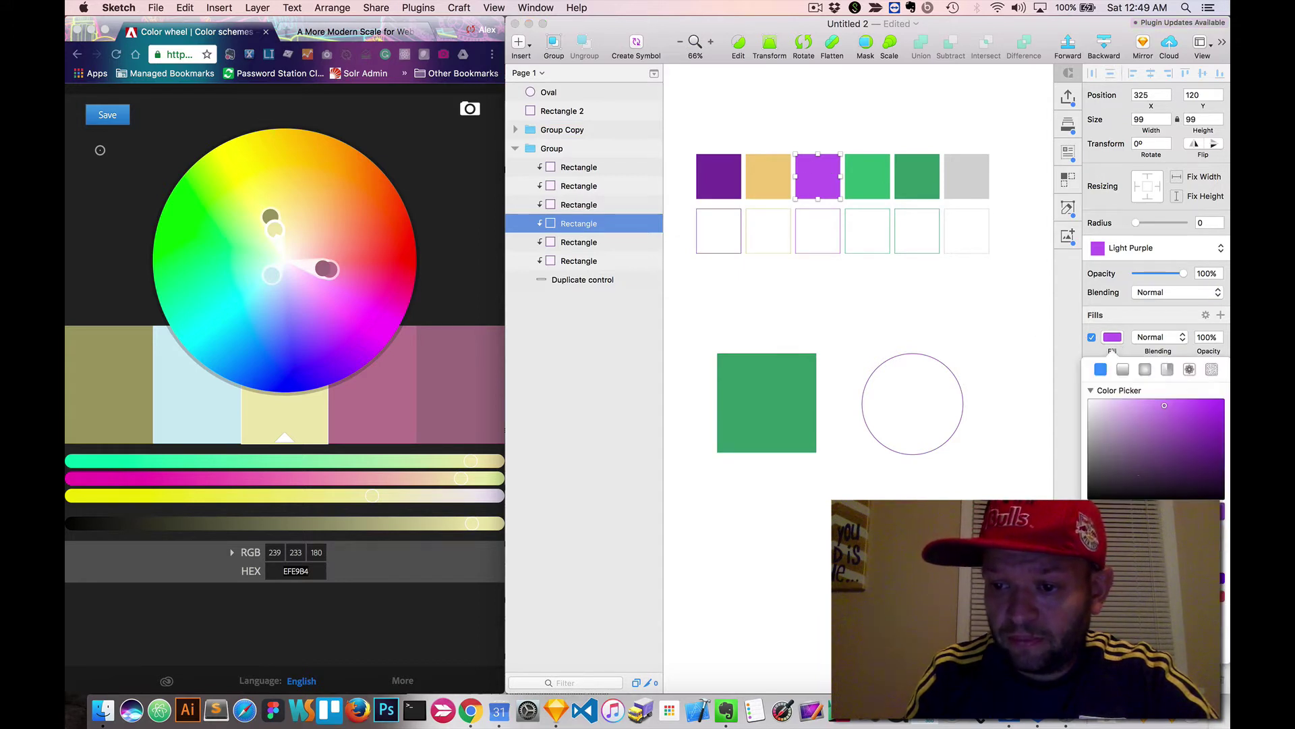
key(Return)
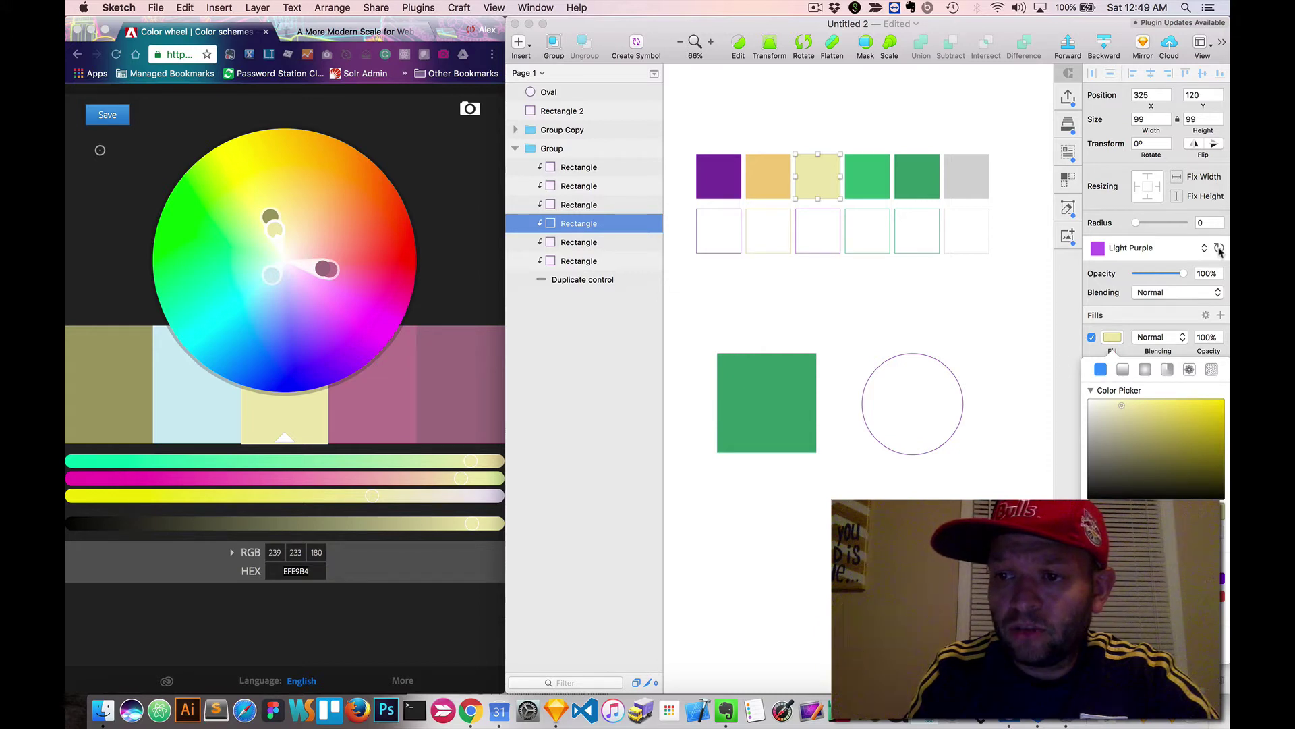
click(1220, 249)
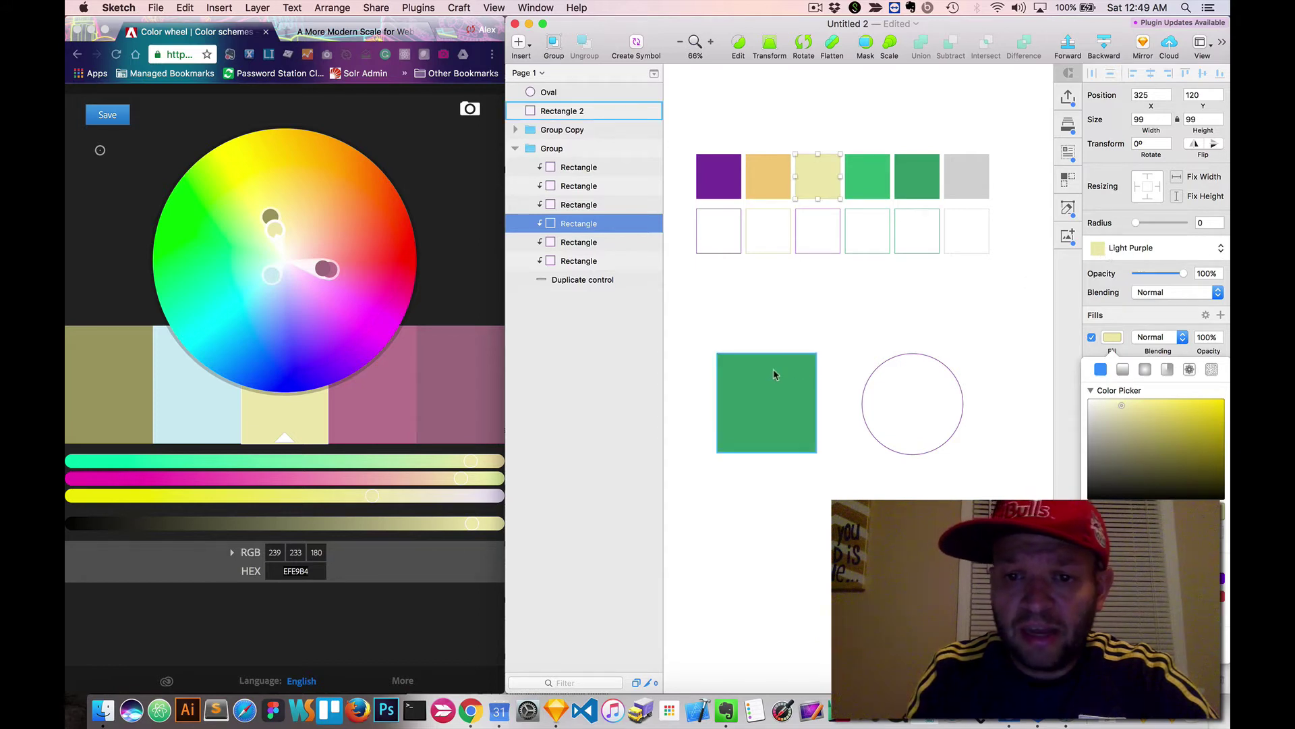
Copy the palette's mauve HEX value BC7B95 into the dark green swatch's fill and update the "Dark Green" shared style
click(389, 403)
click(388, 403)
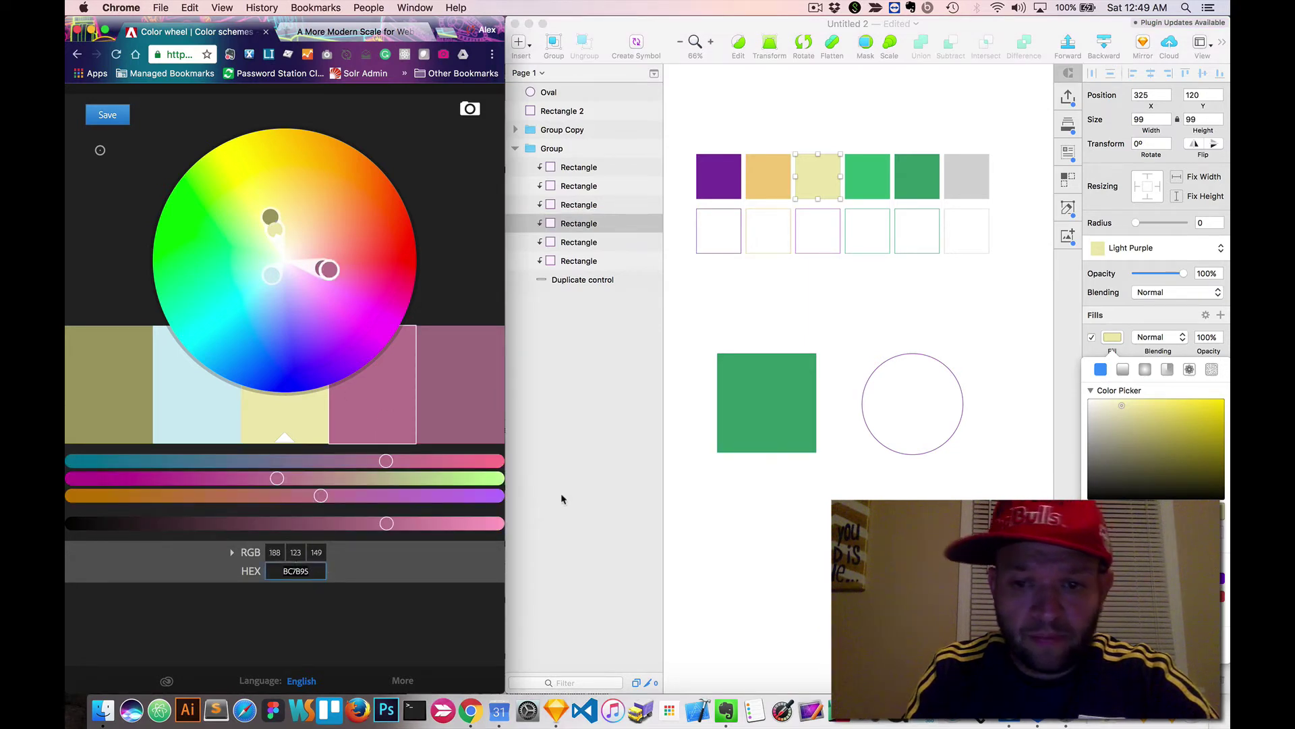
click(916, 175)
double_click(917, 175)
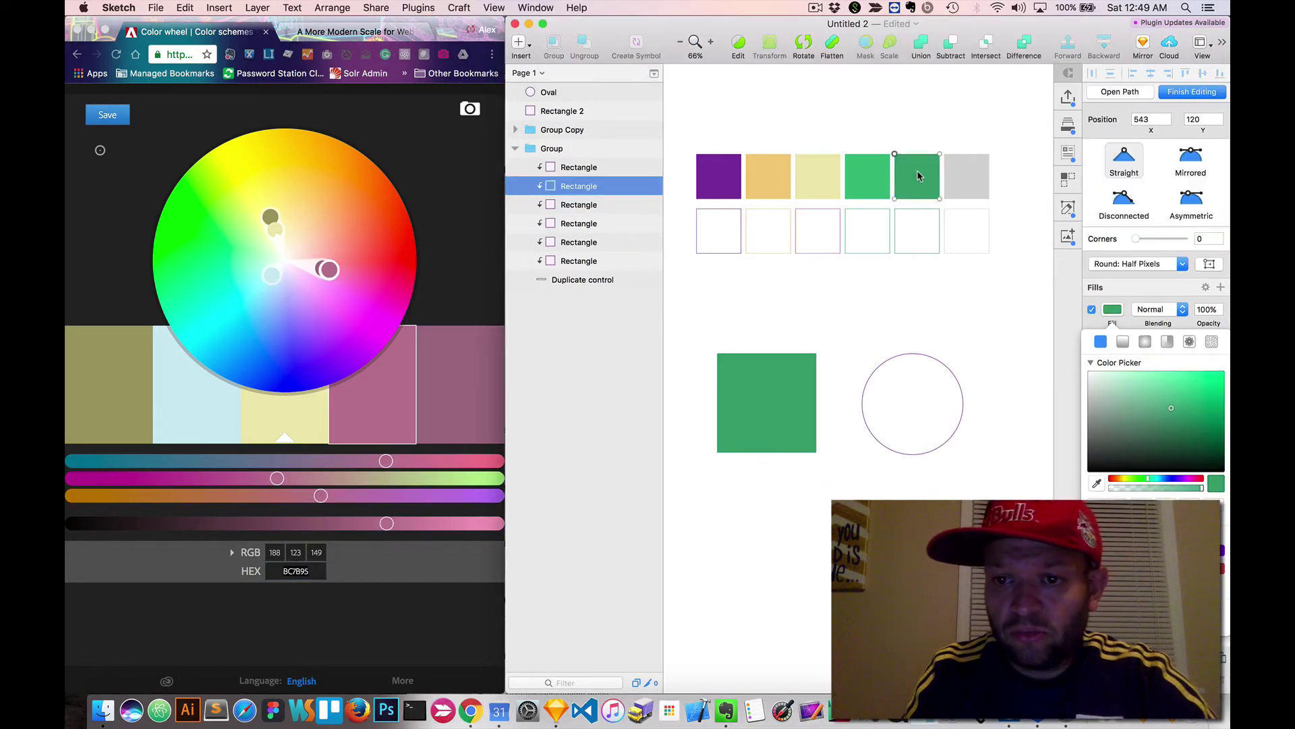
key(Escape)
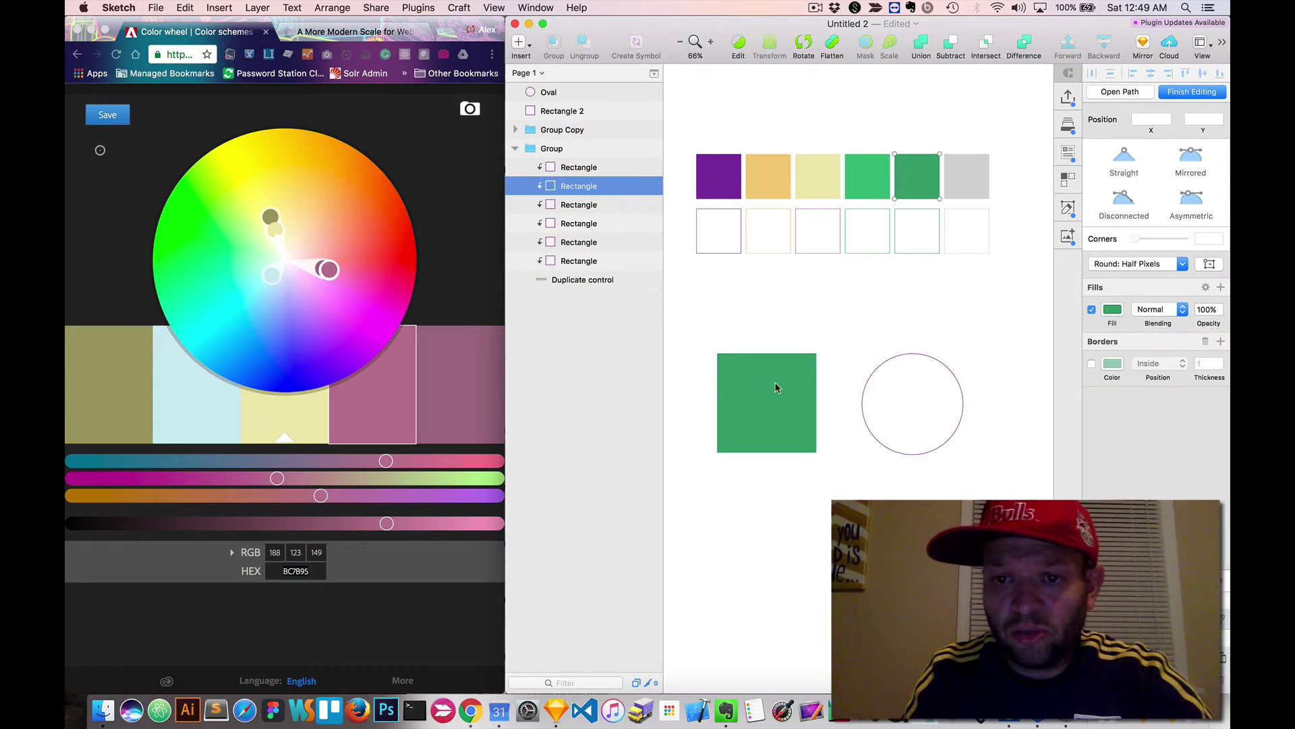
key(Escape)
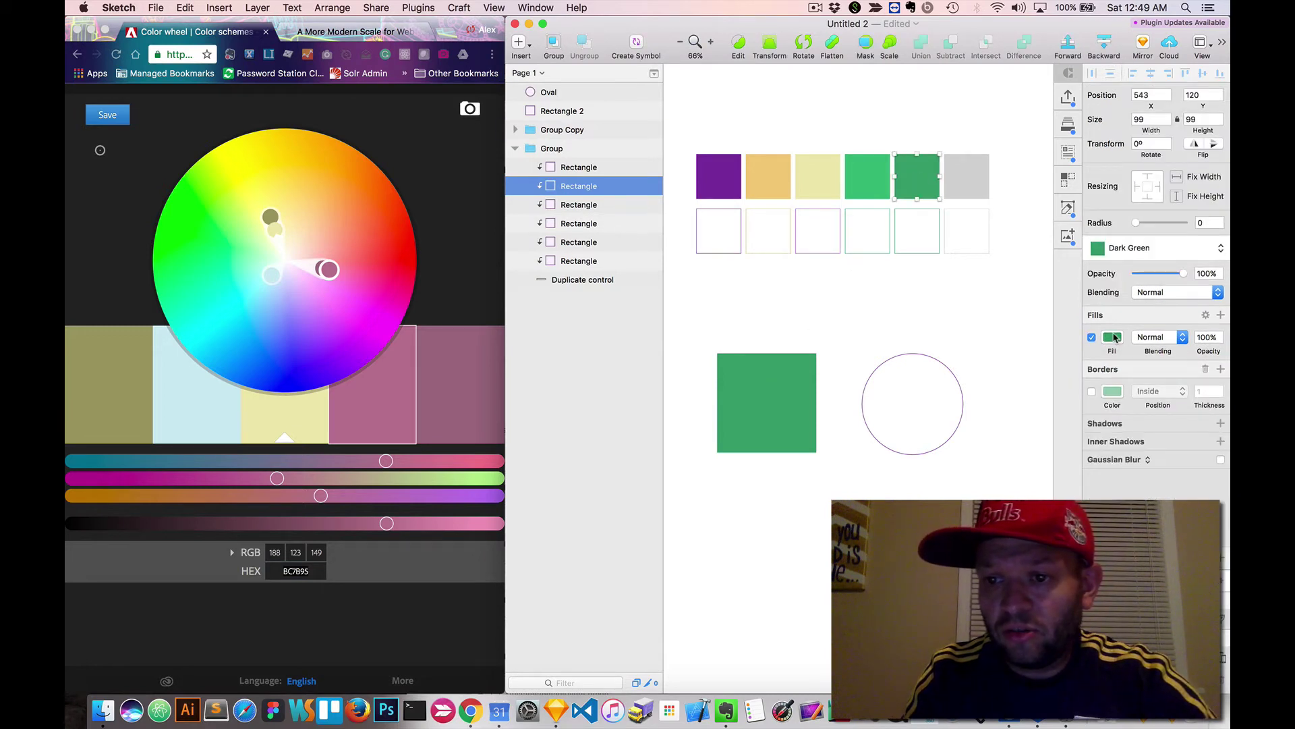
click(1112, 337)
key(Return)
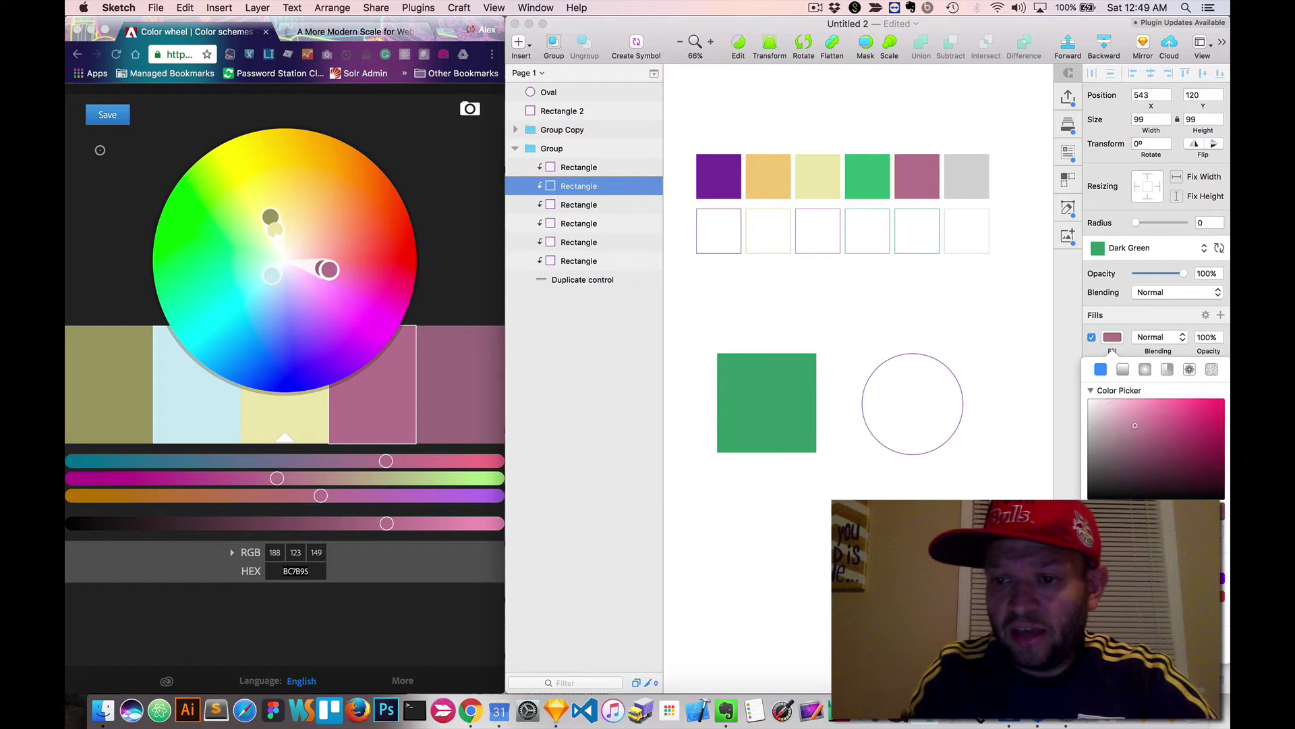
click(1220, 248)
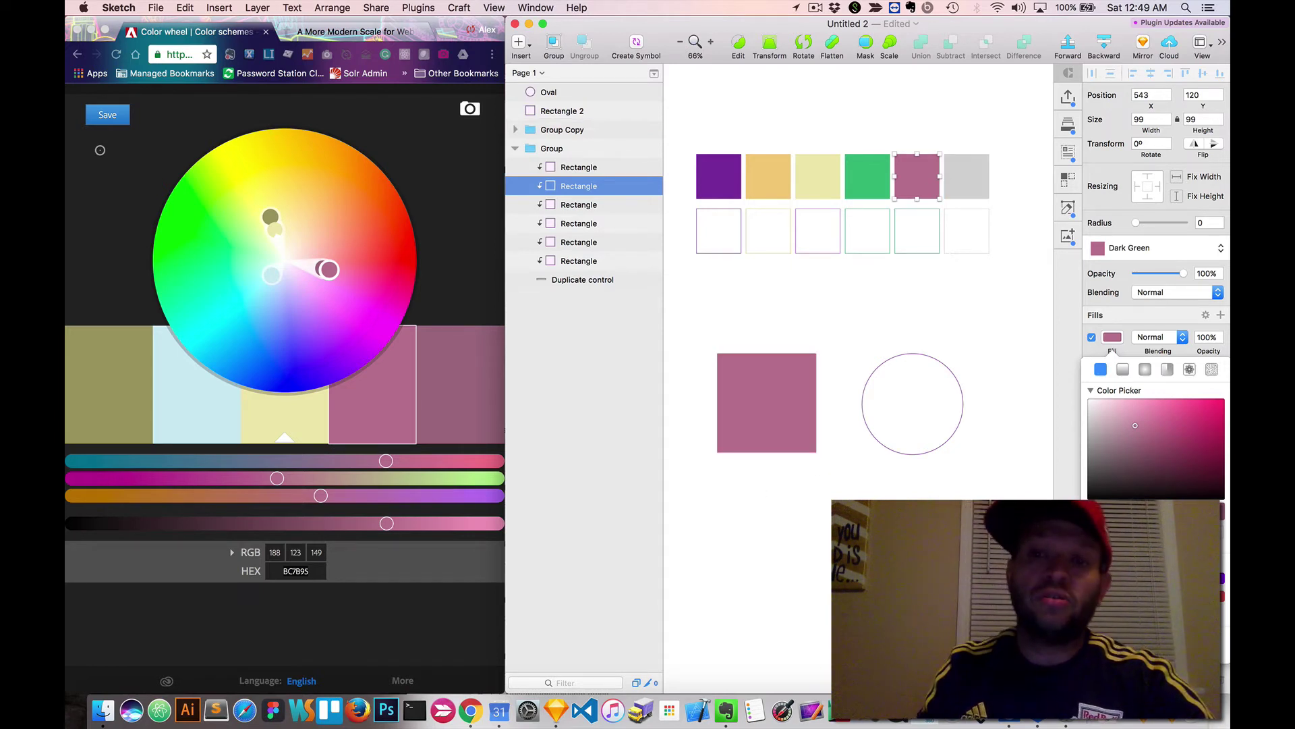
Undo the fill and shared style changes on the "Dark Green" and "Light Purple" swatches
key(super+z)
key(super+z)
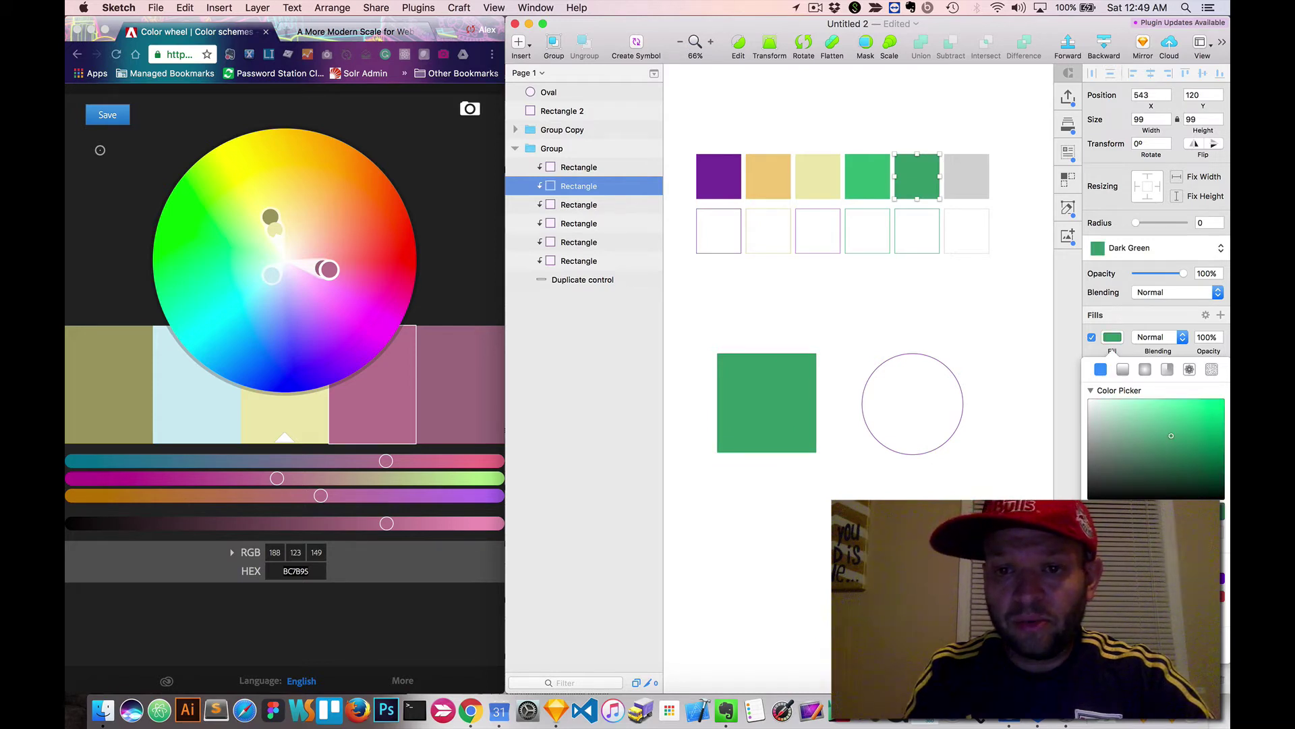
key(super+z)
key(super+z)
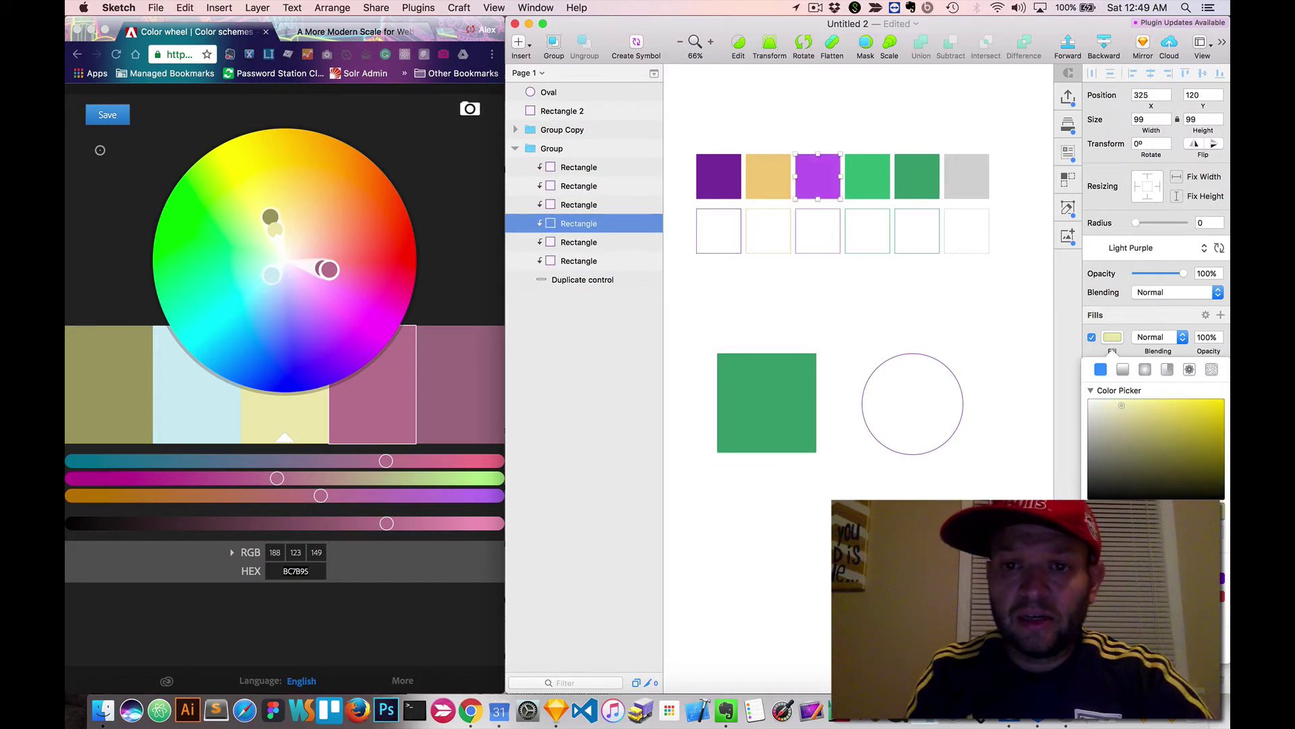
Delete the large green square and the outlined circle below the swatches
click(931, 398)
click(1002, 321)
drag(921, 497, 694, 328)
key(Delete)
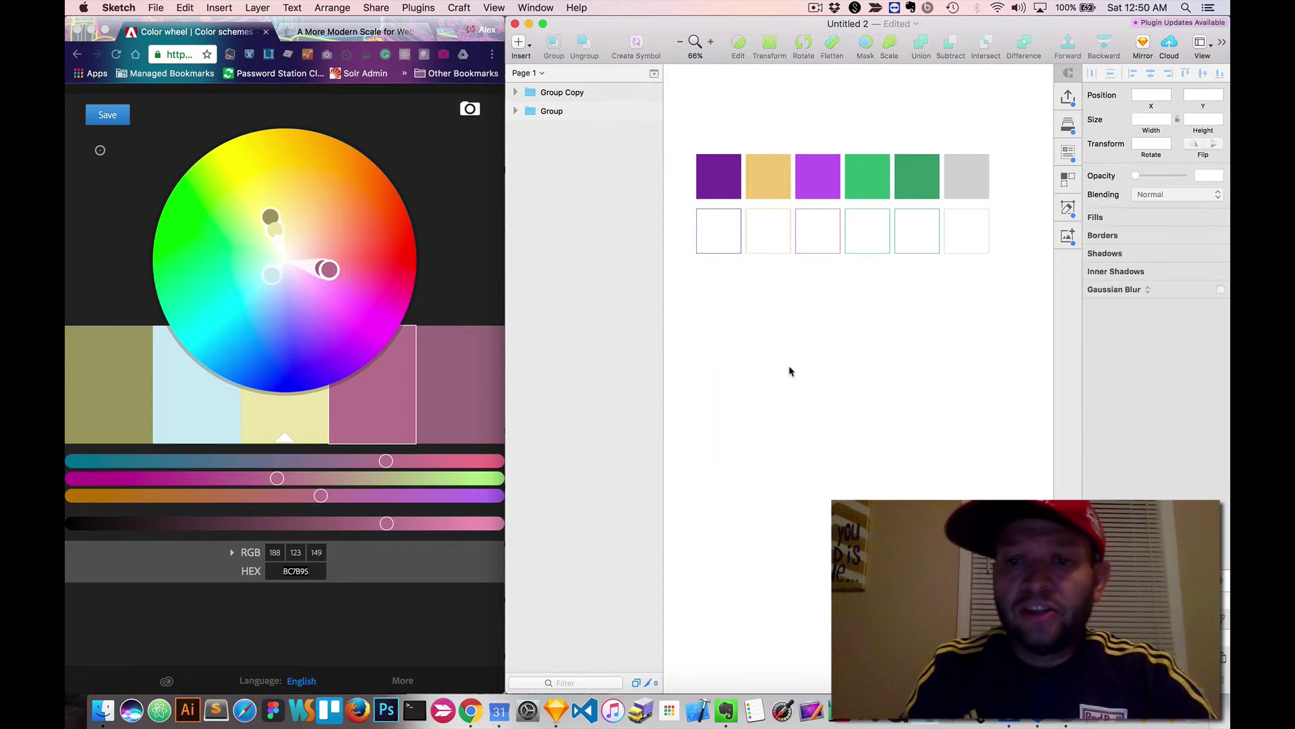
Add a text layer reading "Header 1" in the empty canvas area below the outlined swatches
scroll(789, 370, down, 1)
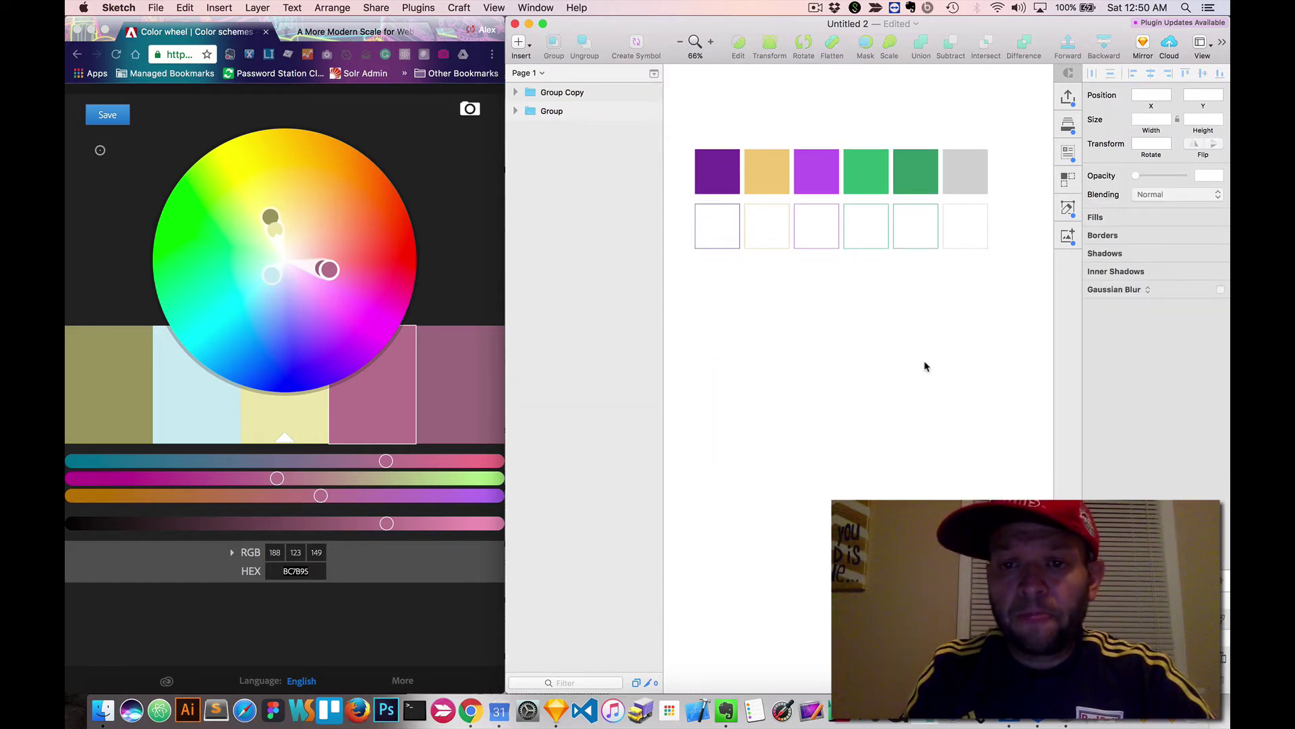
scroll(925, 367, down, 2)
scroll(925, 367, down, 2)
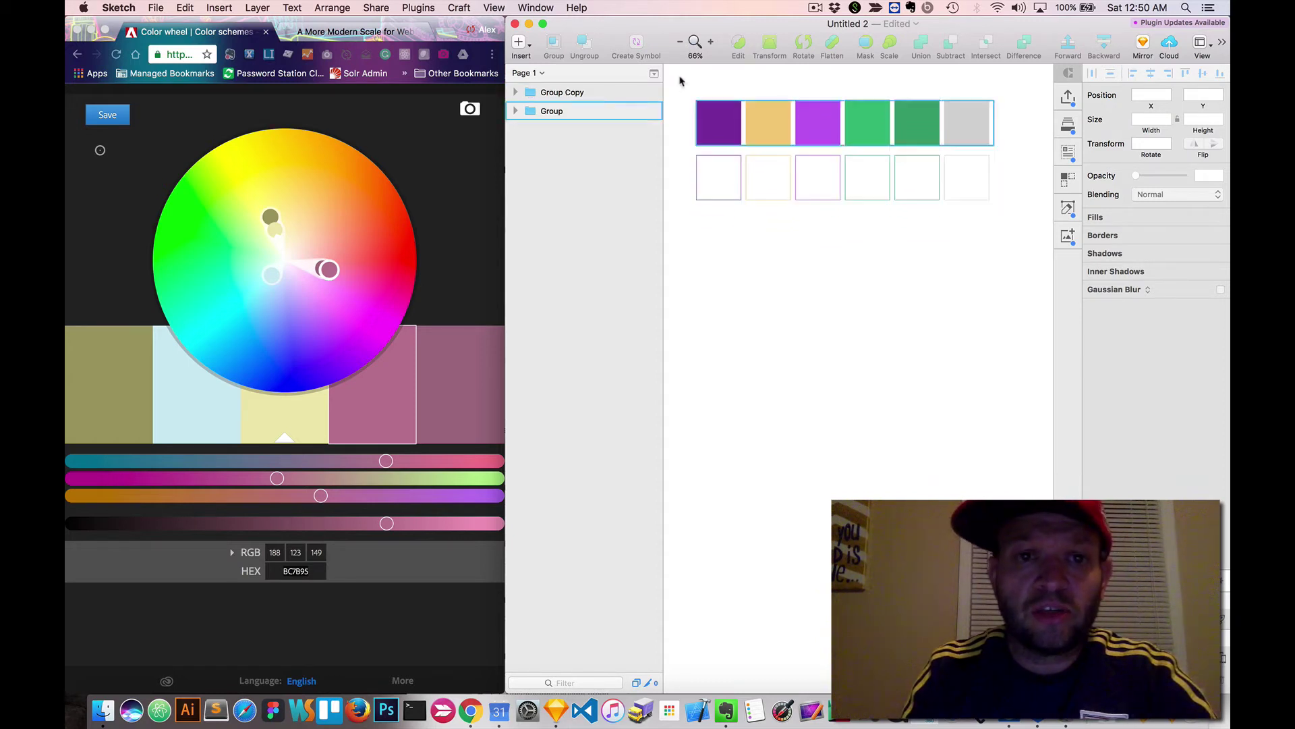
click(519, 43)
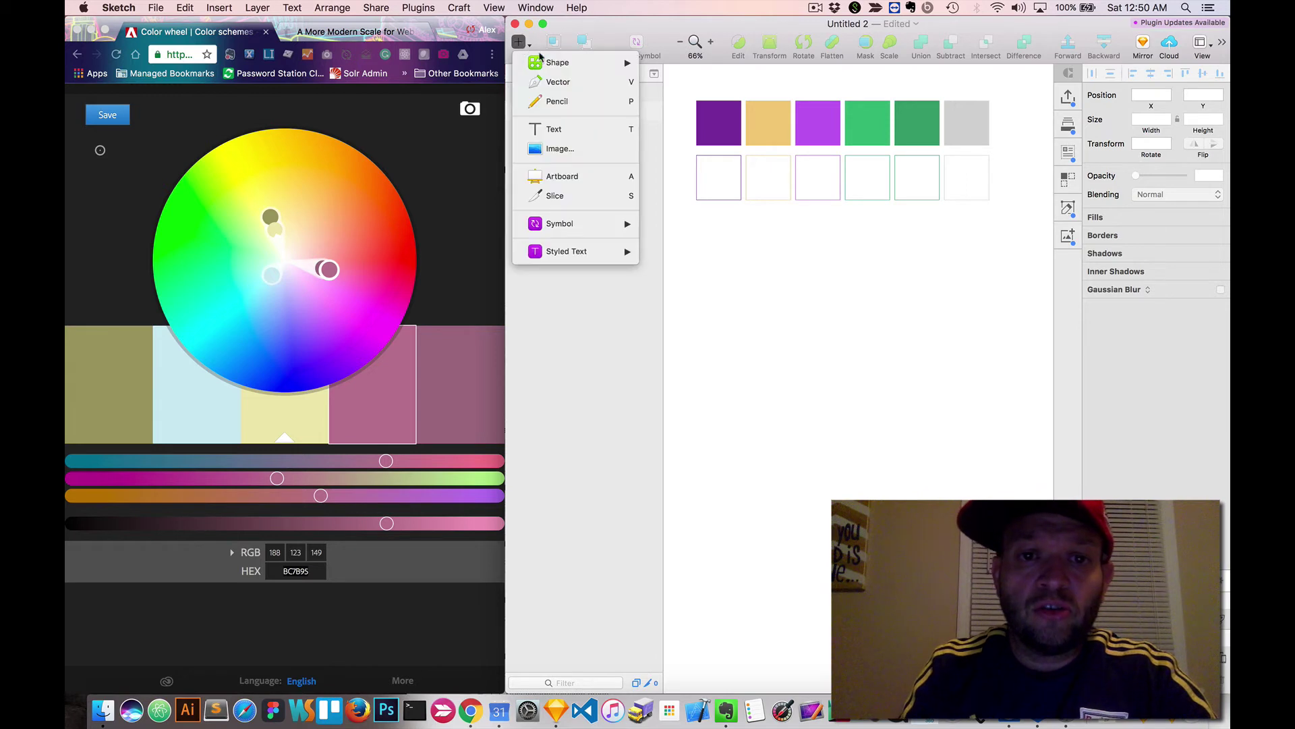
click(597, 130)
click(729, 249)
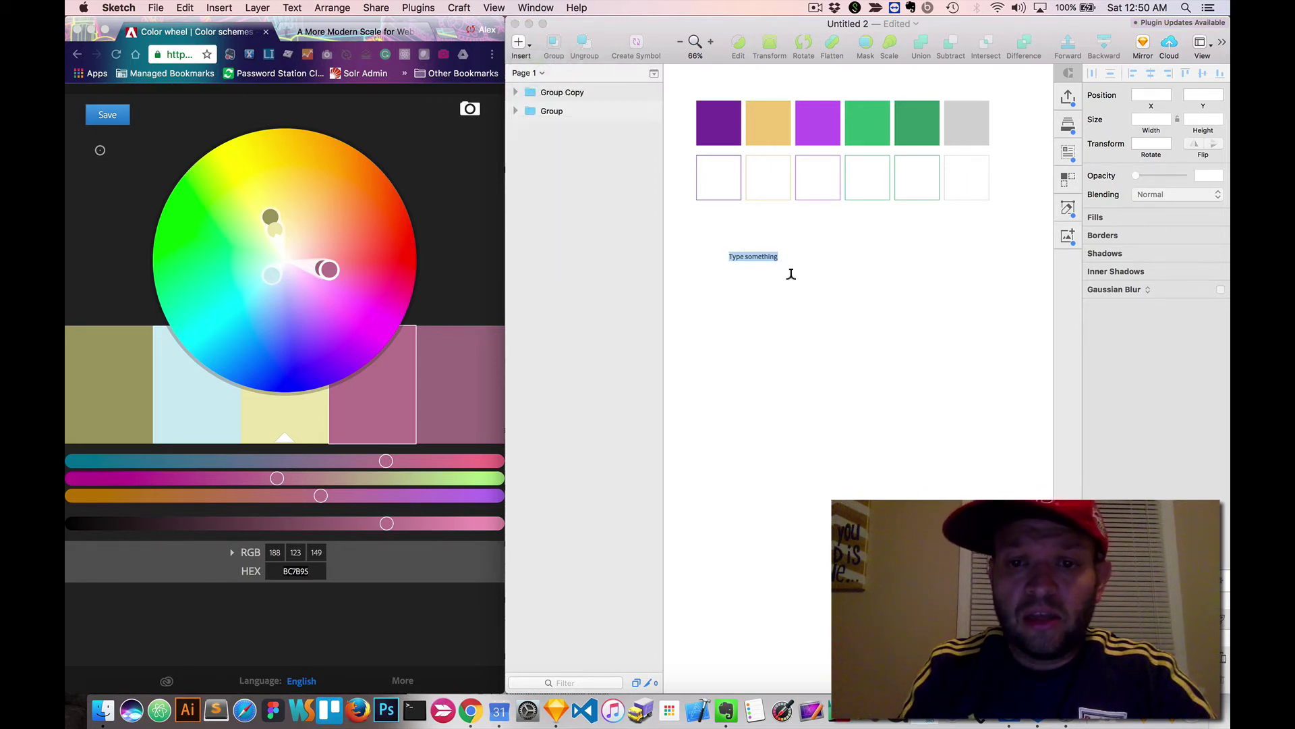
text(Header 1)
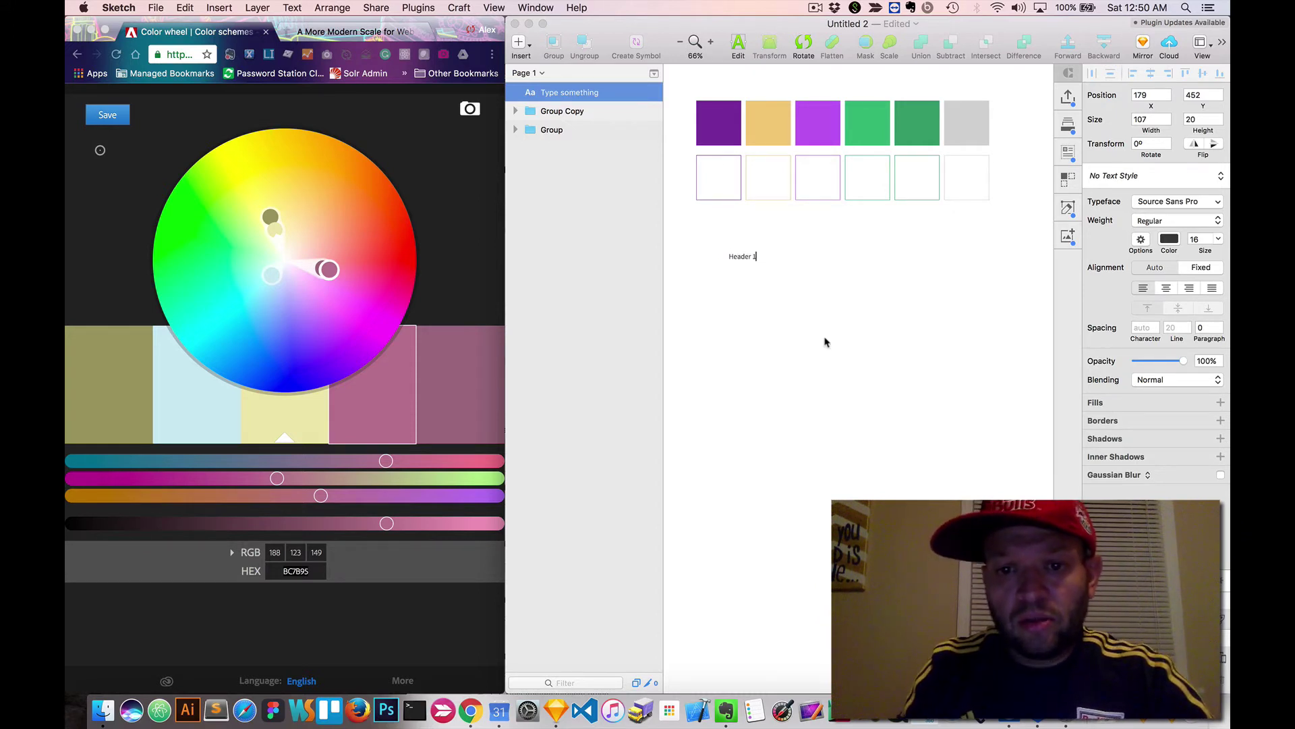
key(Escape)
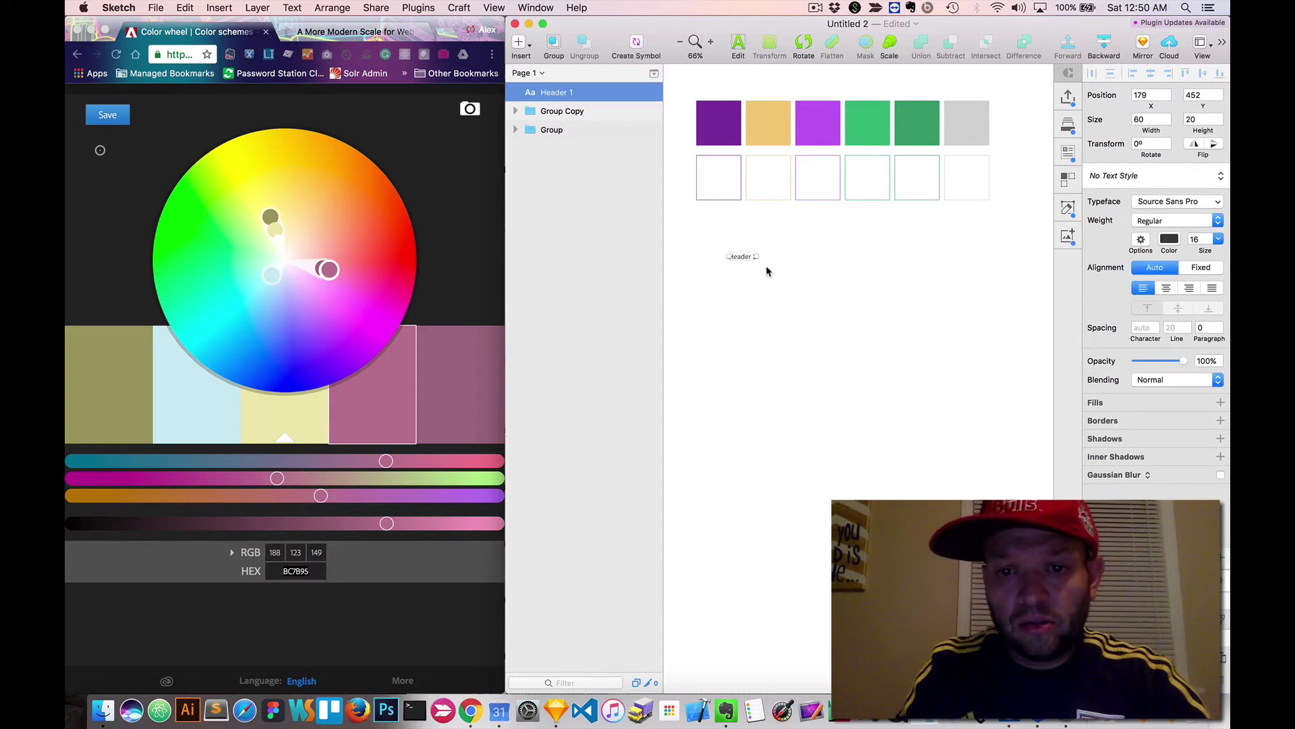
Duplicate the "Header 1" text five times in a vertical column below the original
drag(743, 257, 742, 357)
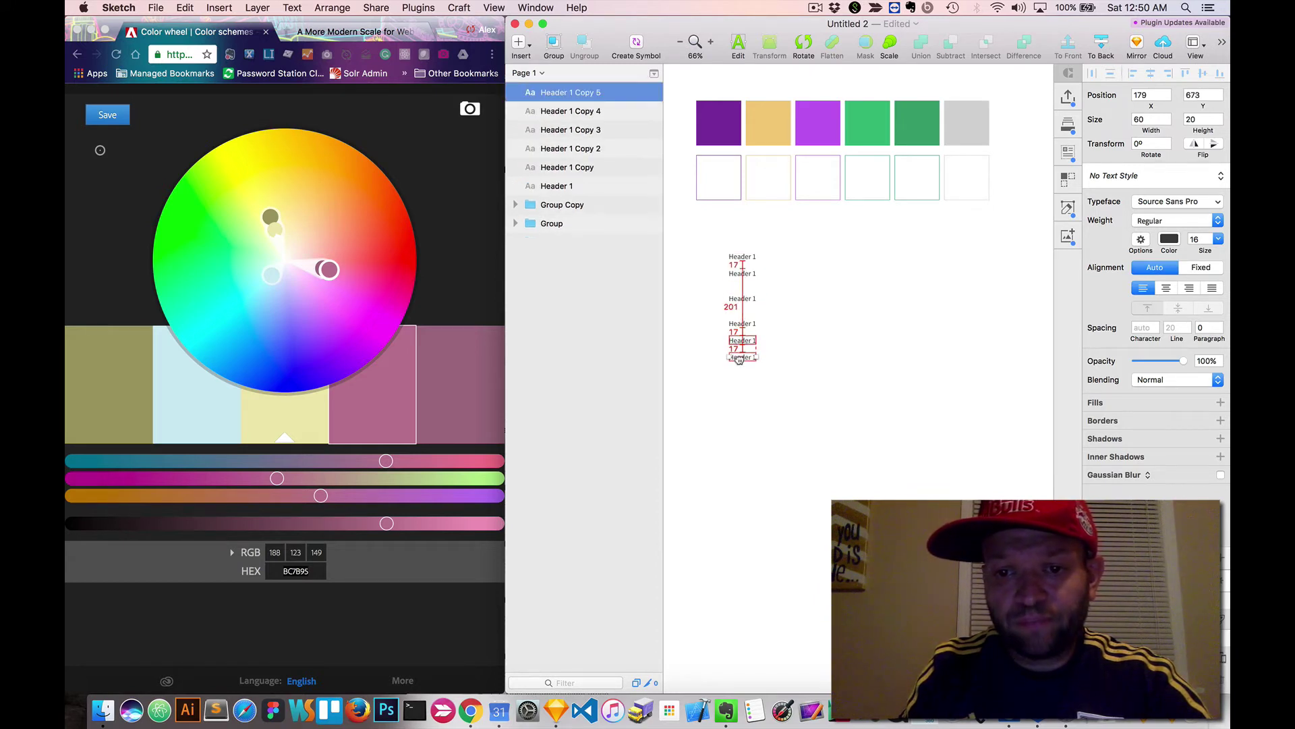
click(862, 358)
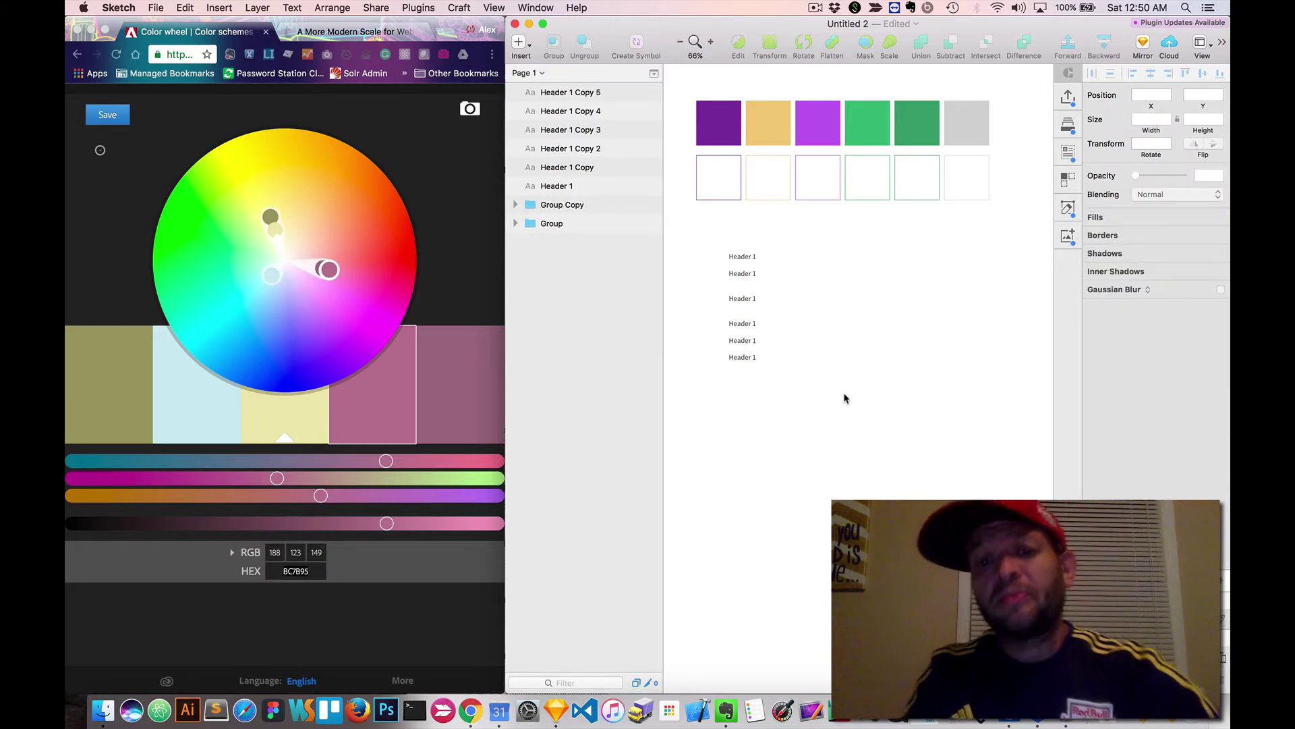
drag(714, 247, 770, 379)
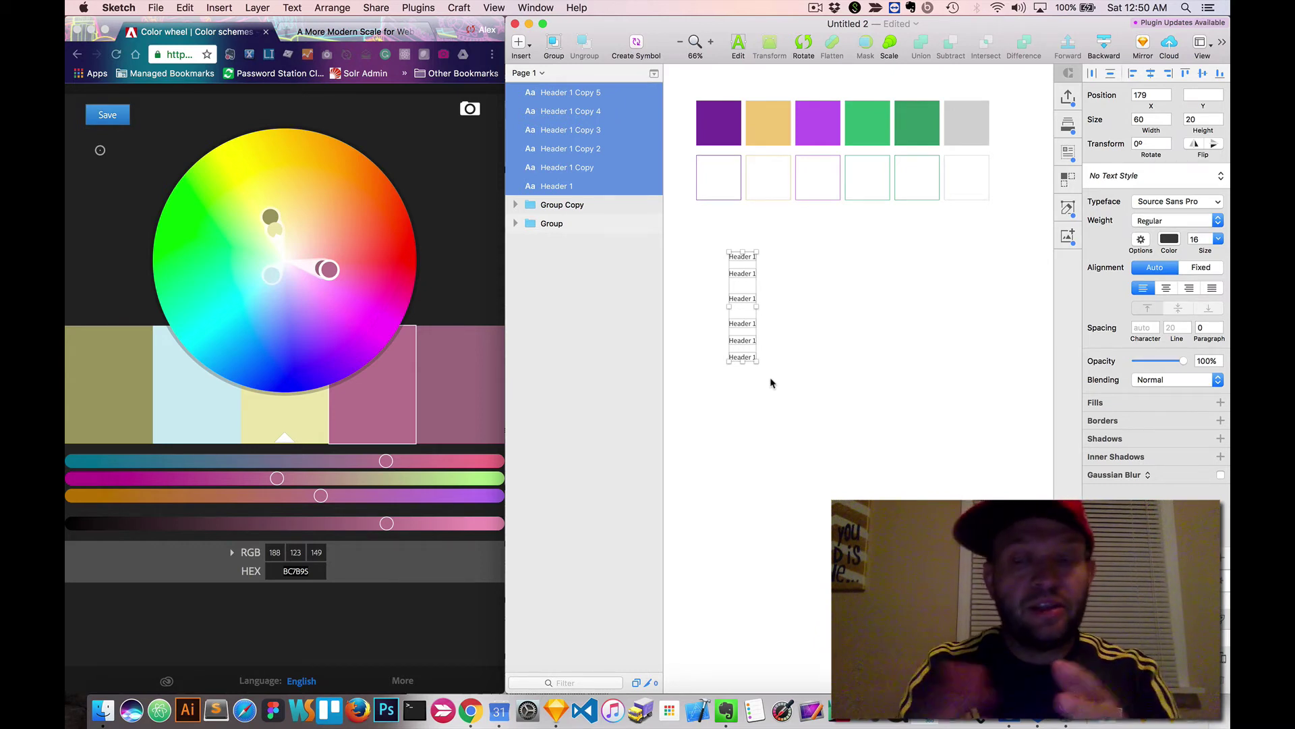
click(823, 364)
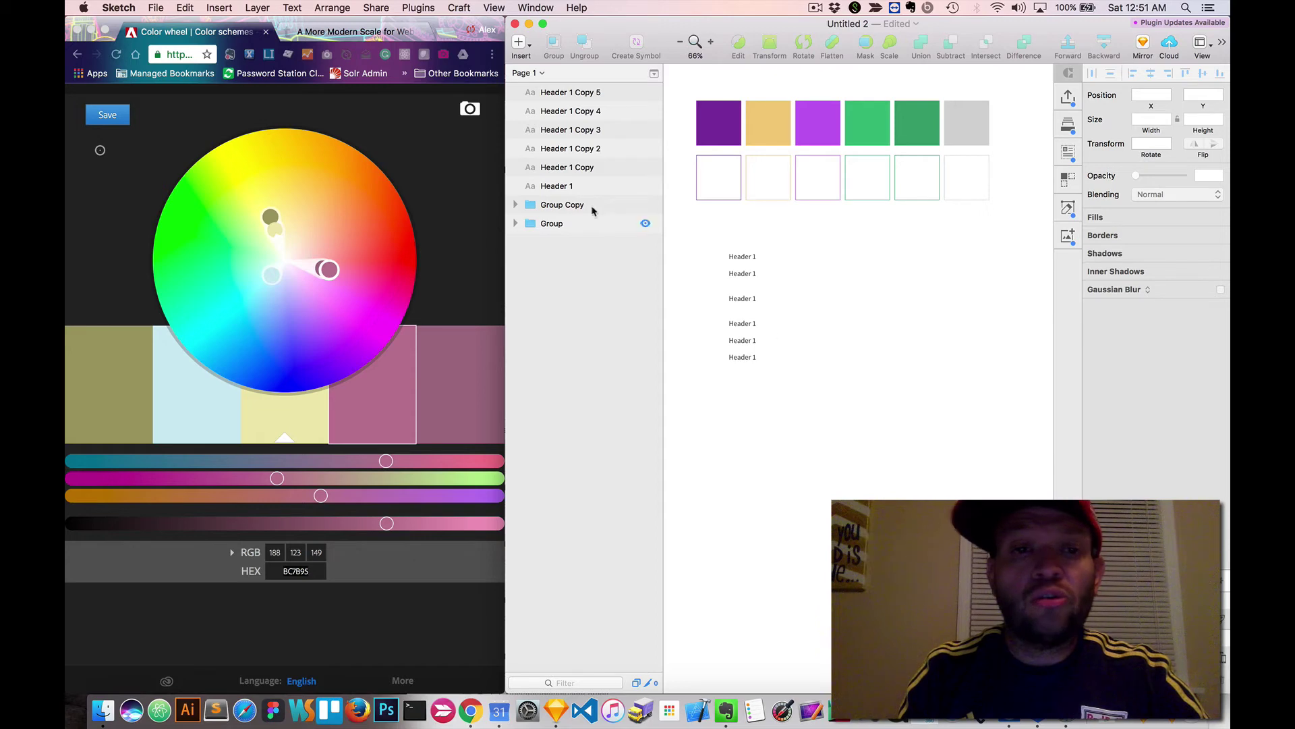
drag(729, 294, 766, 390)
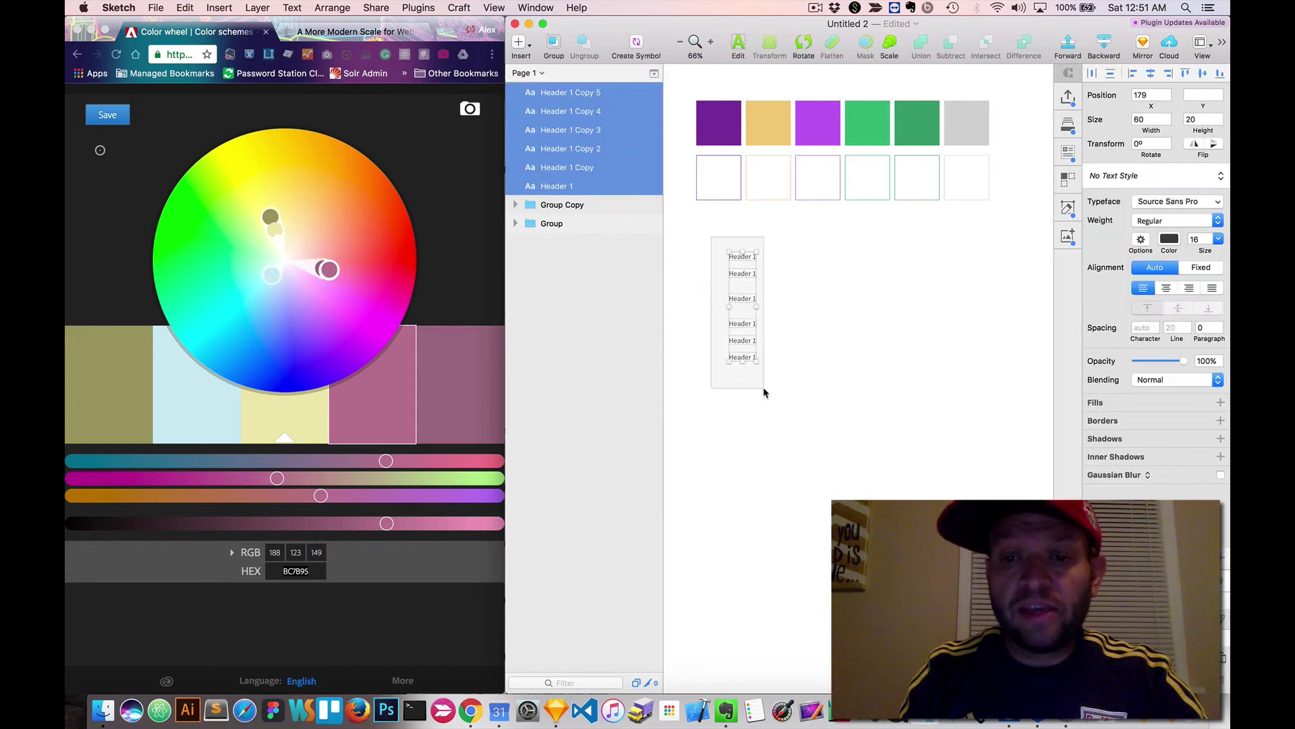
click(812, 414)
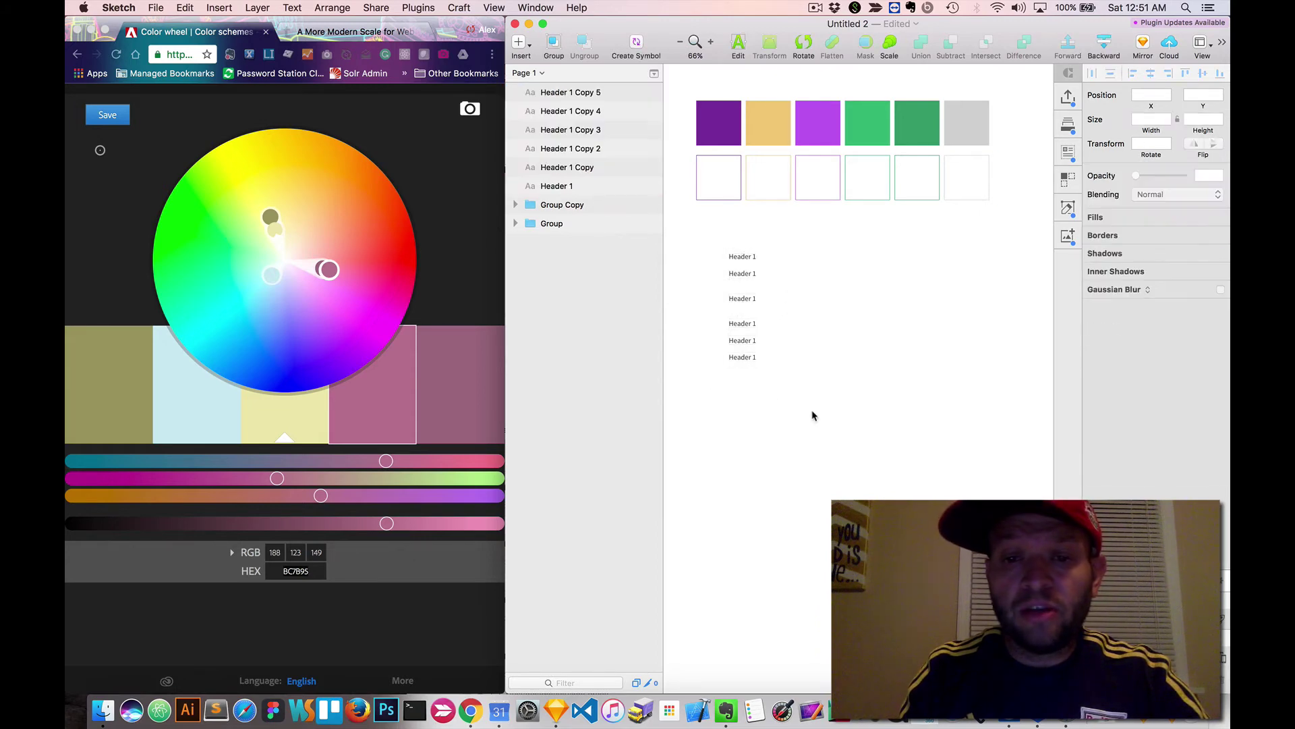
Switch to the web typography scale article in Chrome and examine its recommended body and heading font sizes and line heights
click(336, 34)
scroll(386, 135, up, 1)
scroll(388, 139, up, 15)
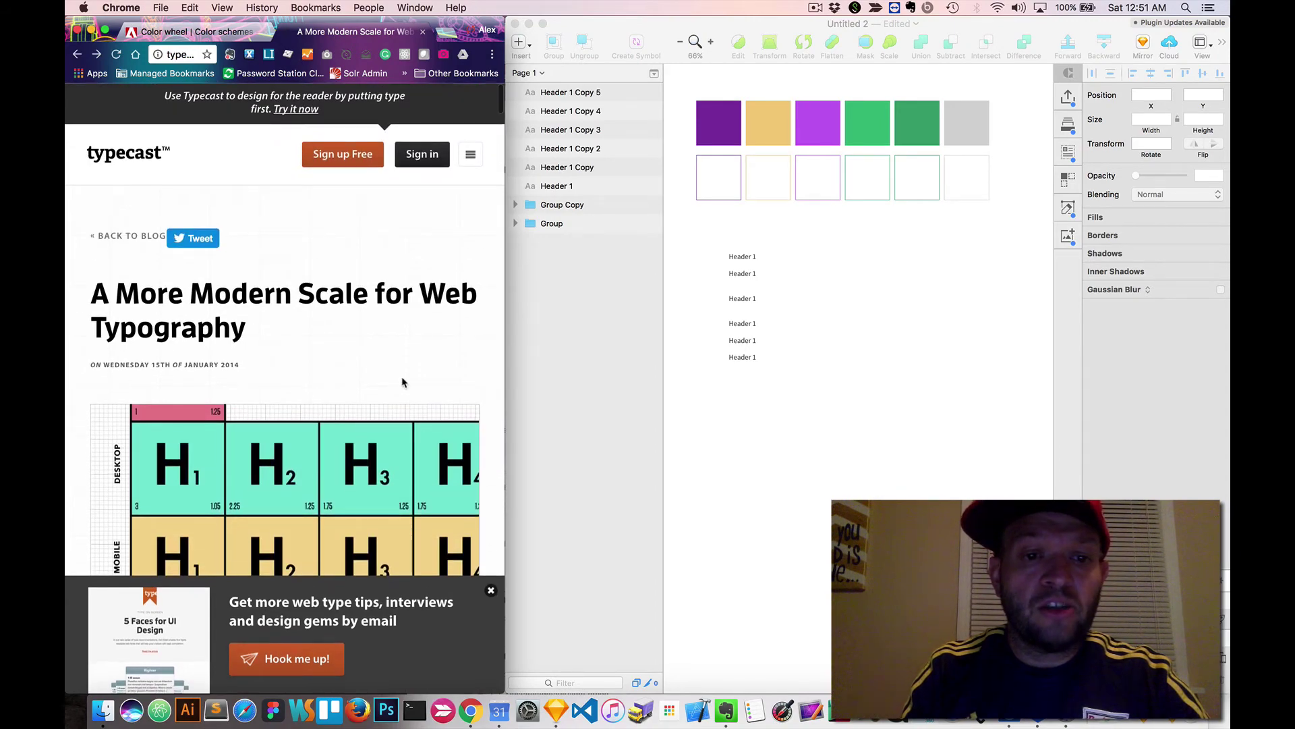
scroll(403, 383, down, 5)
scroll(403, 383, down, 8)
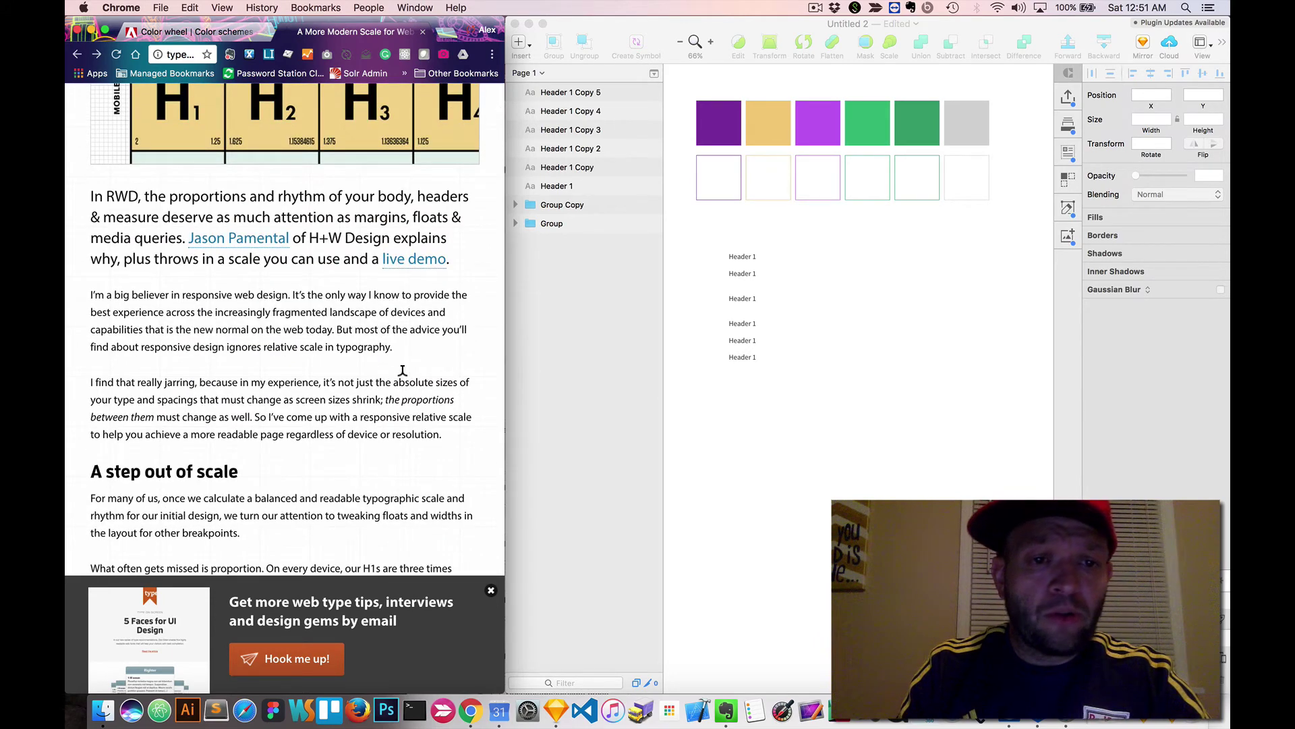
scroll(403, 370, down, 10)
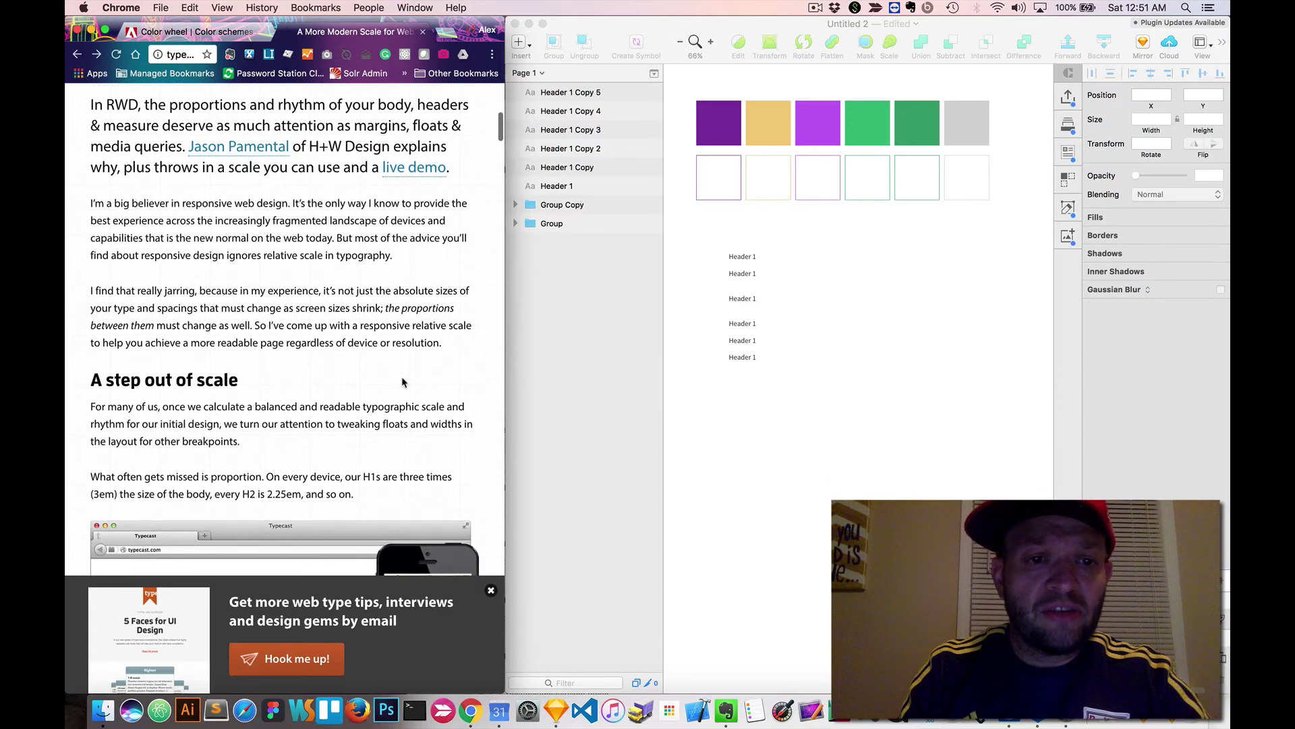
scroll(403, 382, down, 4)
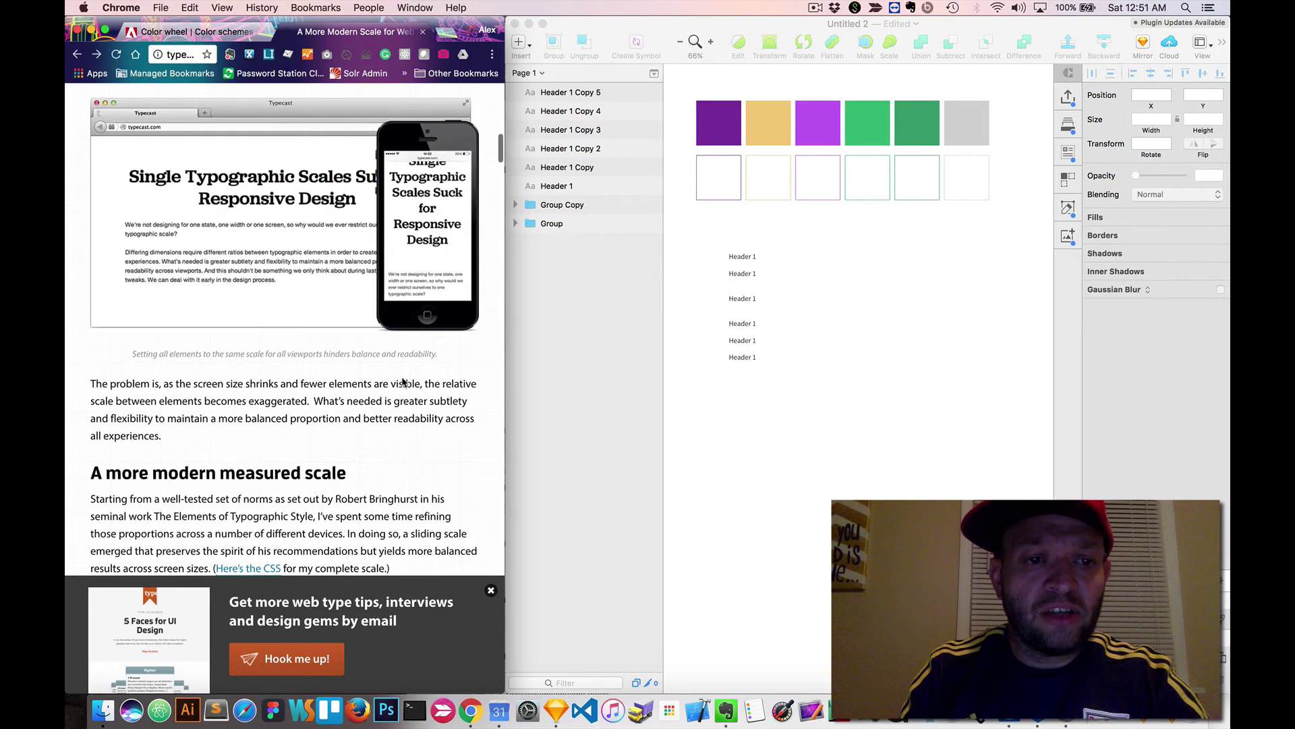
scroll(402, 381, down, 10)
scroll(402, 382, up, 10)
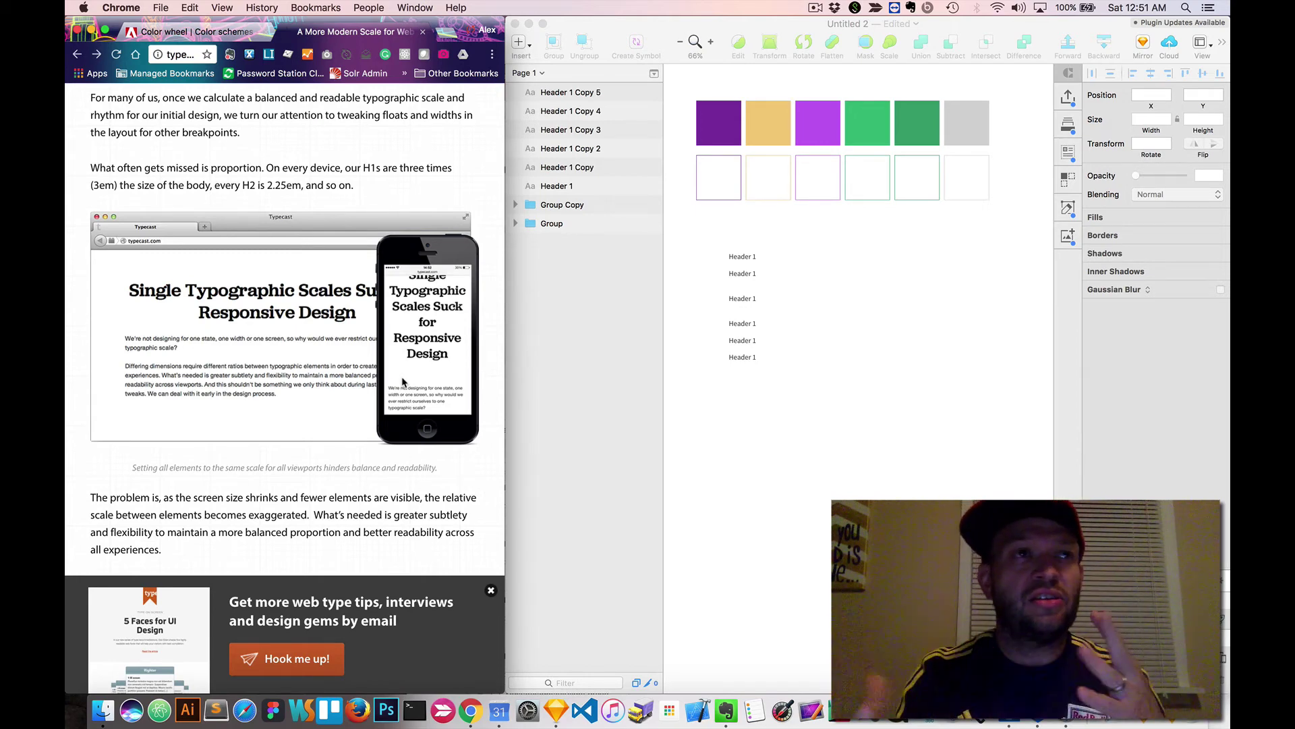
scroll(402, 382, down, 10)
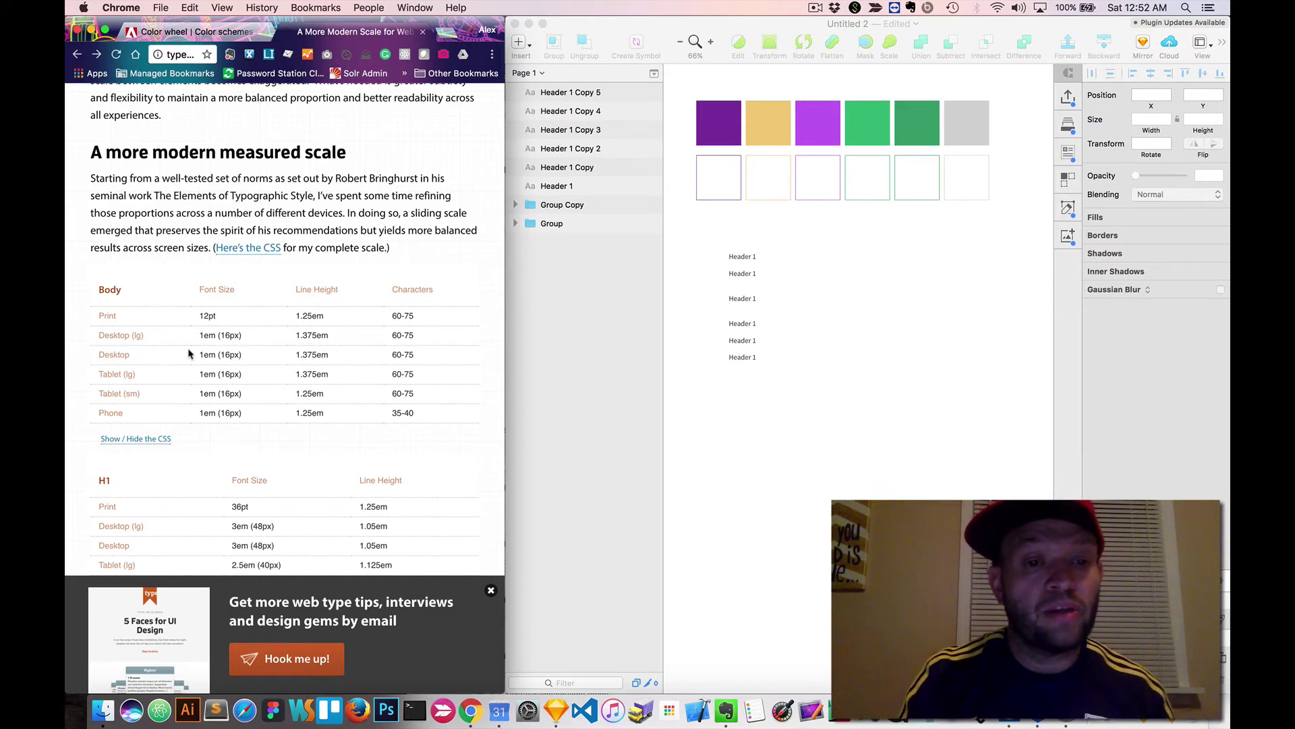
Switch back to Sketch and change the second text line in the column to "Header 2"
scroll(240, 386, down, 3)
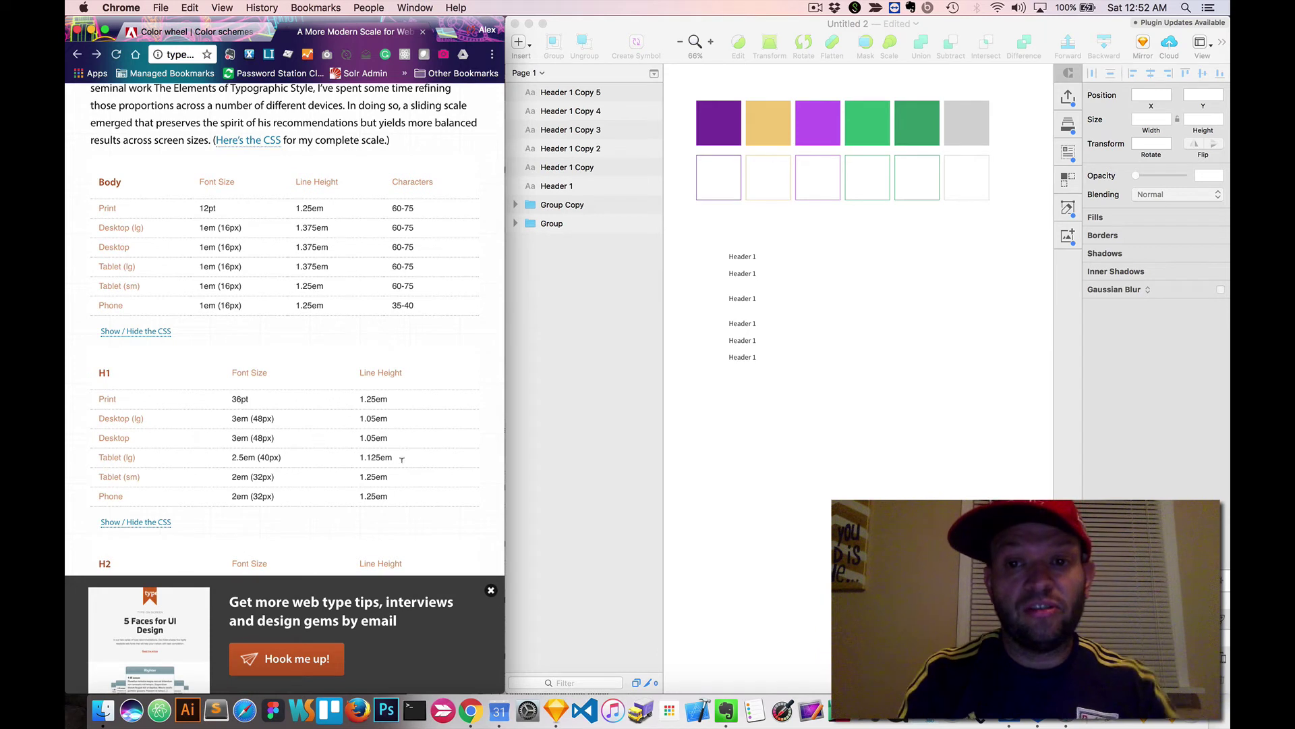
click(812, 367)
click(751, 257)
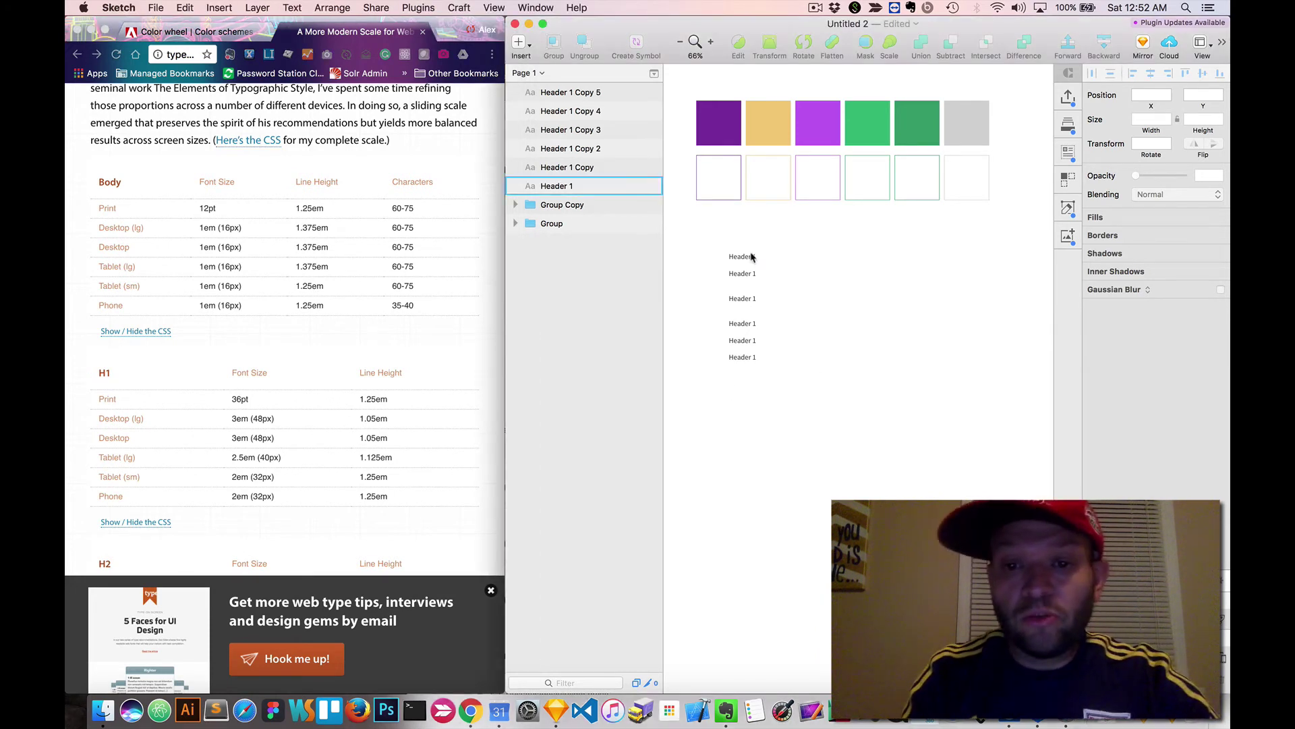
click(752, 257)
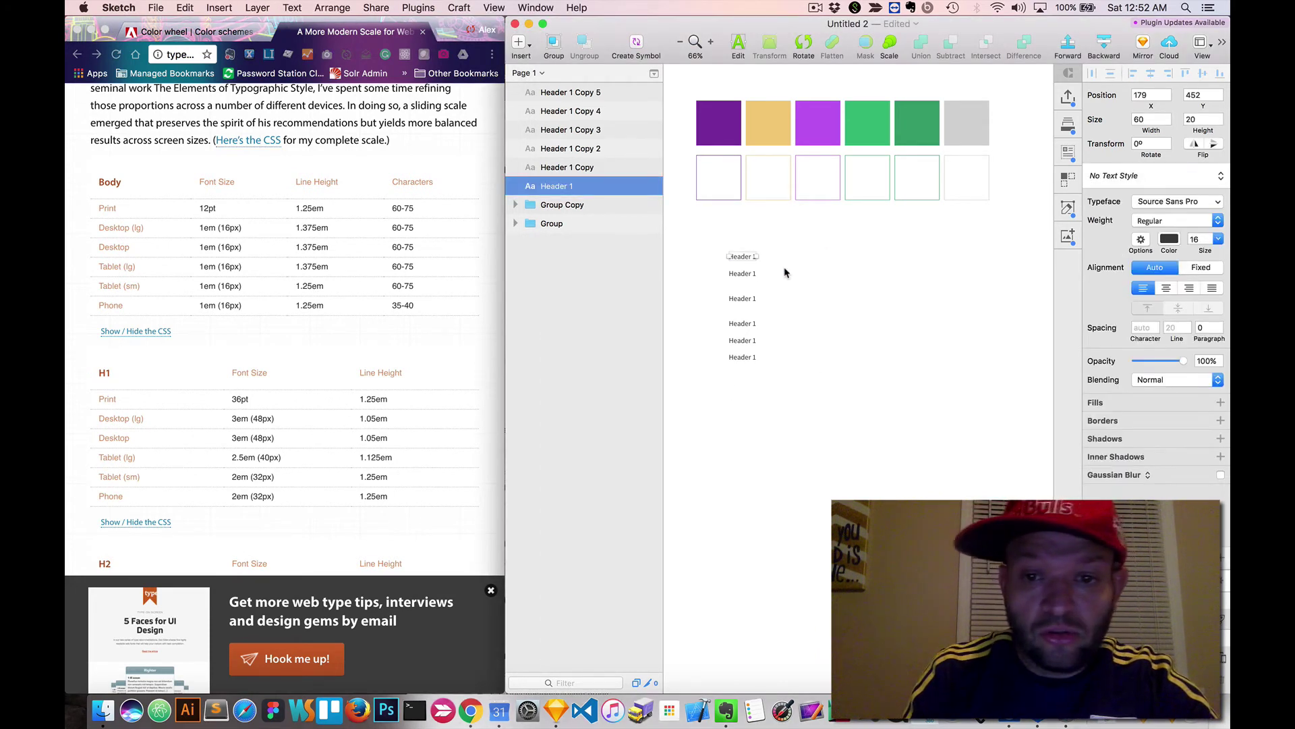
double_click(741, 273)
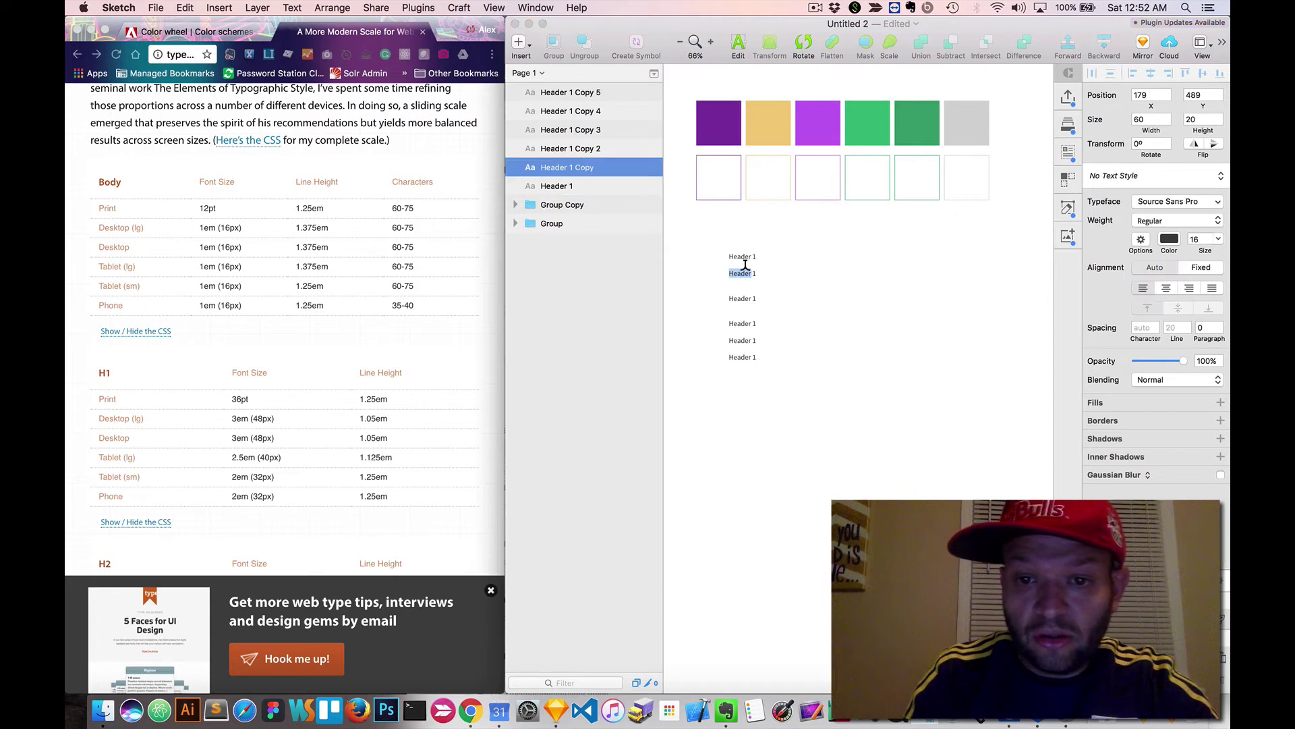
click(754, 273)
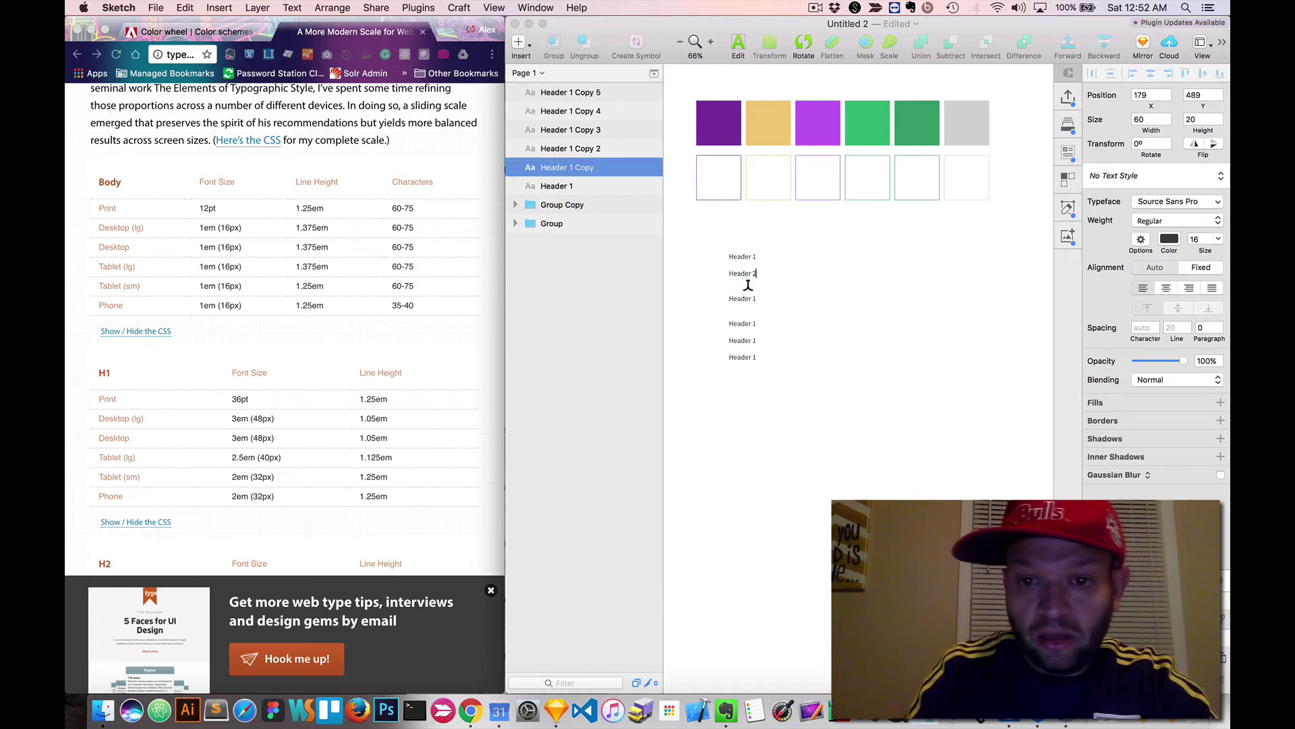
text(2)
Change the third and fourth text lines in the column to "Header 3" and "Header 4"
double_click(741, 298)
click(751, 299)
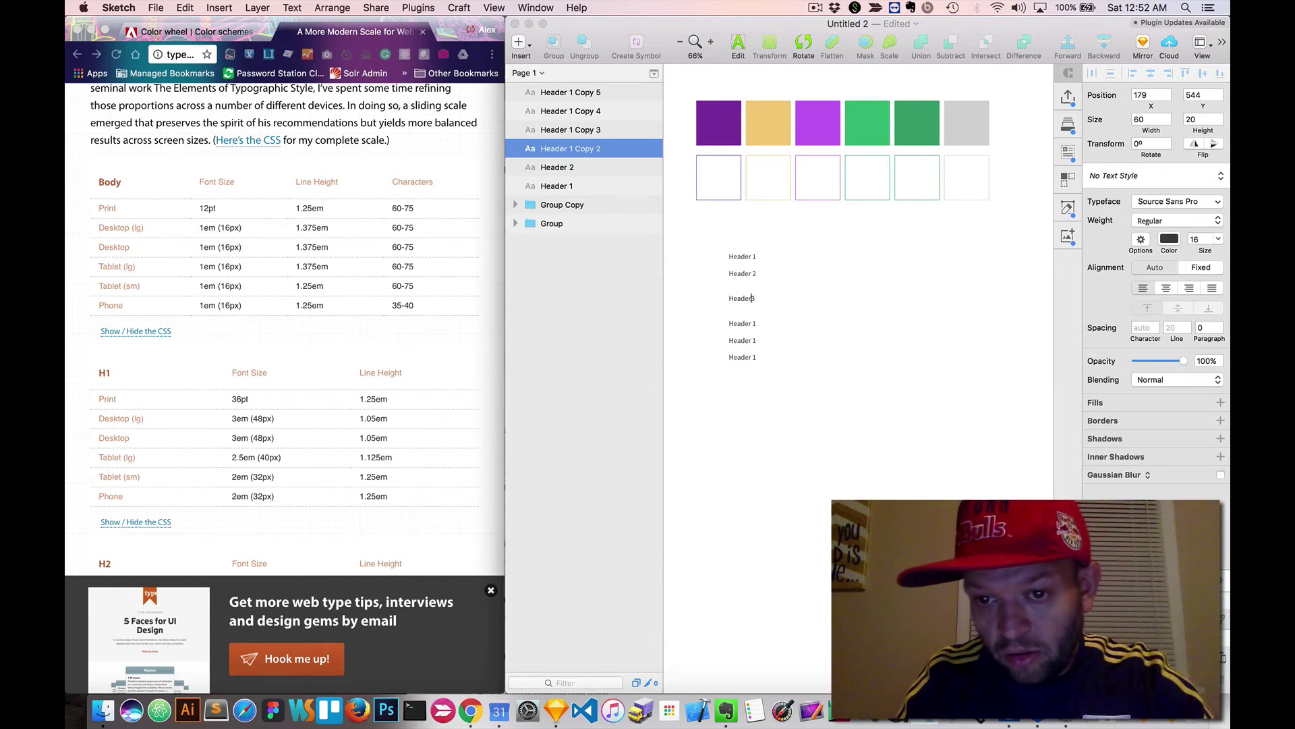
click(739, 315)
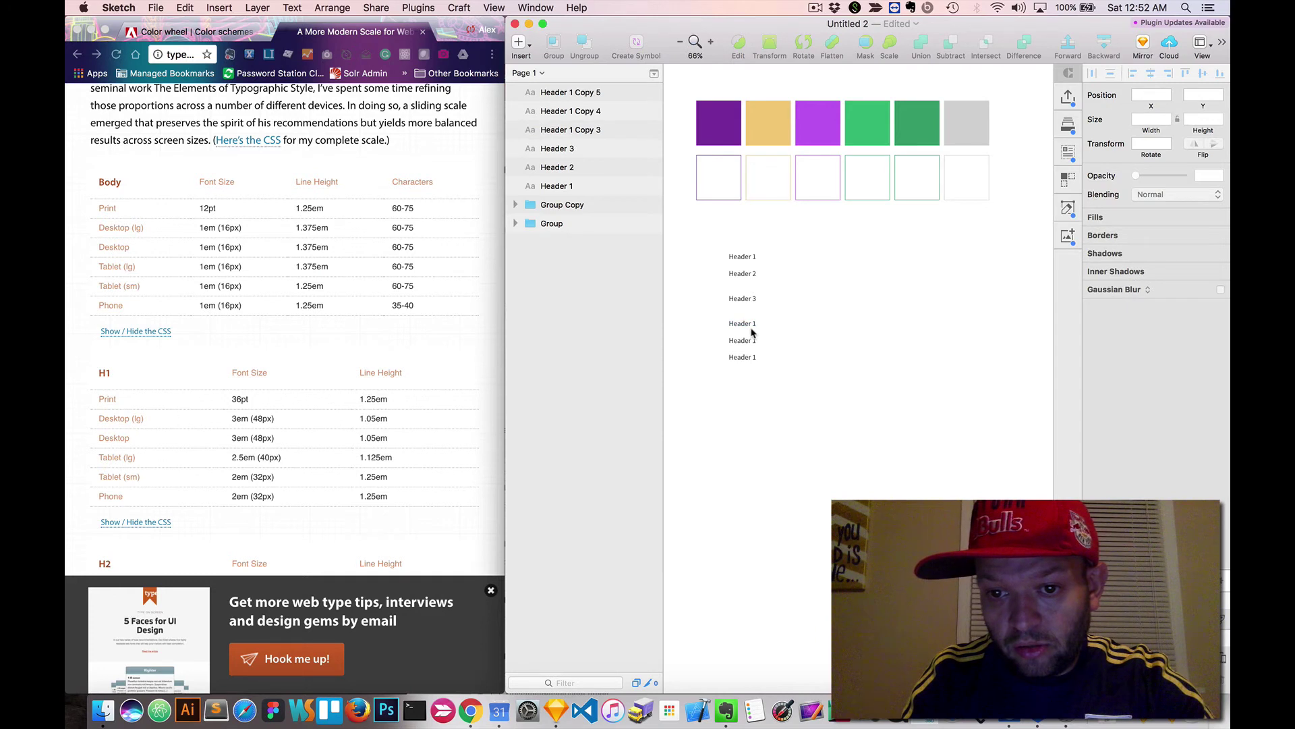
double_click(747, 325)
key(Right)
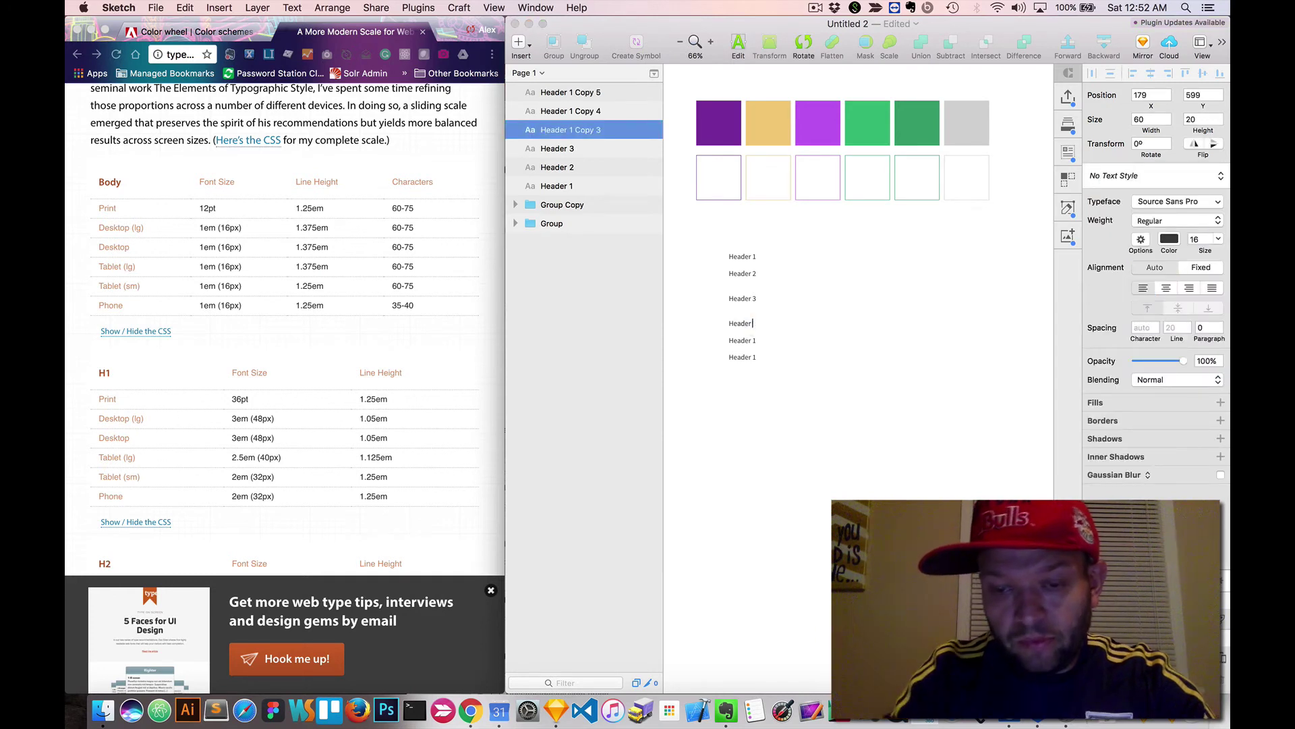
click(745, 341)
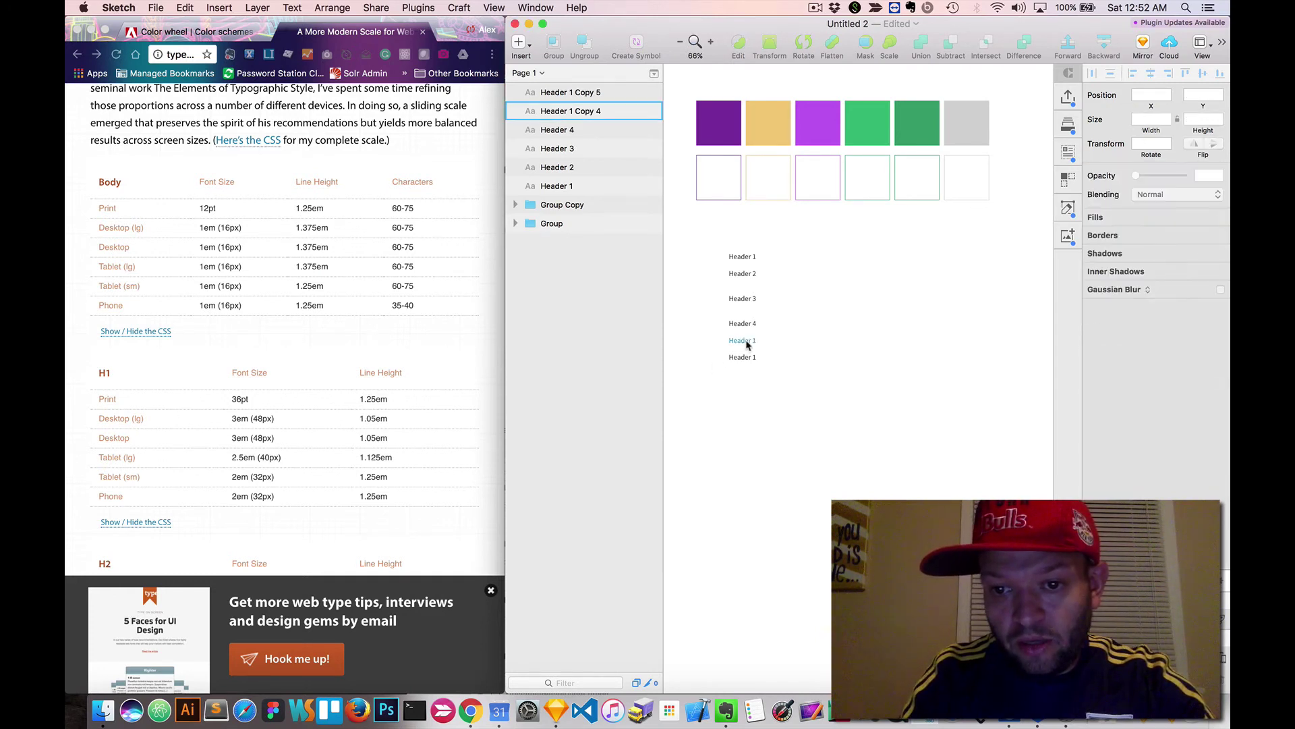
Replace the text of the last two lines in the column with "Blockqoute" and "Body"
double_click(746, 340)
text(B)
key(BackSpace)
key(BackSpace)
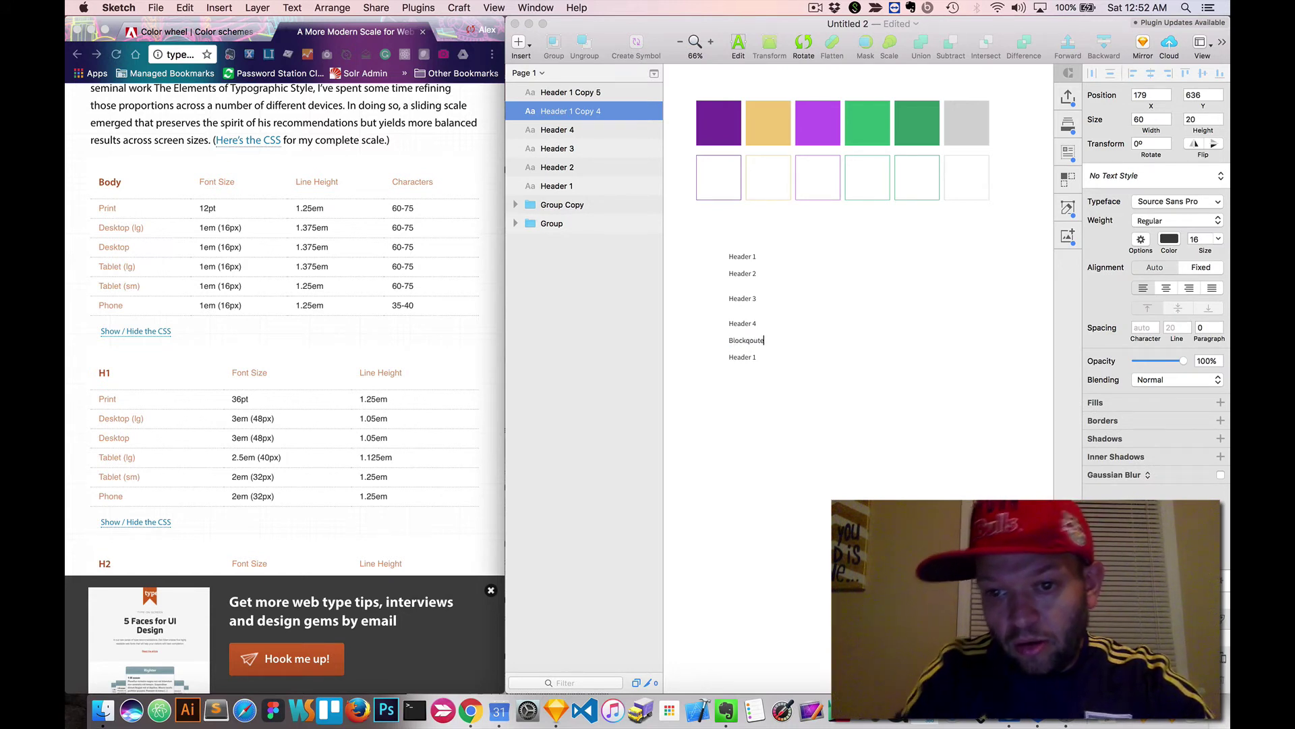
double_click(740, 355)
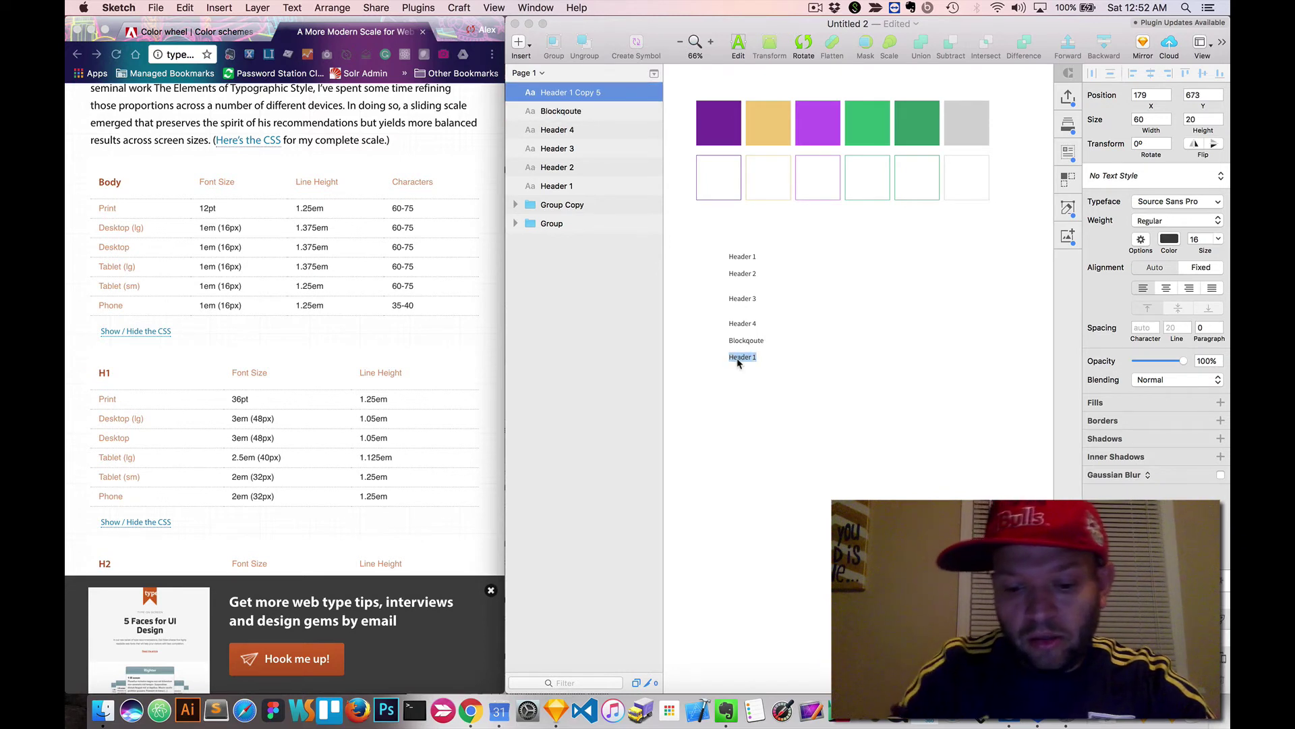
text(Body)
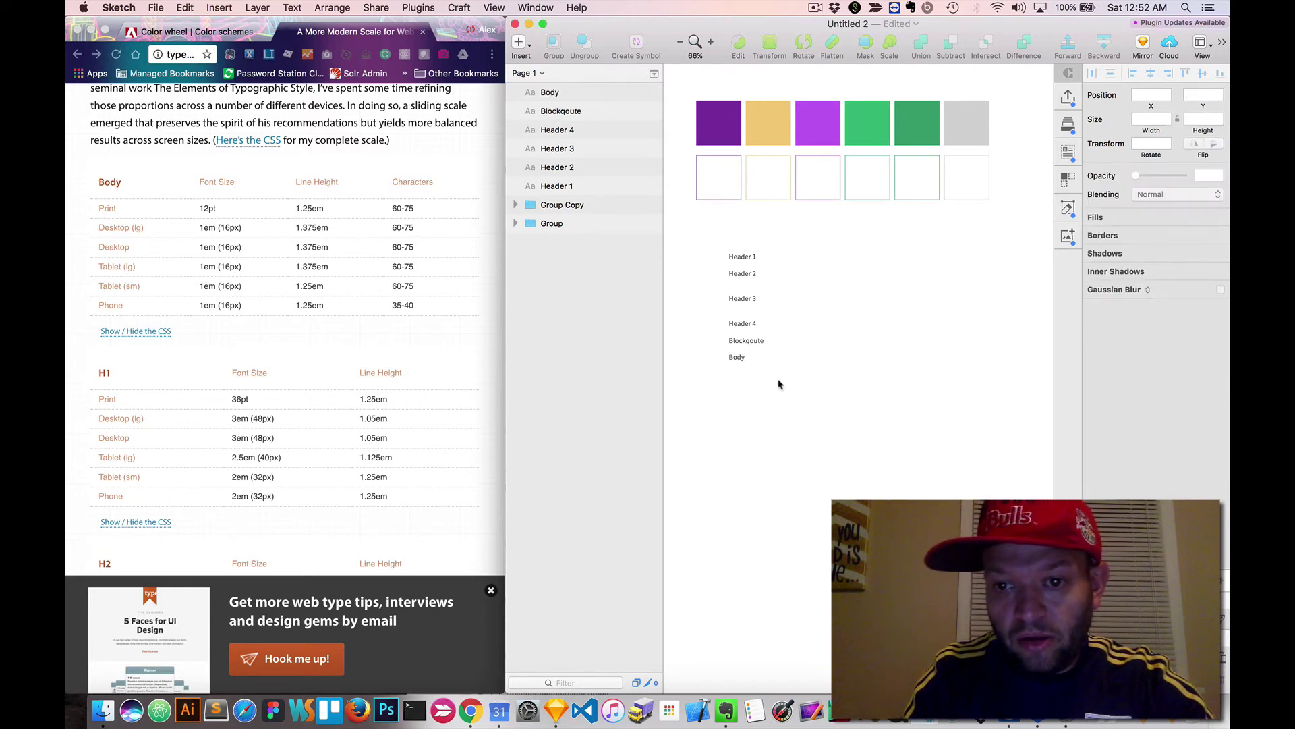
Distribute all six text layers vertically, choosing to distribute them unevenly on full pixels
drag(717, 247, 798, 405)
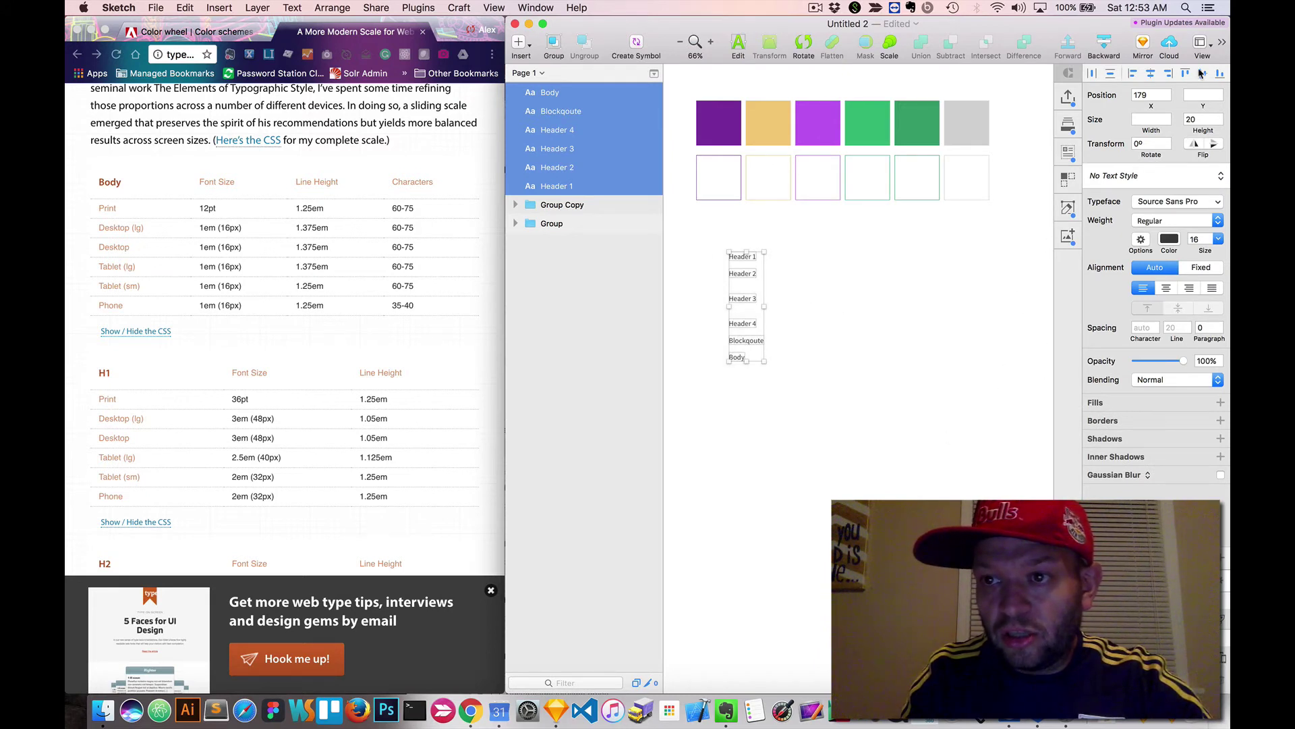
click(1111, 75)
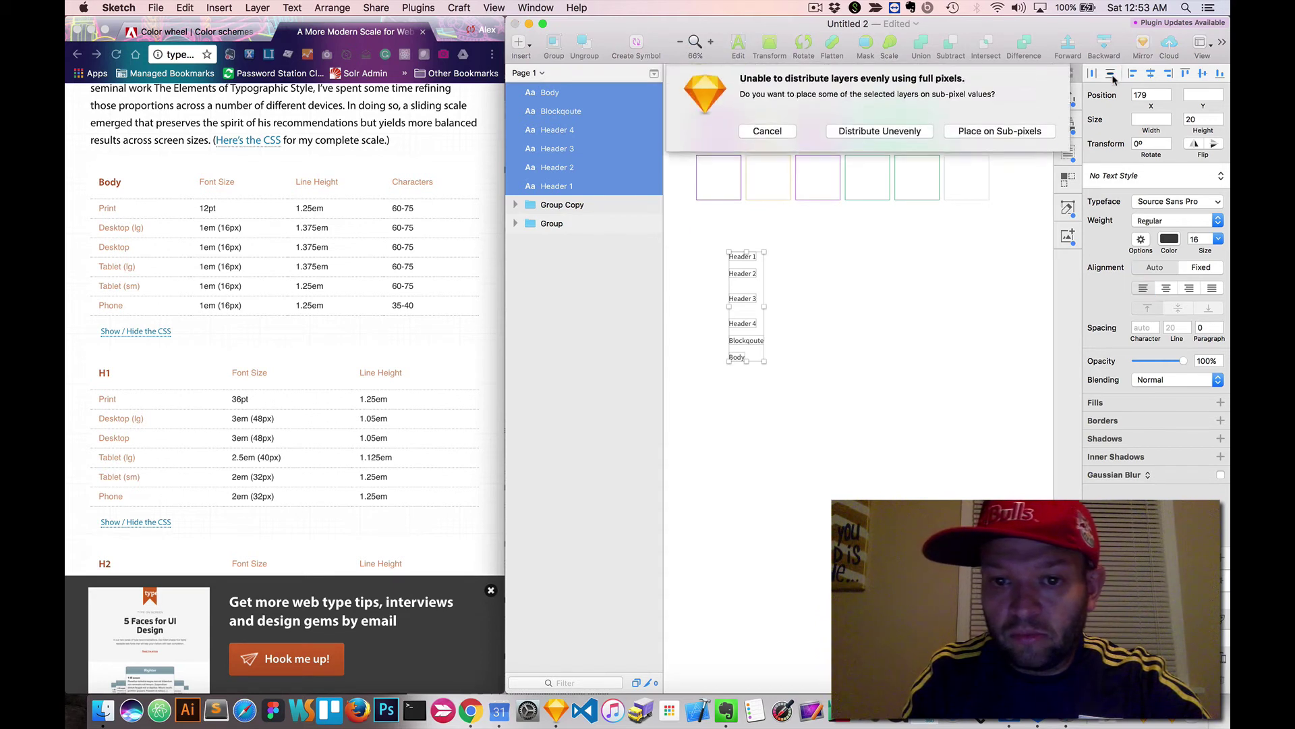
click(884, 134)
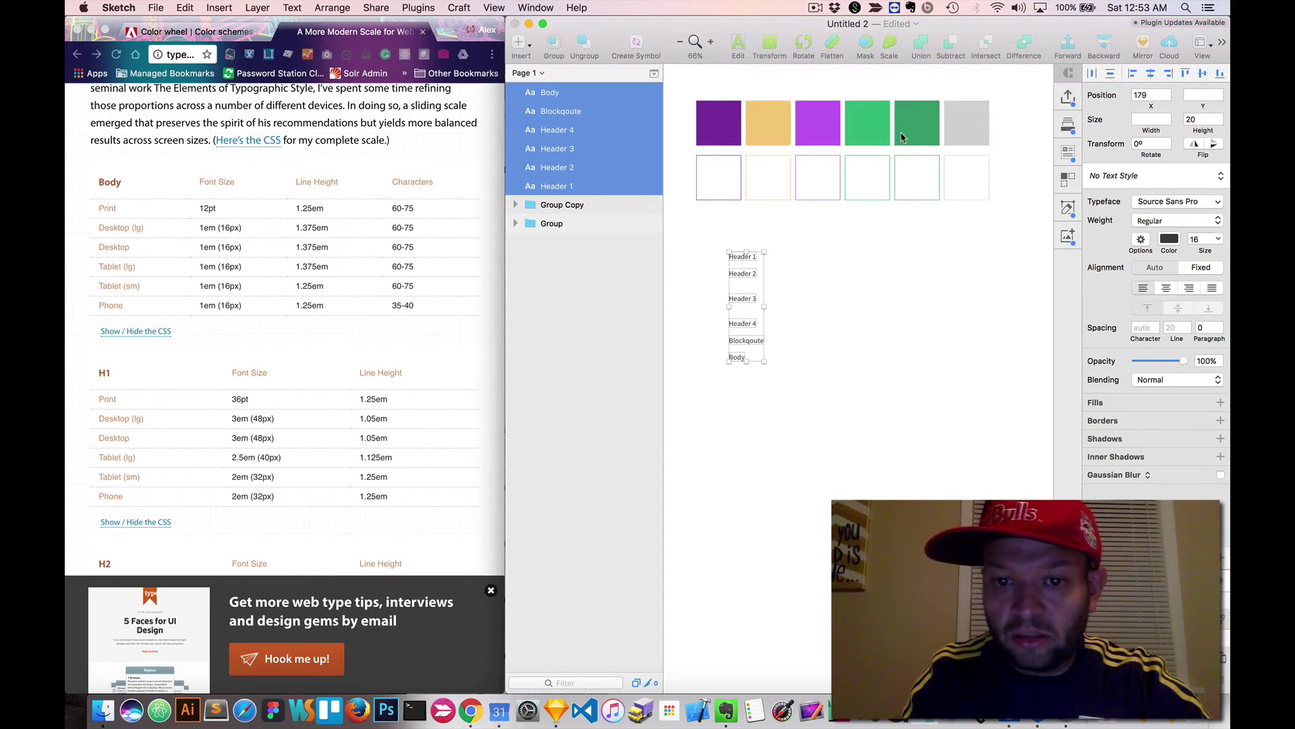
click(827, 331)
Set the font size of the "Header 1" text to 48
click(735, 259)
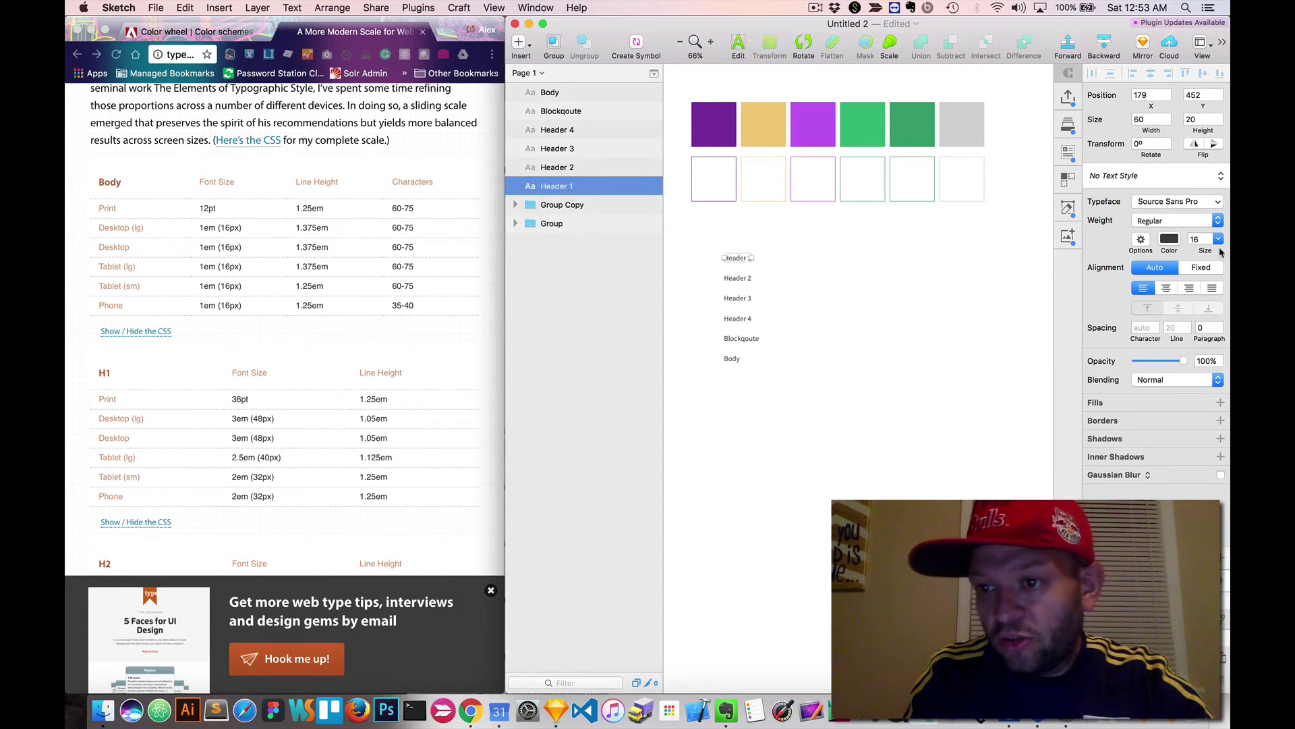
click(1199, 233)
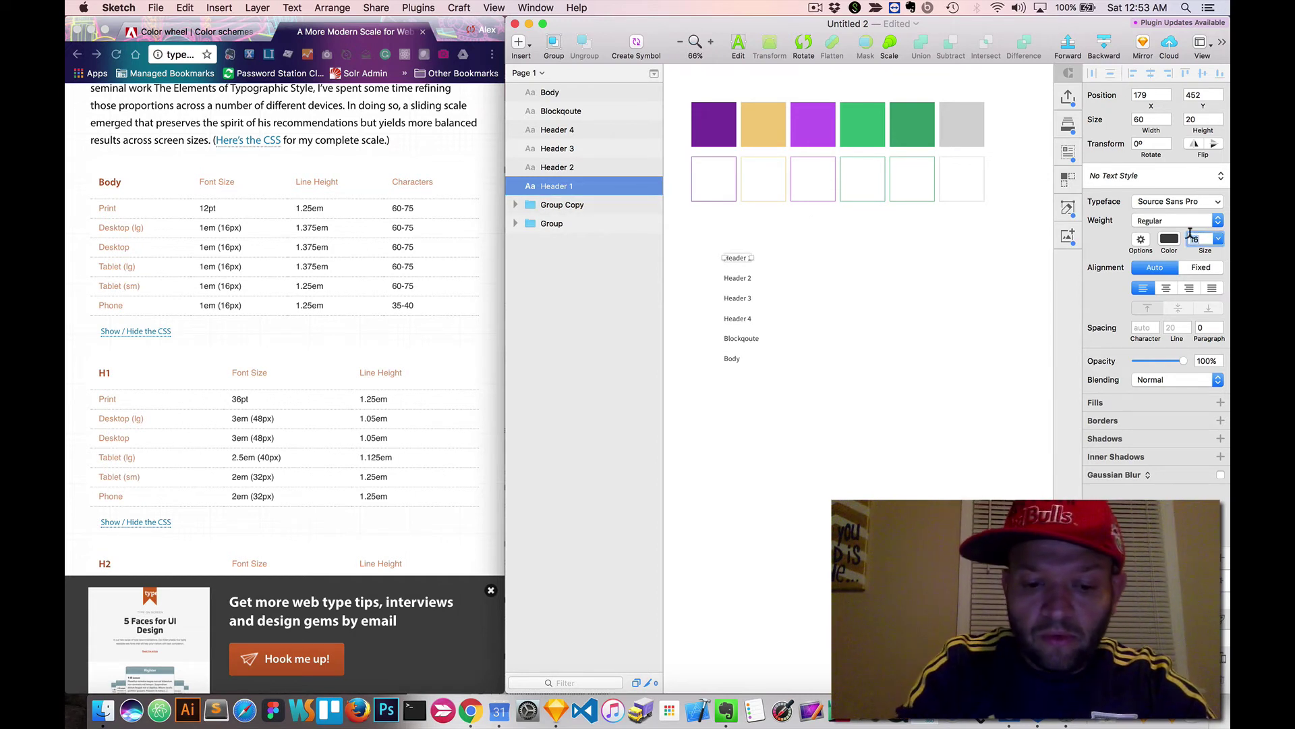
text(48)
key(Return)
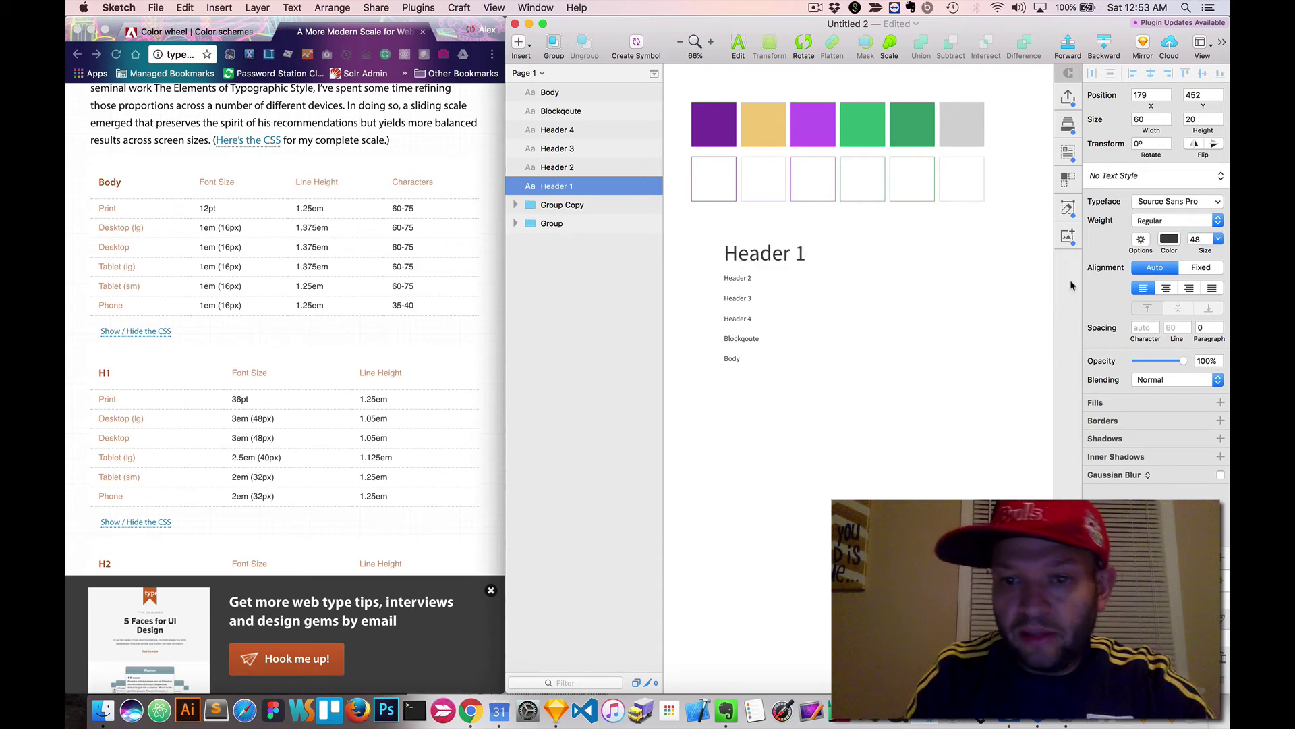
Set the font size of the "Header 2" text to 36, following the article's desktop H2 size
click(739, 278)
scroll(241, 462, down, 5)
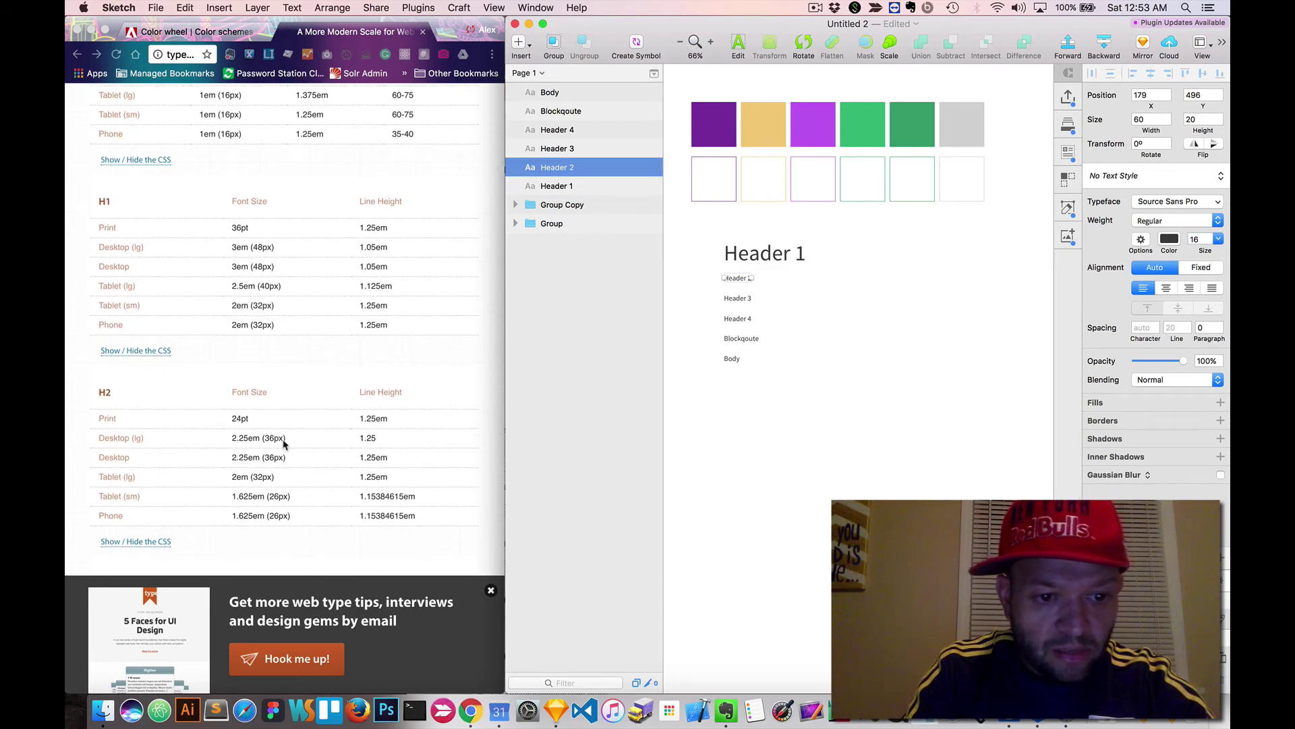
double_click(1196, 239)
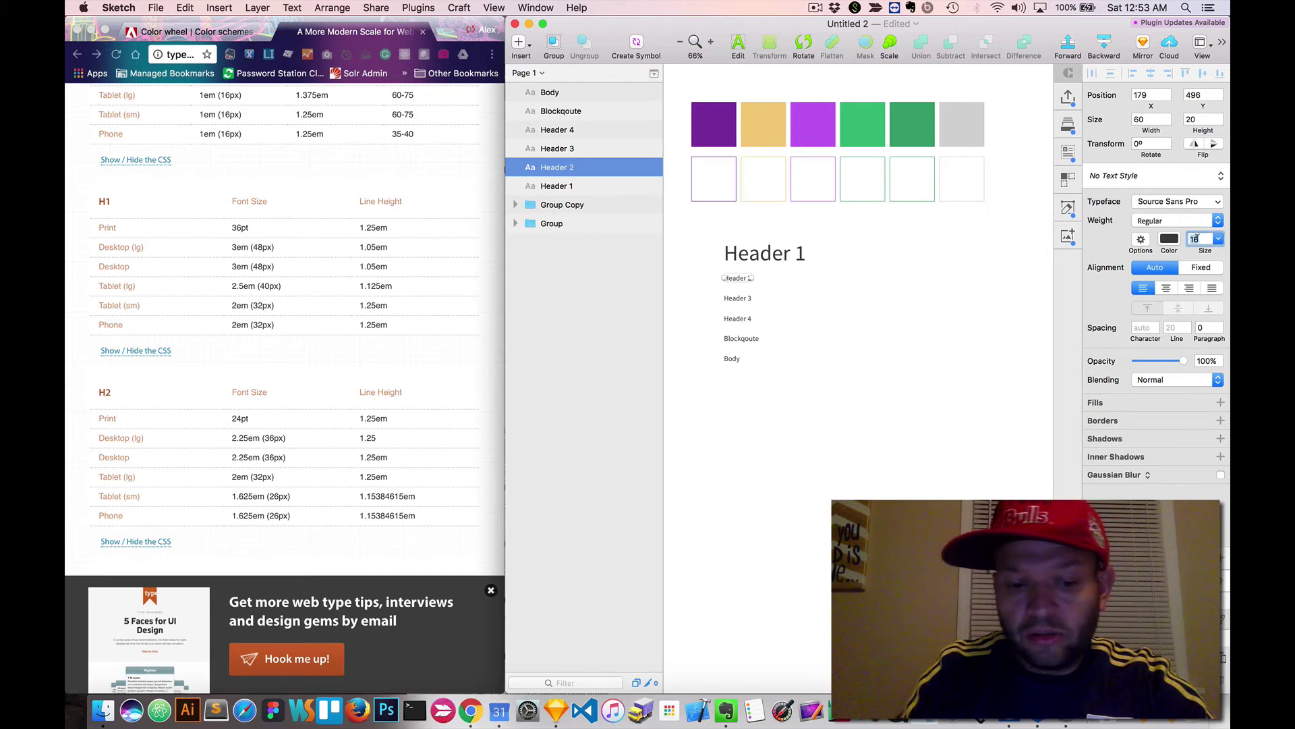
text(3)
key(Return)
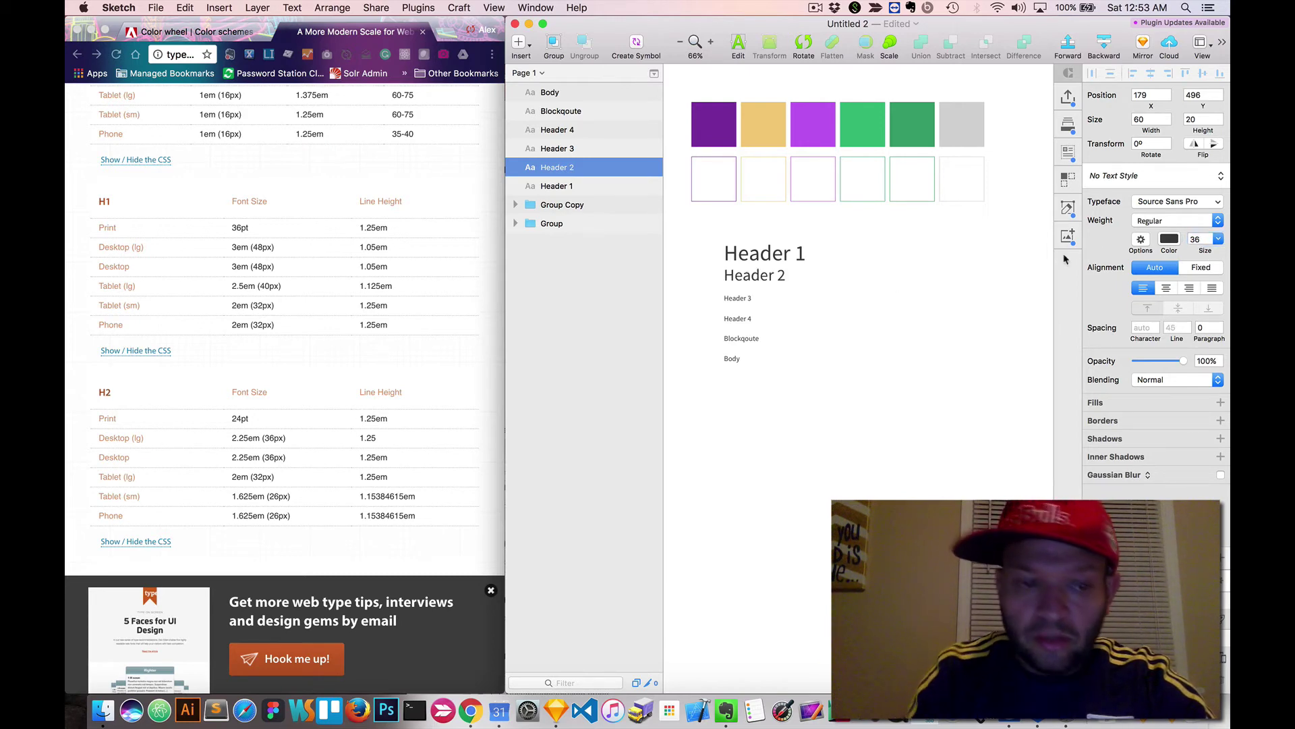
Set the font size of the "Header 3" text to 28, following the article's desktop H3 size
scroll(240, 419, down, 10)
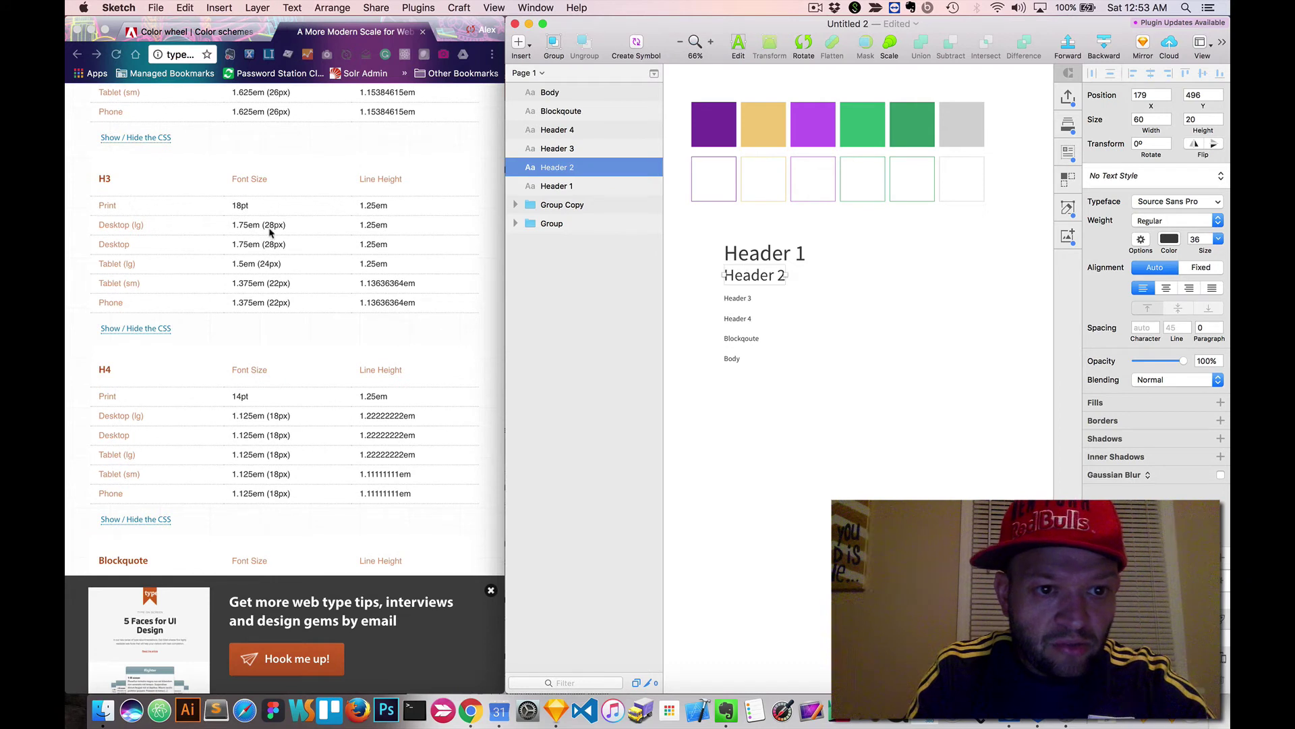
click(742, 298)
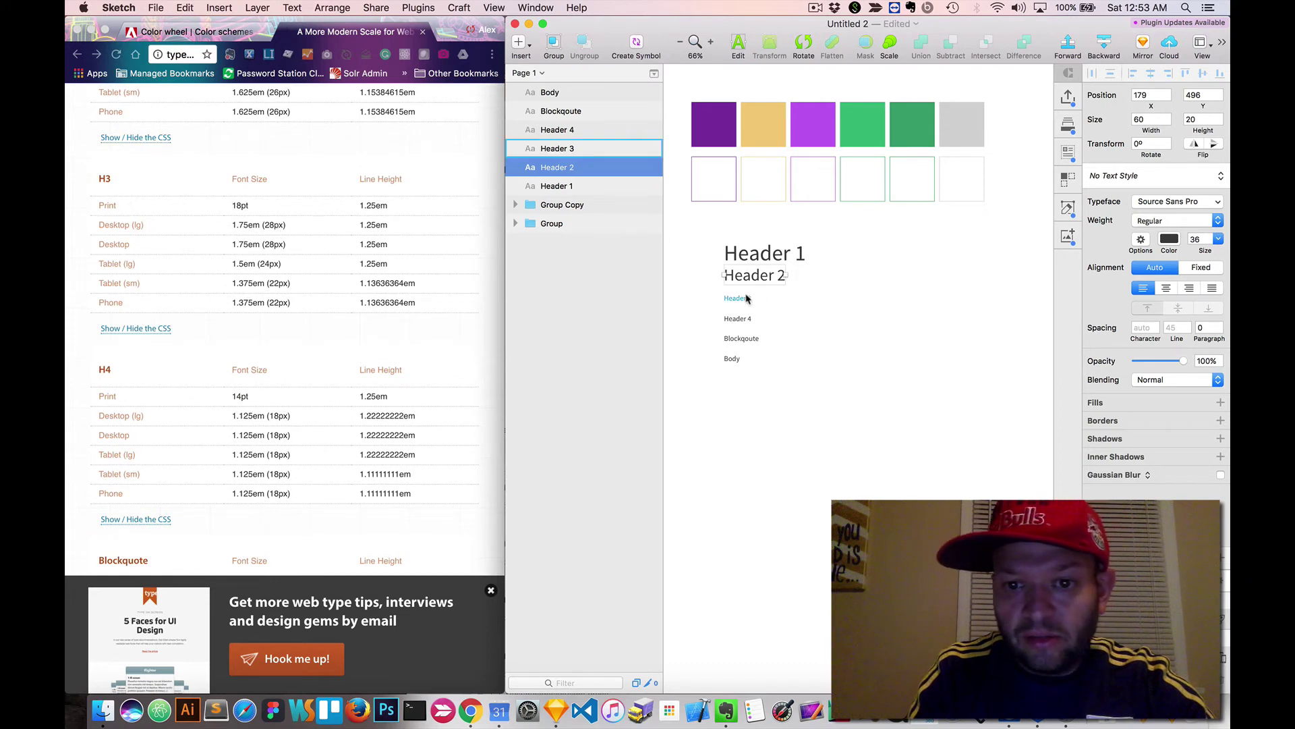
click(1199, 237)
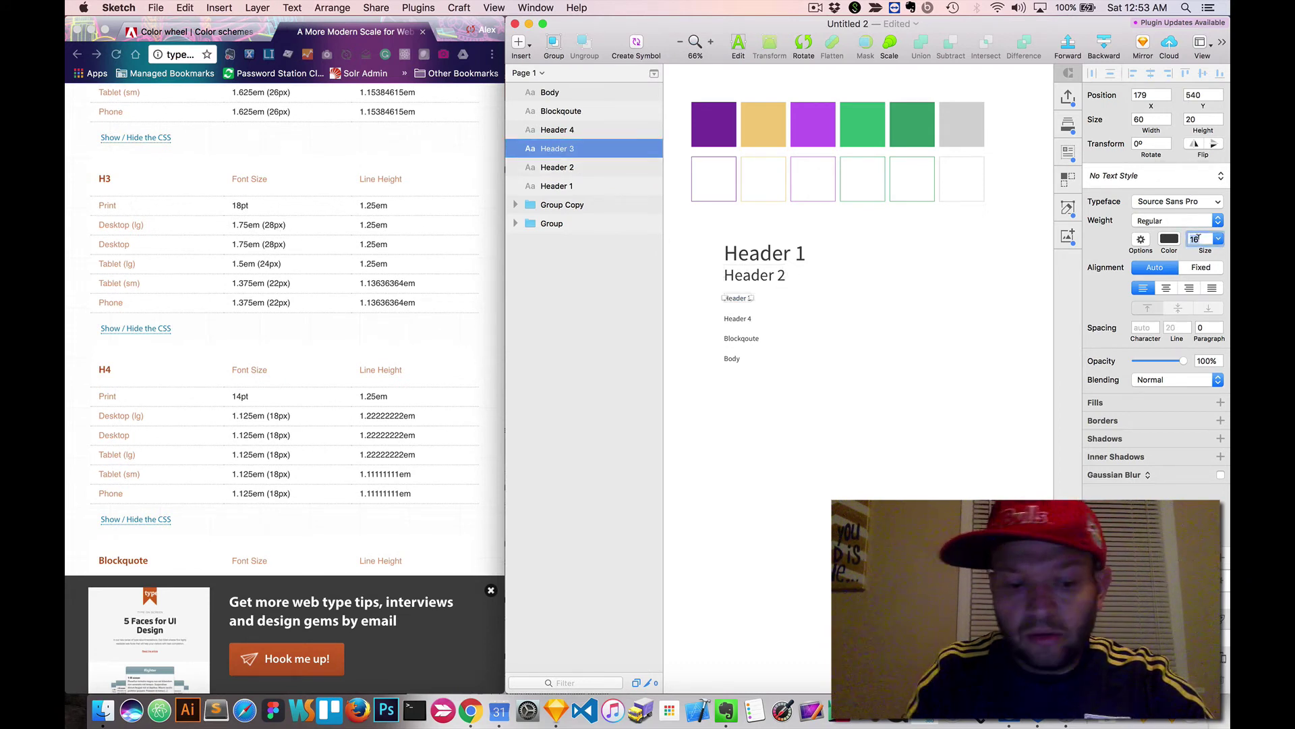
text(28)
key(Return)
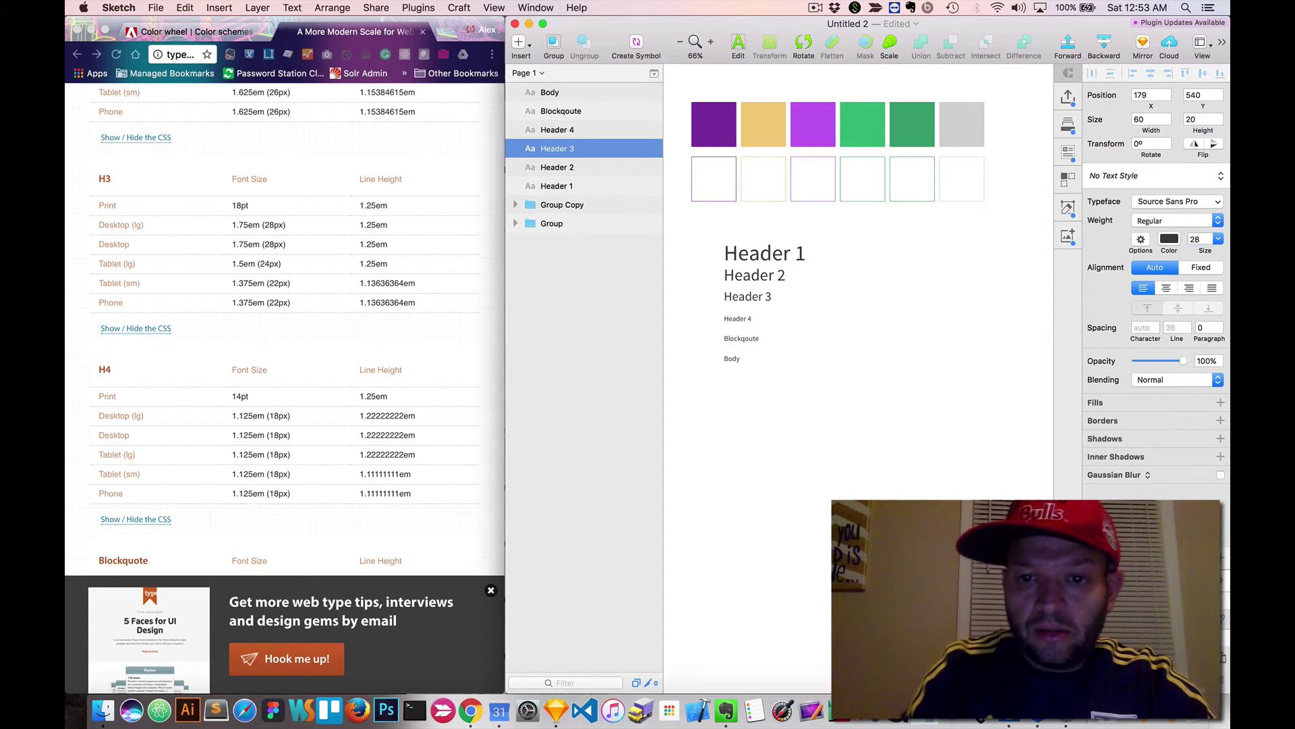
Set the font size of the "Header 4" text to 18, following the article's desktop H4 size
scroll(319, 458, down, 3)
scroll(320, 458, down, 3)
scroll(253, 279, up, 2)
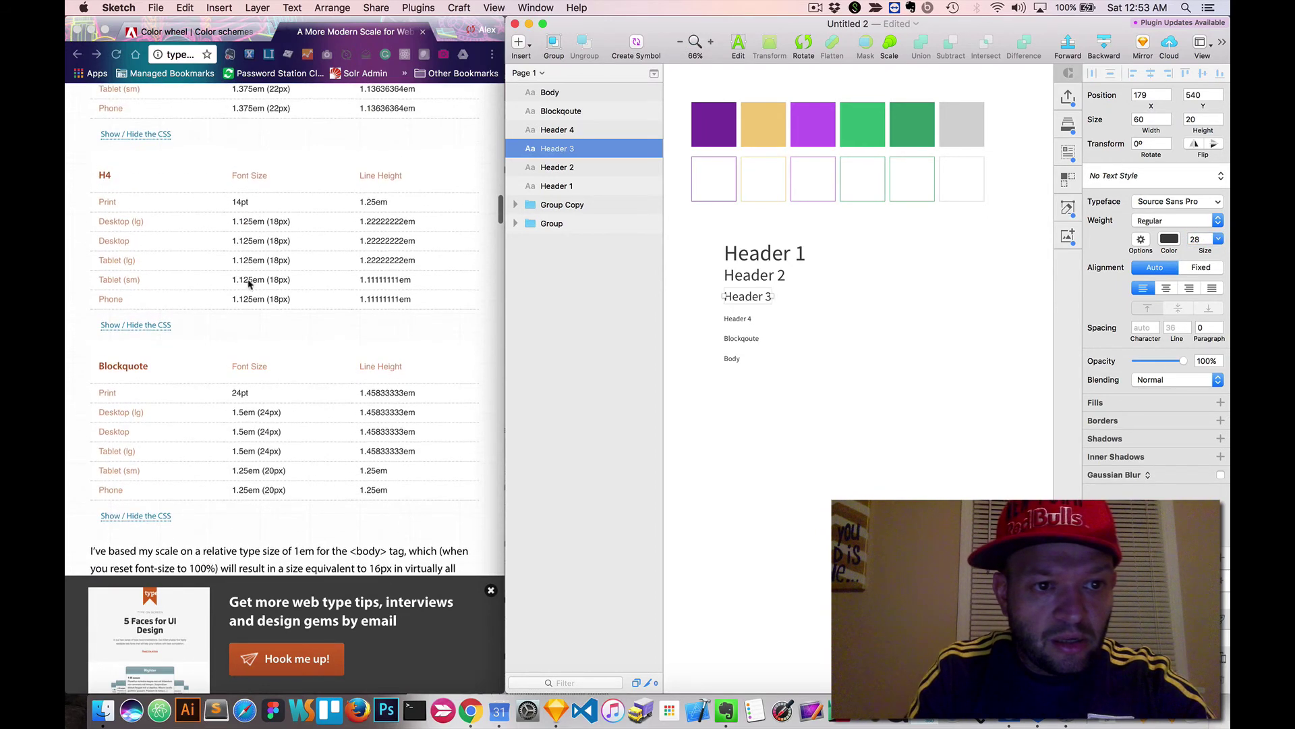
click(739, 318)
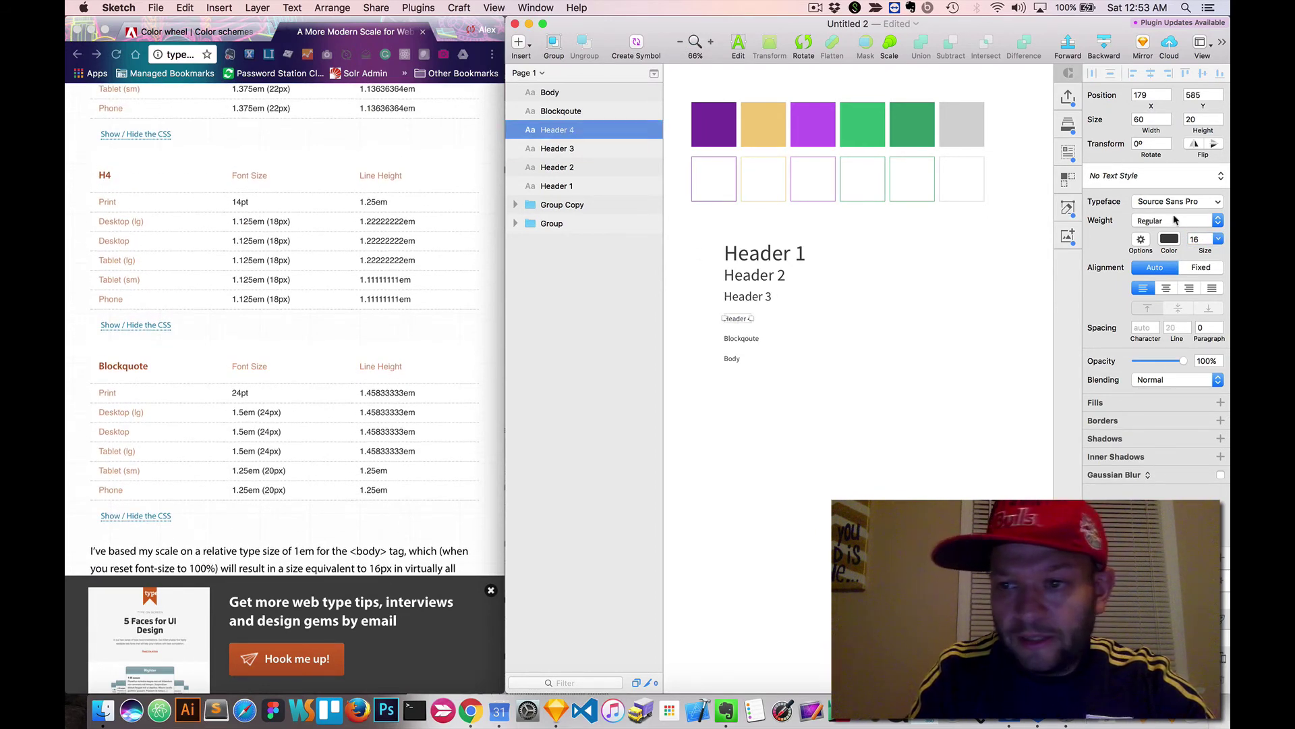
click(1197, 234)
text(18)
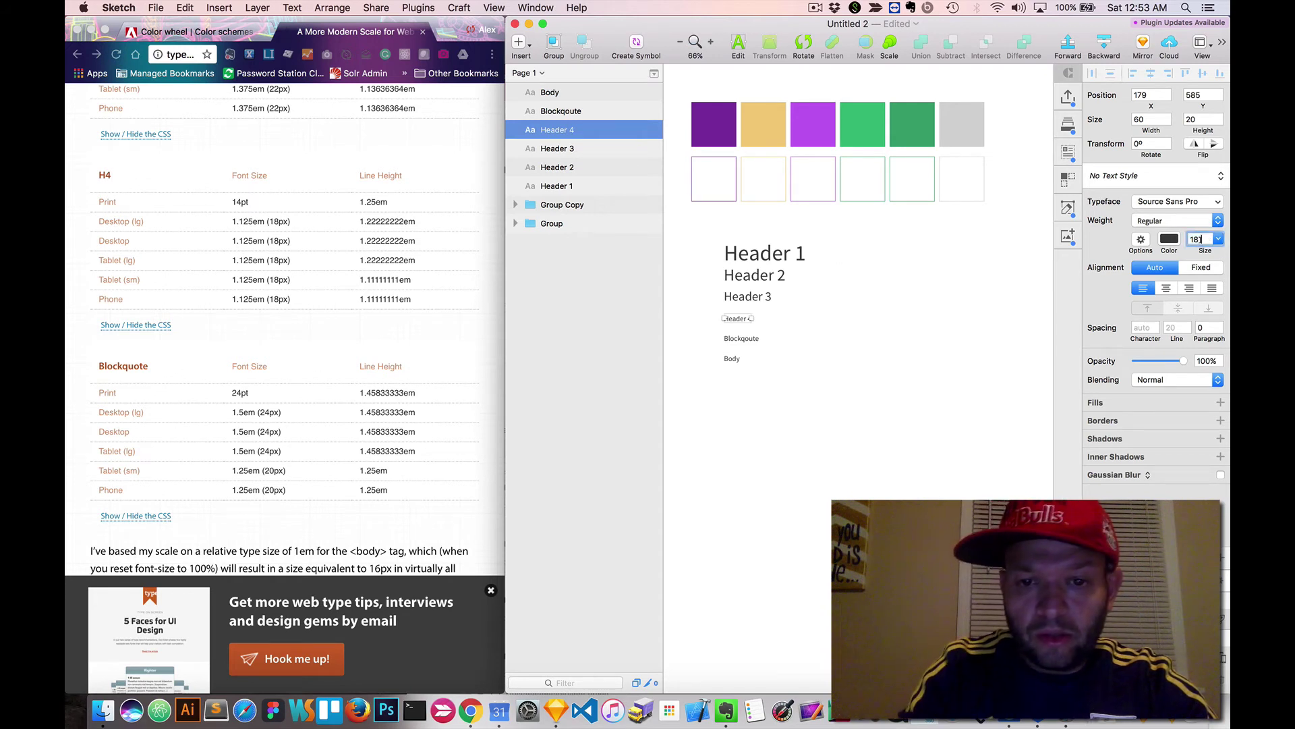
key(Return)
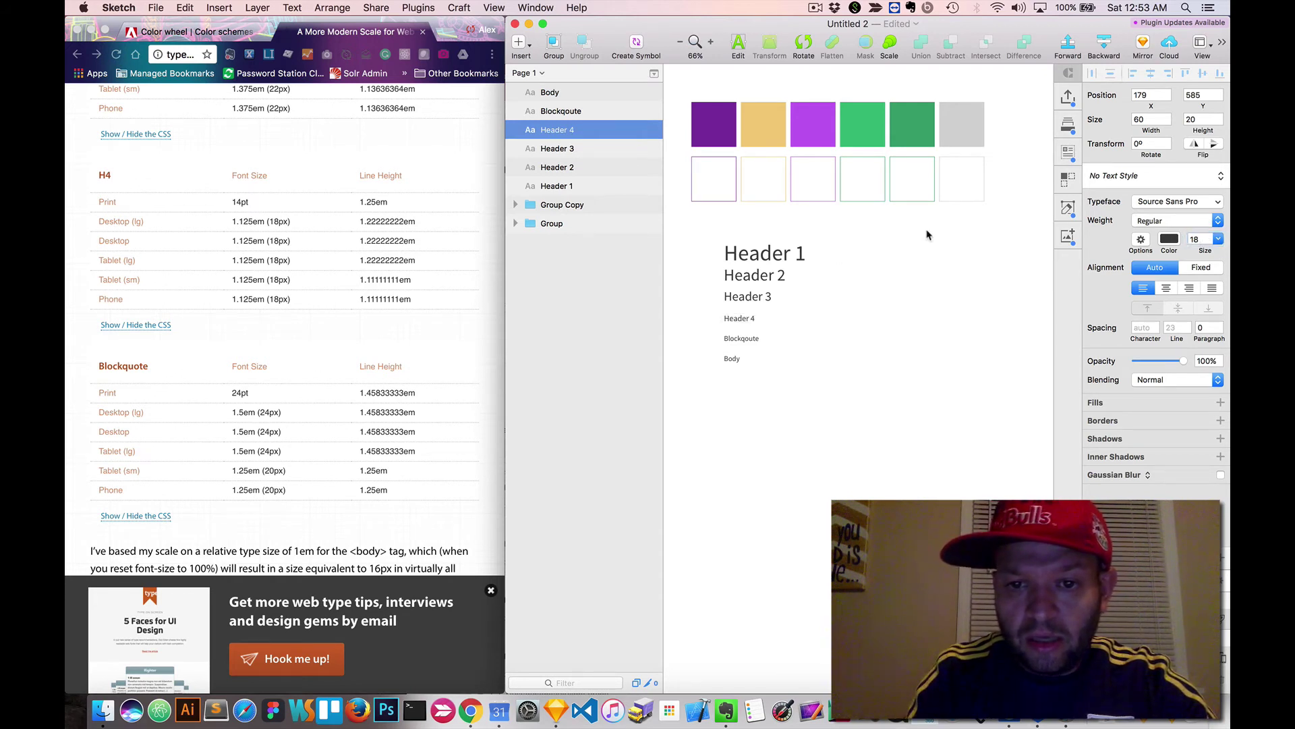
Set the font size of the "Blockqoute" text to 24 and check the "Body" text's size
click(742, 340)
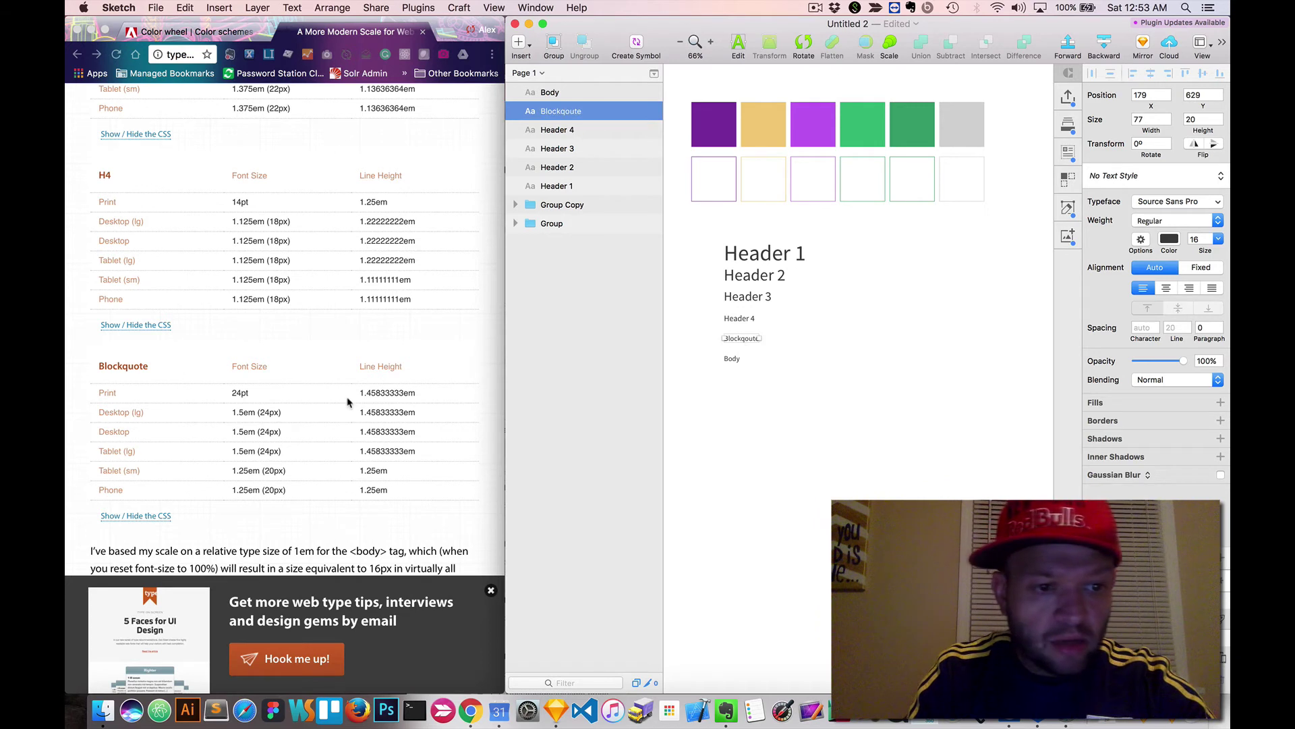
scroll(347, 402, down, 2)
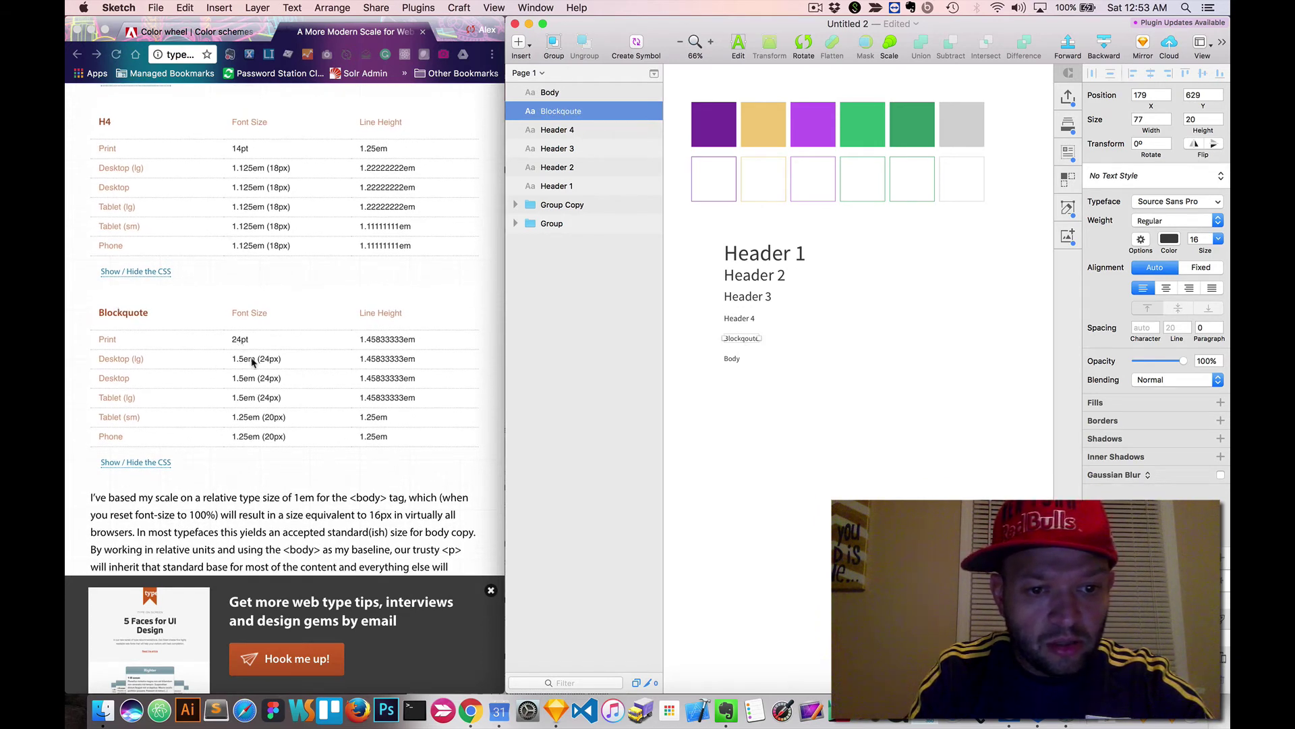
click(1198, 237)
text(24)
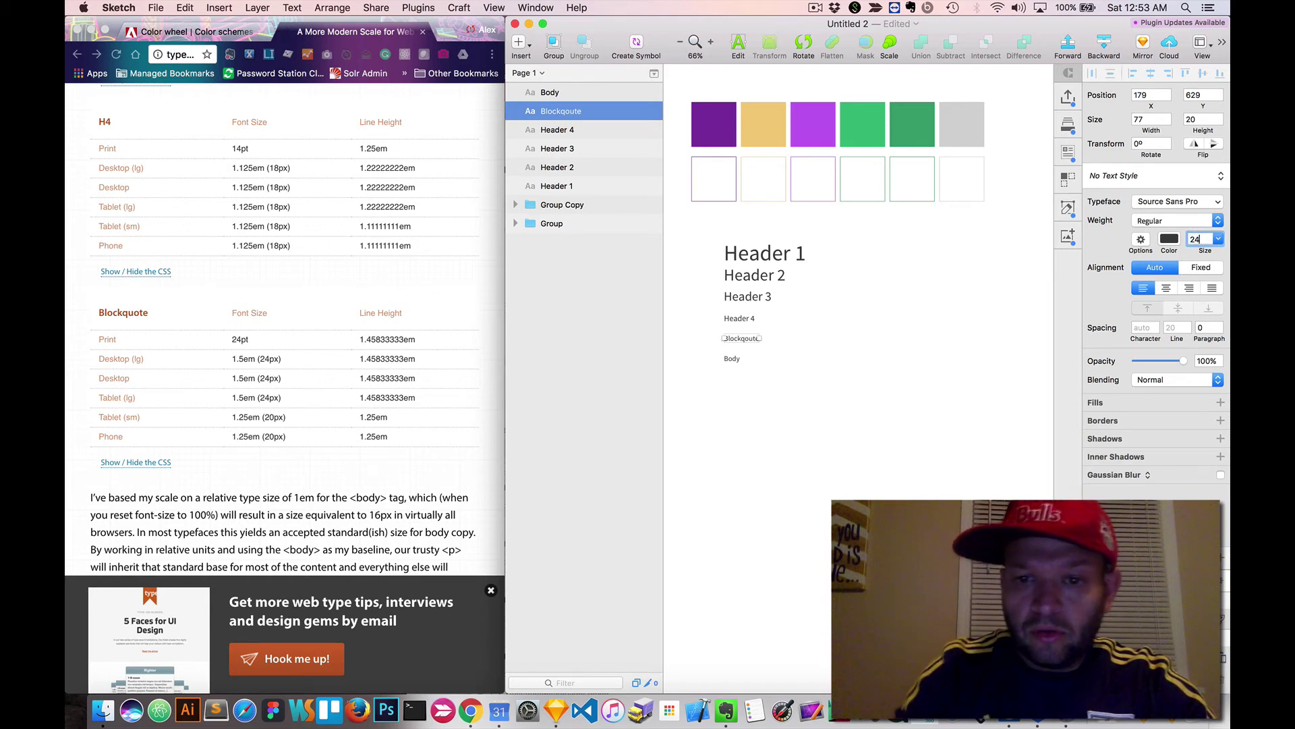
key(Return)
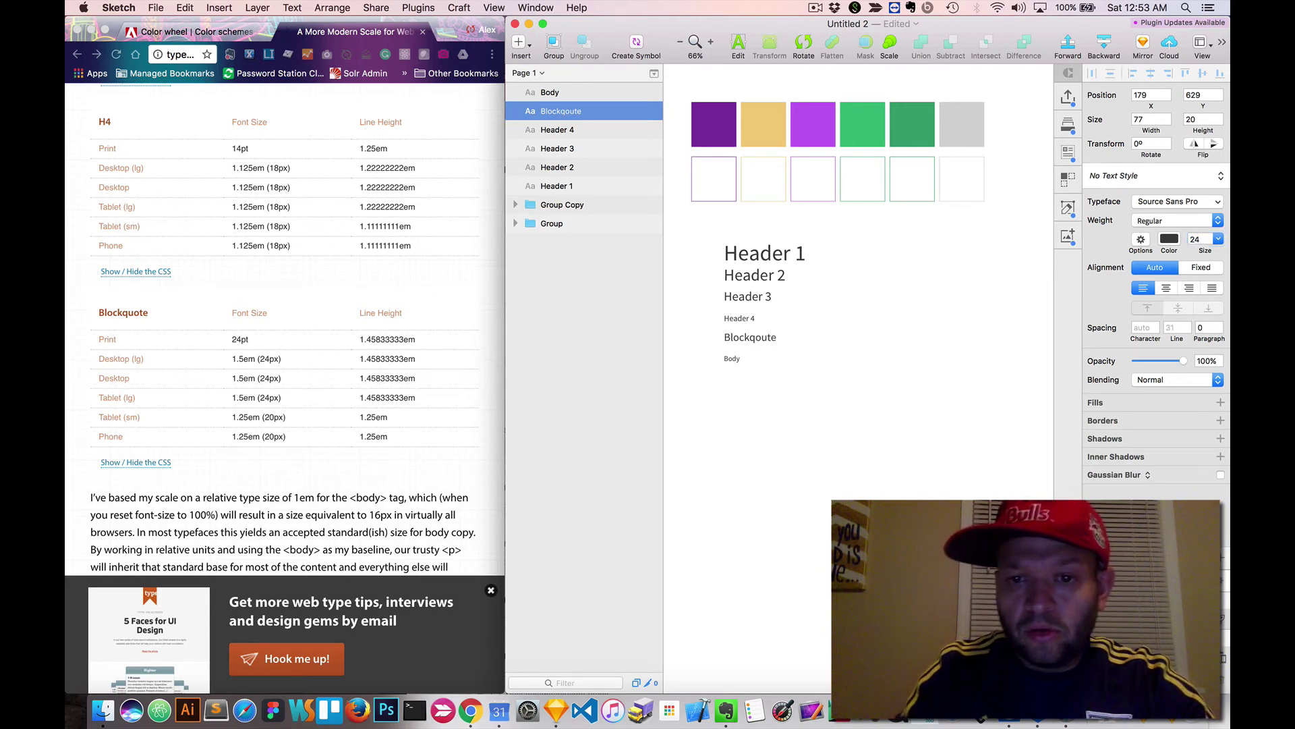
click(736, 360)
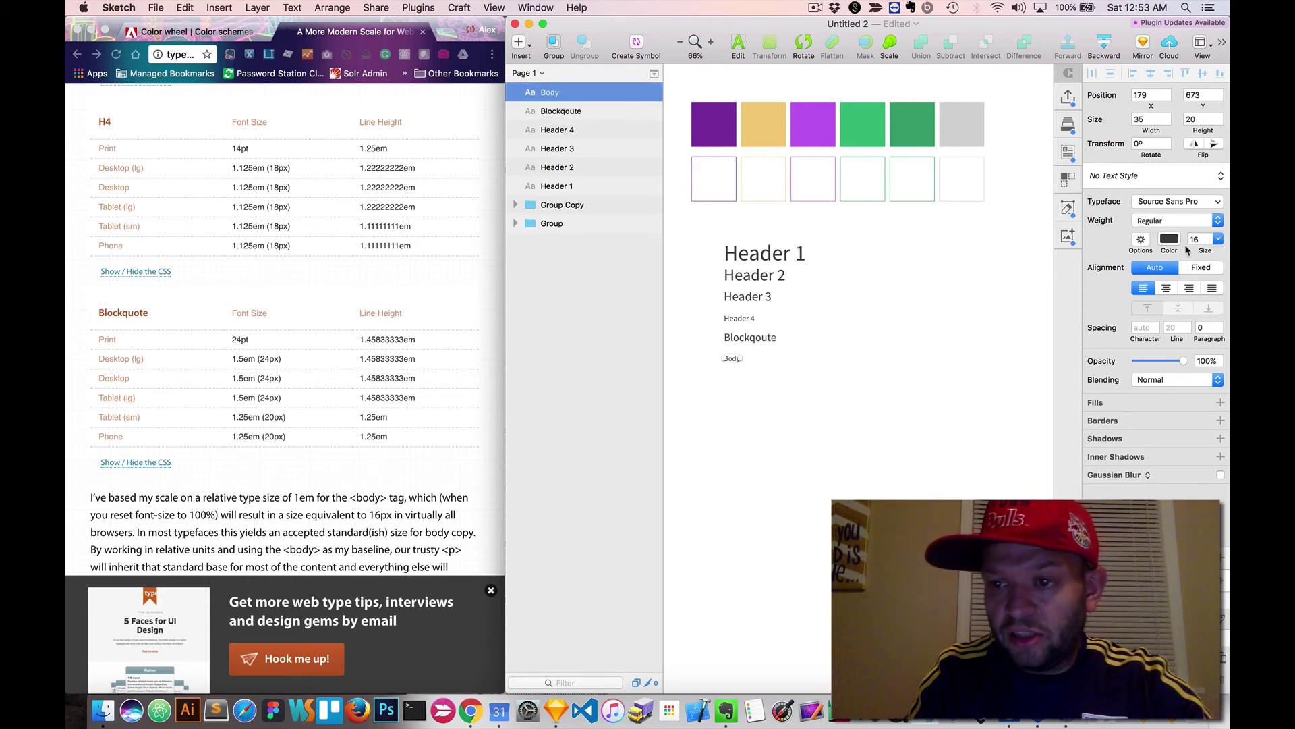
click(783, 388)
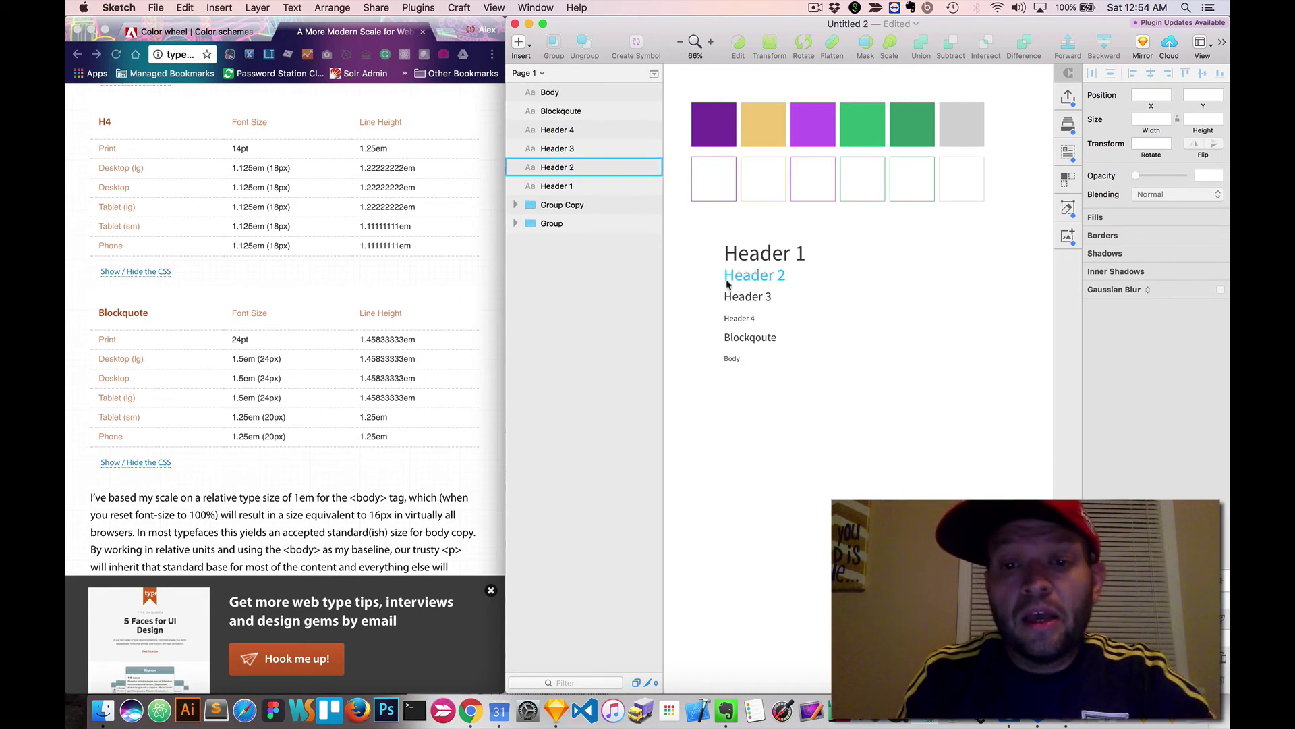
Set the color of all header, blockquote and body texts to hex 080808
drag(711, 244, 835, 398)
click(1170, 240)
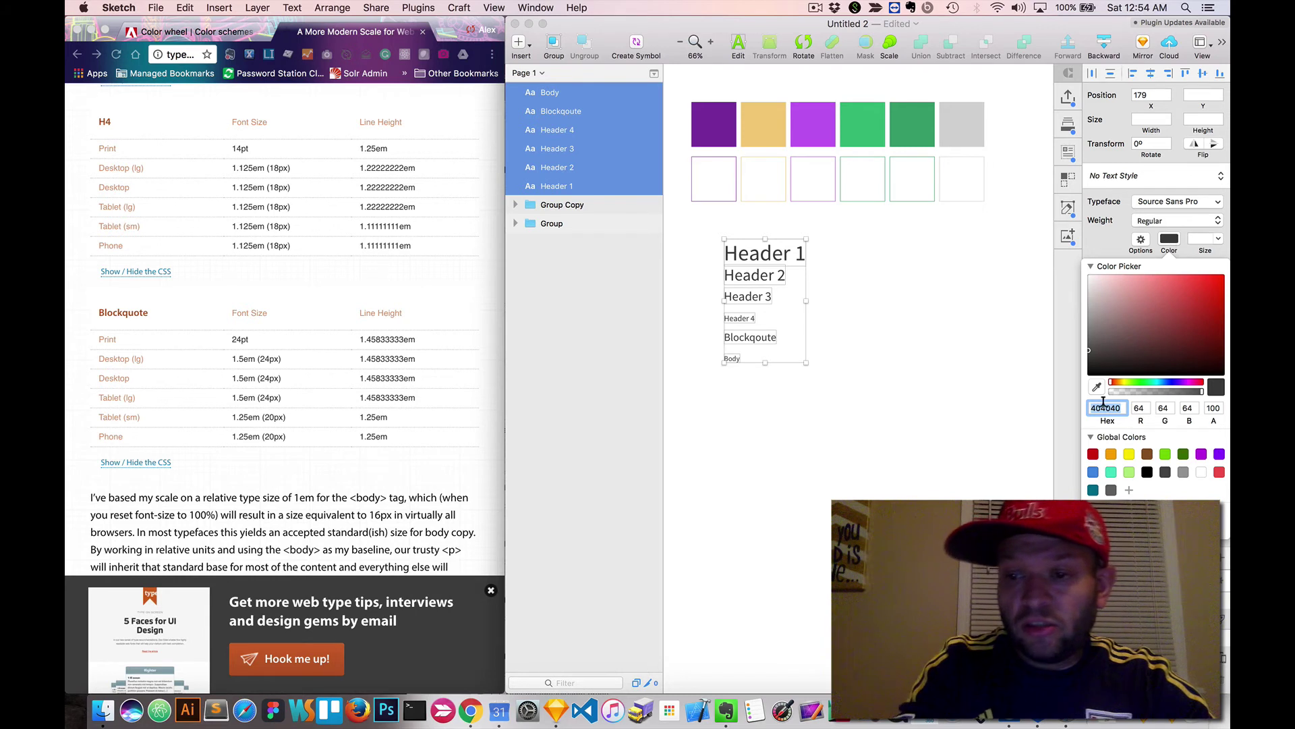
text(80808)
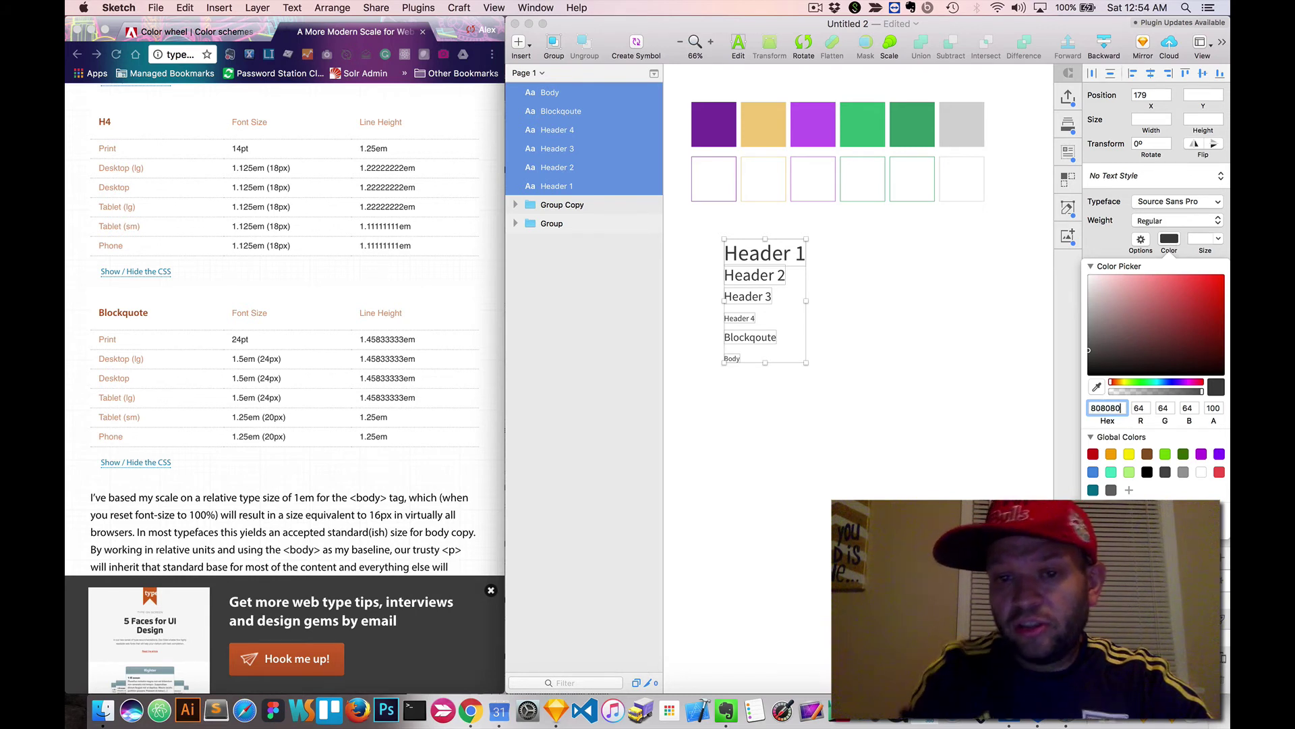
key(Return)
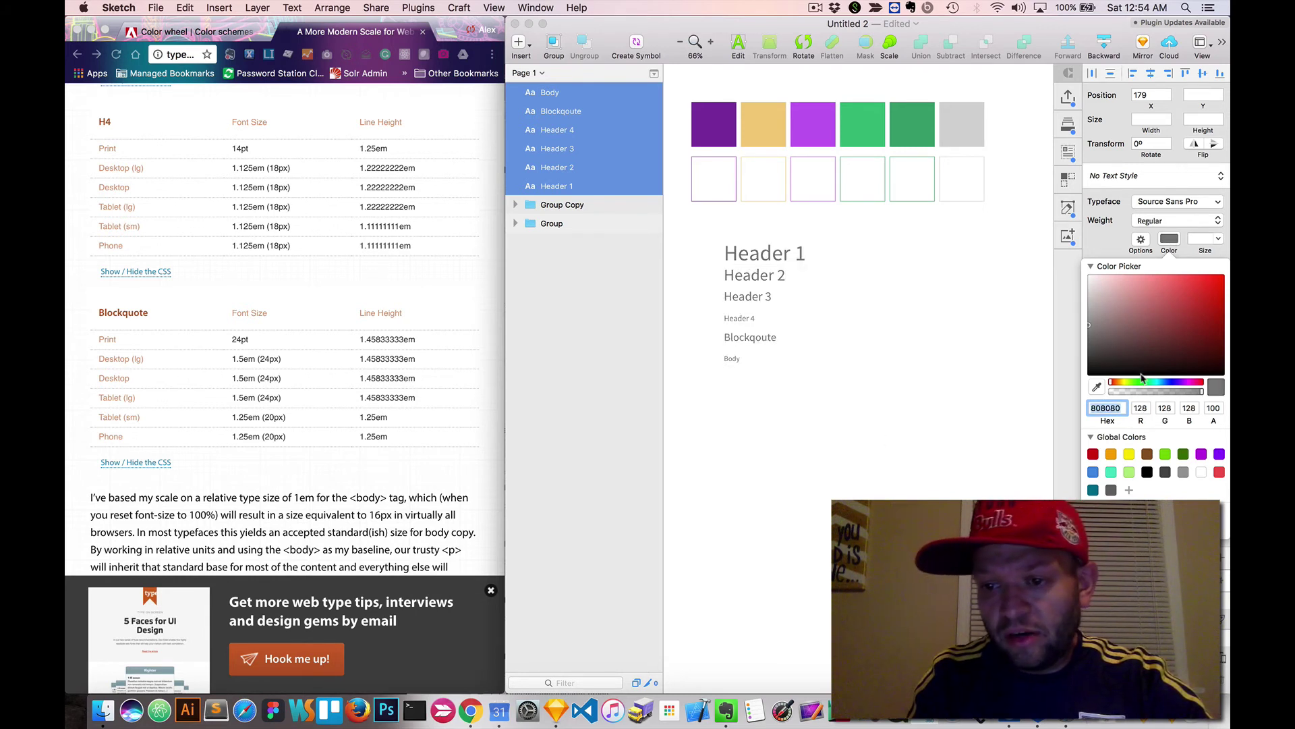
text(080808)
key(Return)
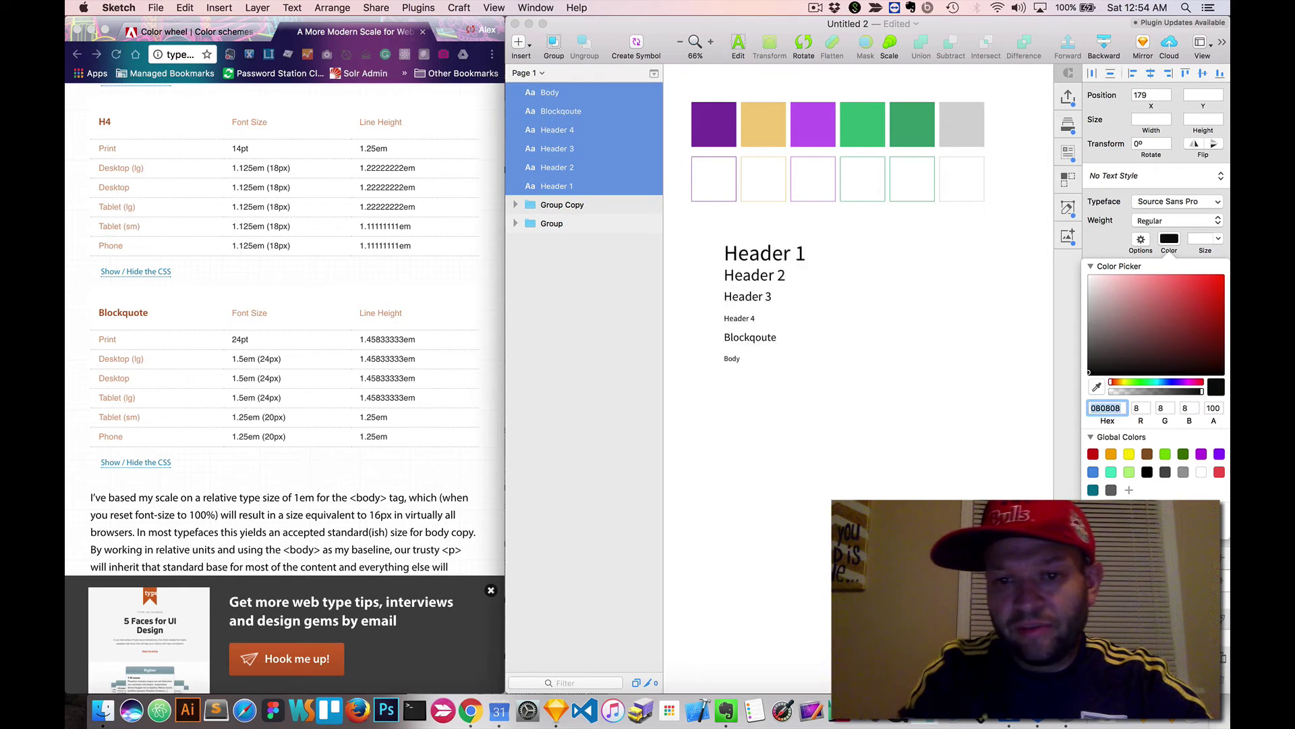
click(853, 333)
mouse_move(448, 724)
mouse_down()
mouse_move(544, 727)
mouse_move(530, 725)
mouse_up()
click(891, 399)
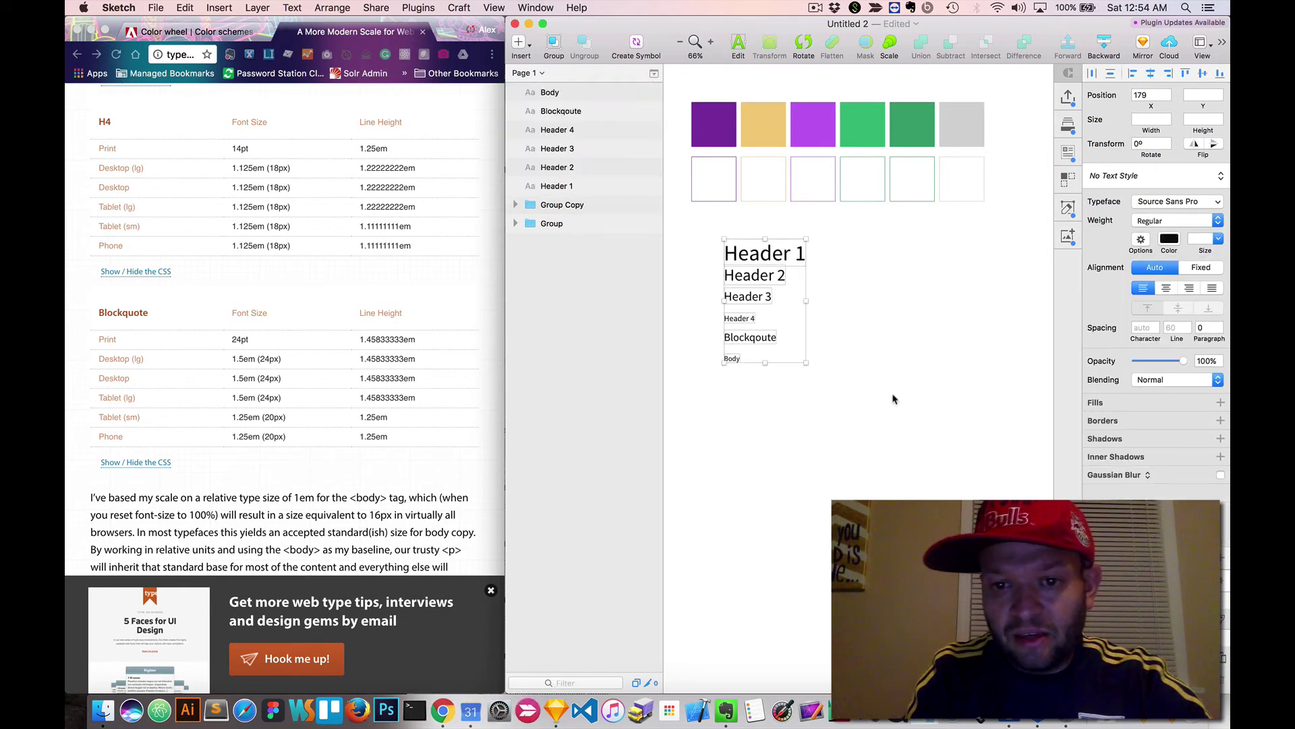
drag(702, 234, 844, 383)
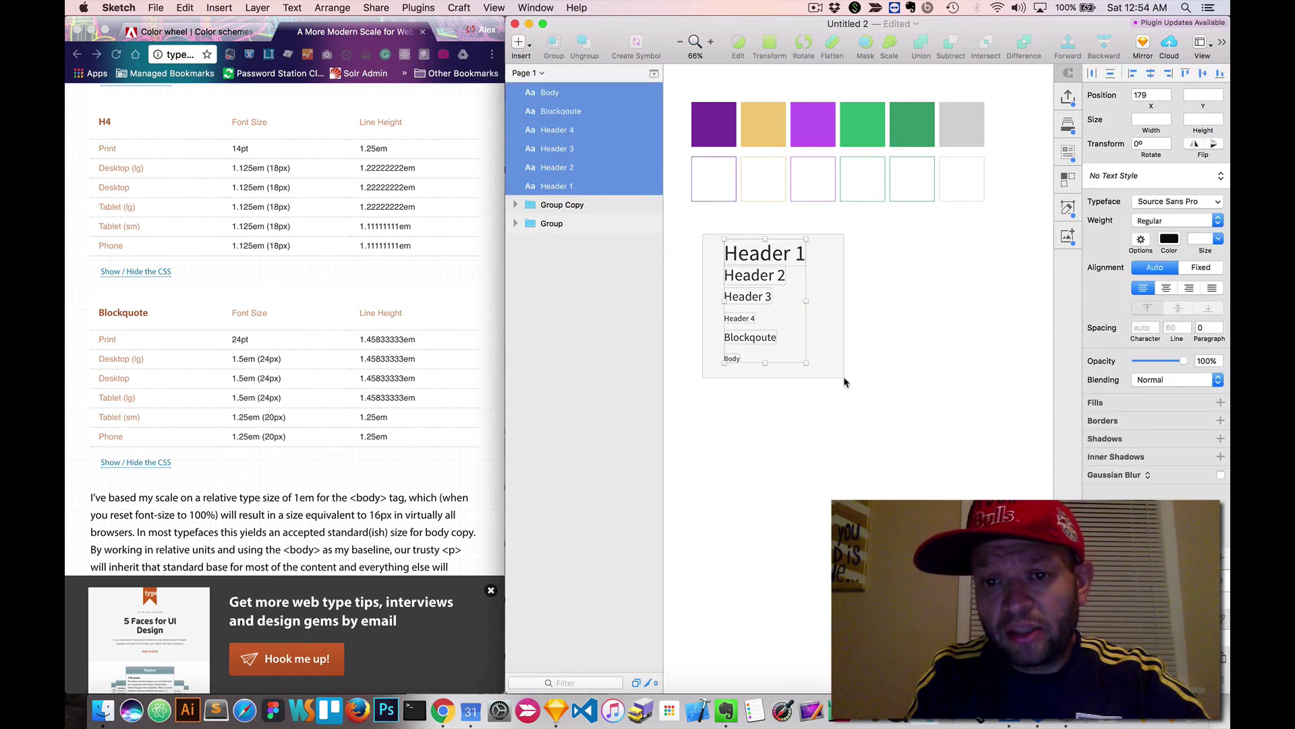
click(837, 293)
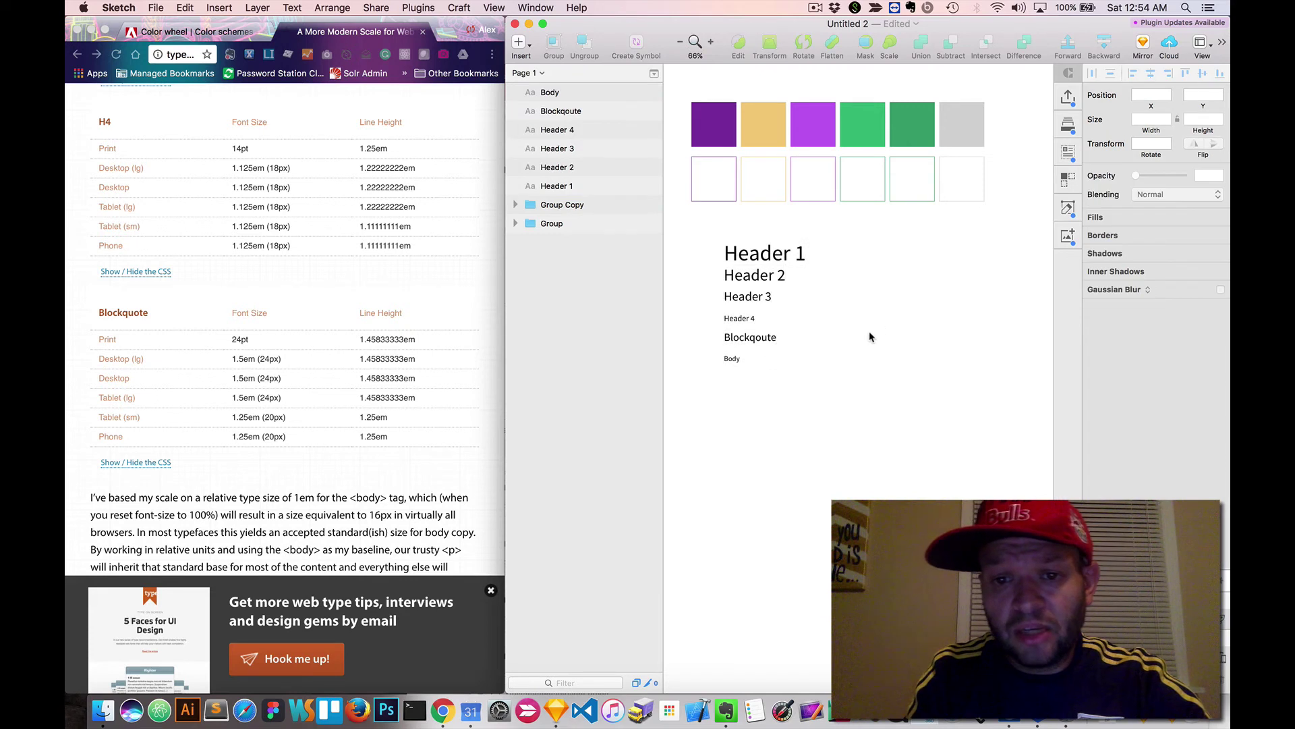
Create a shared text style from the "Header 1" text, keeping the suggested name
click(755, 255)
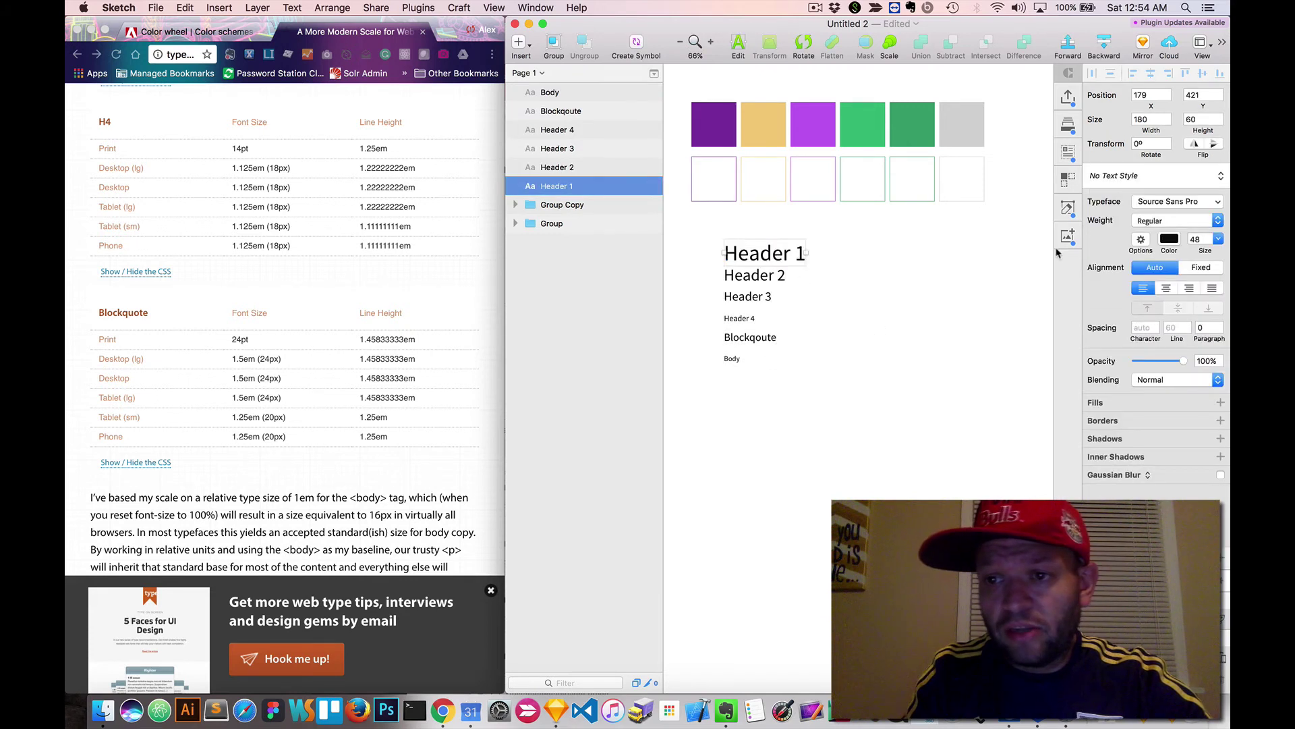
click(1136, 177)
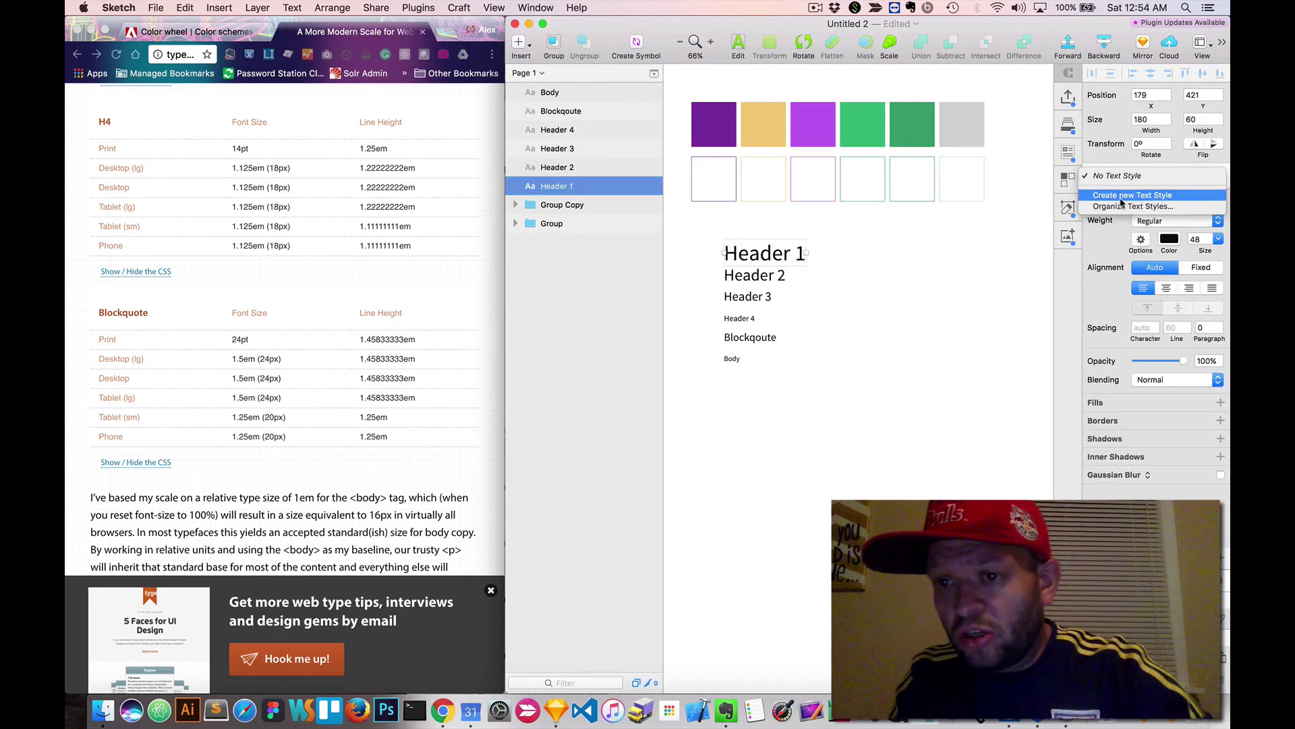
click(1122, 197)
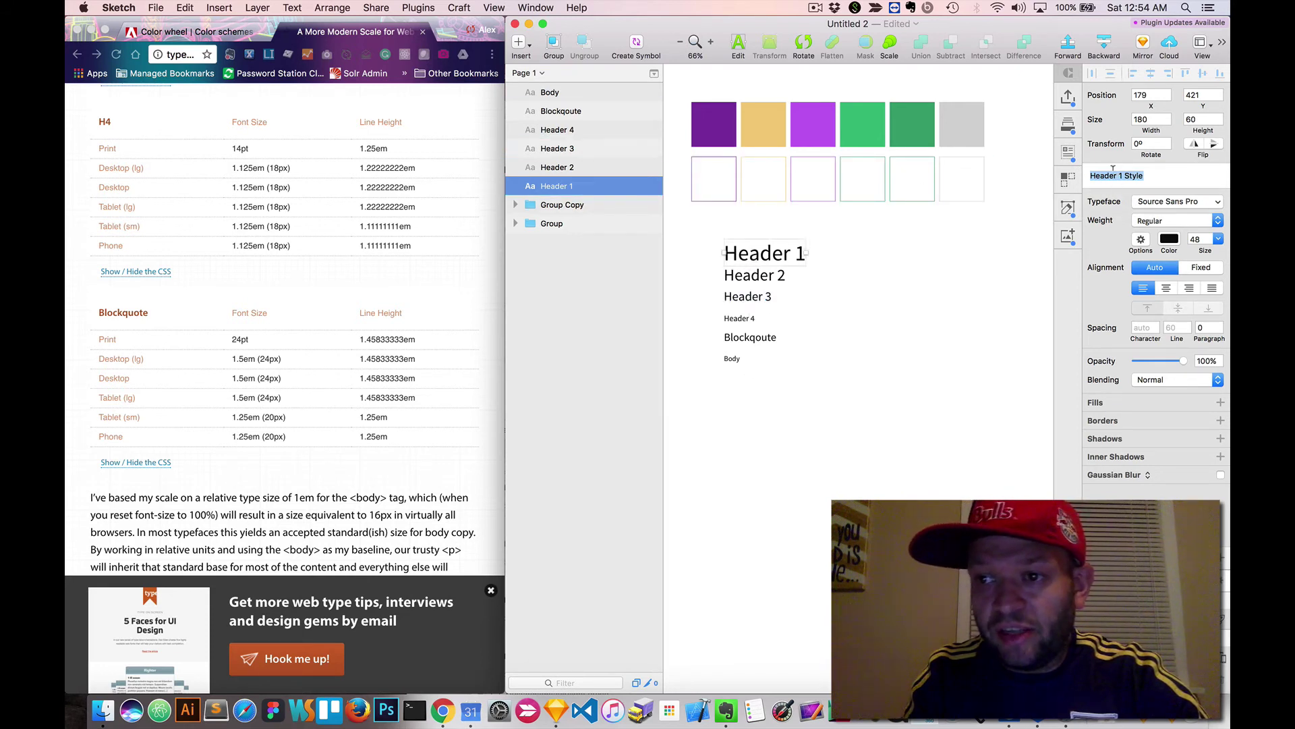
key(Return)
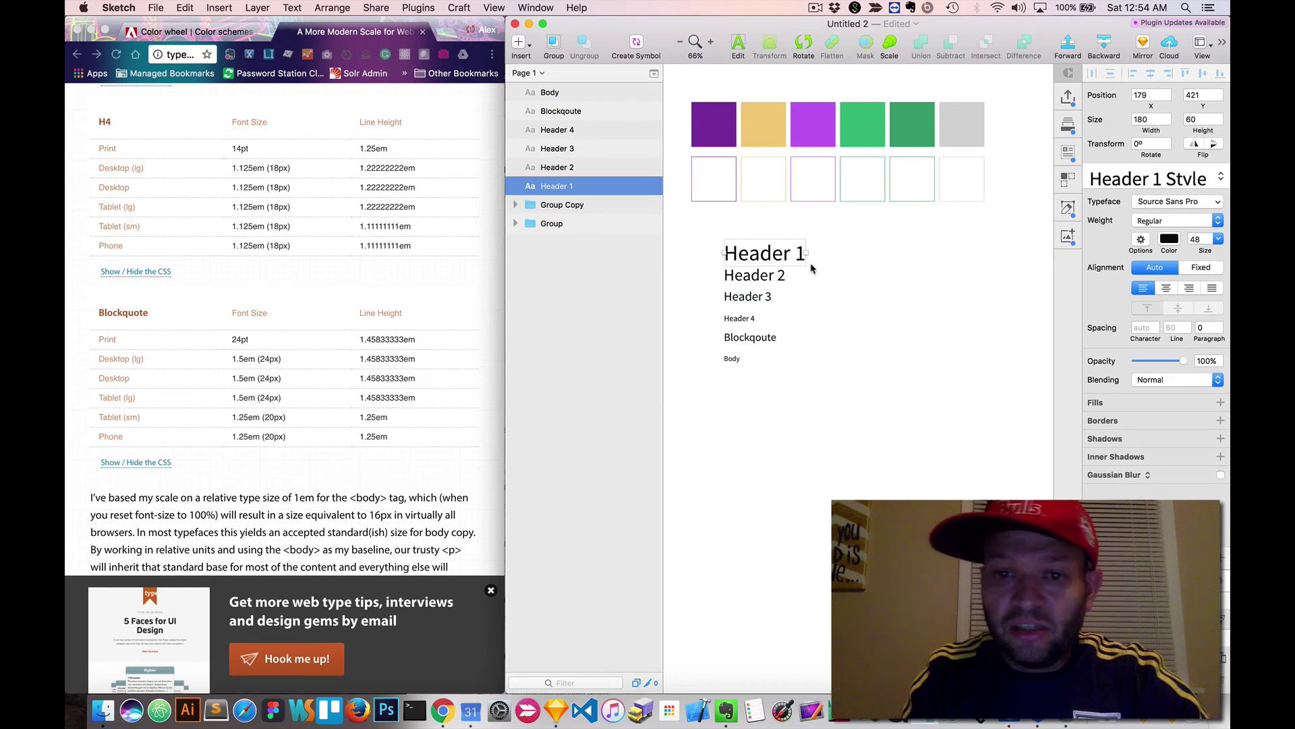
Create a shared text style from the "Header 2" text, keeping the suggested name
click(766, 277)
click(1121, 179)
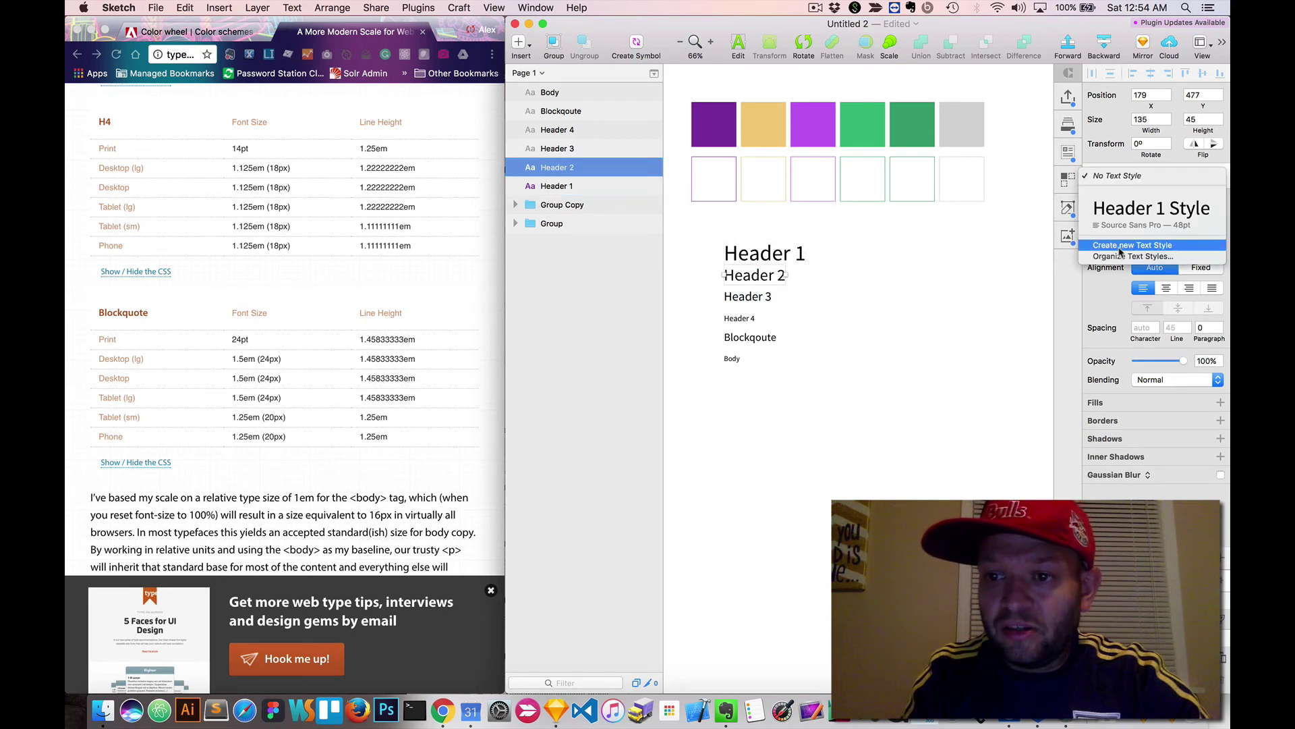
click(1122, 252)
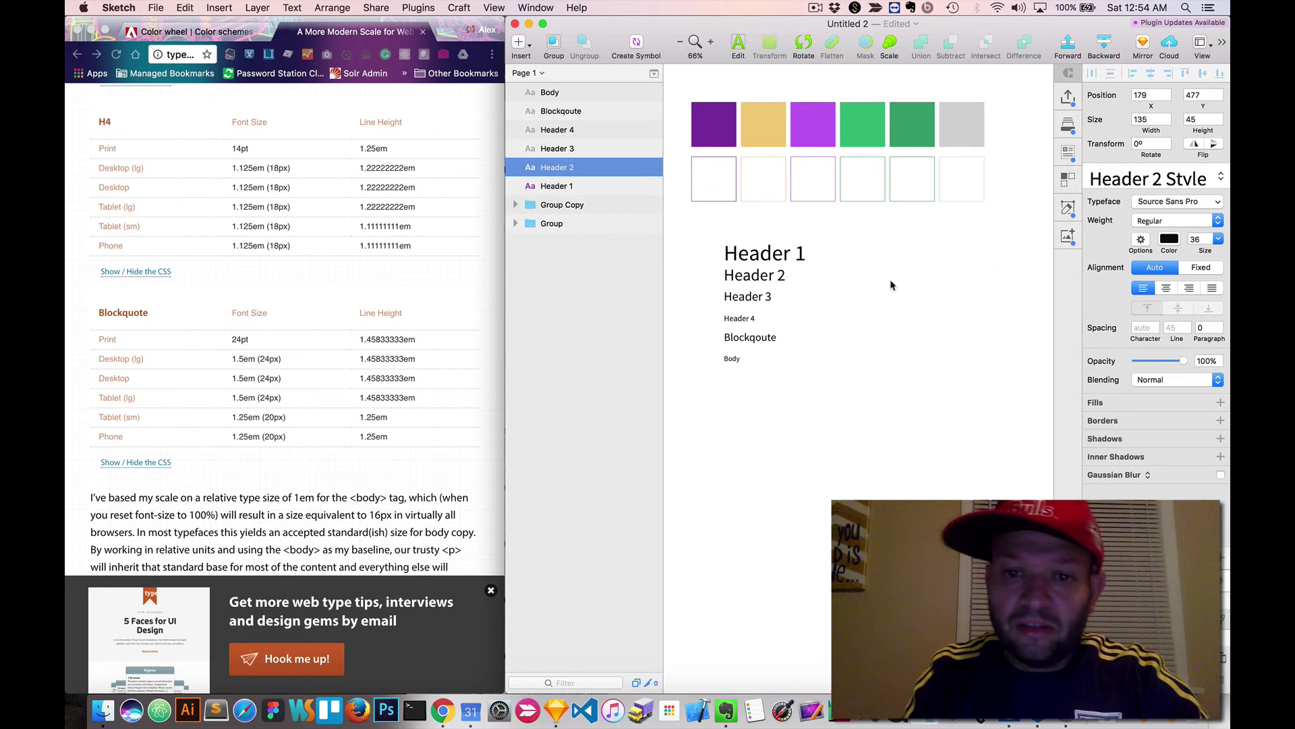
Create a shared text style from the "Header 3" text, keeping the suggested name
click(756, 298)
click(1103, 181)
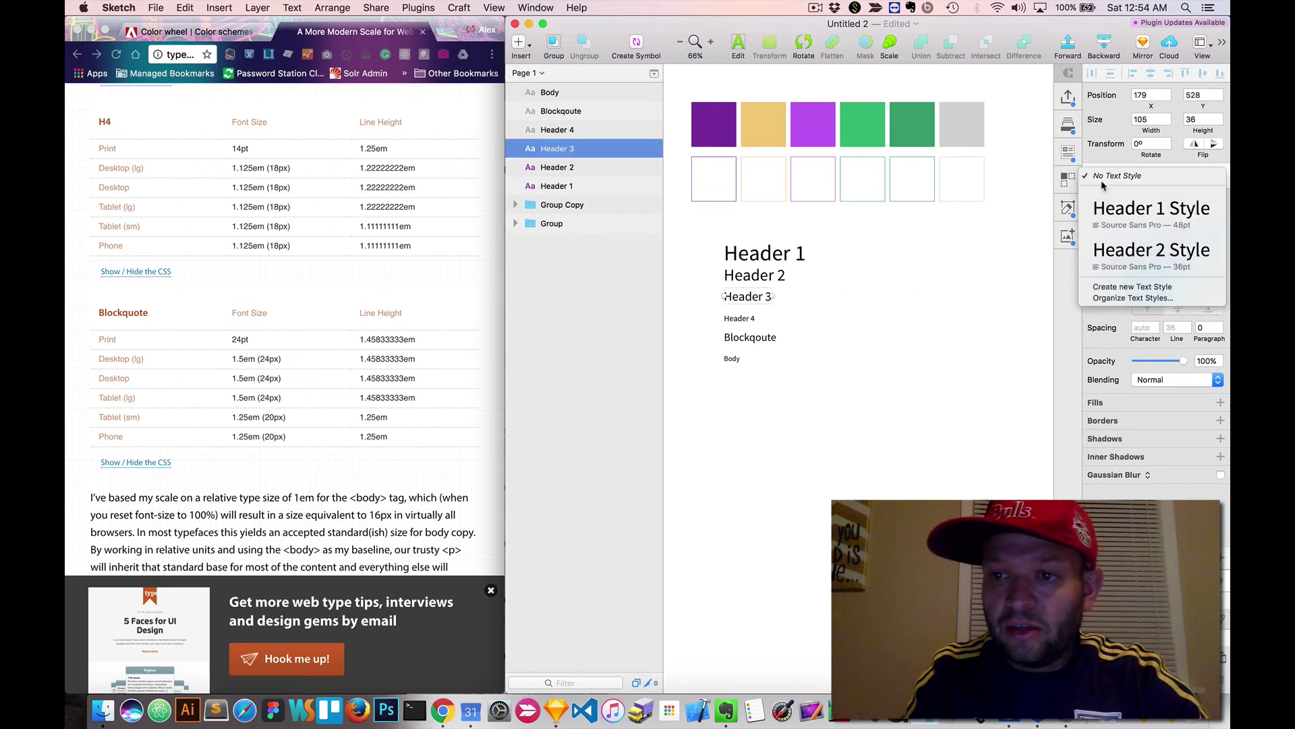
click(1113, 287)
key(Return)
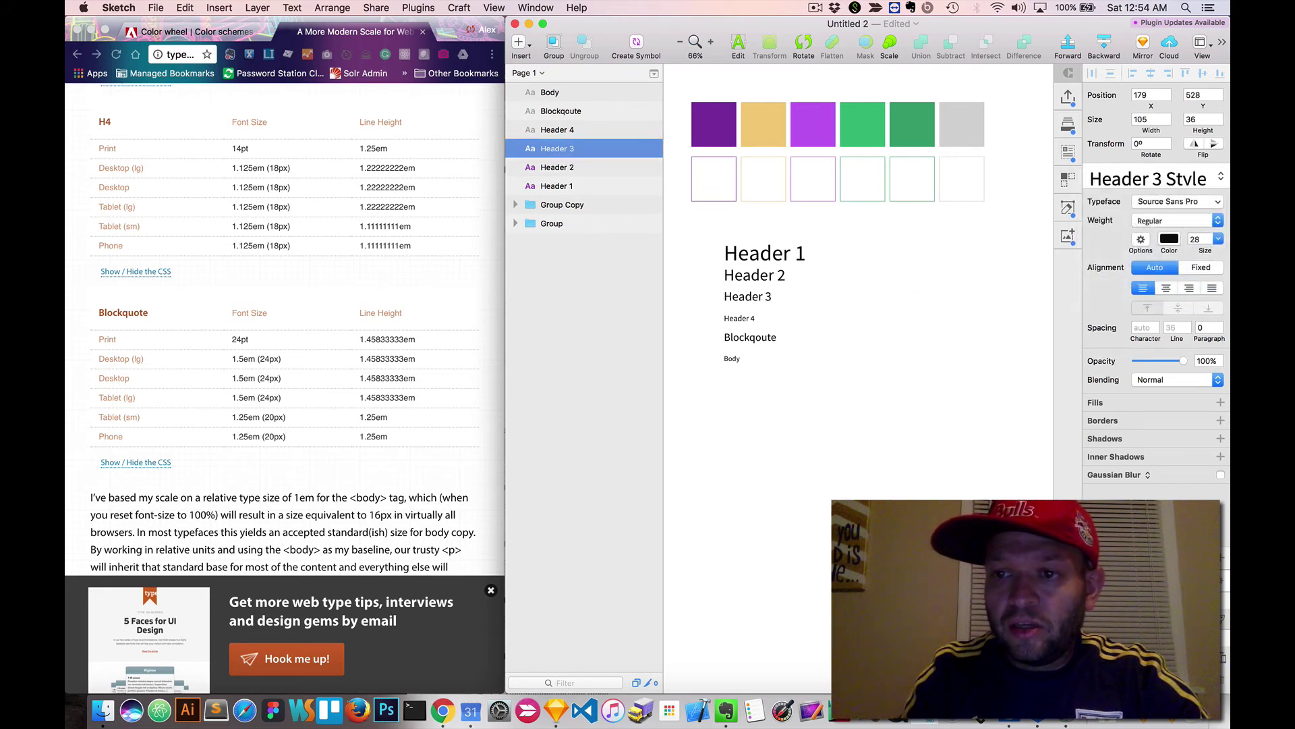
Create a shared text style from the "Header 4" text, keeping the suggested name
click(740, 317)
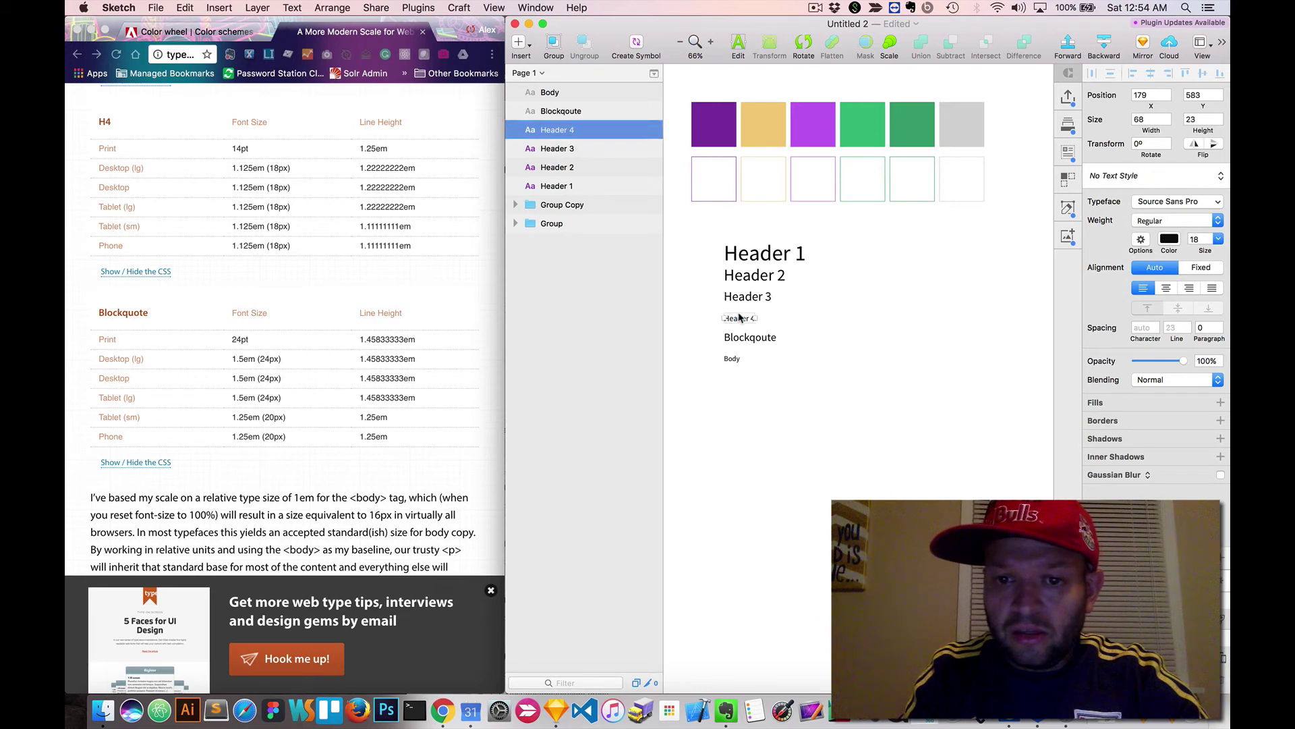
click(1120, 175)
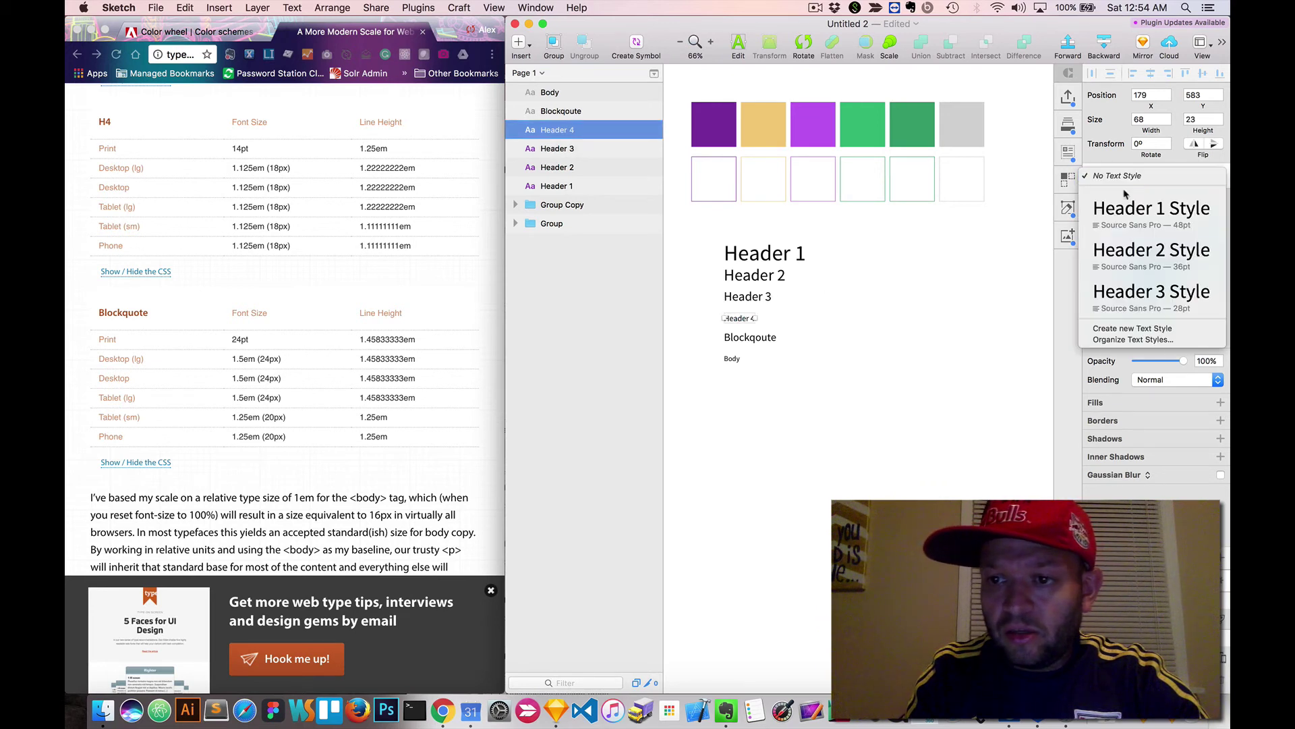
click(1133, 329)
key(Return)
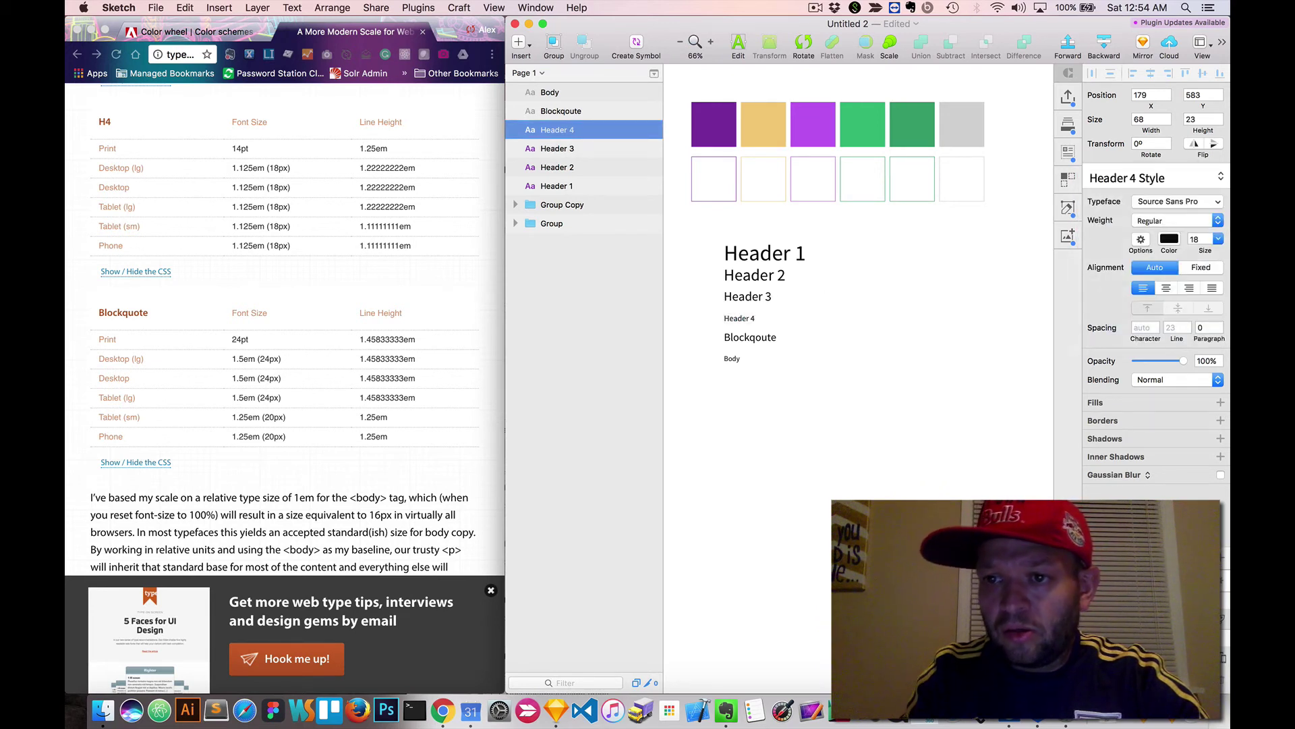
Create a shared text style from the "Blockqoute" text, keeping the suggested name
click(757, 339)
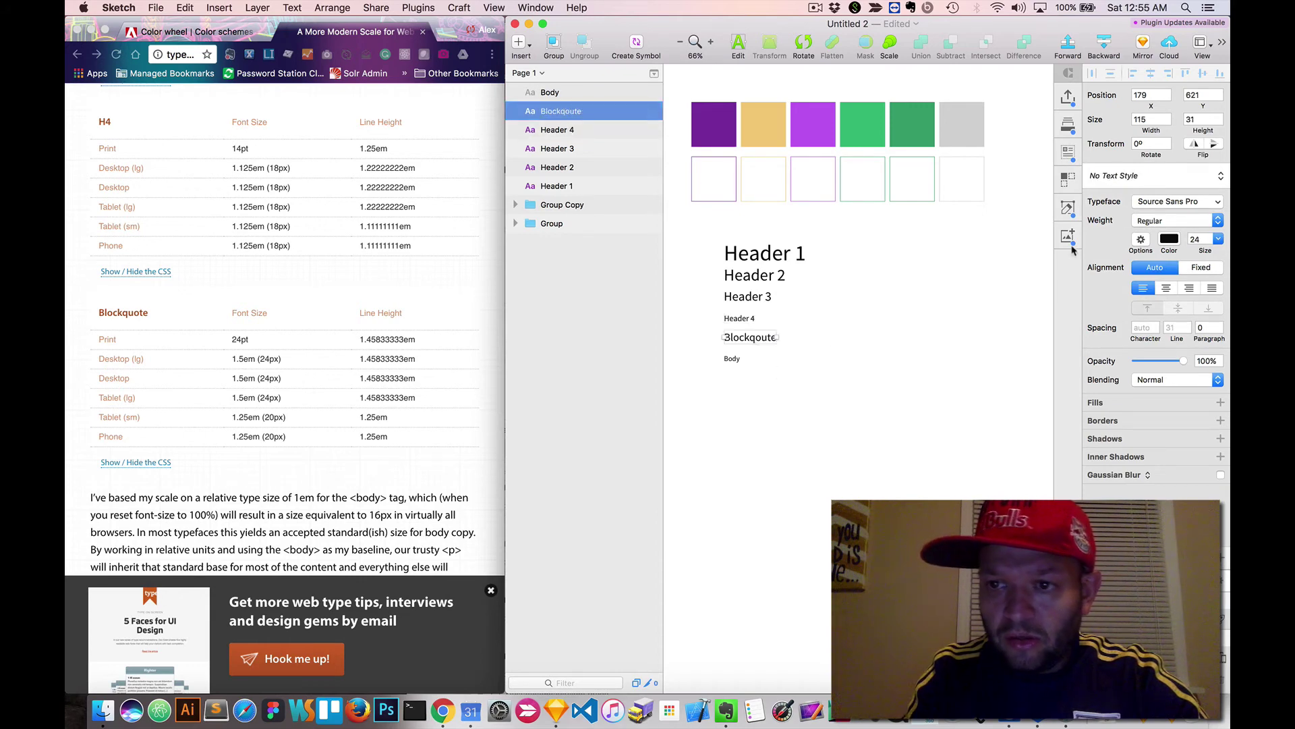
click(1132, 174)
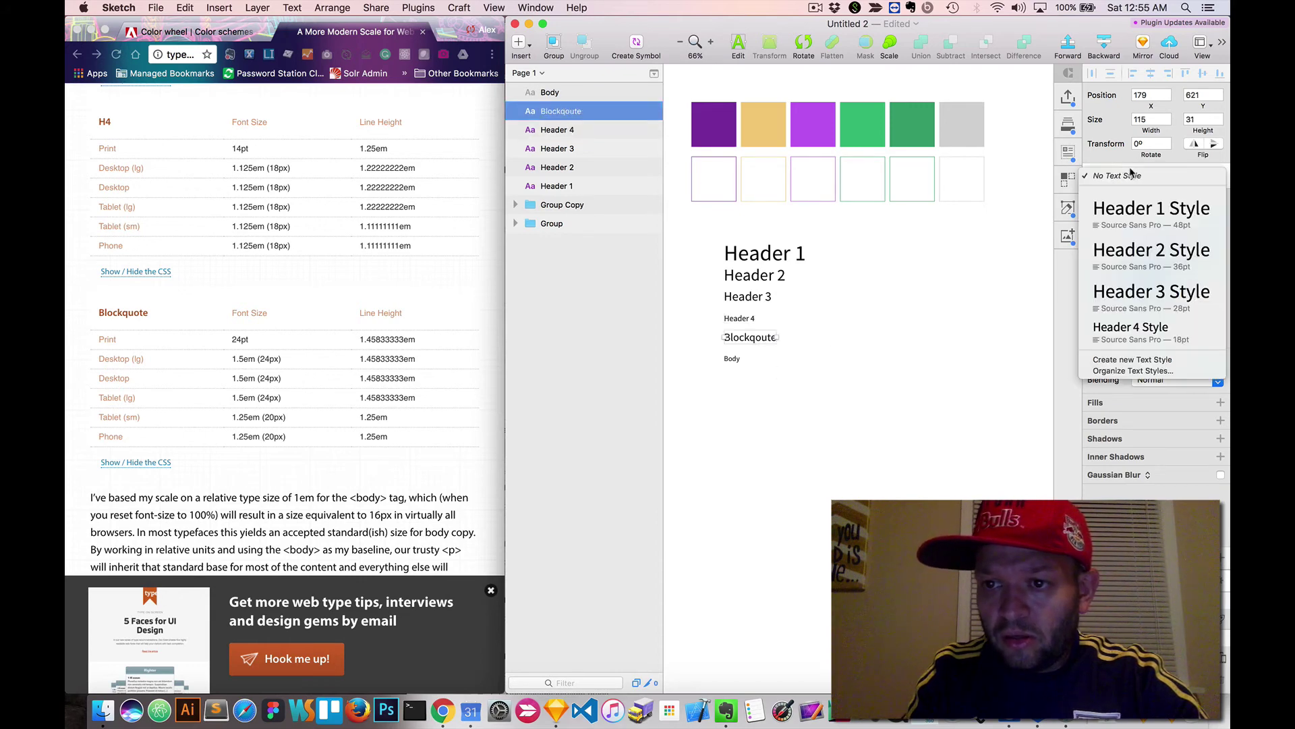
click(1139, 359)
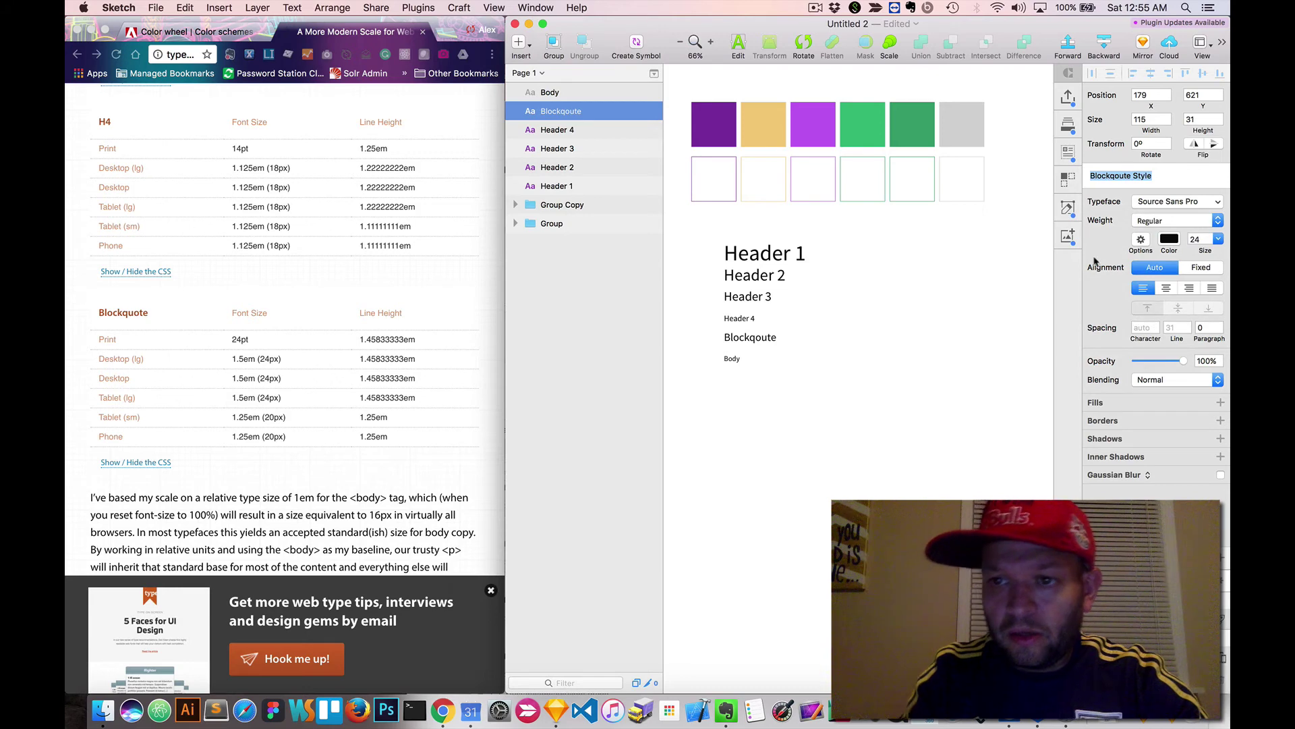
key(Return)
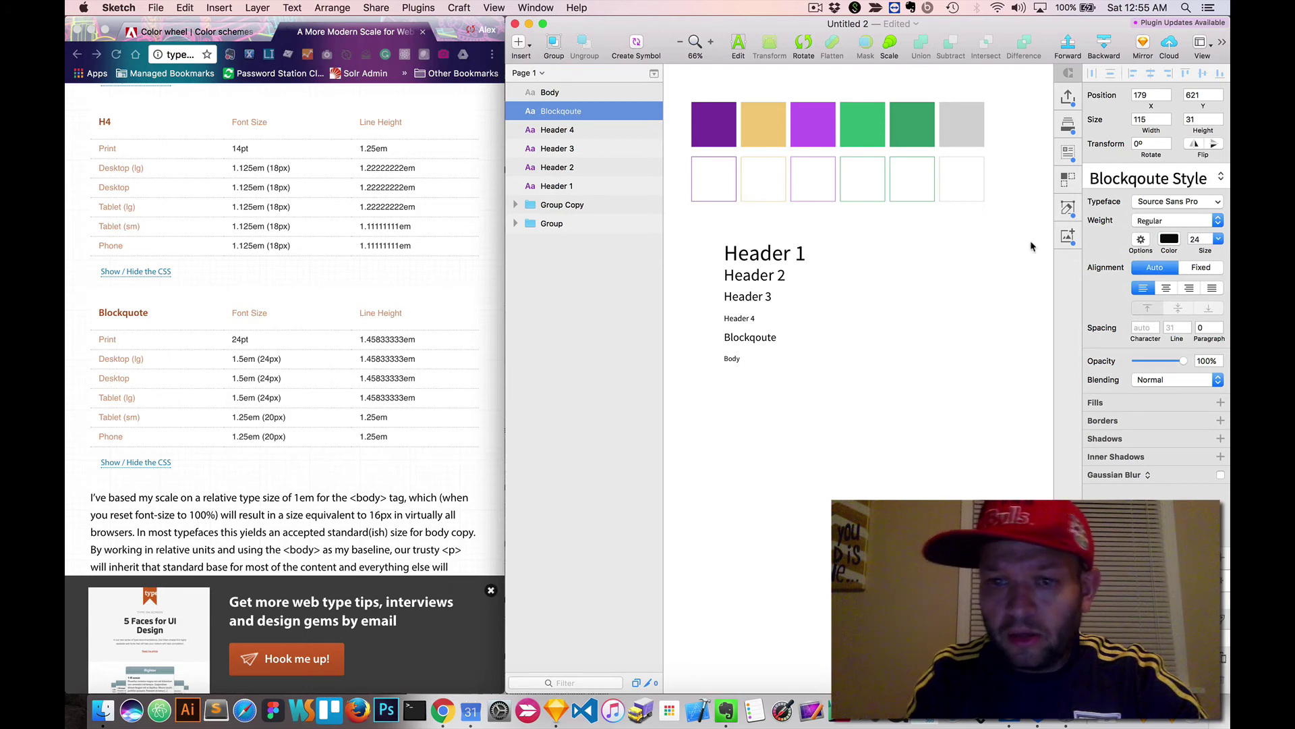
Create a shared text style from the "Body" text with the suggested name and review the list of text styles
click(732, 358)
click(1118, 176)
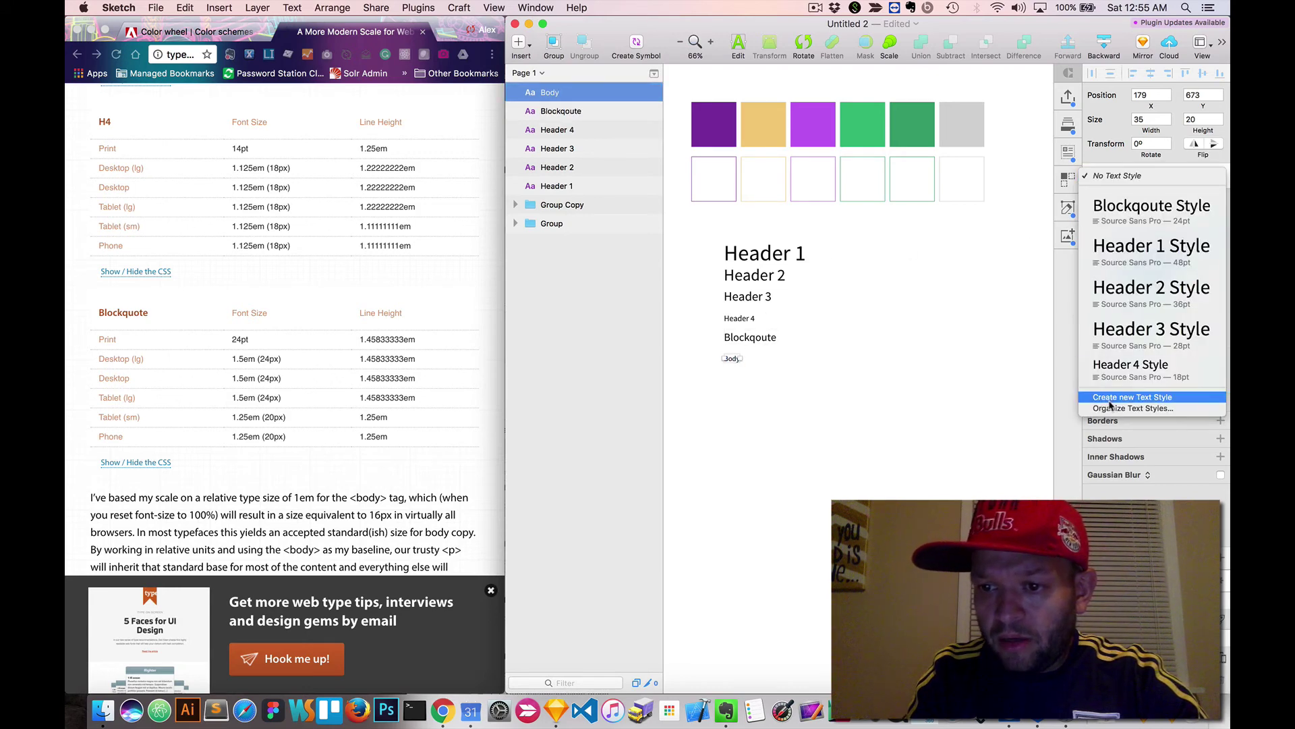
click(1114, 397)
key(Return)
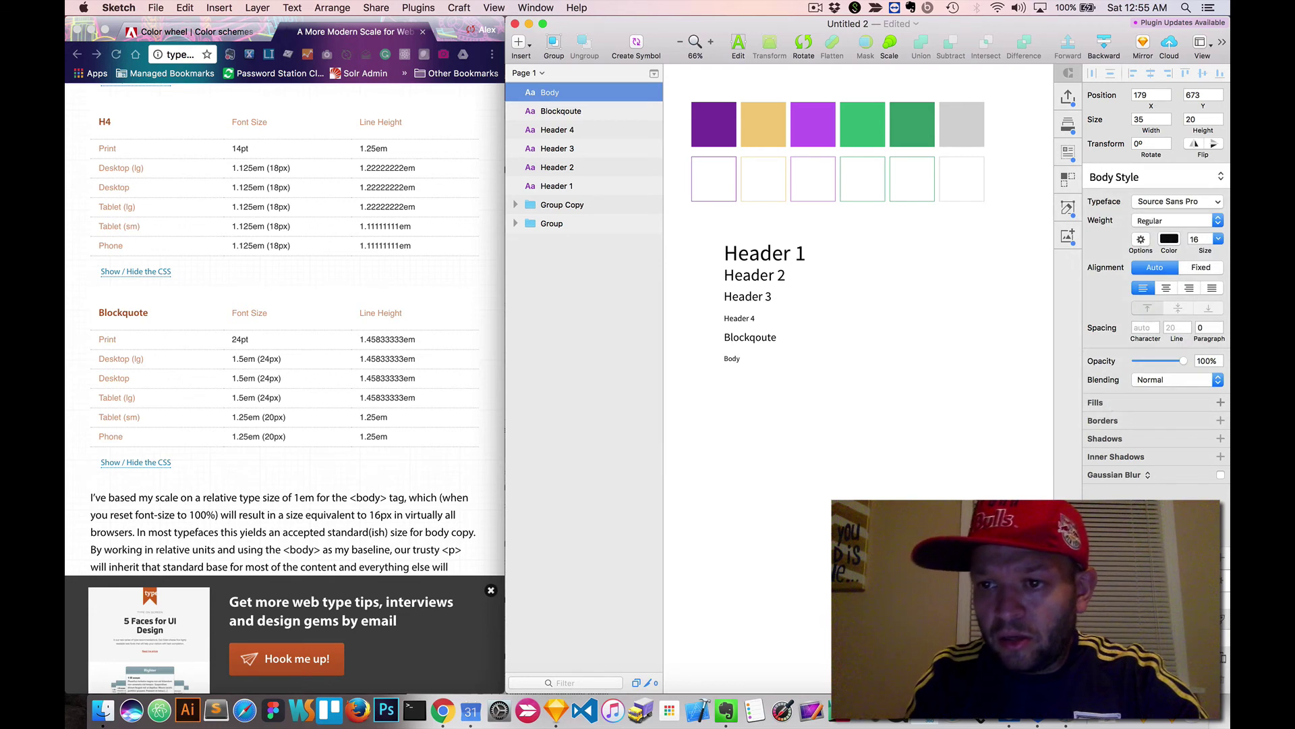
click(1165, 184)
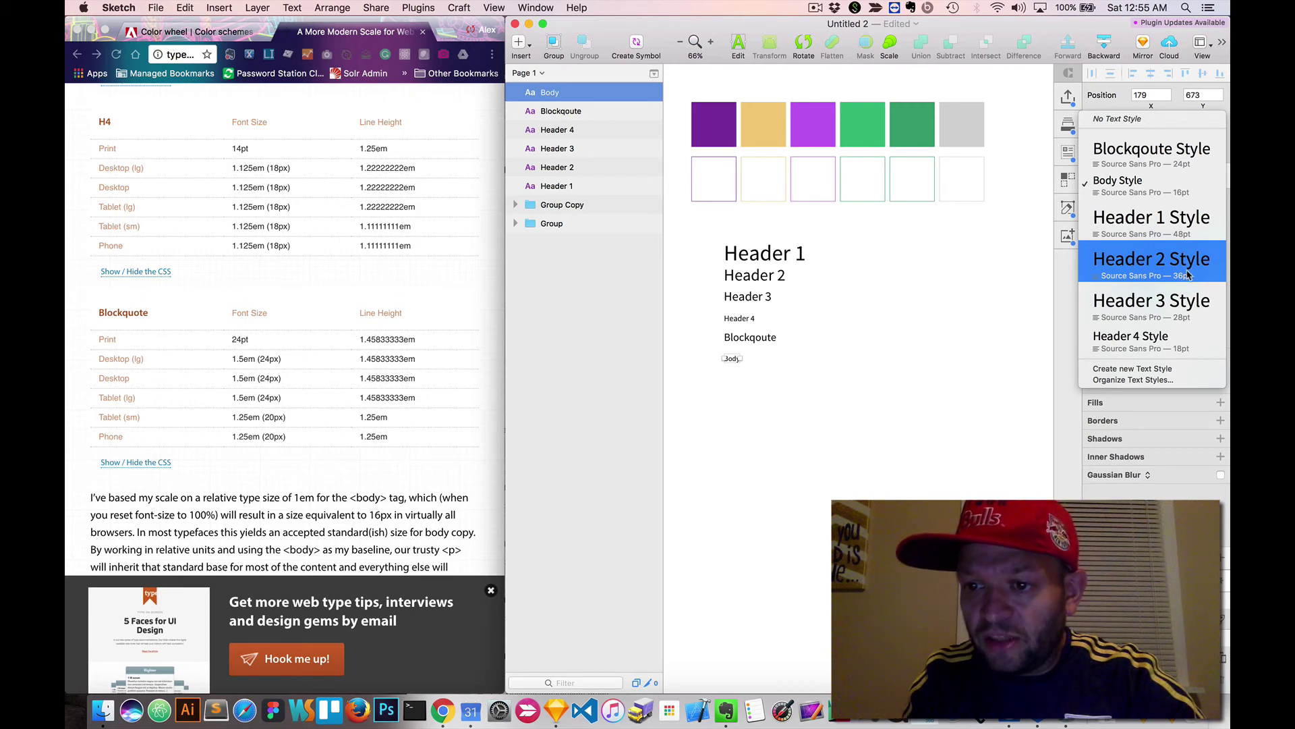
click(885, 375)
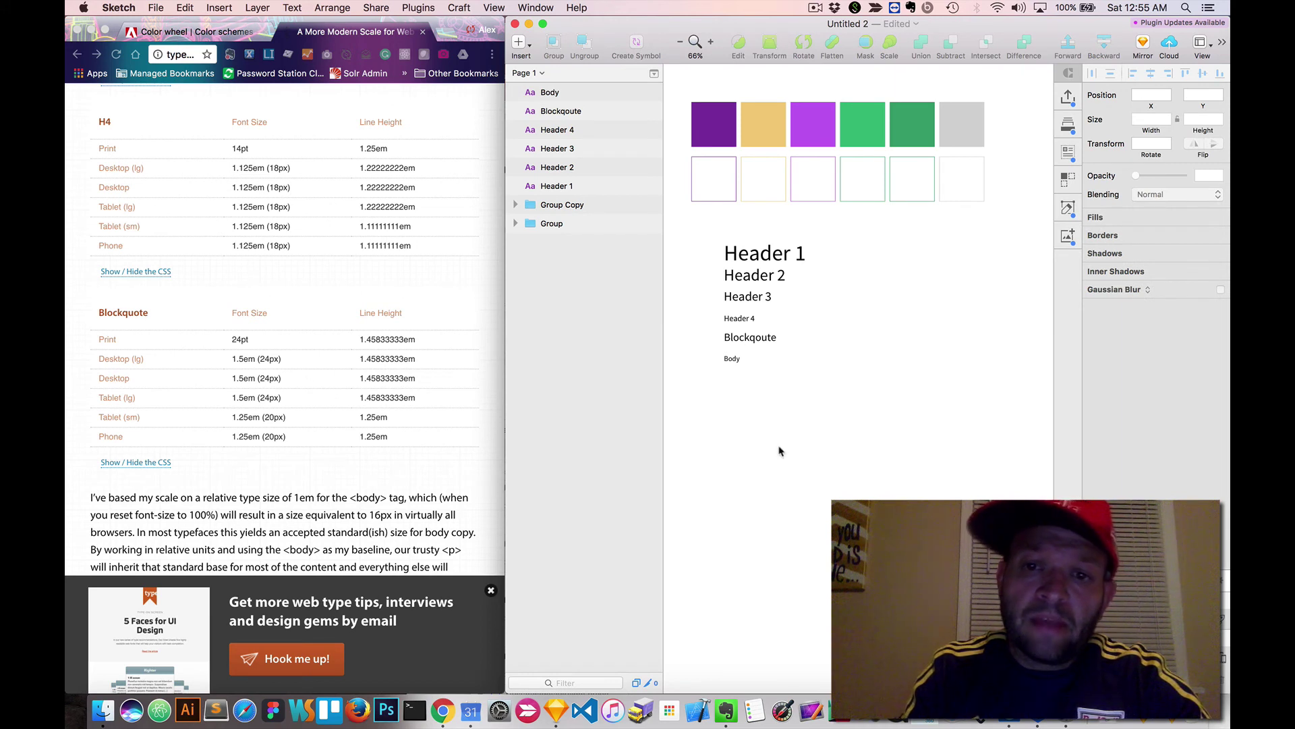
Widen the document window and insert a new text layer with its default placeholder text in the empty area beside the "Blockqoute" text
mouse_move(487, 303)
mouse_down()
mouse_move(318, 284)
mouse_move(204, 297)
mouse_up()
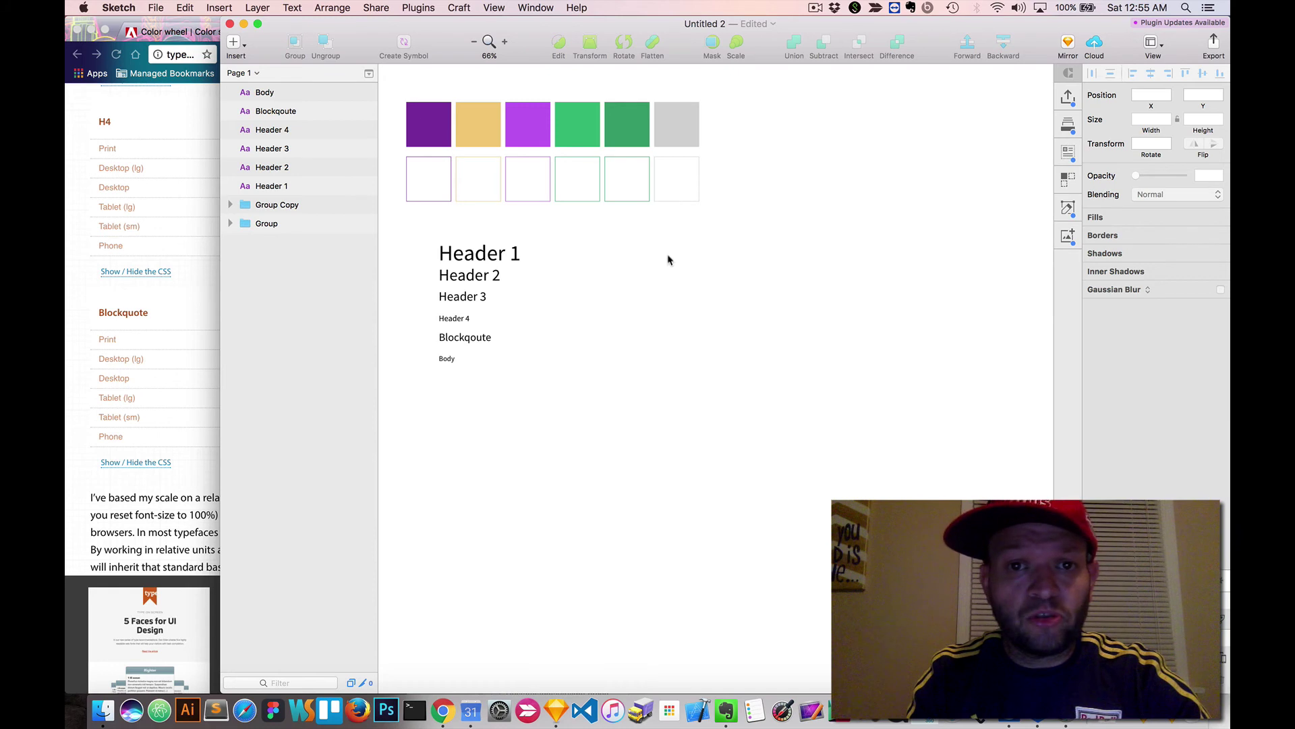
click(234, 43)
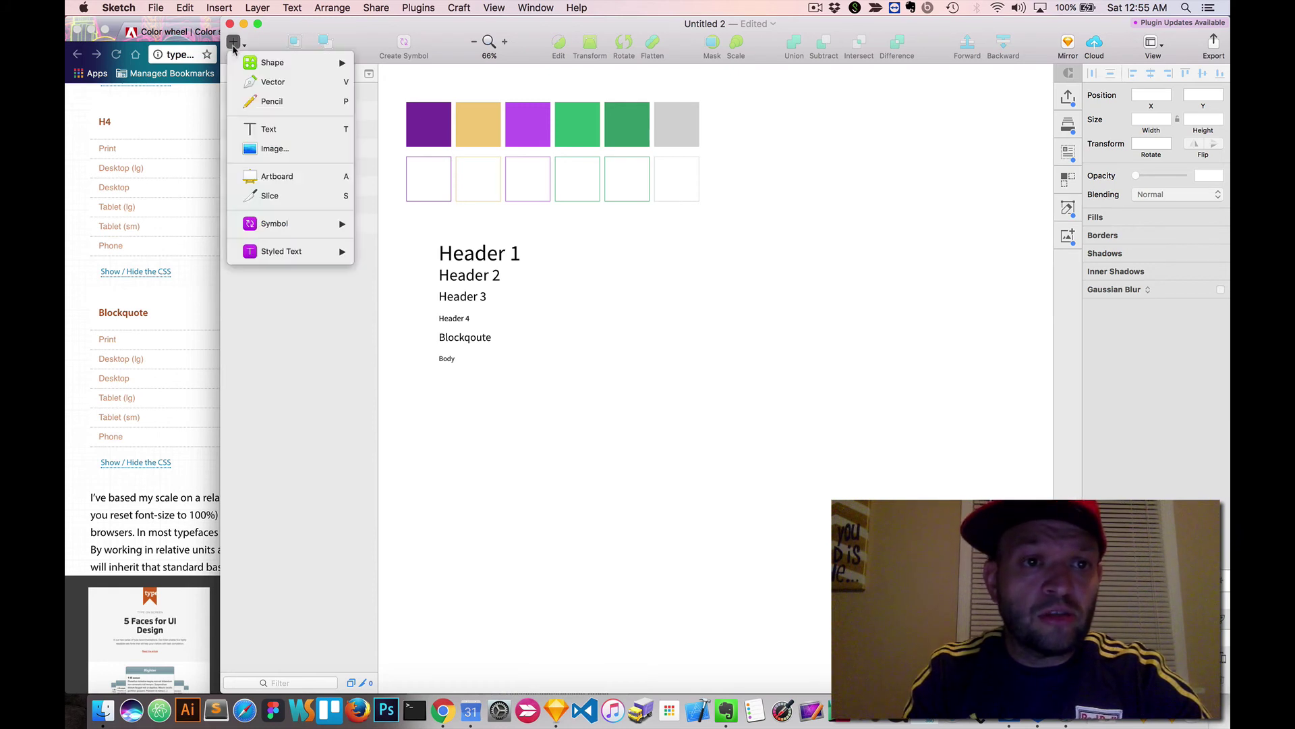
click(270, 130)
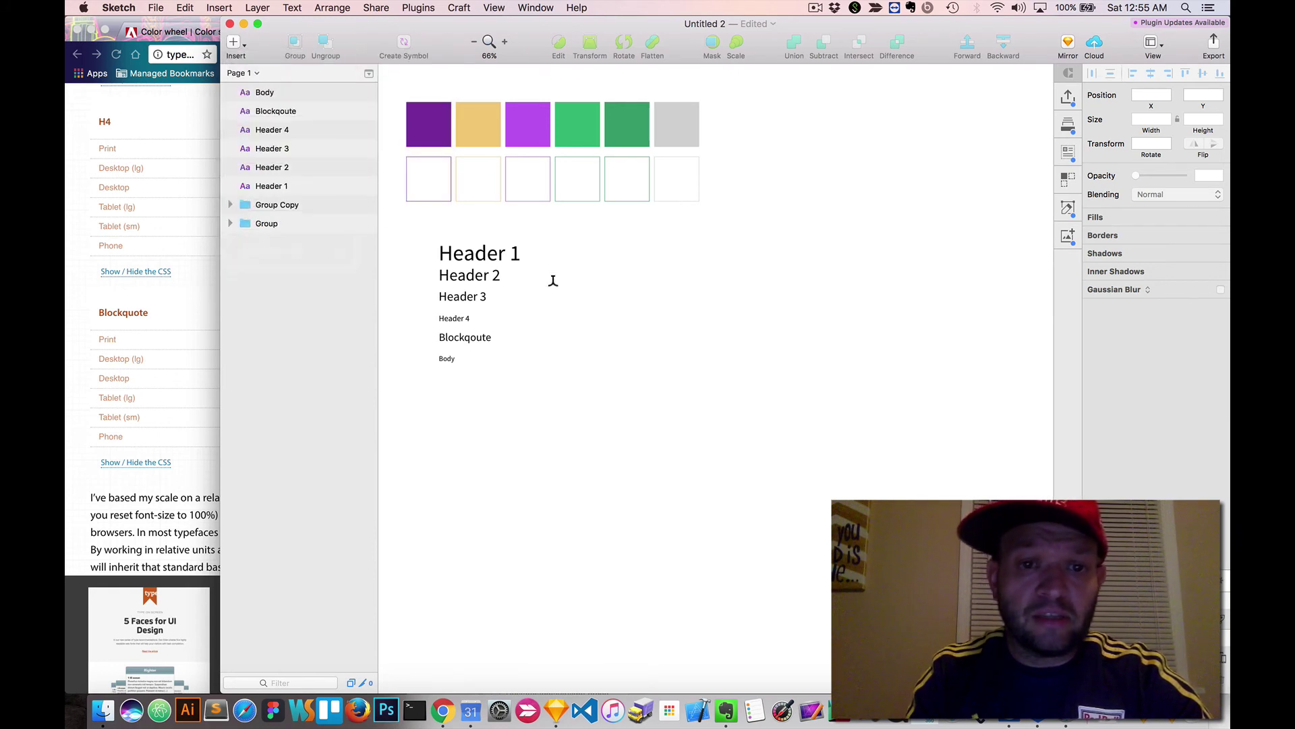
click(634, 341)
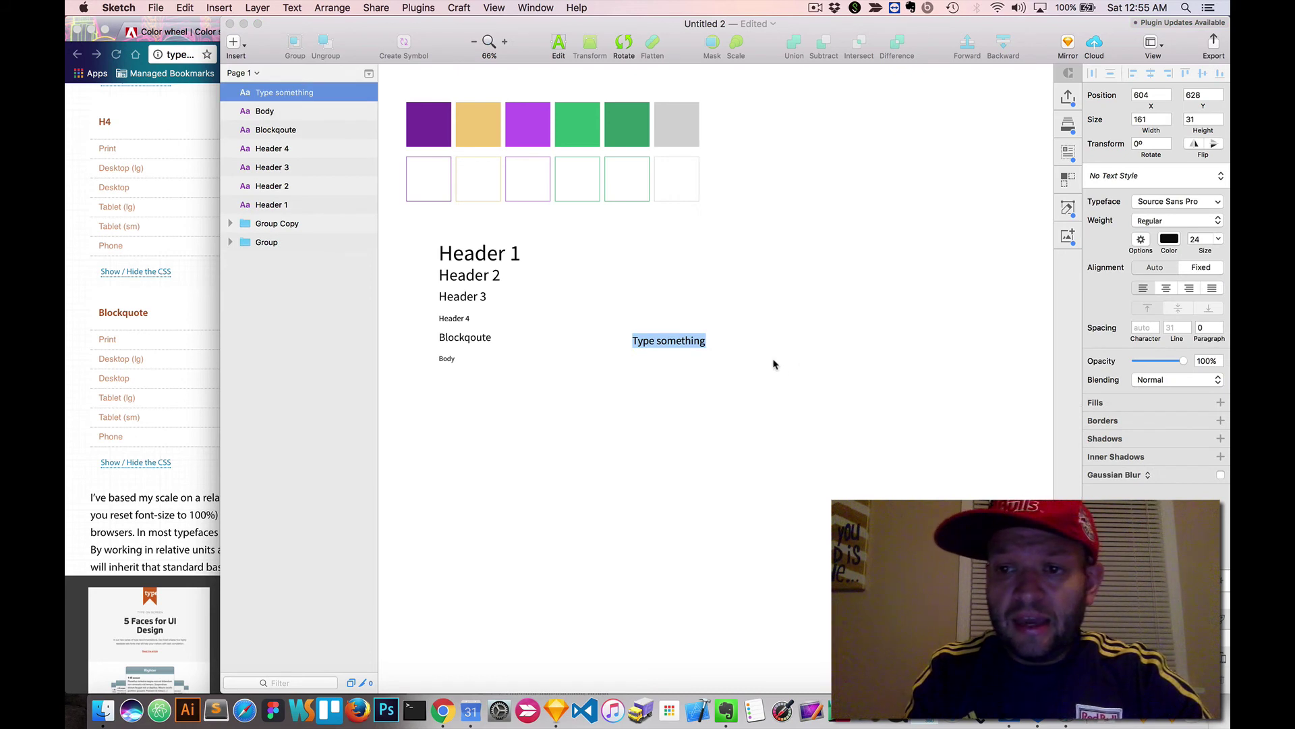
click(688, 361)
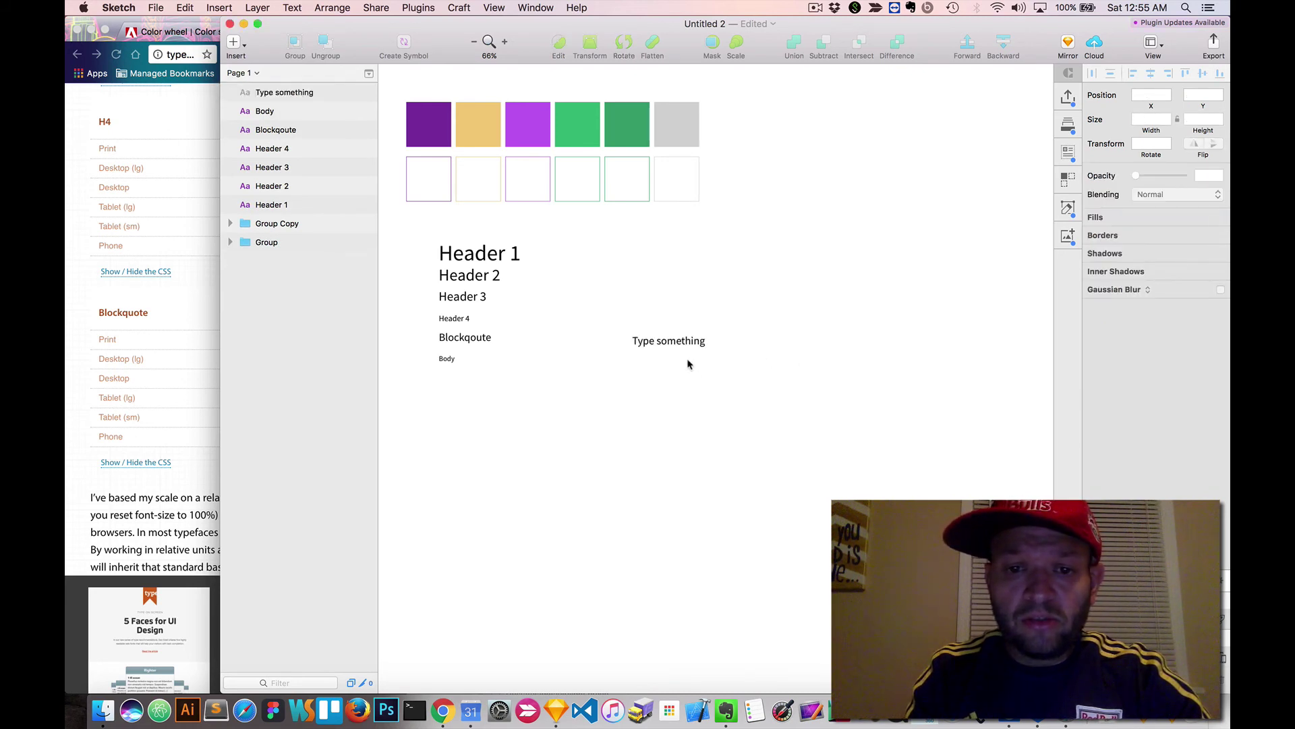
Fill the new "Type something" text layer with an Advertising headline from Craft's custom type content
click(666, 342)
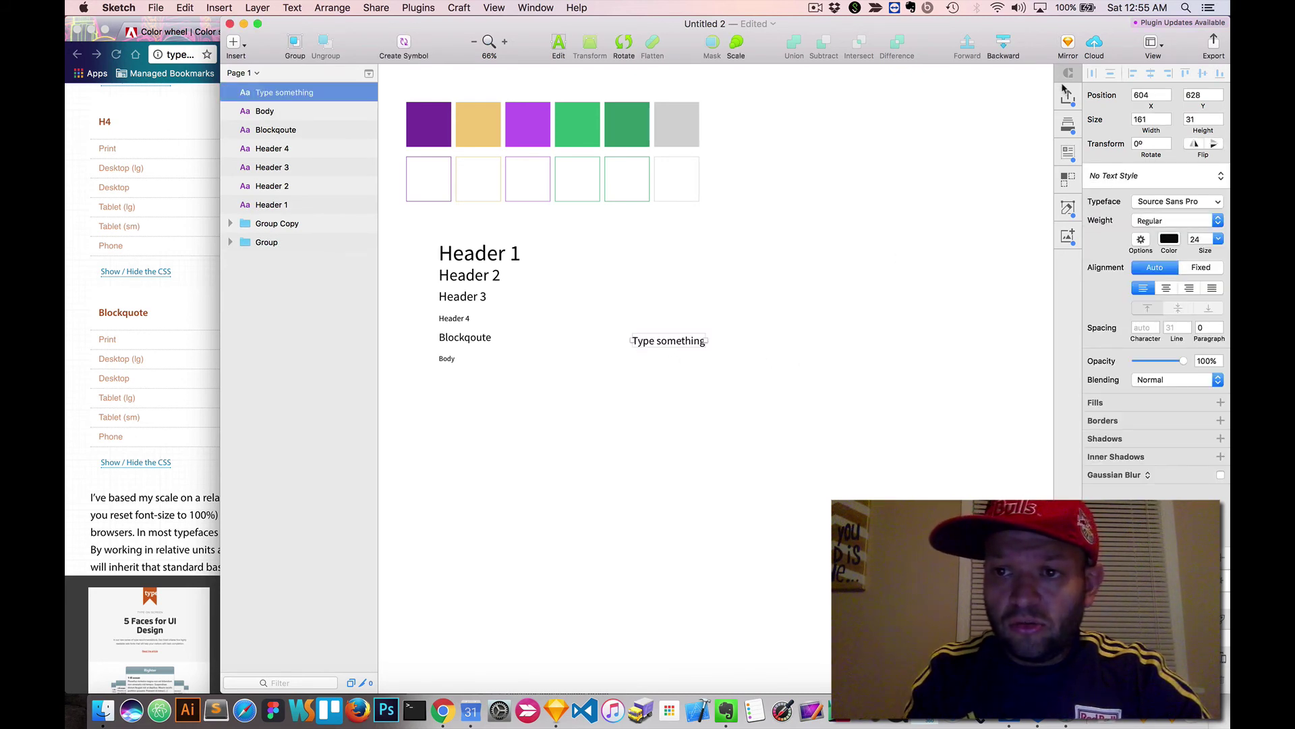
click(1068, 154)
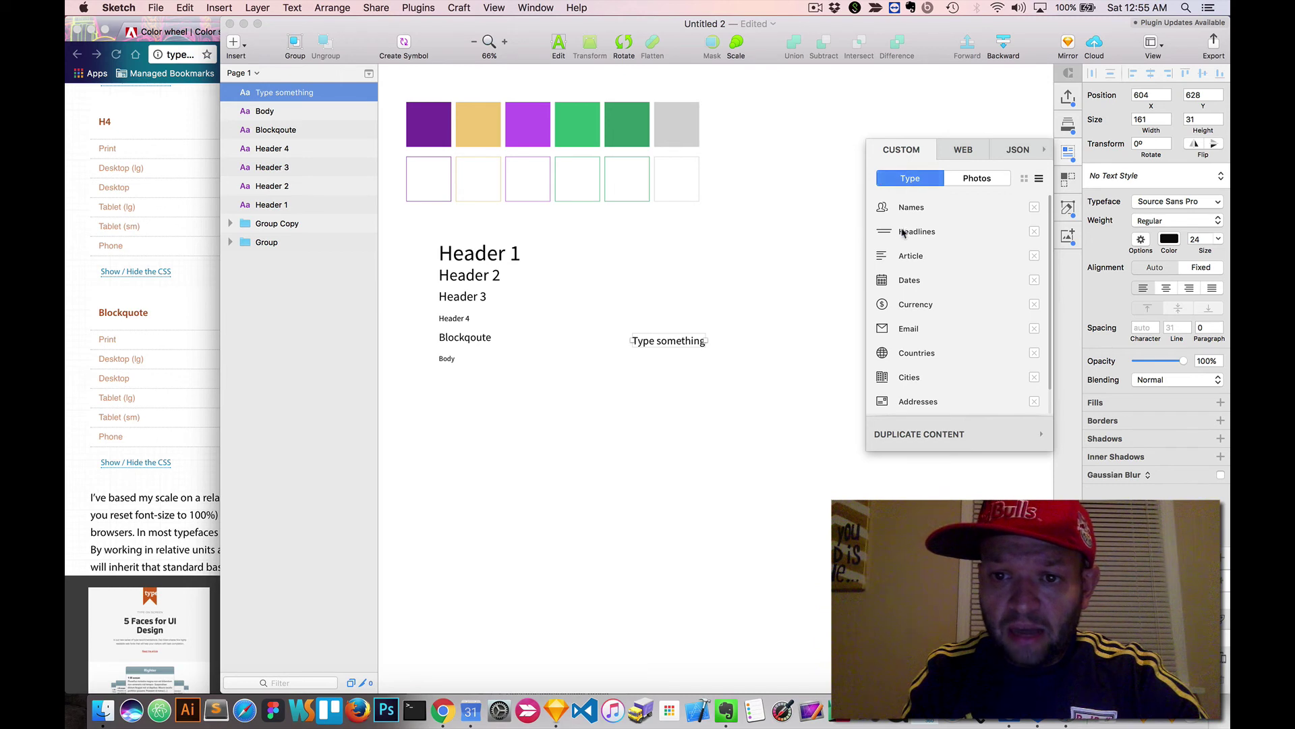
mouse_move(906, 236)
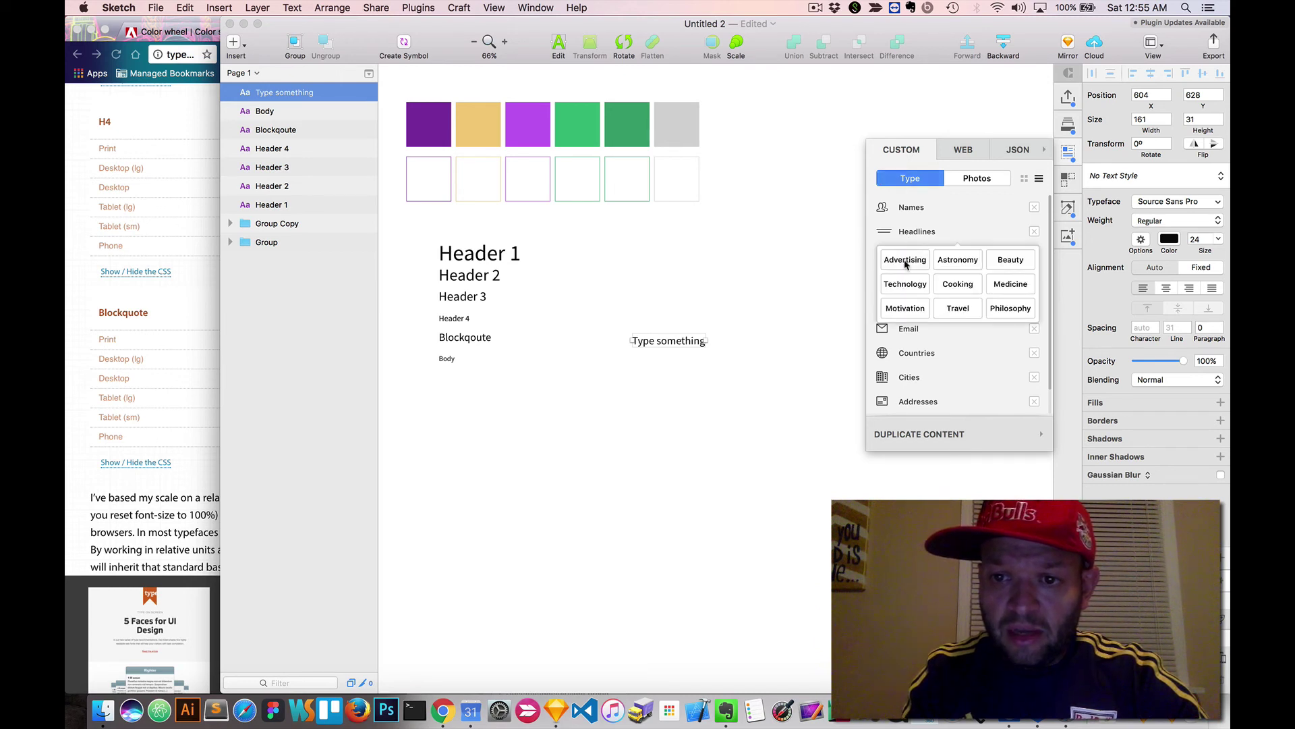
click(905, 261)
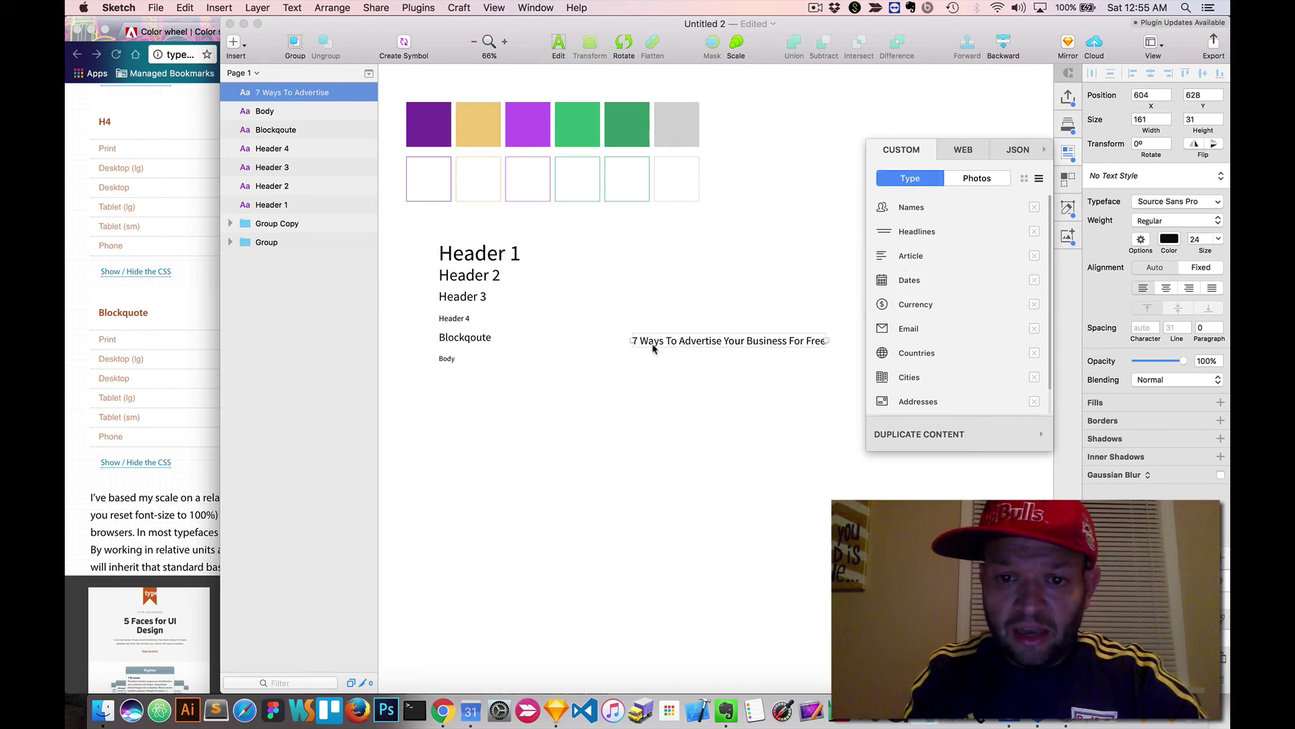
click(661, 373)
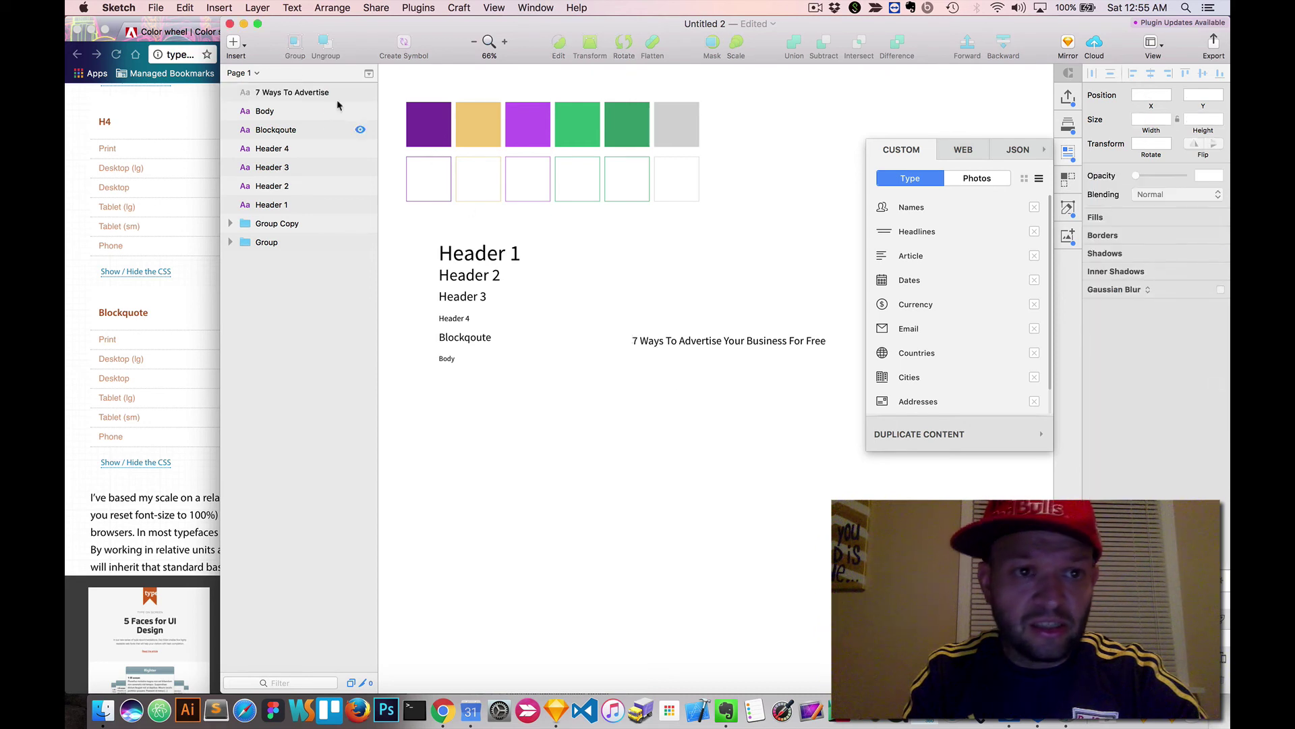
right_click(233, 44)
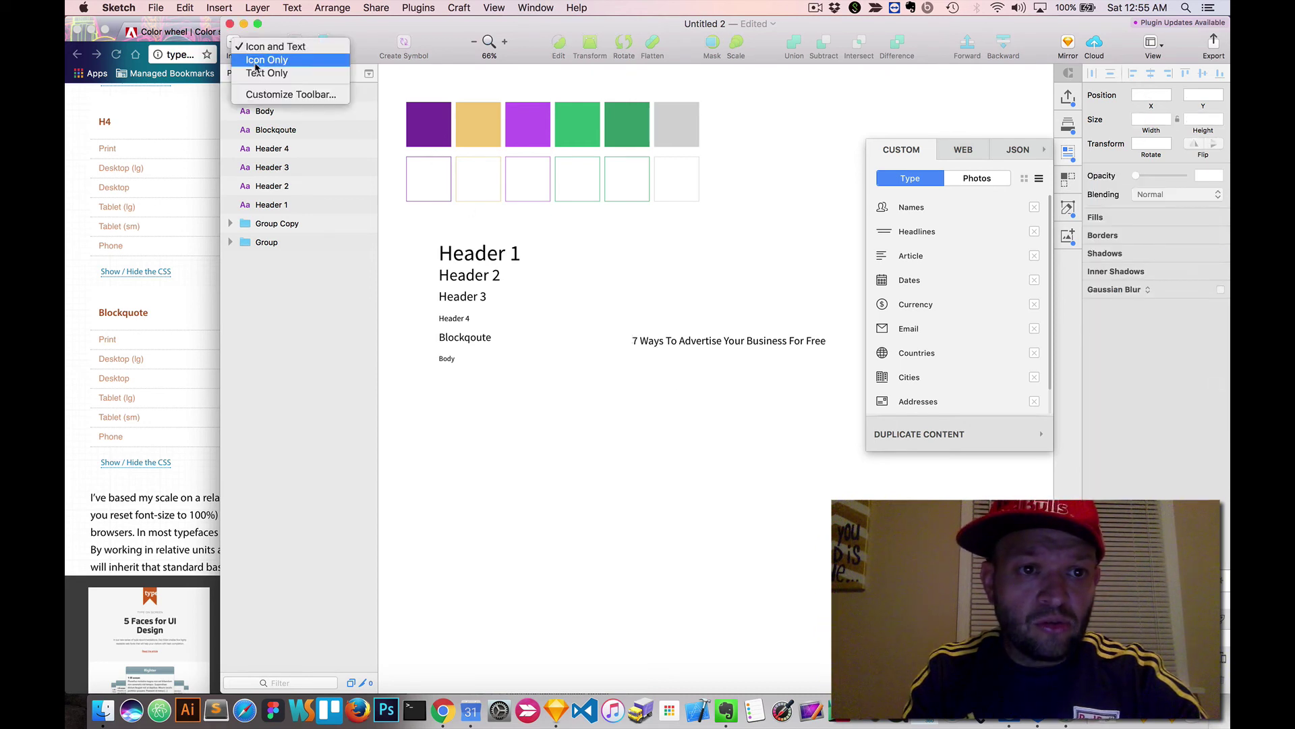
right_click(355, 22)
click(233, 42)
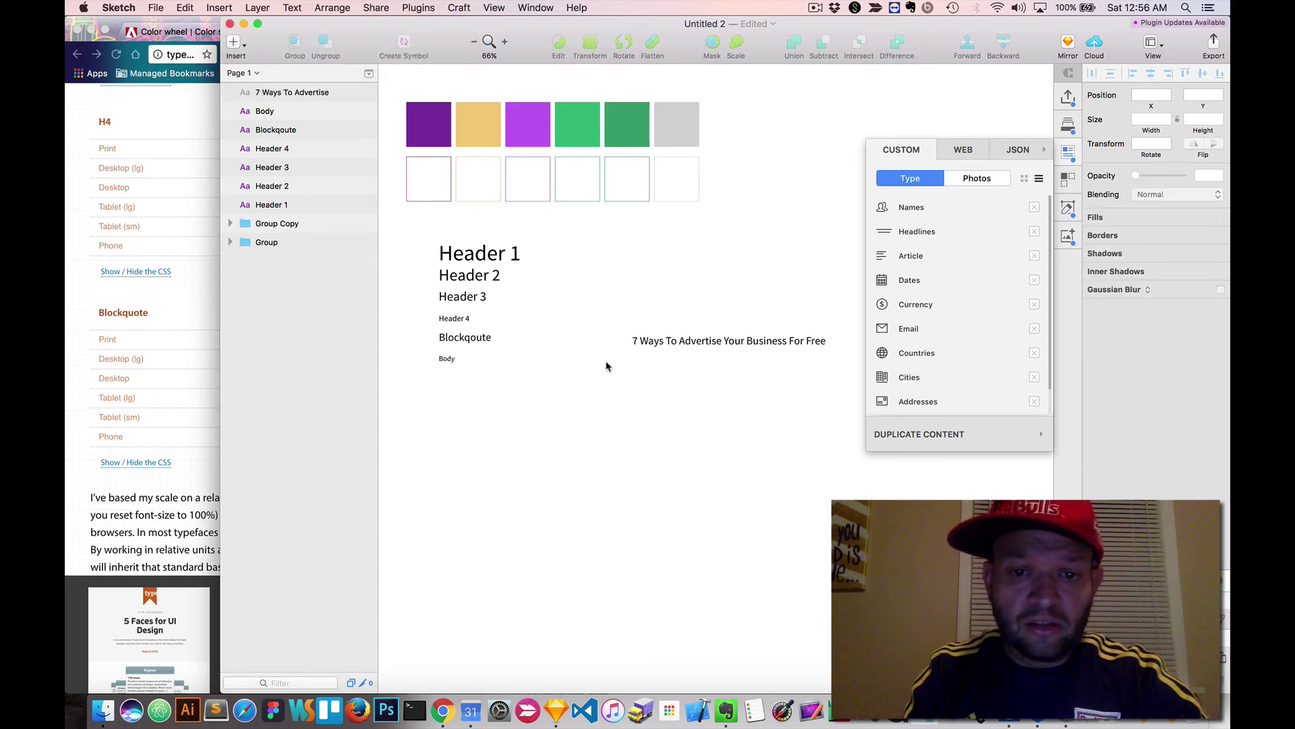
Duplicate the "7 Ways To Advertise Your Business For Free" headline directly below it and fill the copy with Craft's Advertising article content
click(665, 347)
drag(666, 346, 665, 376)
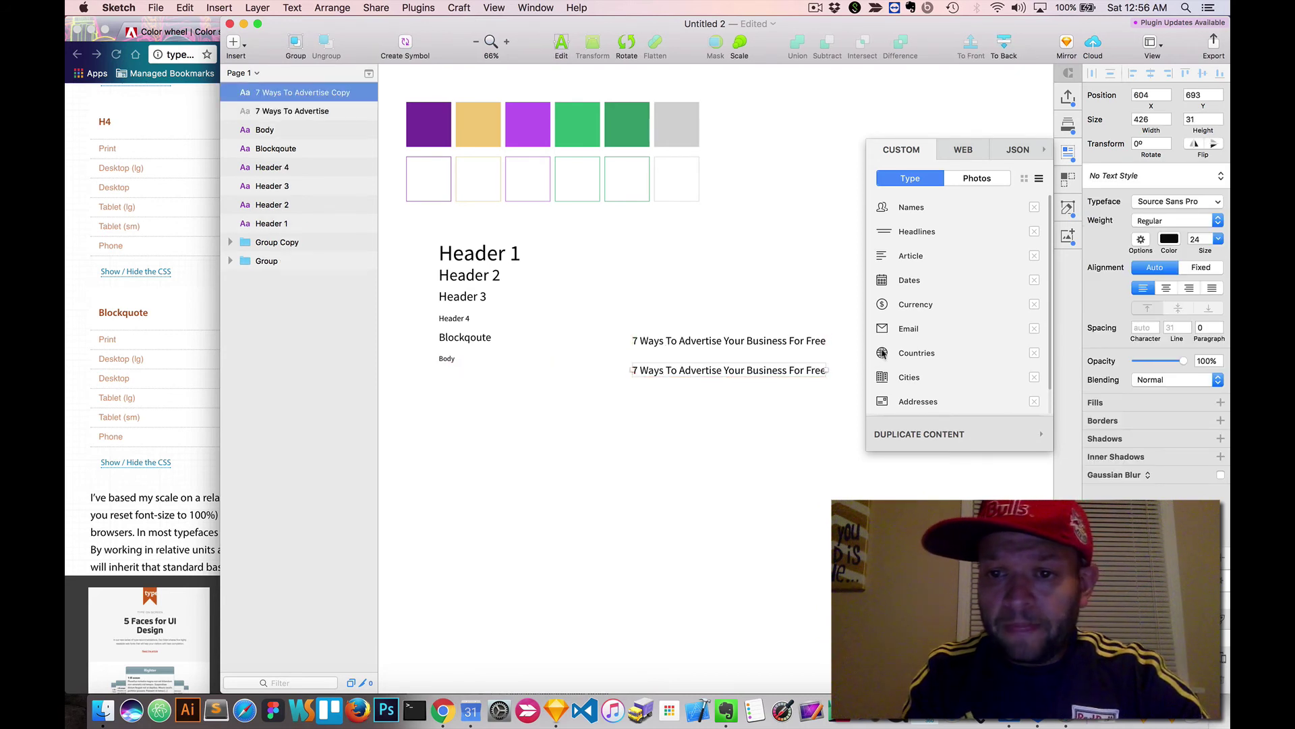
click(908, 257)
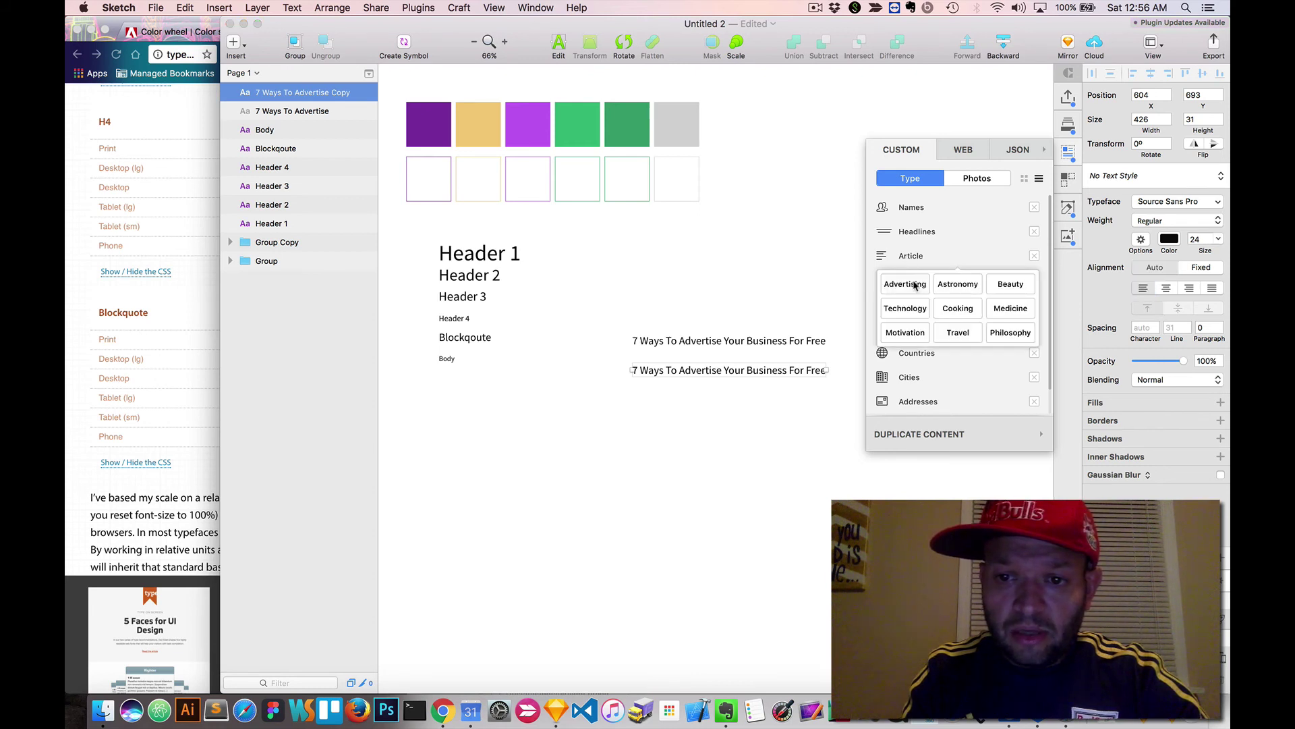
click(905, 284)
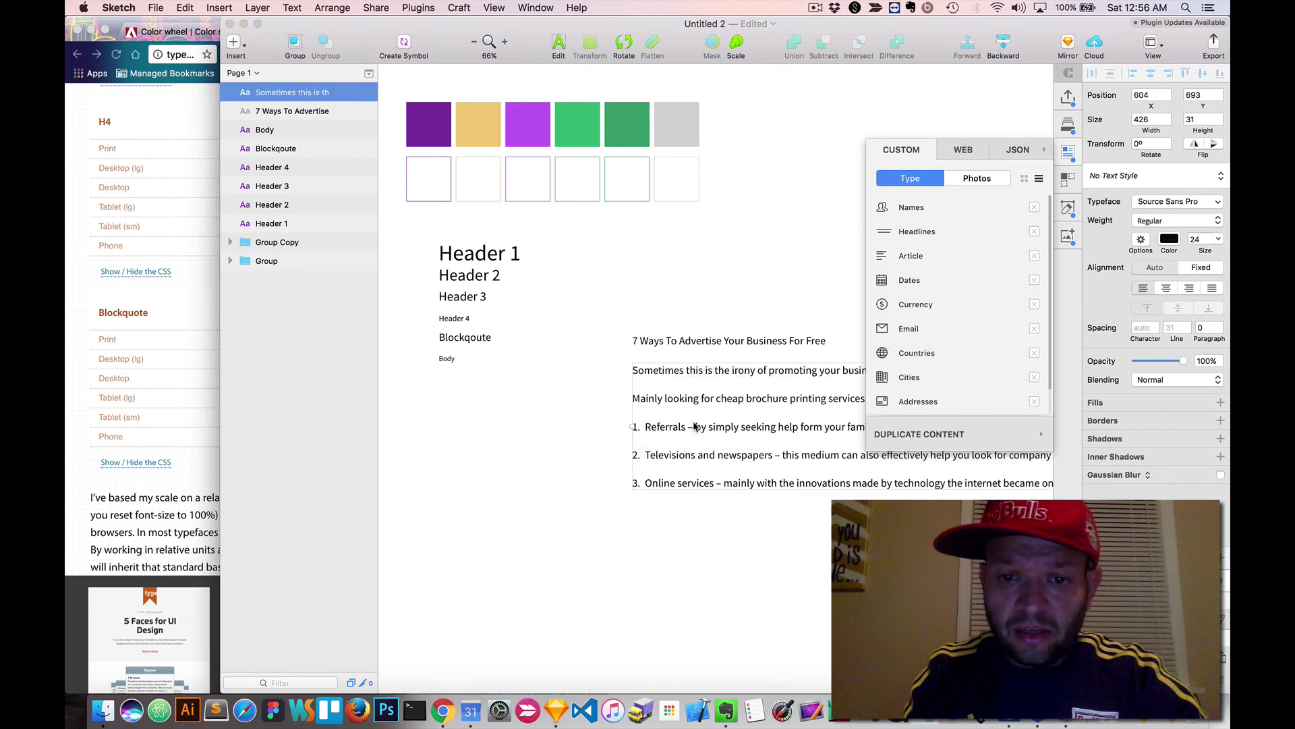
click(600, 420)
Set the article text layer's width to 600 so the paragraphs wrap into a column
scroll(851, 347, right, 3)
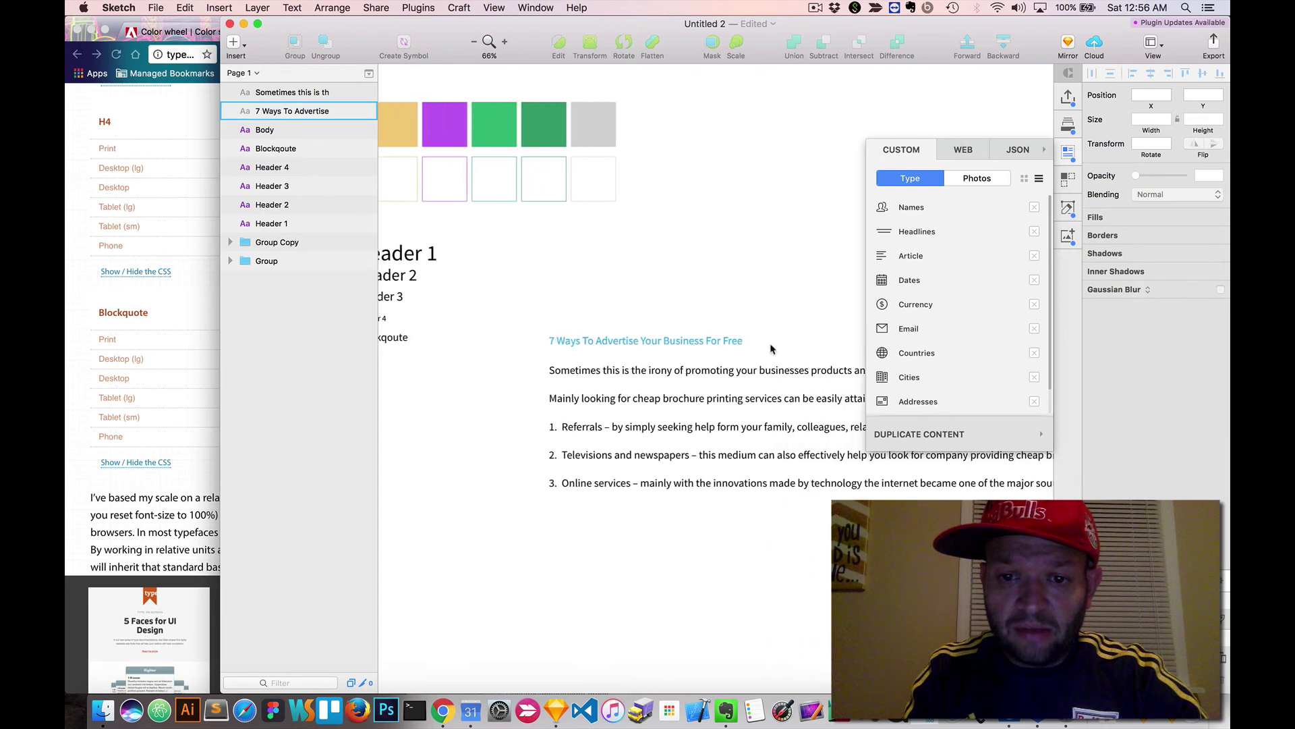
click(711, 381)
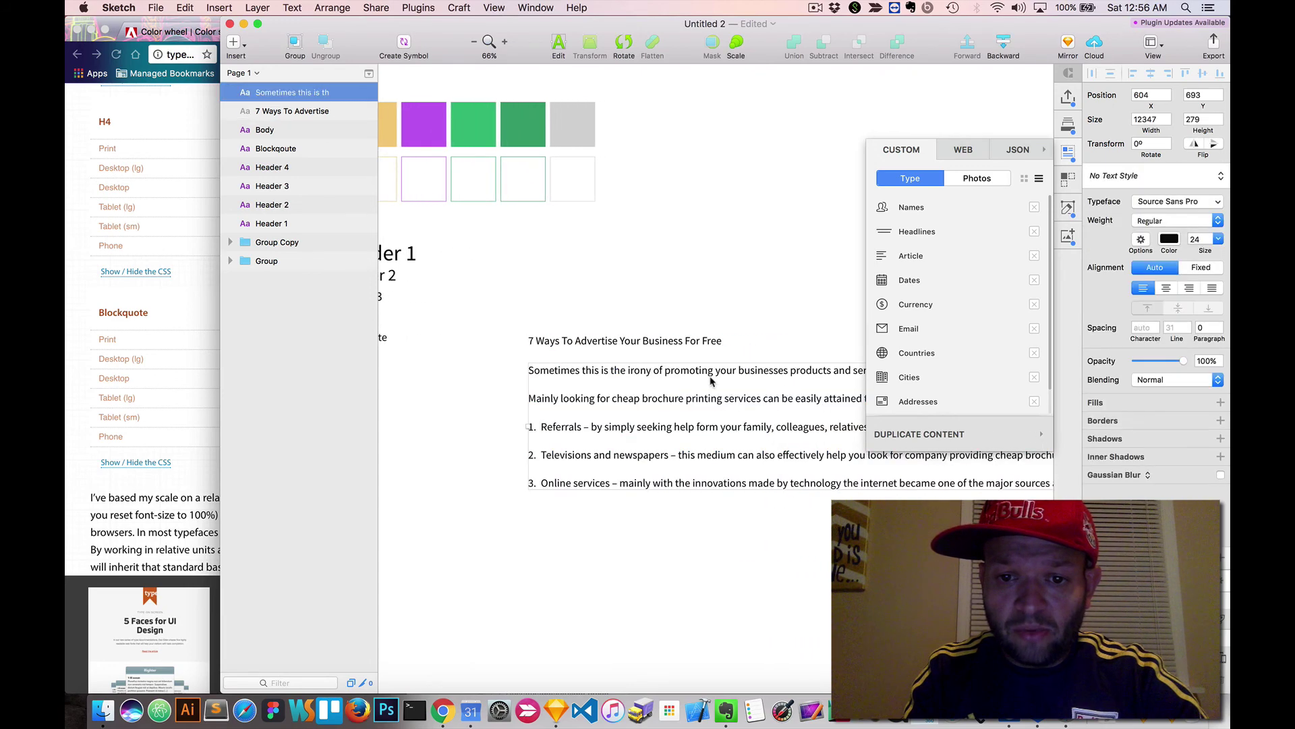
click(1156, 121)
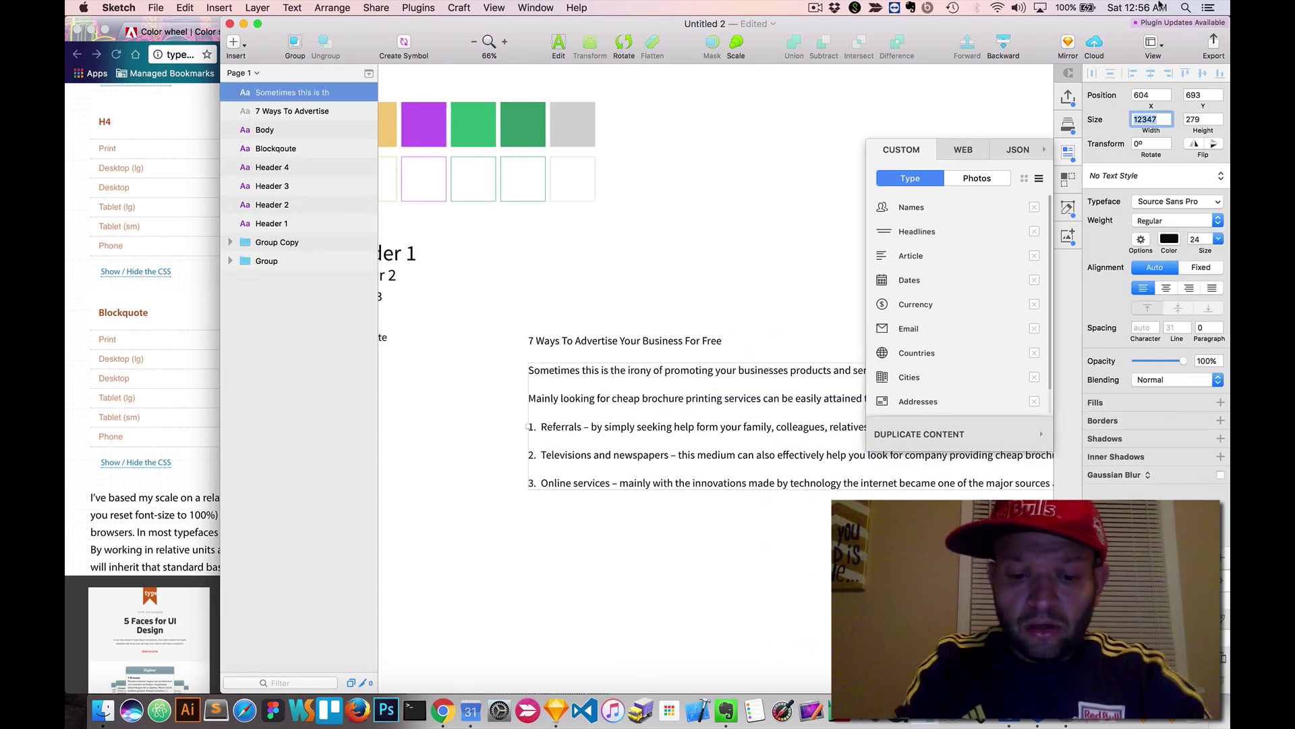
text(600)
key(Return)
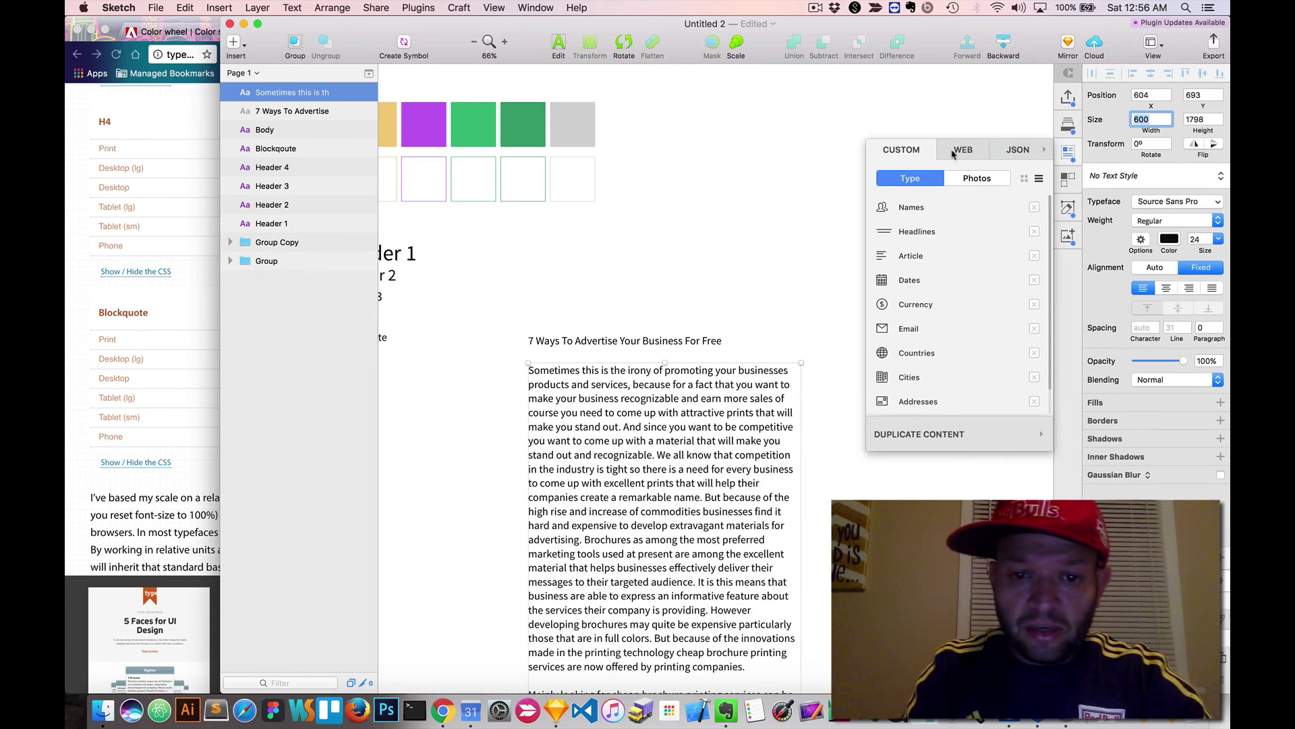
scroll(734, 488, down, 2)
click(658, 226)
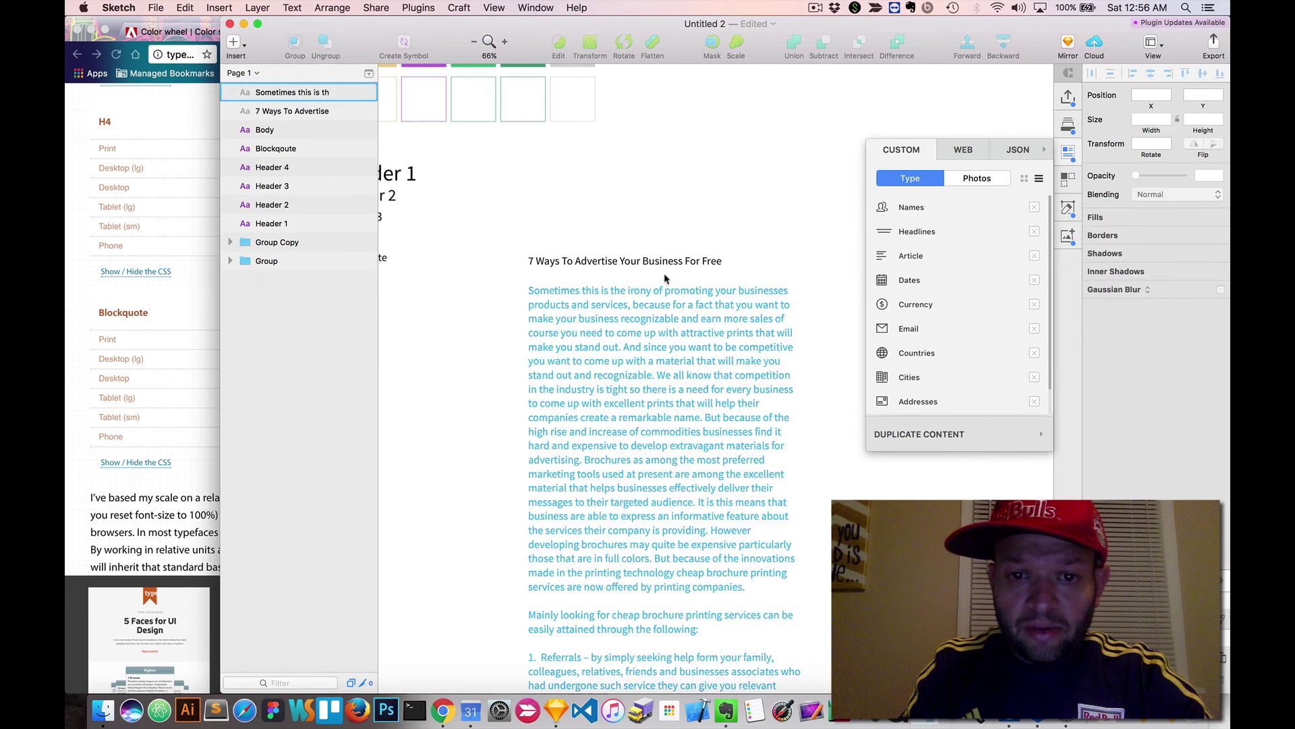
Apply the shared Body Style to the article text and the Header 2 Style to the headline above it
click(639, 386)
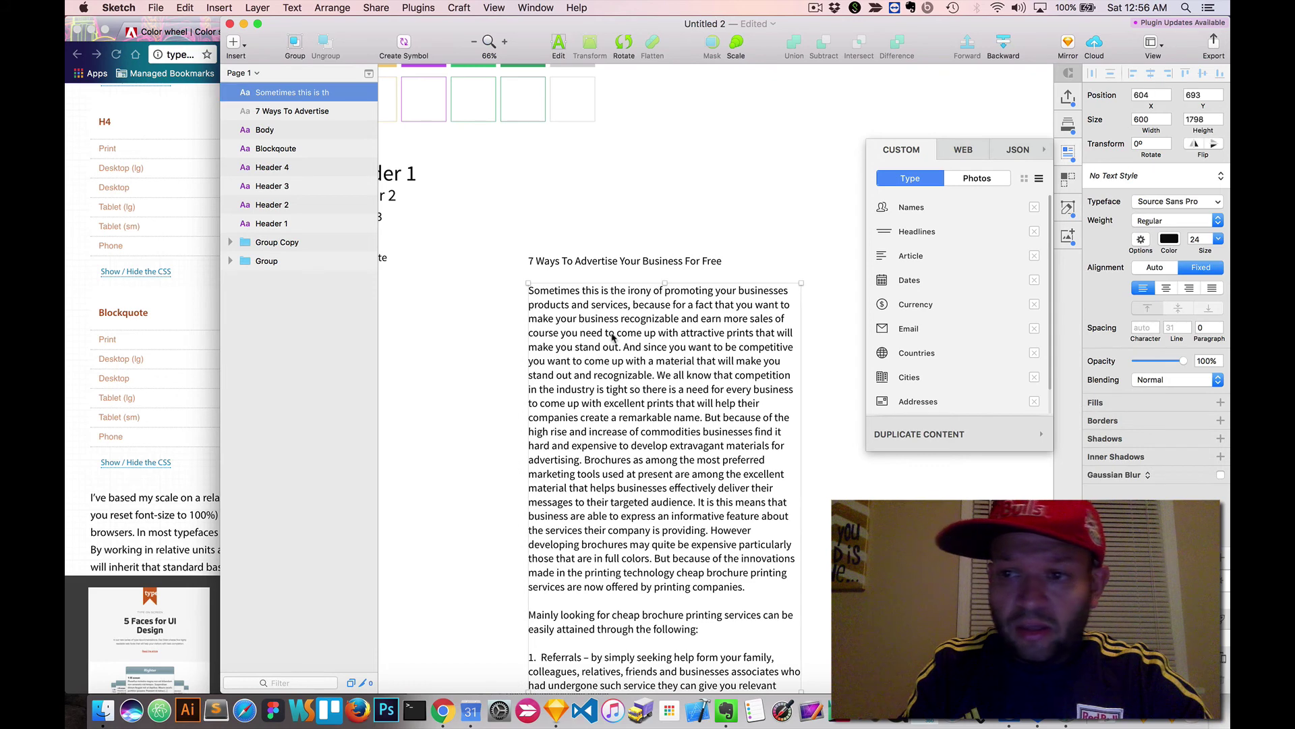
click(1126, 175)
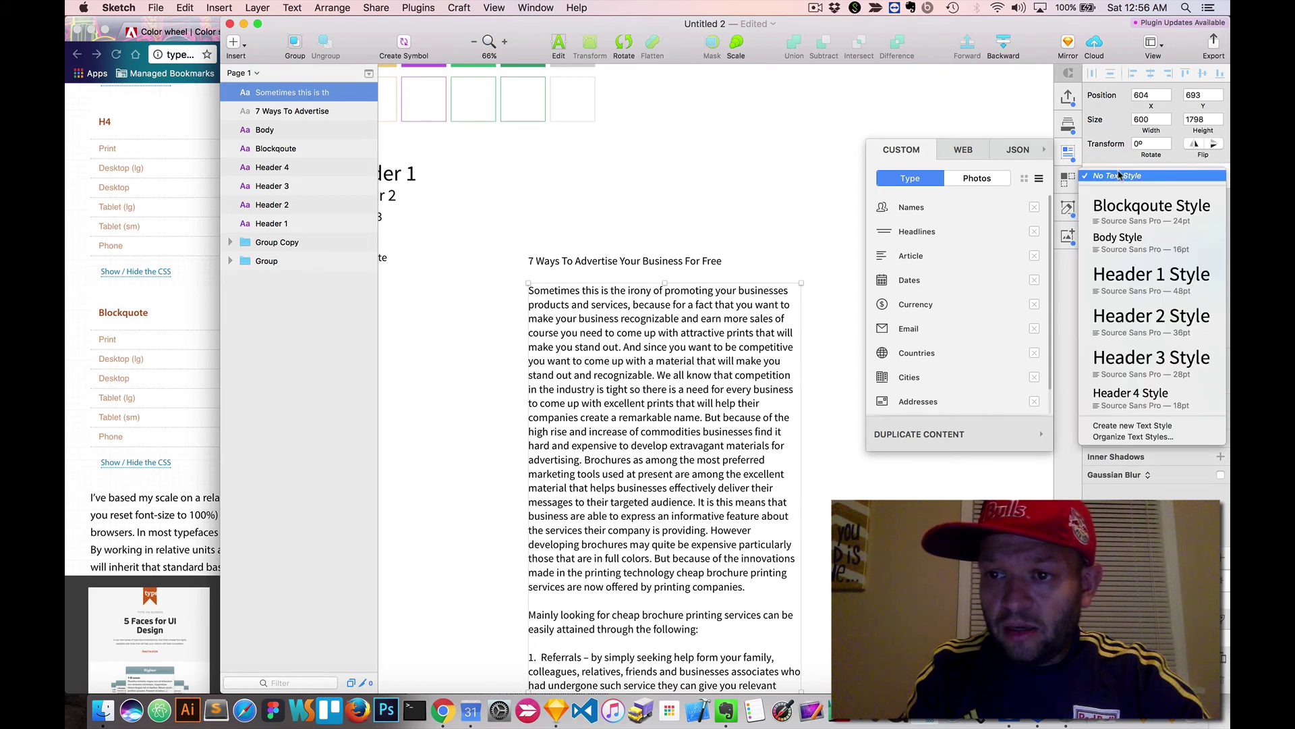
click(1128, 235)
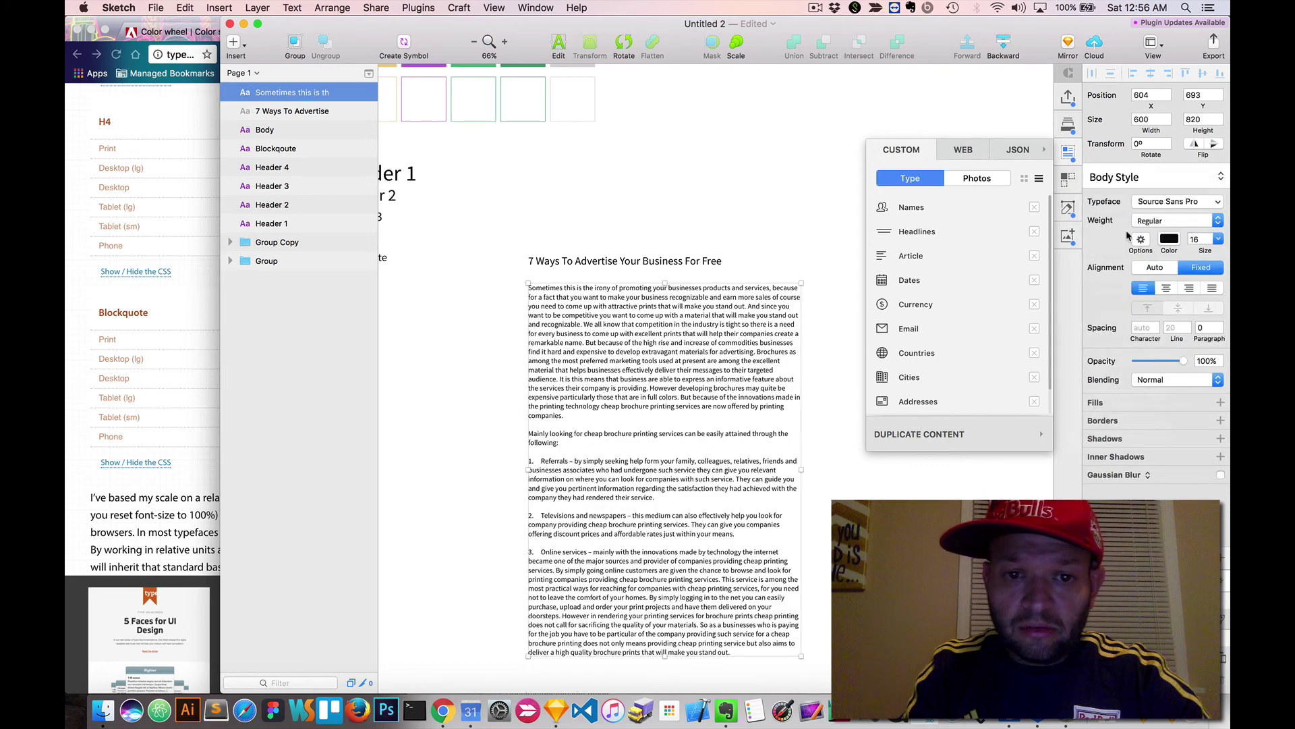
click(614, 263)
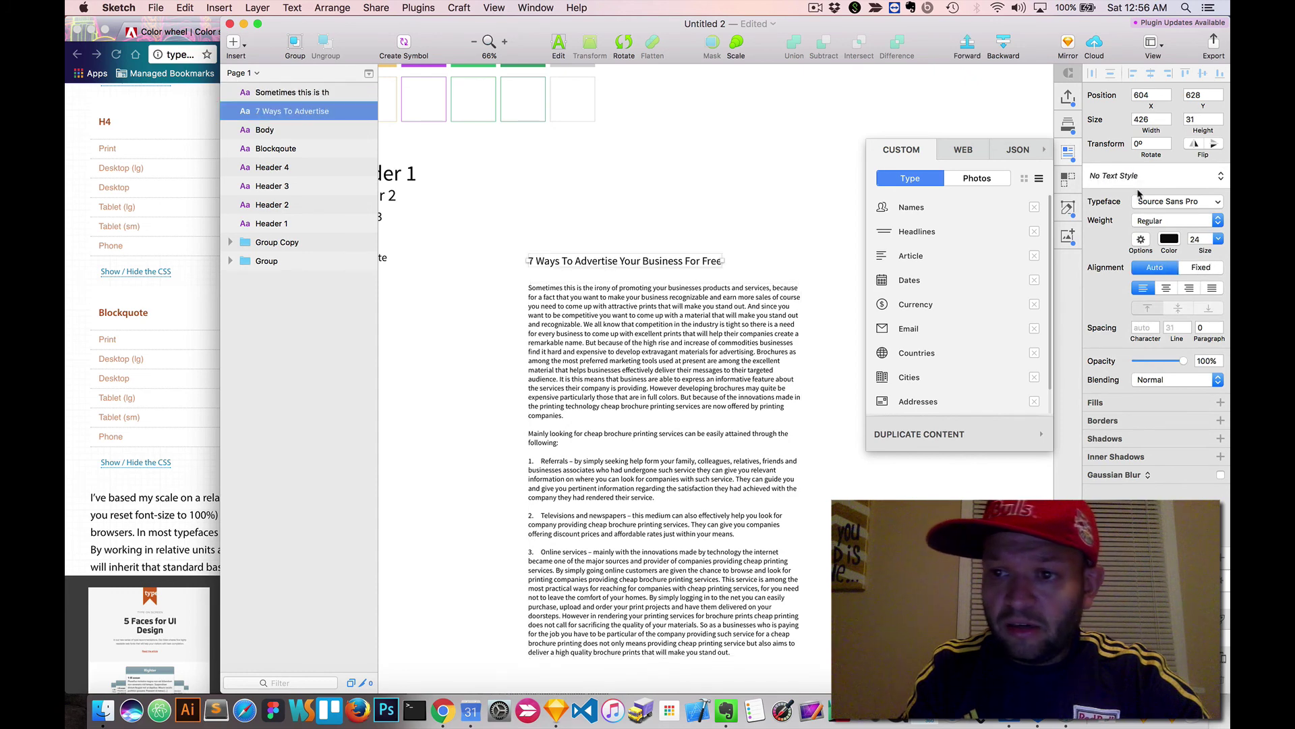
click(1121, 177)
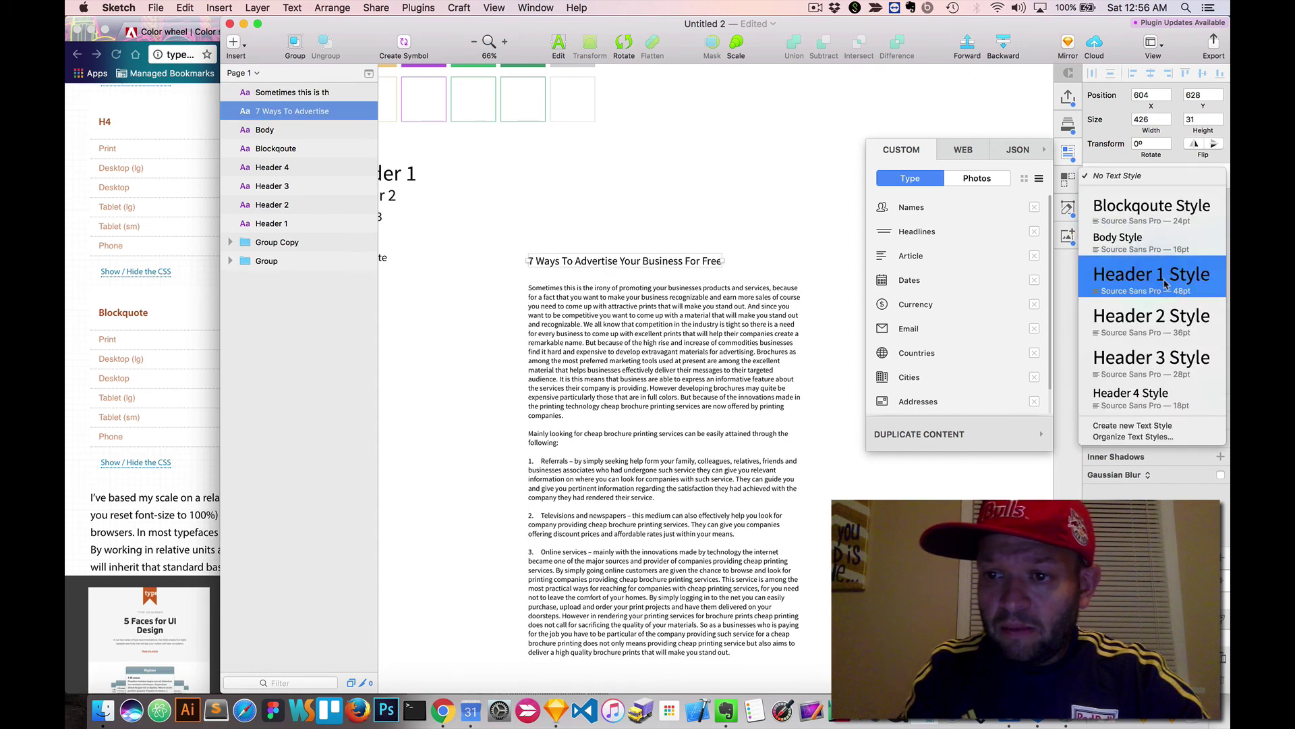
click(1166, 324)
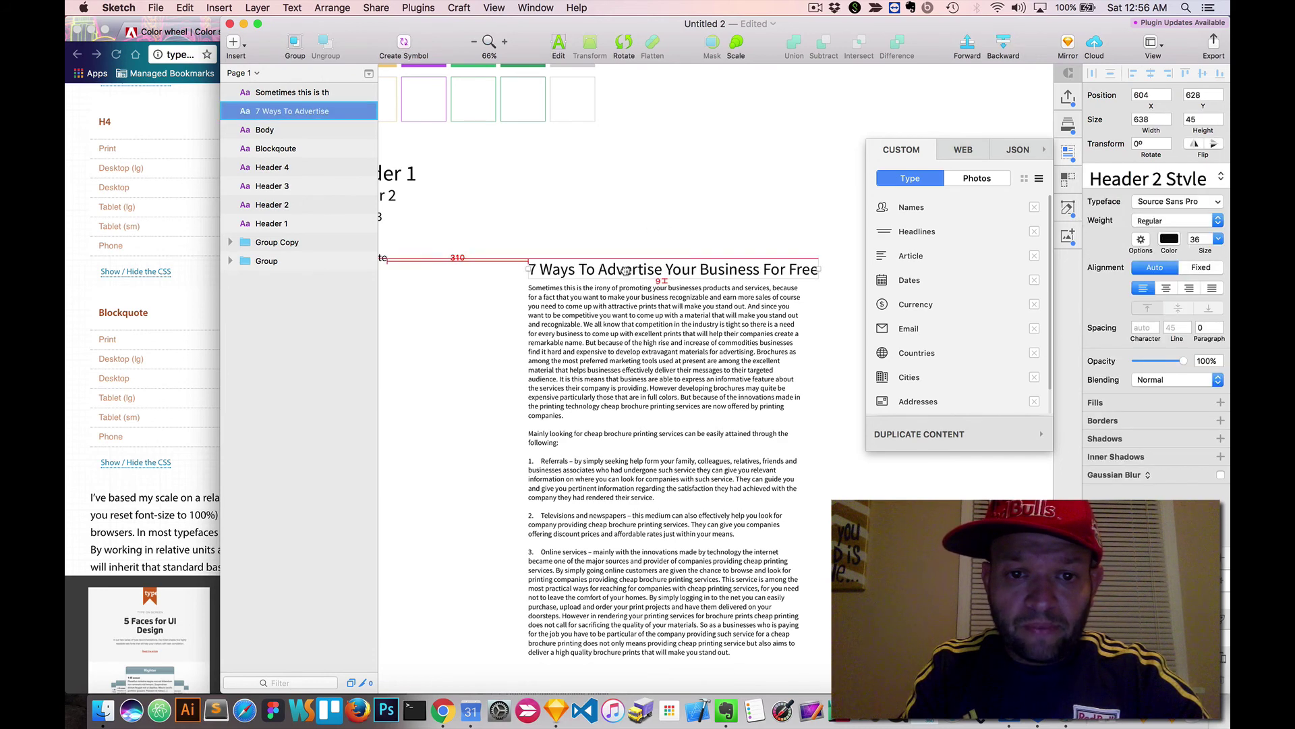
Duplicate the headline above the original and change the copy's text to "My Website"
drag(626, 270, 629, 220)
double_click(627, 213)
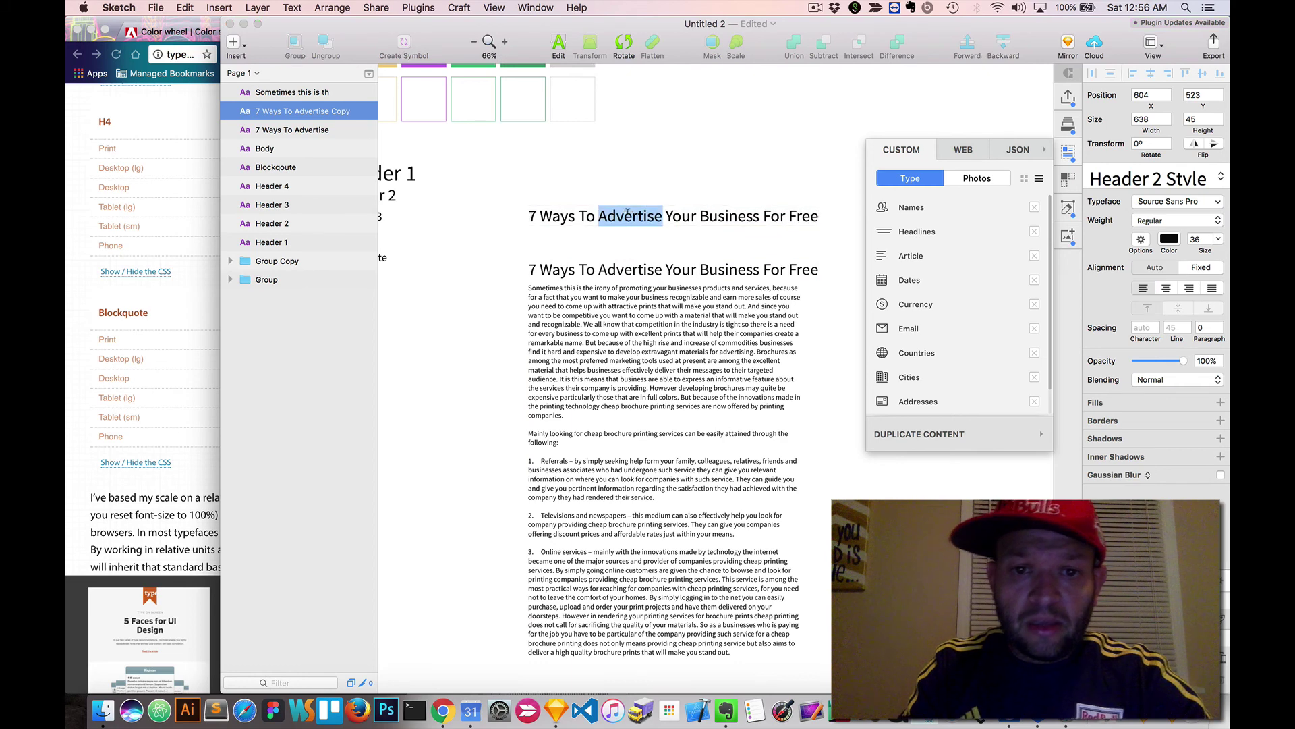
triple_click(627, 213)
text(My)
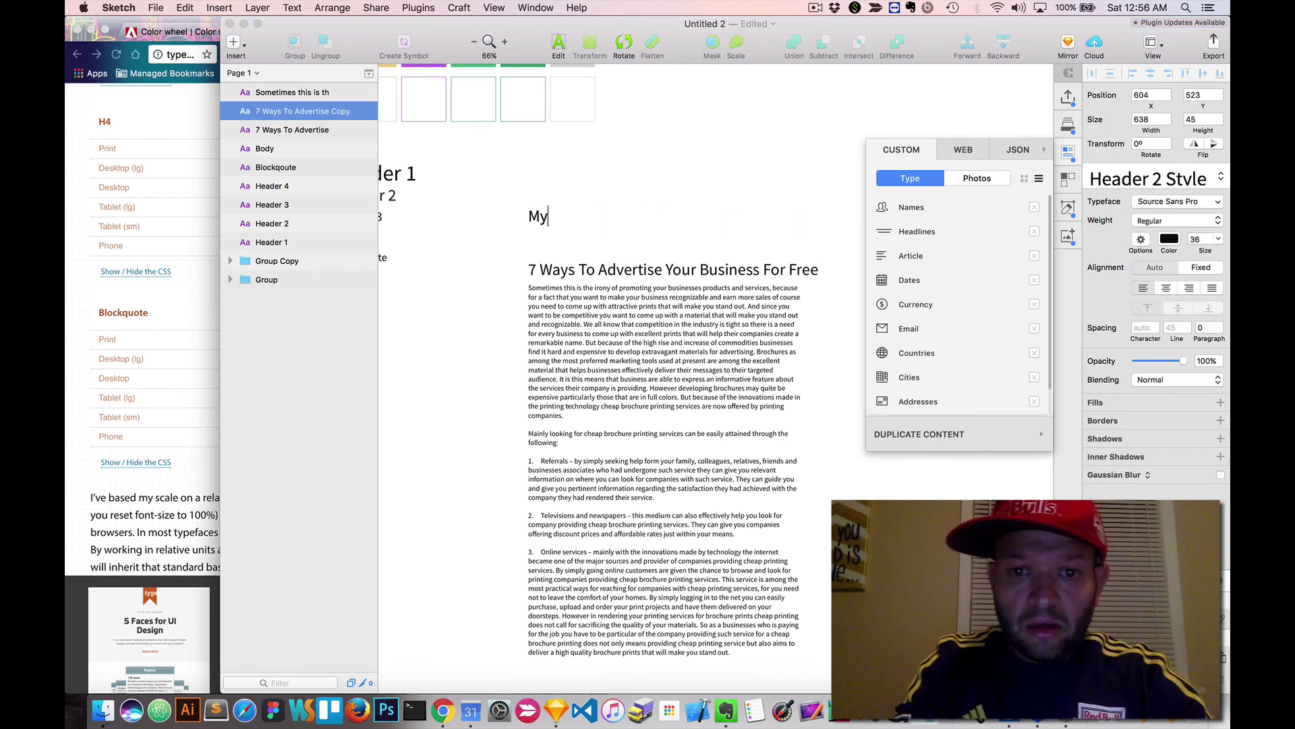
text( Website)
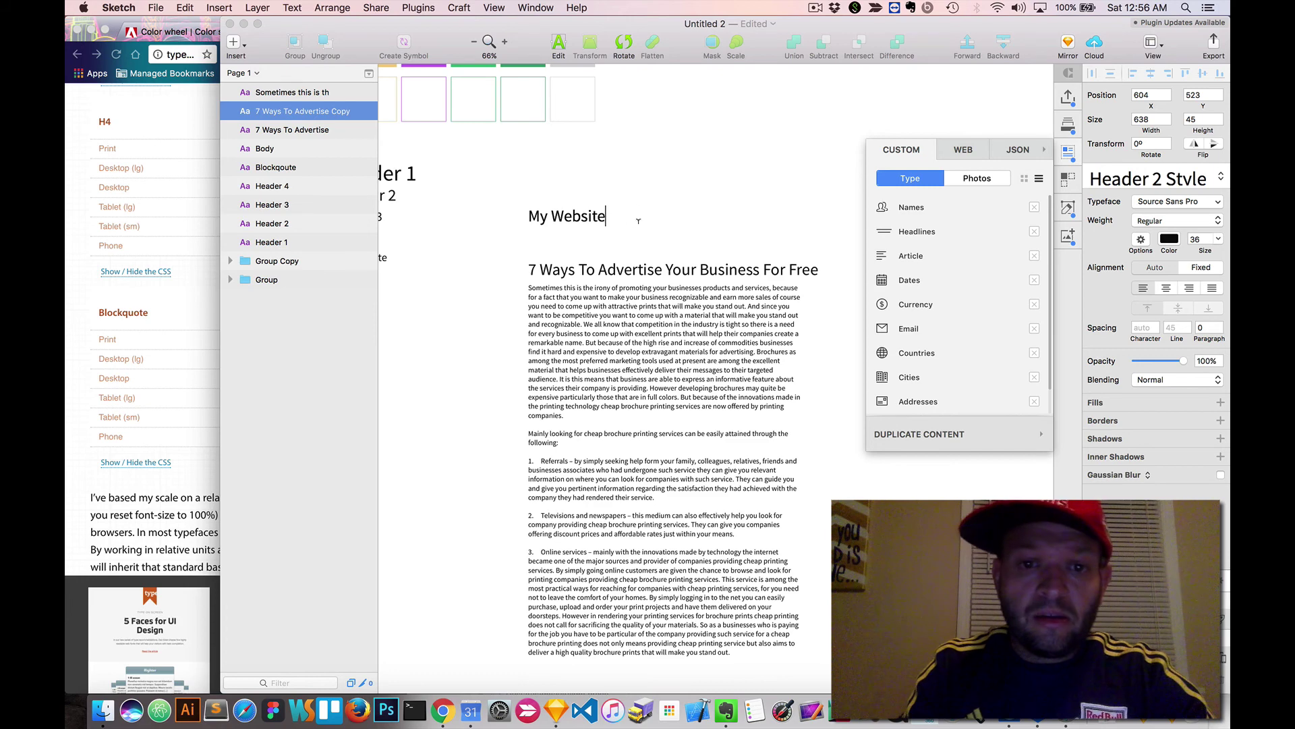
key(Escape)
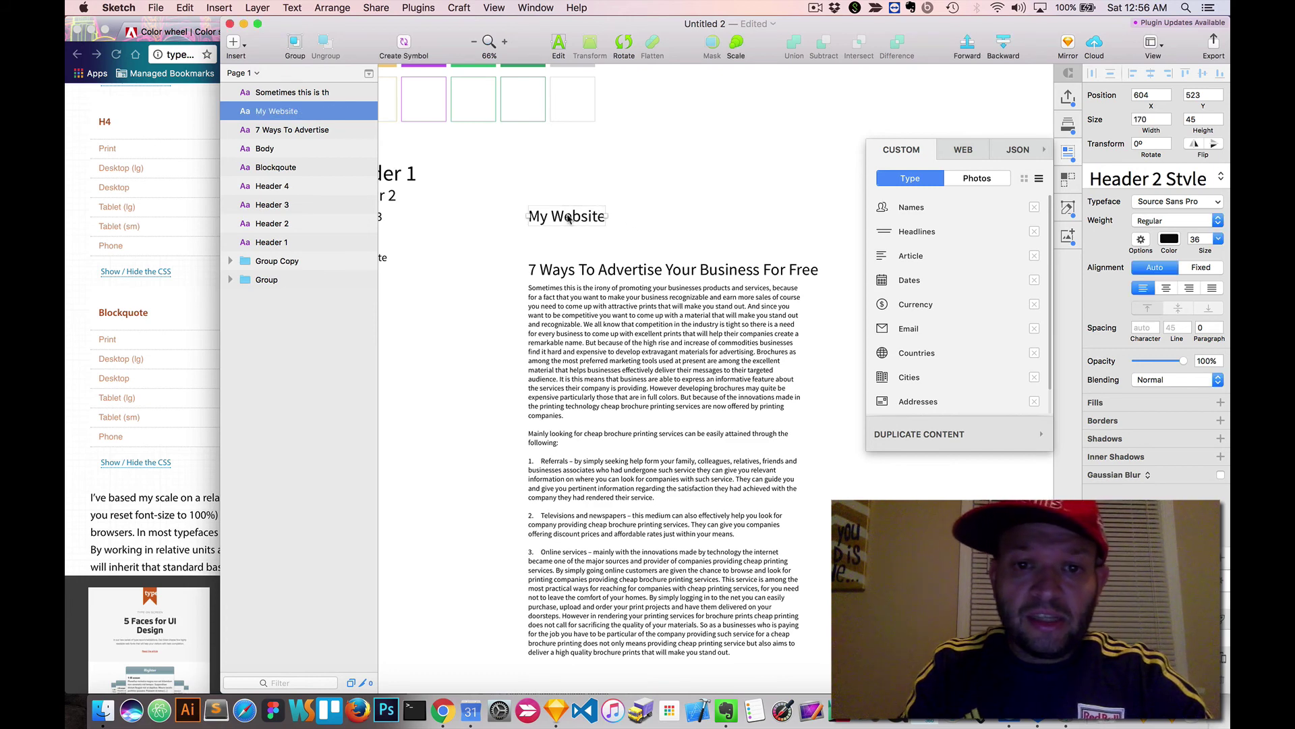
Apply the Header 1 Style to the "My Website" text and move it down close above the headline
click(1191, 175)
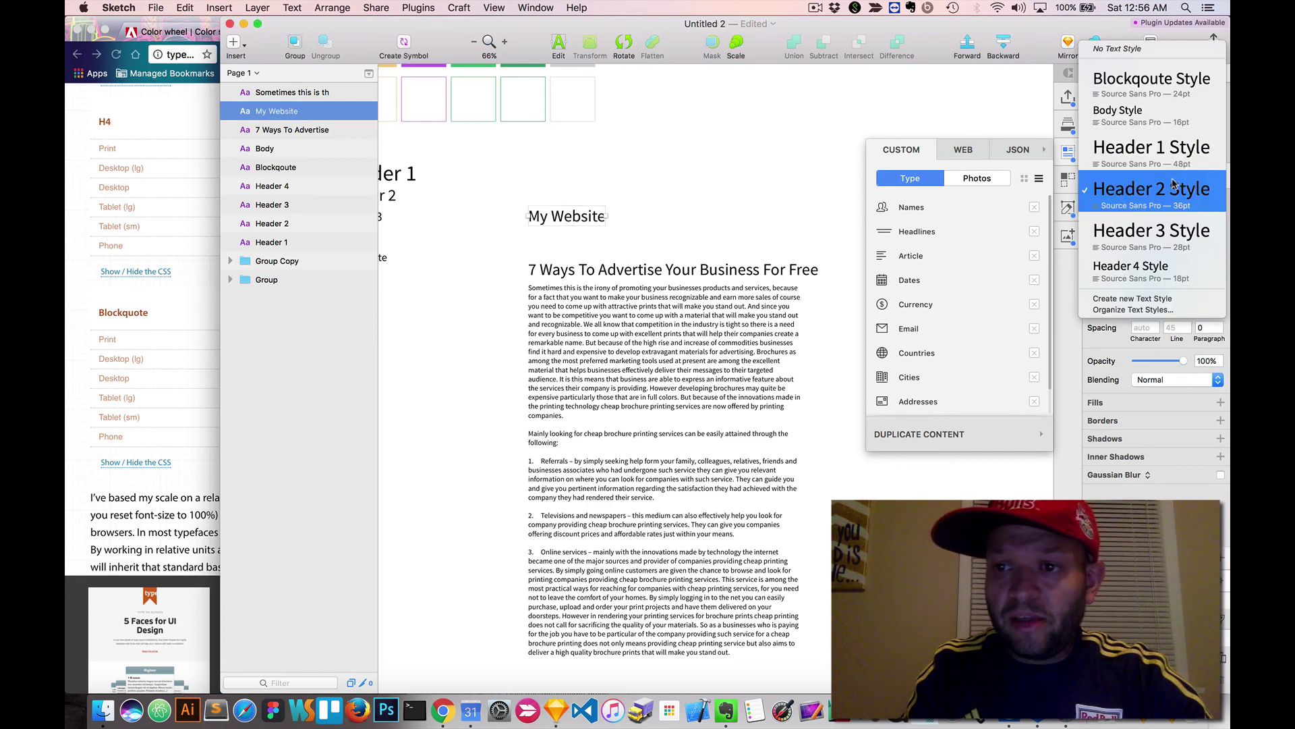
click(1168, 140)
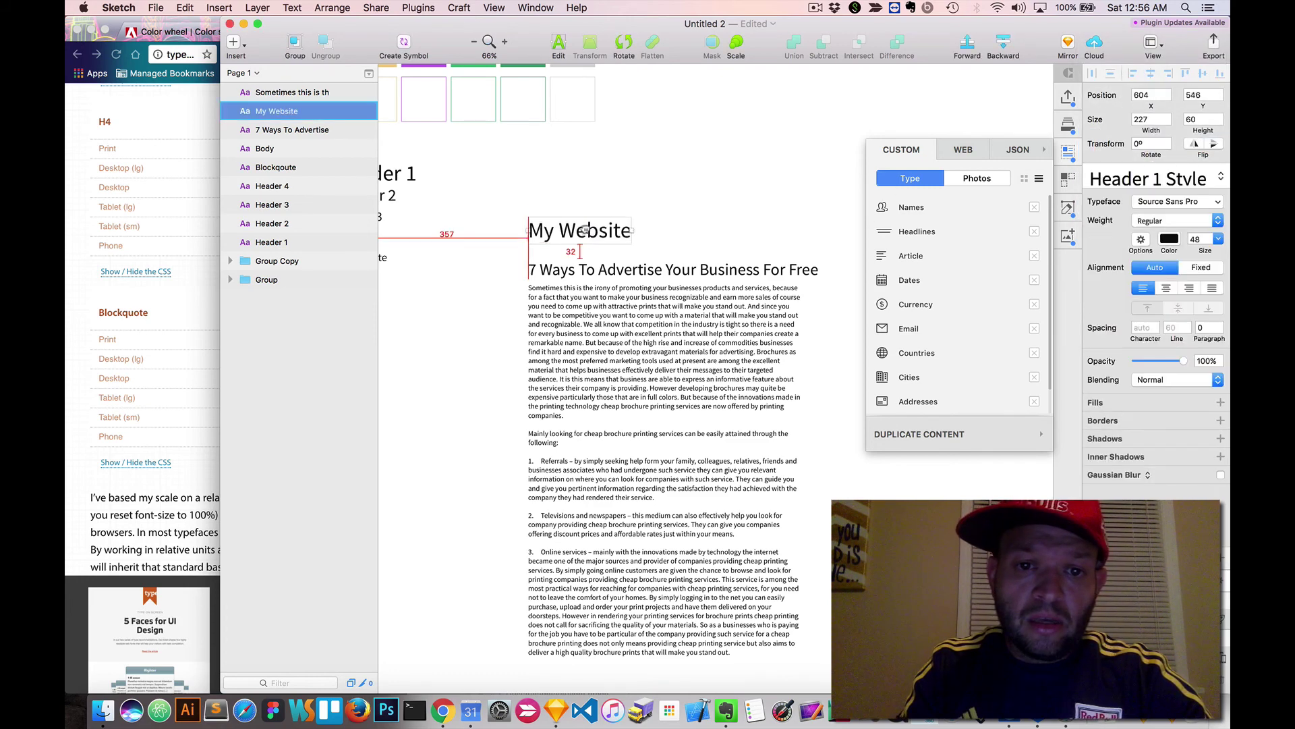
click(580, 251)
scroll(607, 297, down, 2)
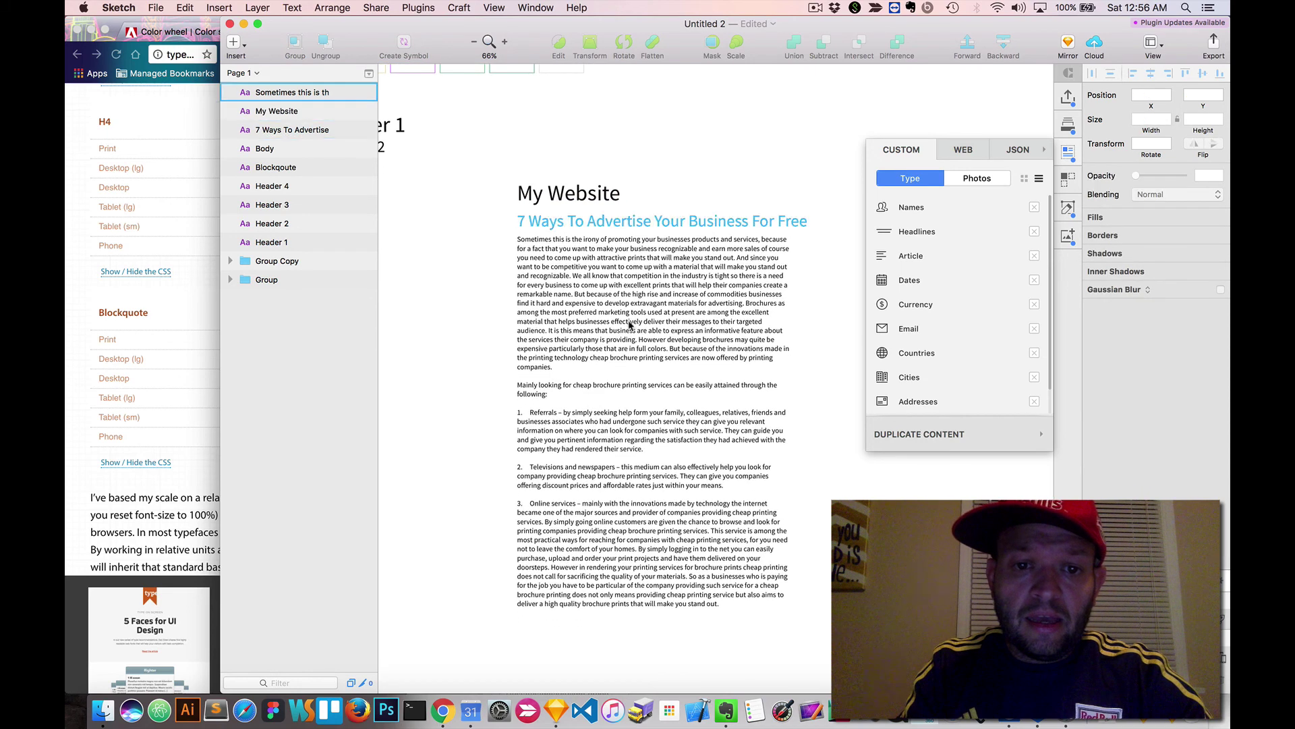
click(547, 386)
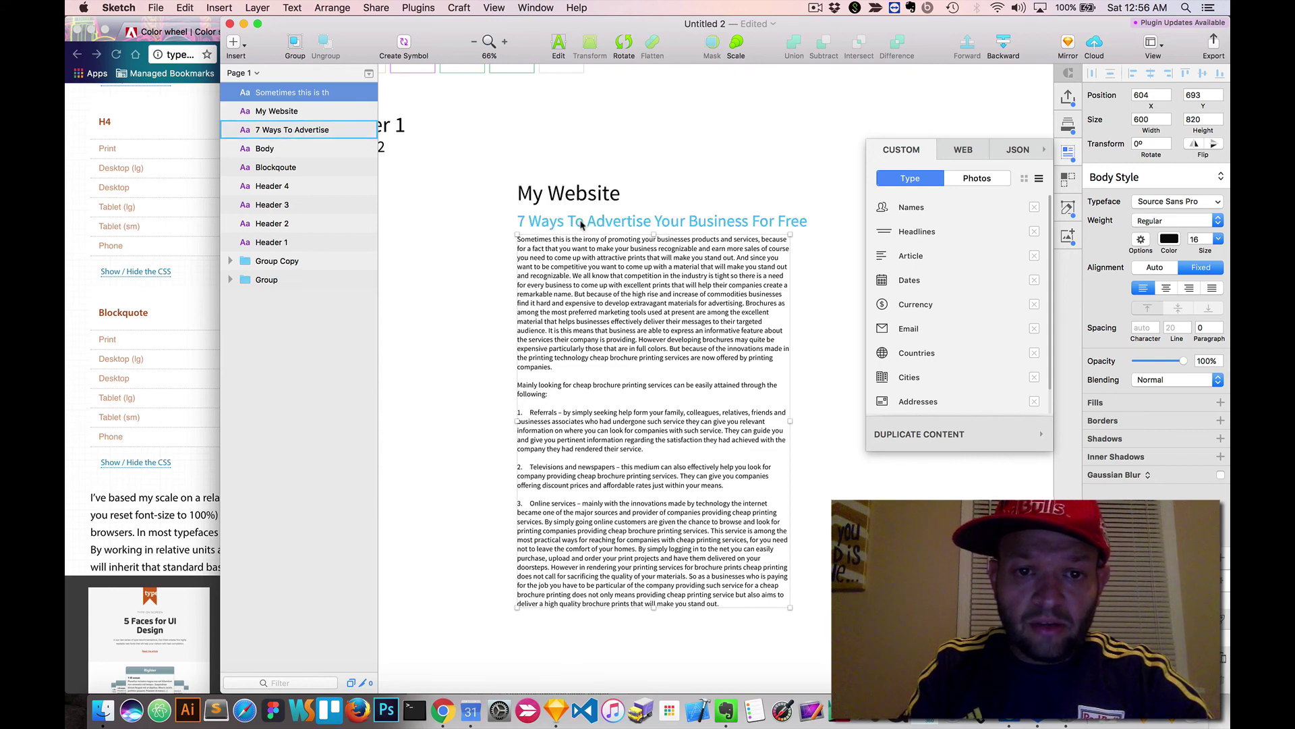
drag(582, 225, 582, 316)
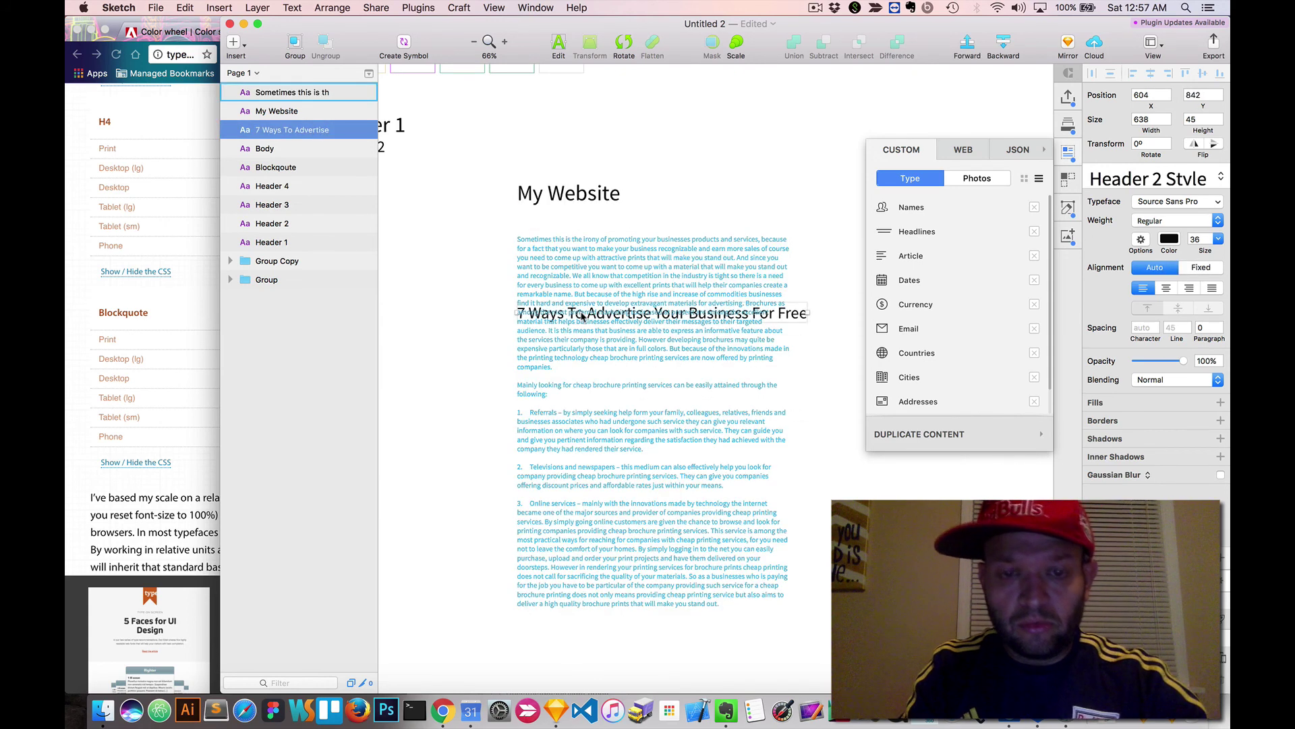
key(super+z)
Duplicate the "7 Ways To Advertise Your Business For Free" headline below the article and apply the Header 3 Style to the copy
drag(604, 224, 607, 621)
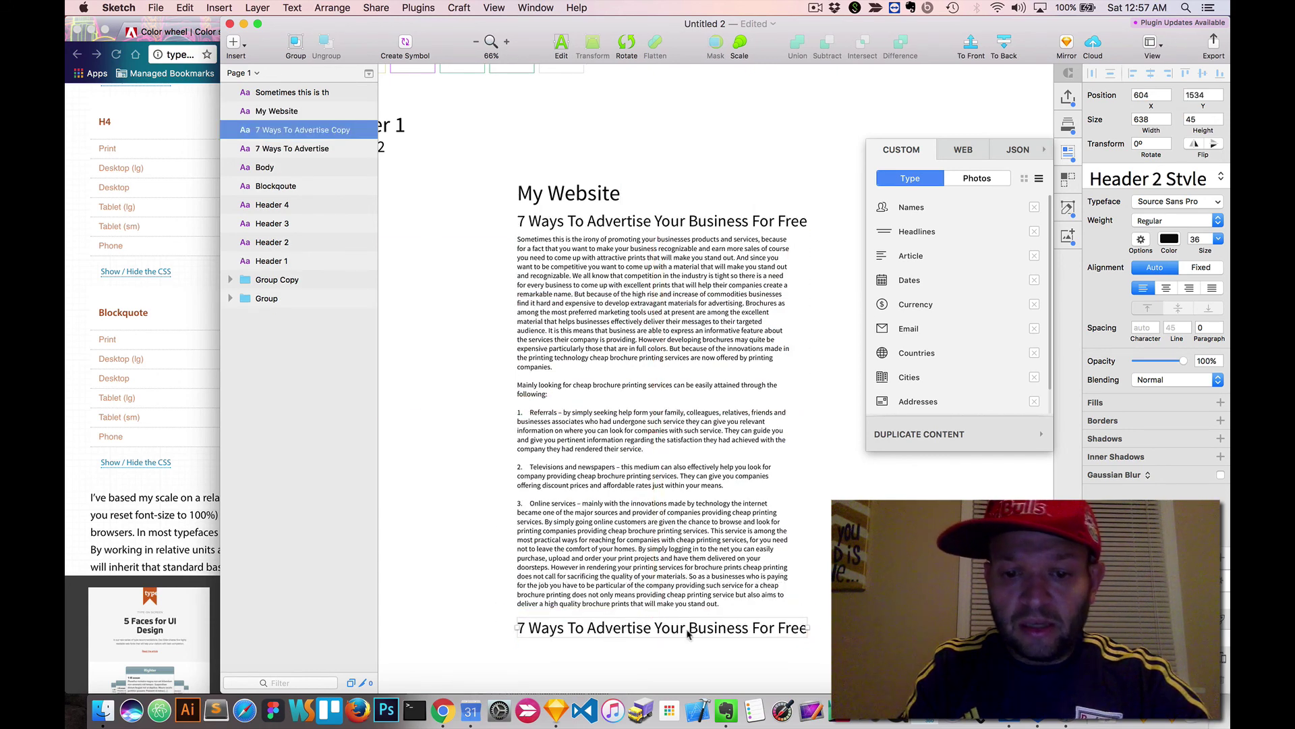
click(1182, 169)
click(1157, 229)
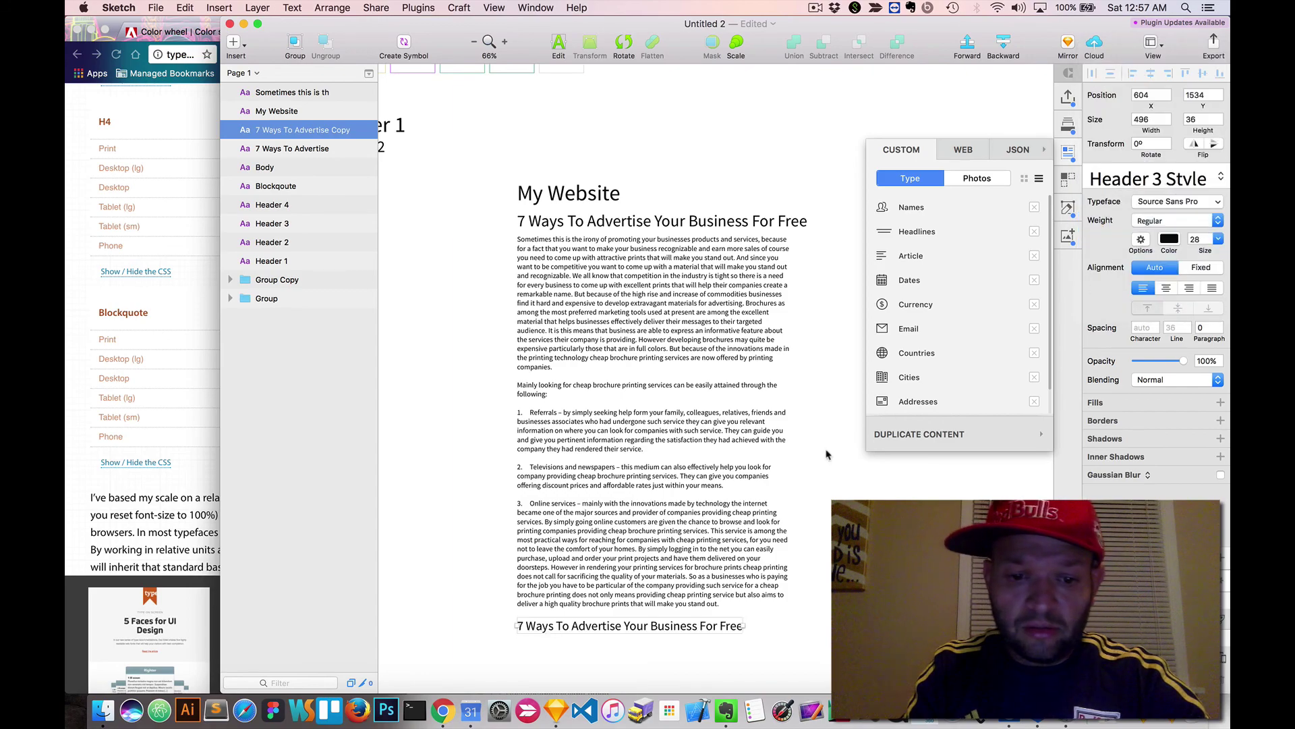
Duplicate the article text block and place the copy directly below the Header 3 headline
click(699, 473)
scroll(681, 465, down, 4)
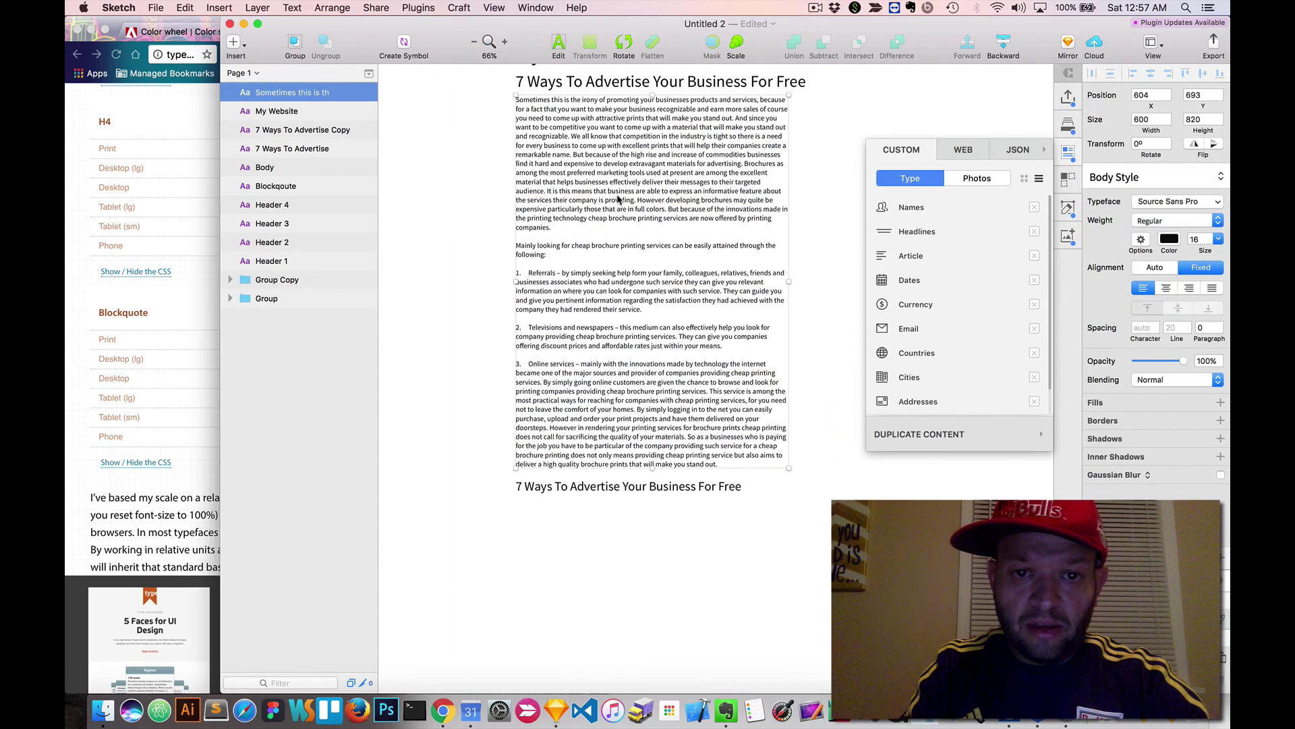
drag(617, 199, 613, 606)
click(851, 585)
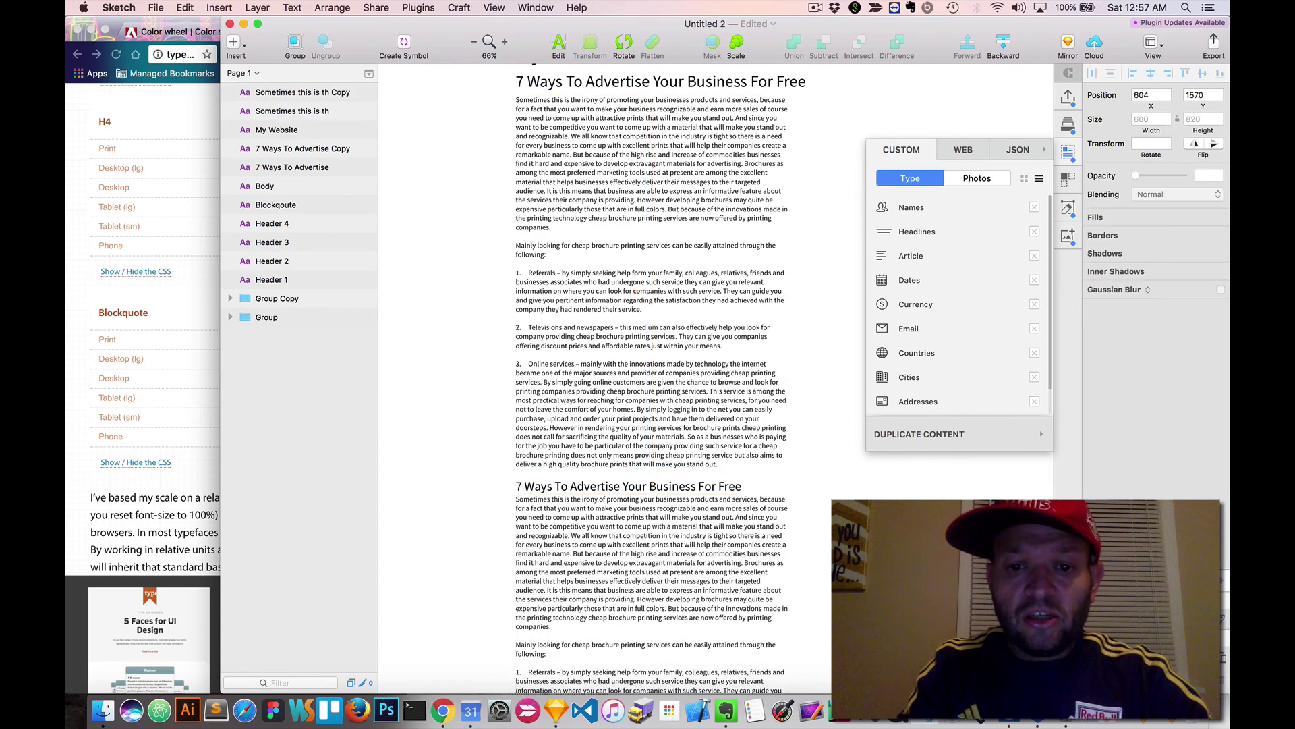
Examine the sample page's heading hierarchy and the text style assigned to the second headline, at 80% zoom
scroll(726, 401, up, 5)
scroll(725, 401, down, 4)
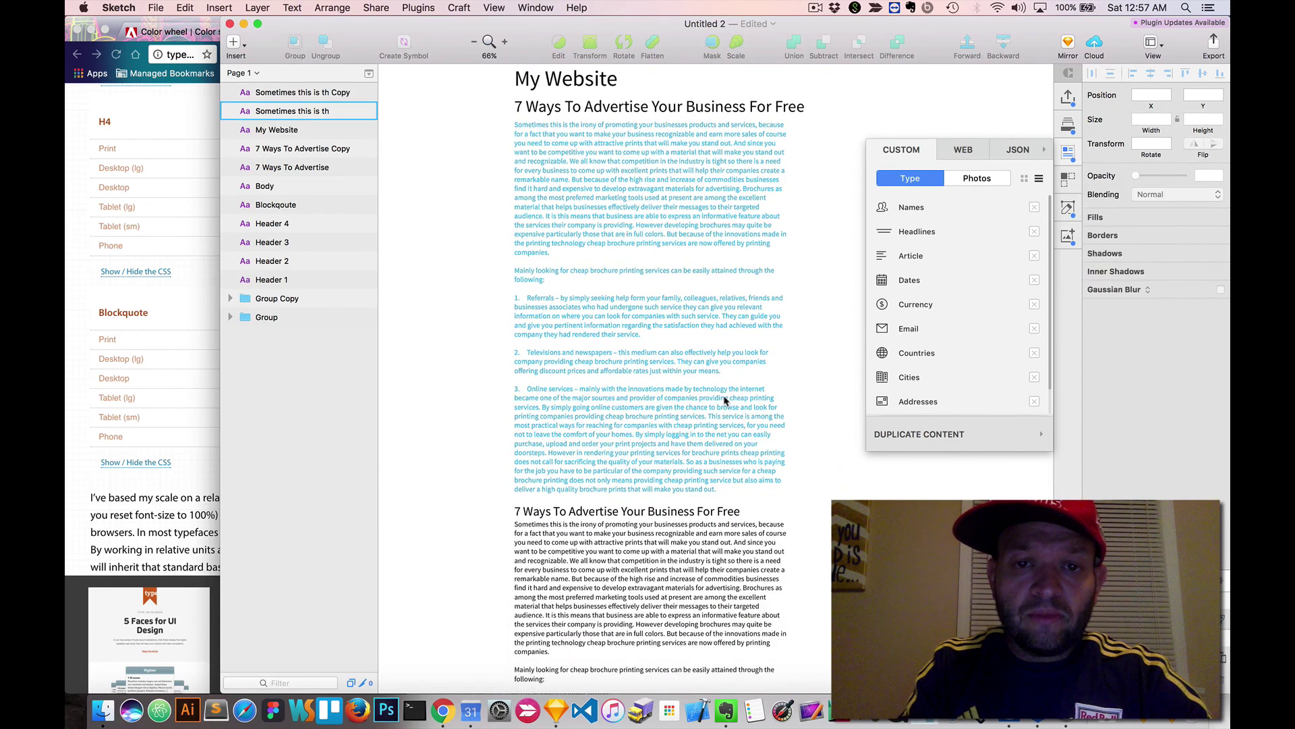
scroll(725, 400, down, 3)
scroll(716, 432, up, 5)
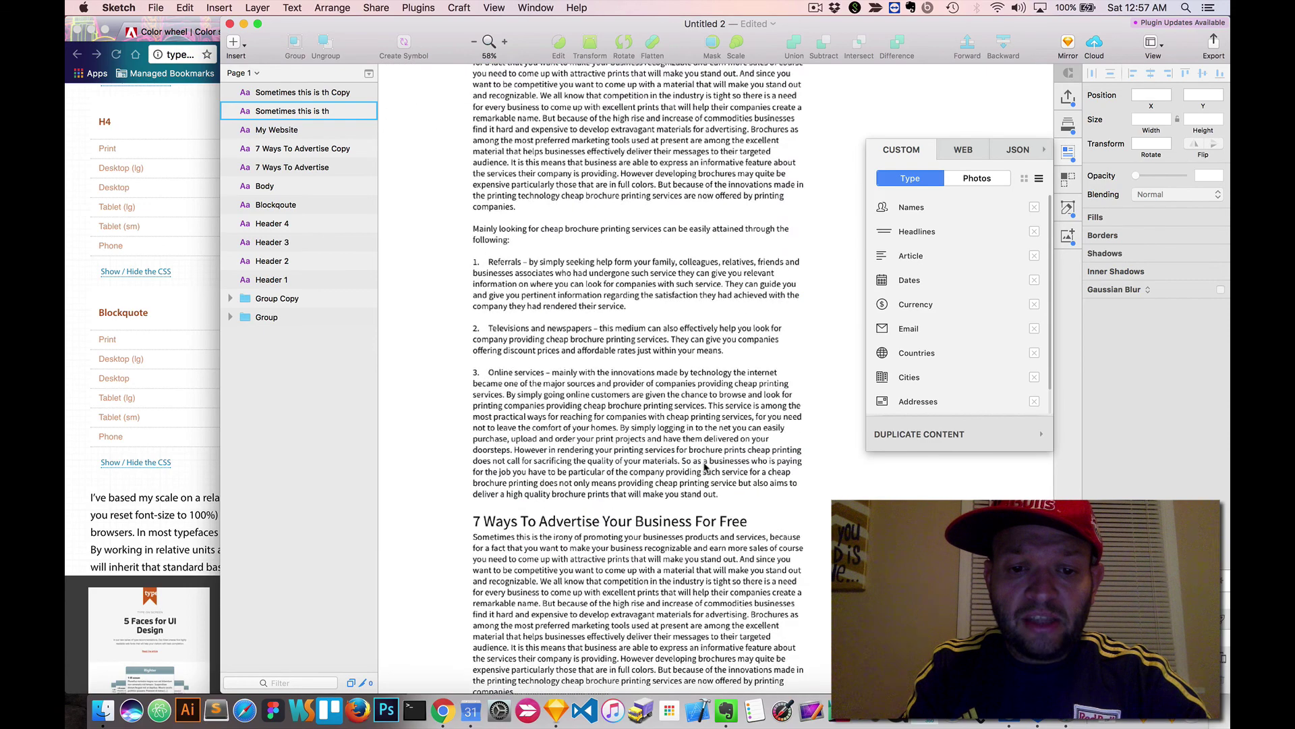
click(635, 525)
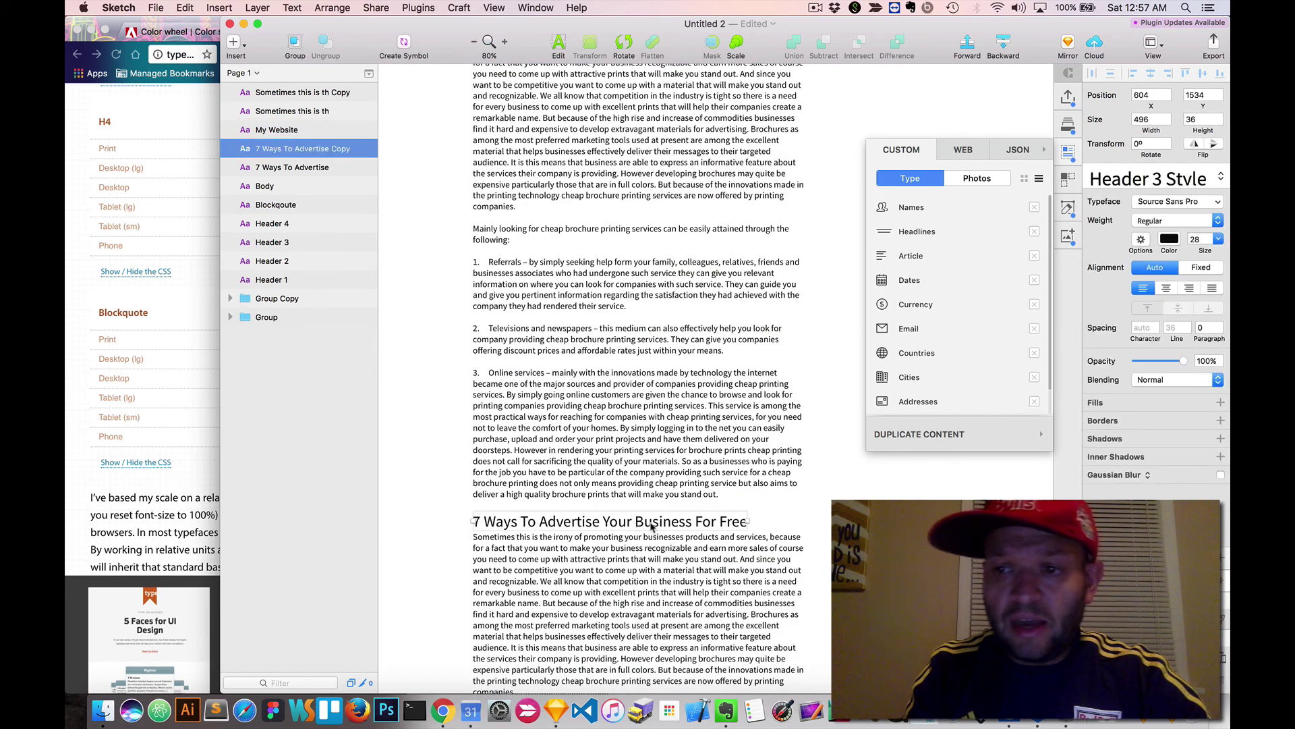
scroll(818, 486, up, 4)
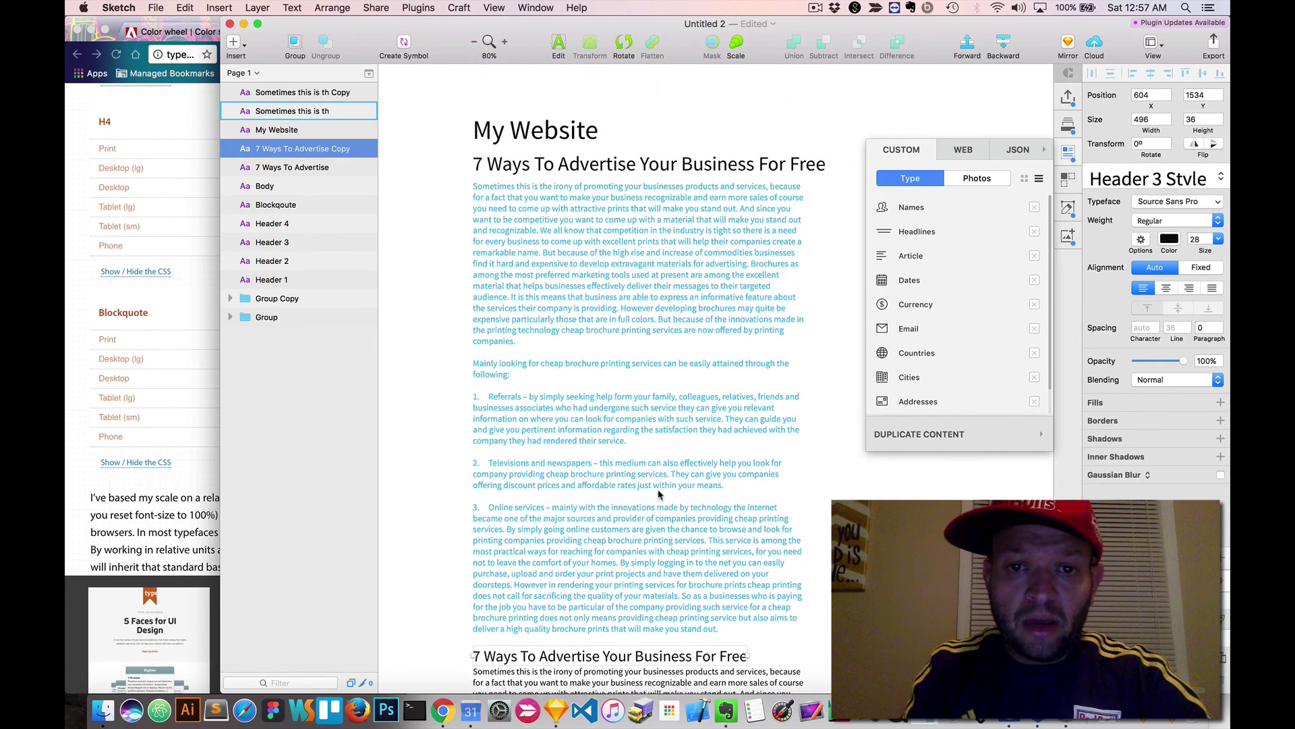
scroll(659, 495, down, 3)
scroll(659, 494, up, 1)
scroll(660, 494, right, 1)
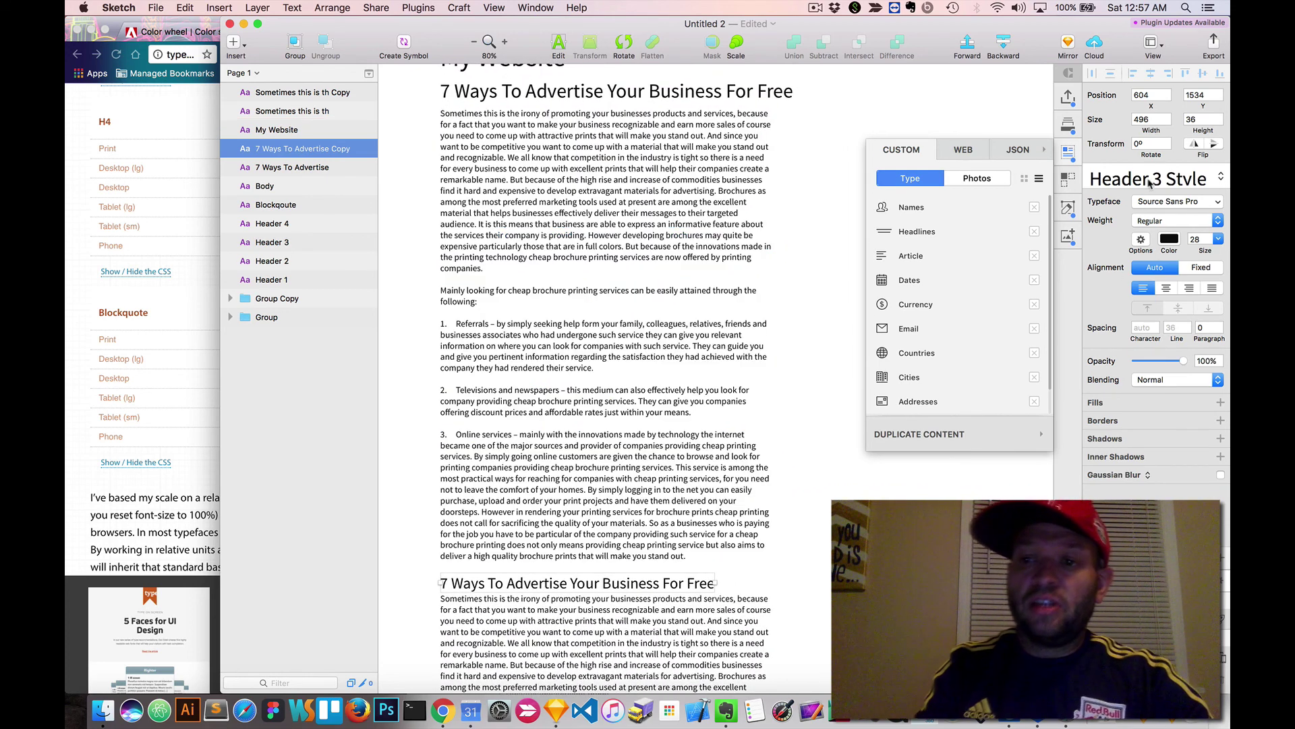
Recolor the second "7 Ways To Advertise Your Business For Free" headline blue (4A90E2) and update the shared Header 3 Style with that color
click(1193, 238)
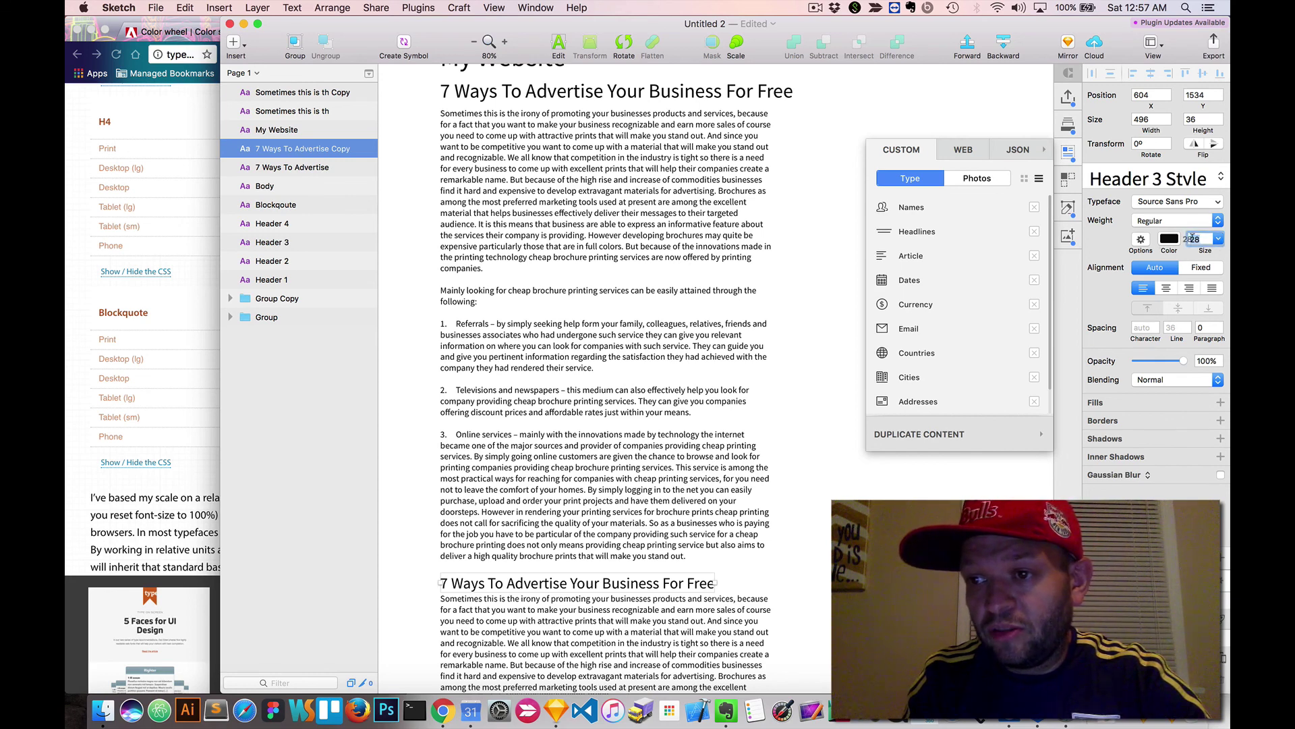
click(1171, 239)
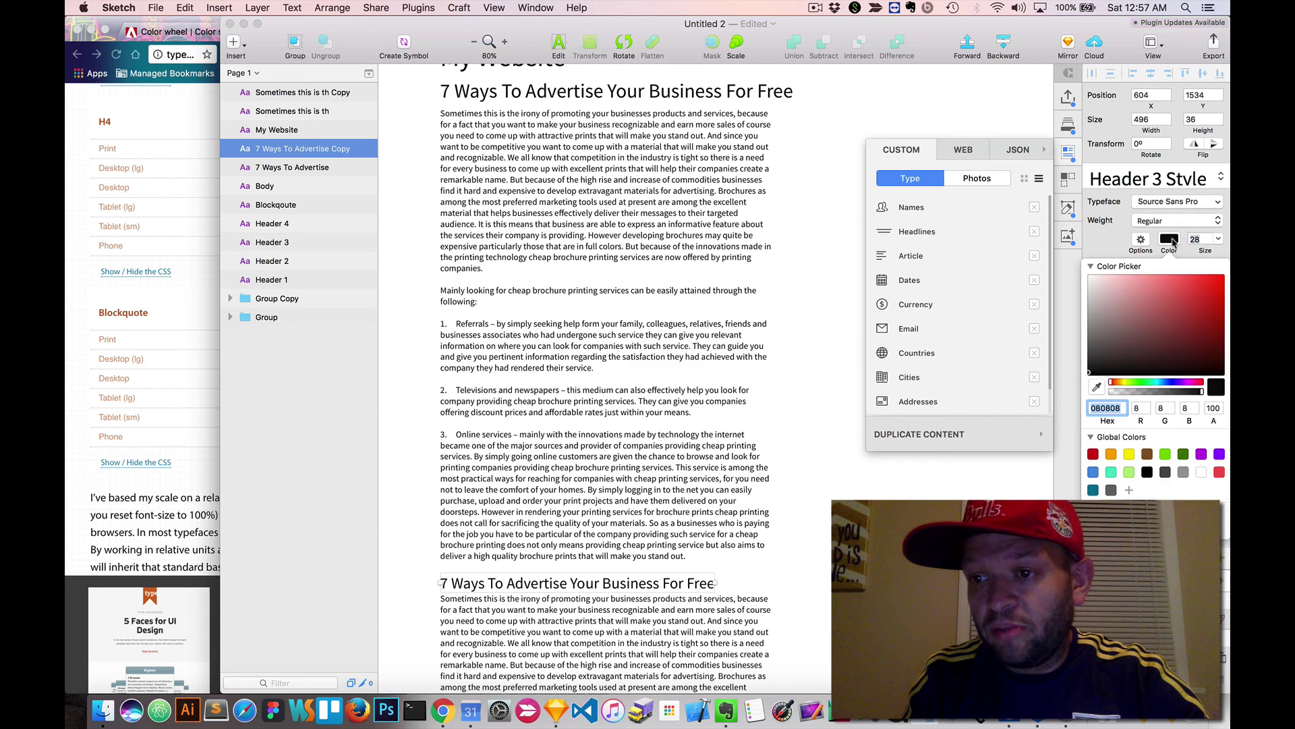
click(1095, 472)
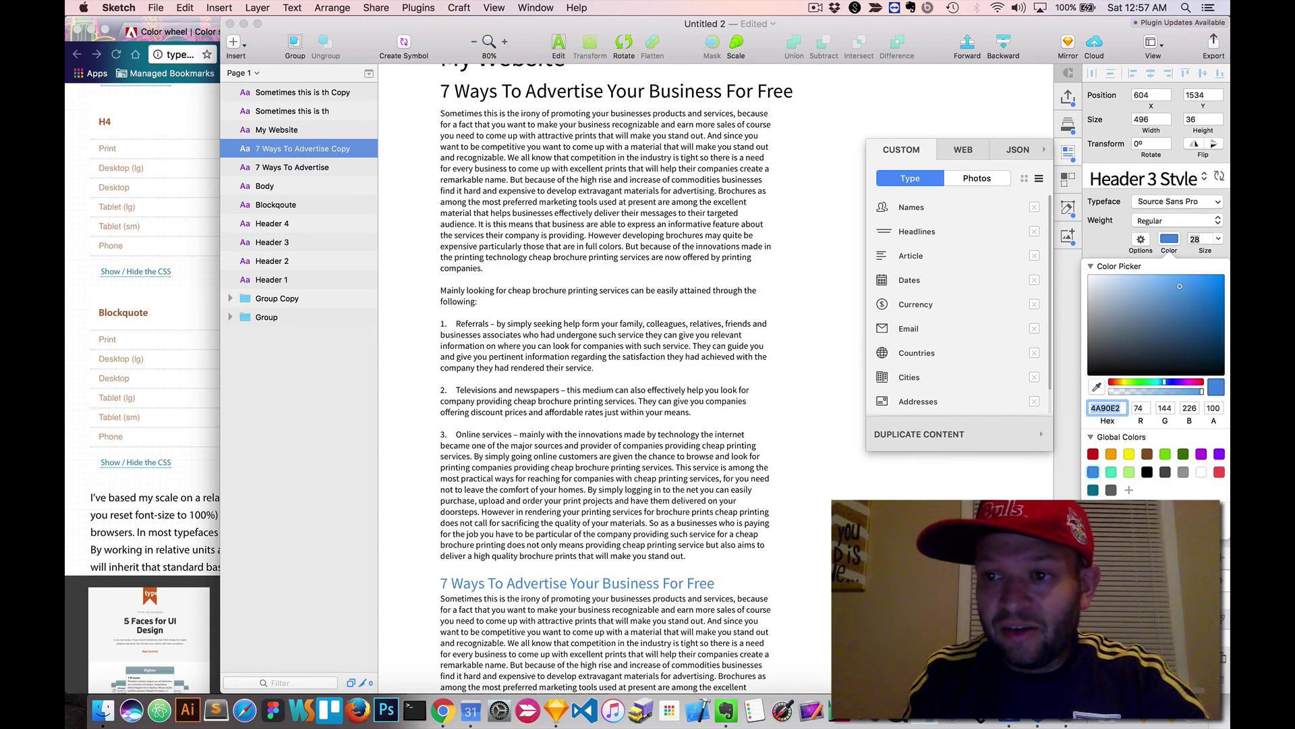
click(1219, 179)
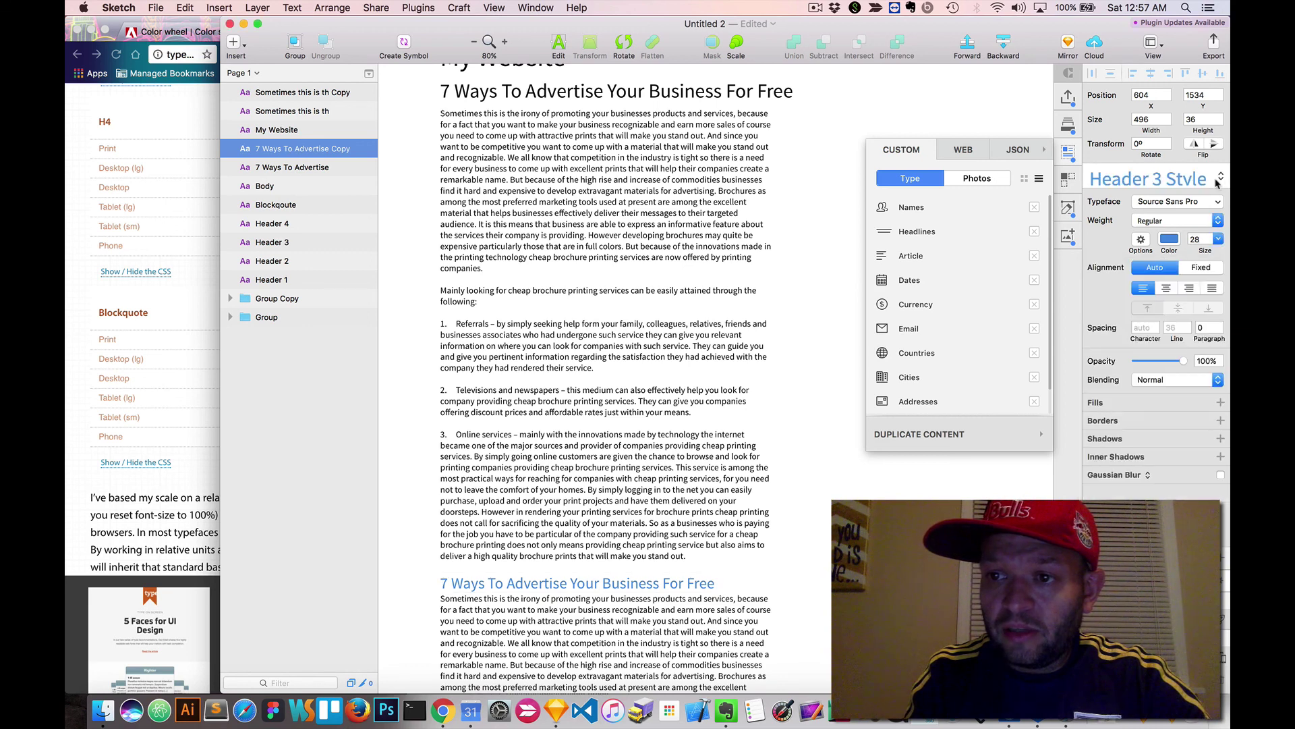
key(Escape)
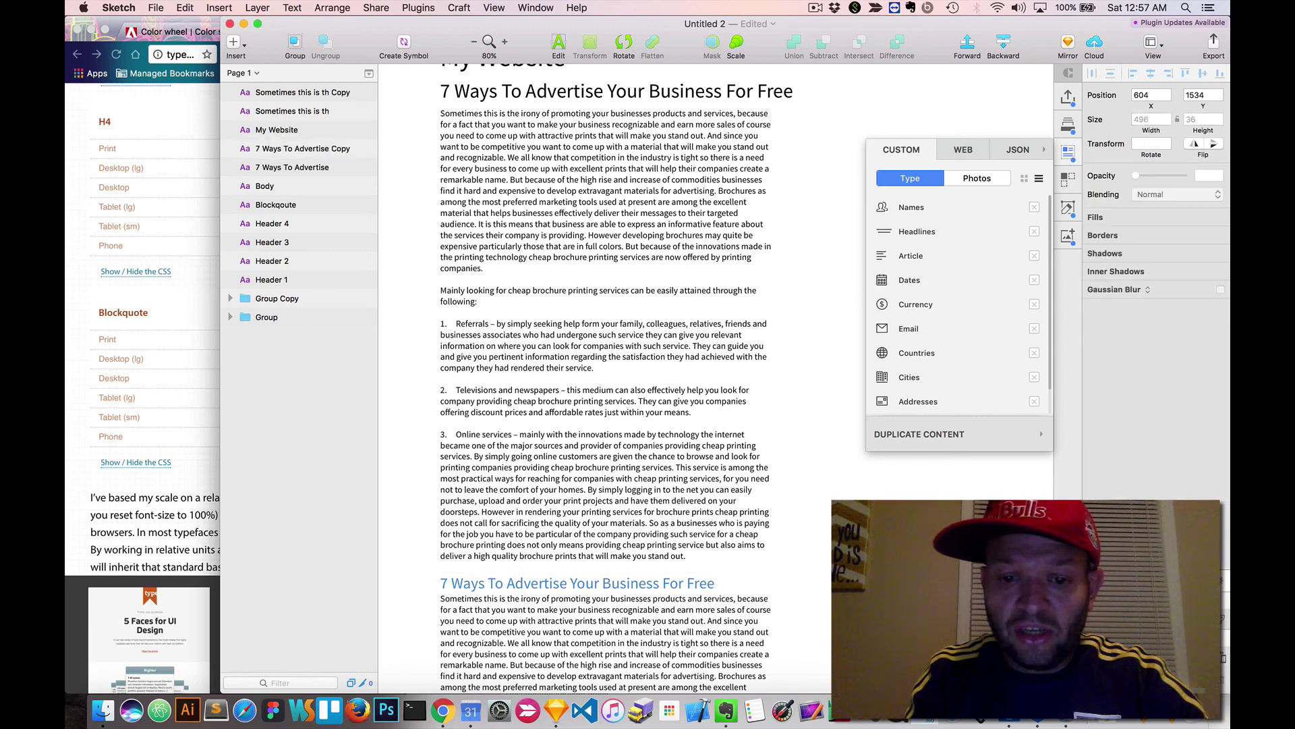
Apply the Header 3 Style to the first "7 Ways To Advertise Your Business For Free" headline, directly below "My Website"
click(605, 99)
click(1157, 182)
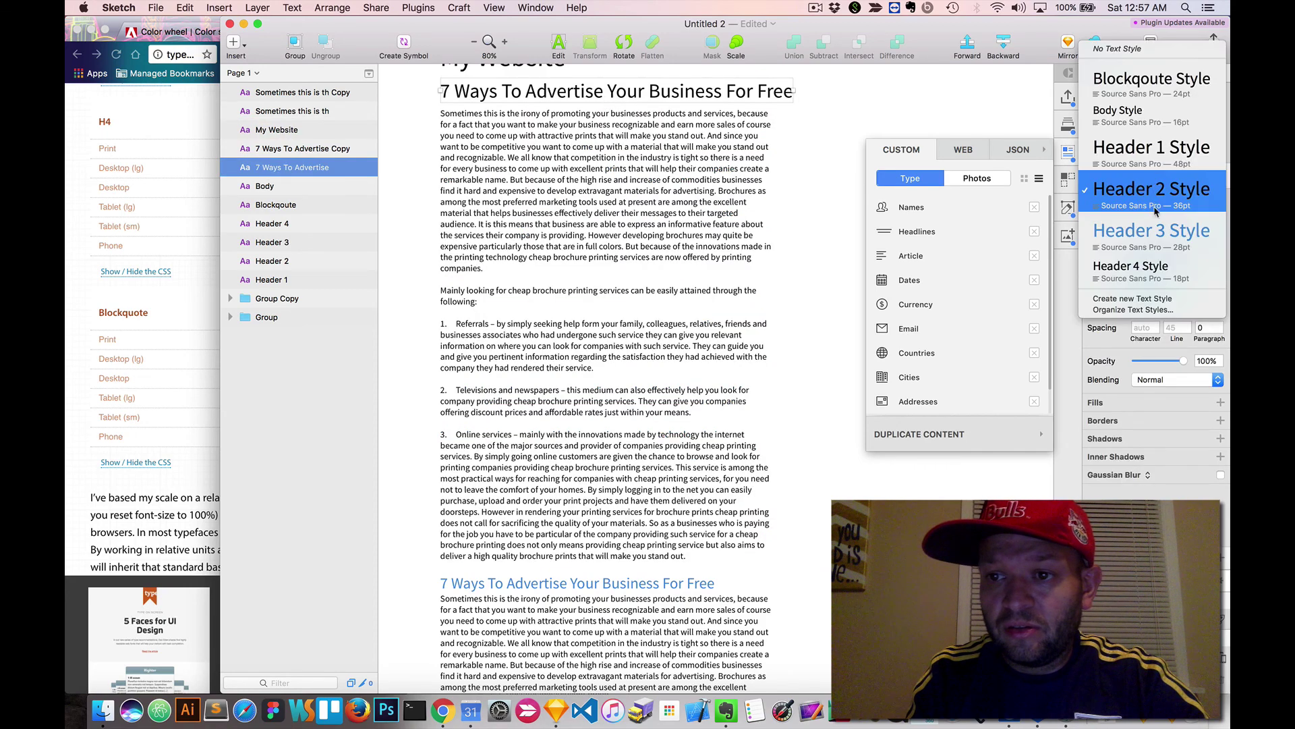
click(1174, 229)
click(829, 103)
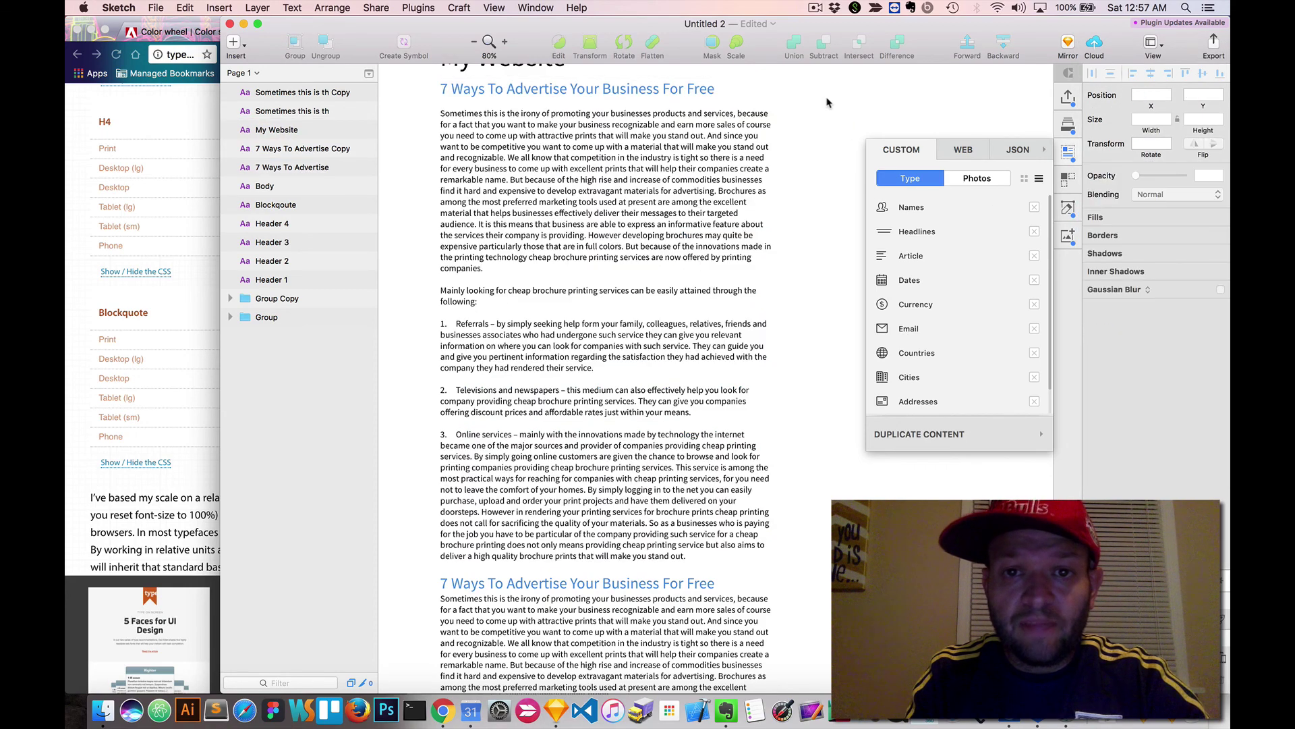
scroll(827, 103, up, 5)
scroll(828, 102, down, 3)
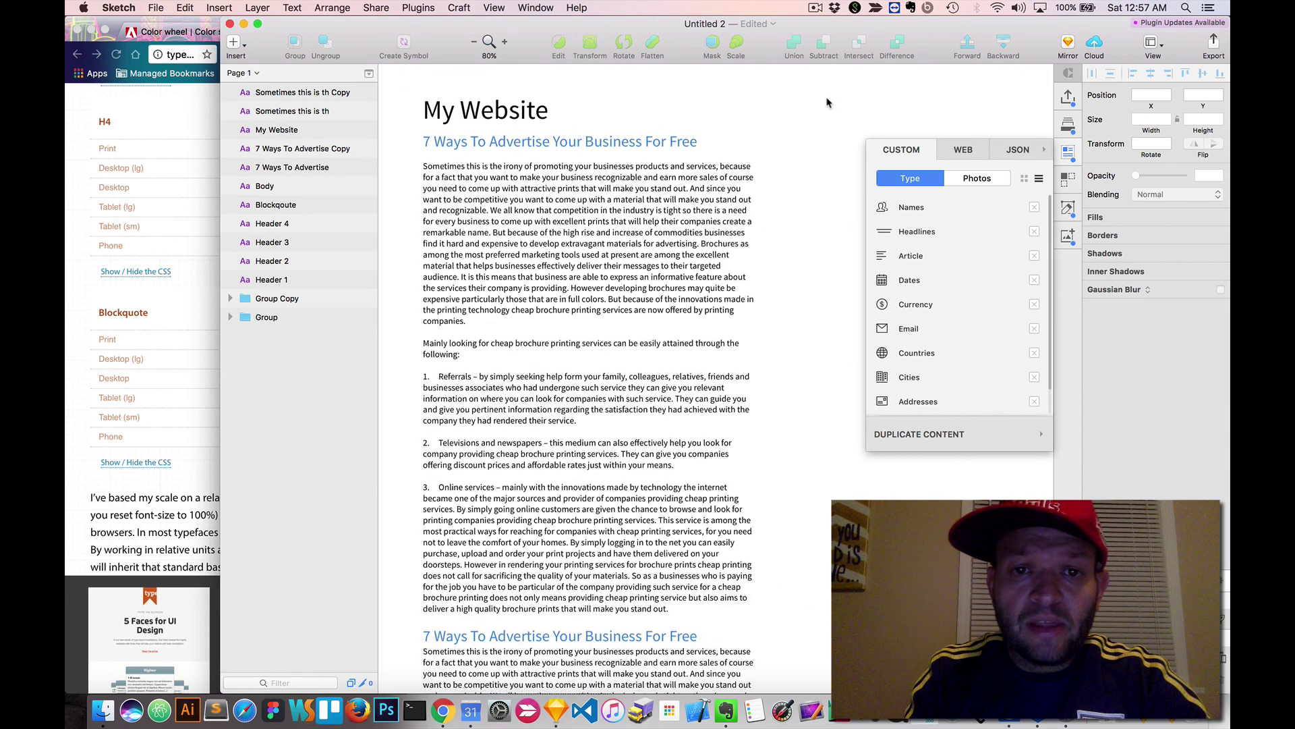